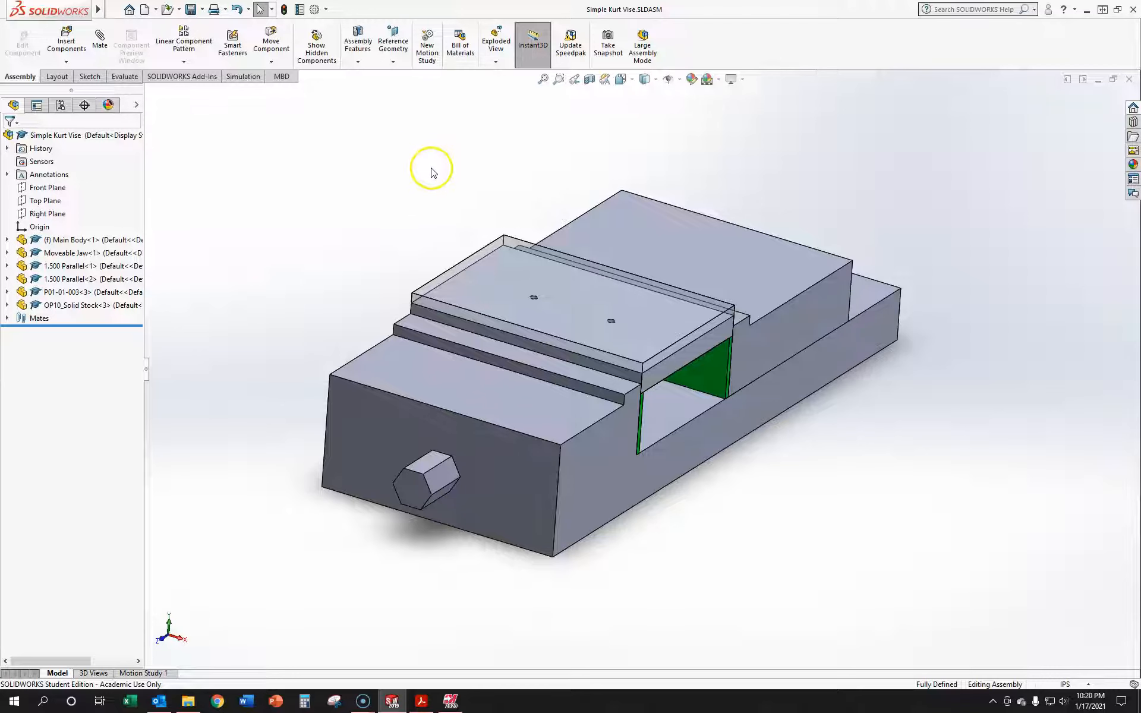
{"action": "scroll", "coordinate": [449, 171], "scroll_direction": "down", "scroll_amount": 2}
{"action": "scroll", "coordinate": [514, 217], "scroll_direction": "up", "scroll_amount": 1}
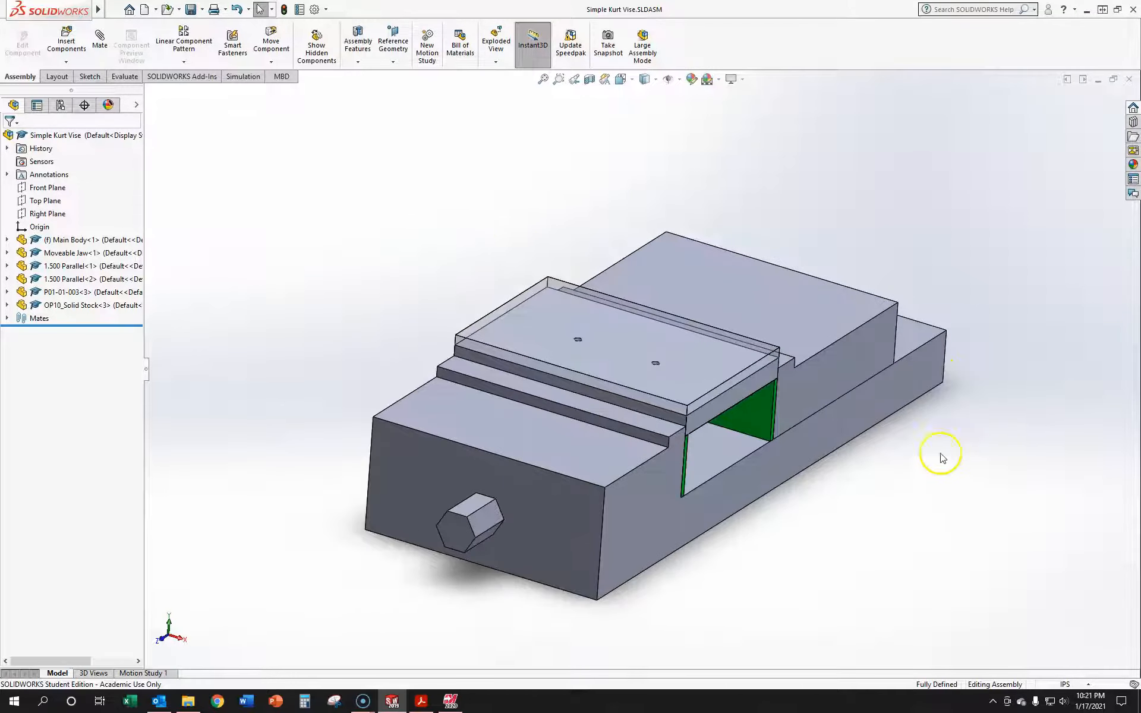
{"action": "scroll", "coordinate": [966, 514], "scroll_direction": "down", "scroll_amount": 1}
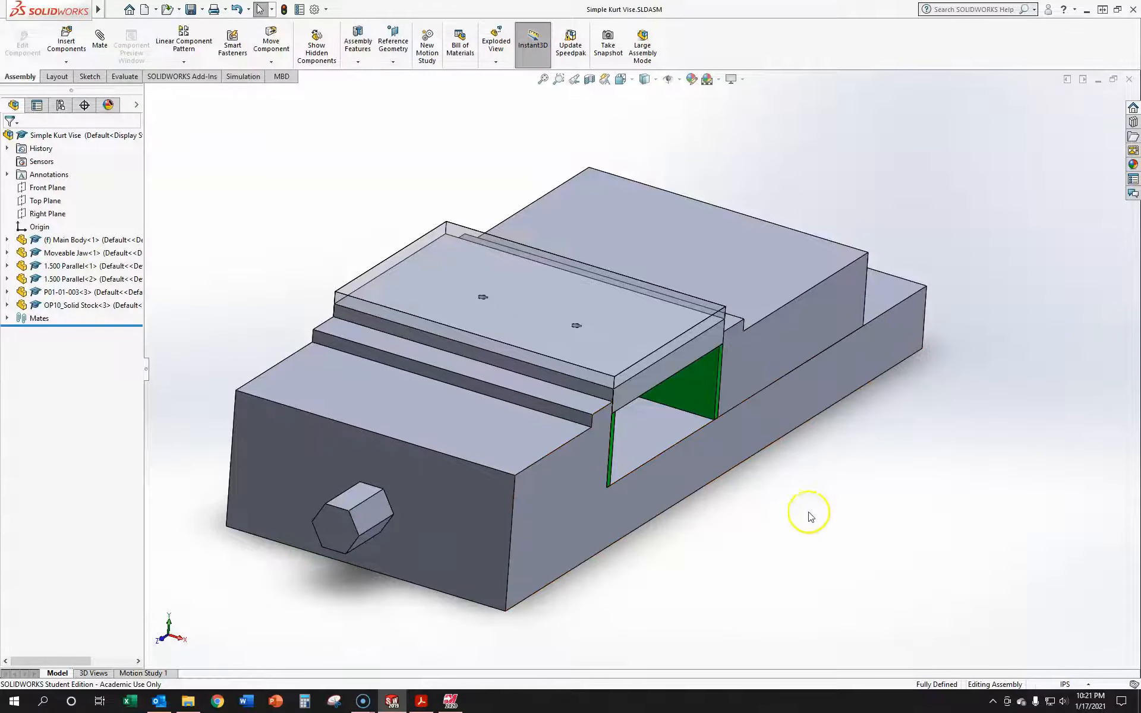
Switch to Mastercam, narrow the Toolpaths manager and open the file selection for merging a file
{"action": "left_click", "coordinate": [450, 702]}
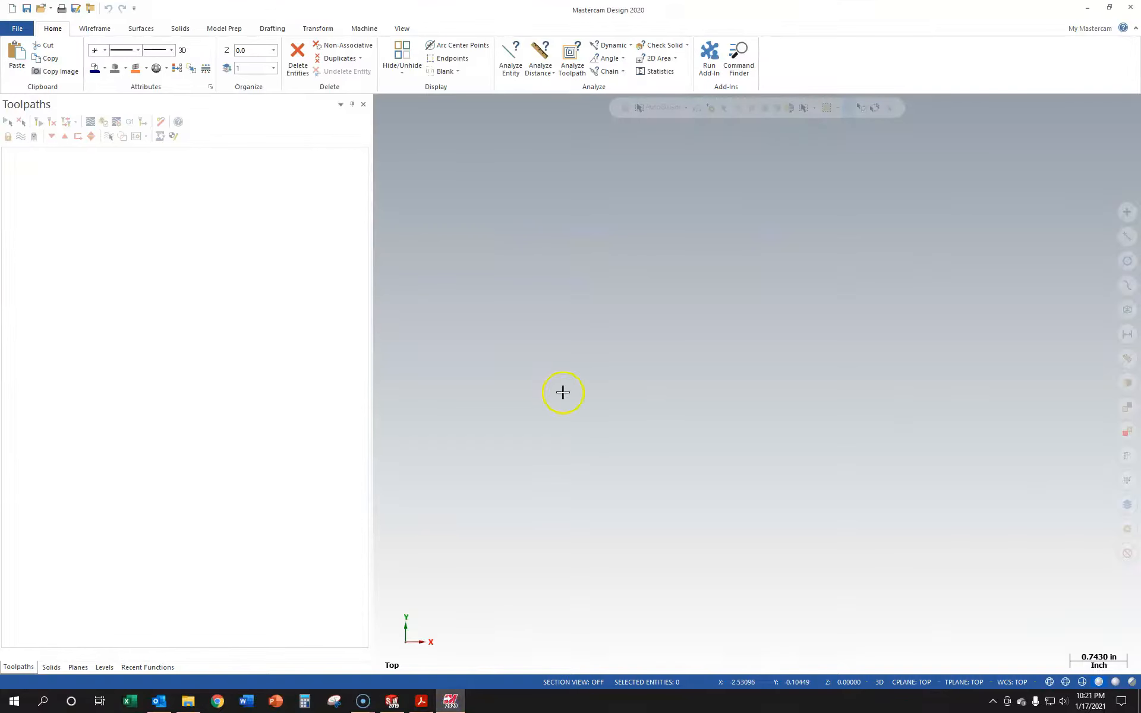
{"action": "left_click_drag", "start_coordinate": [370, 275], "coordinate": [283, 277]}
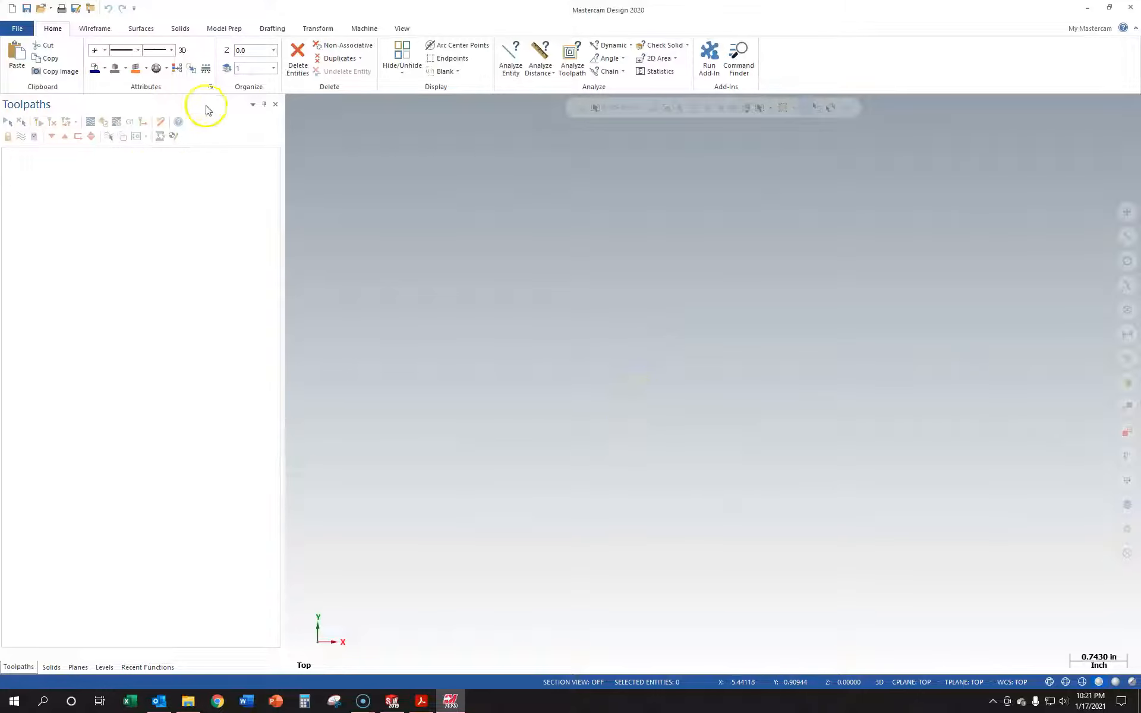
{"action": "left_click", "coordinate": [18, 29]}
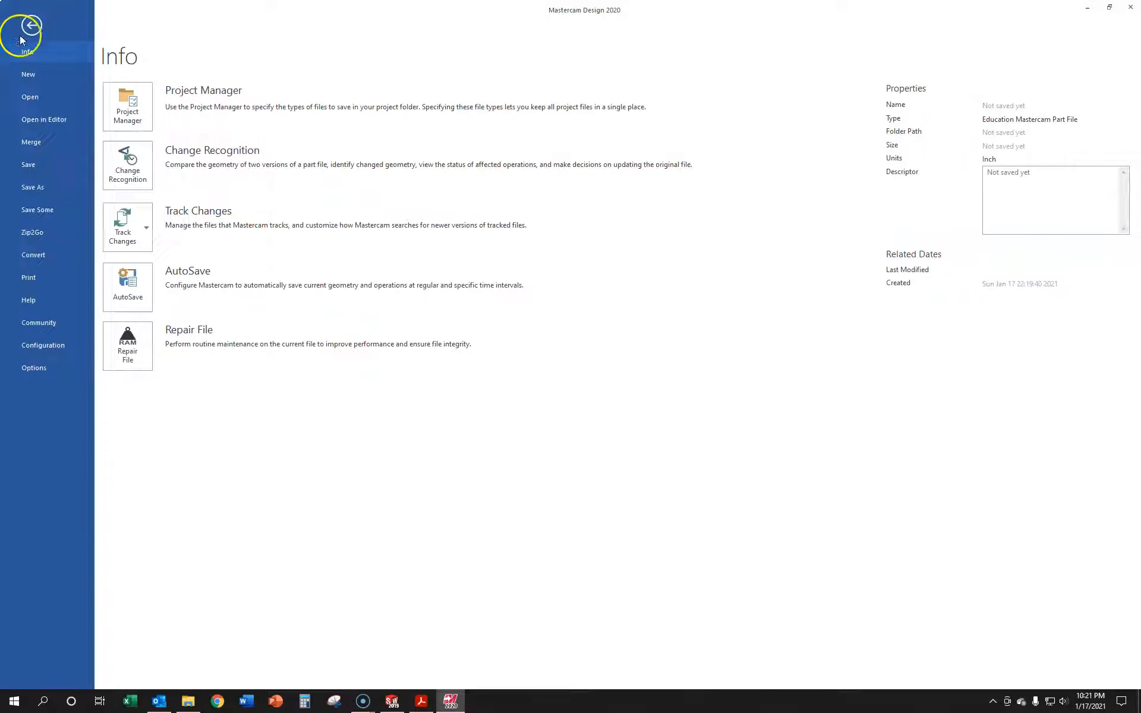
{"action": "left_click", "coordinate": [31, 141]}
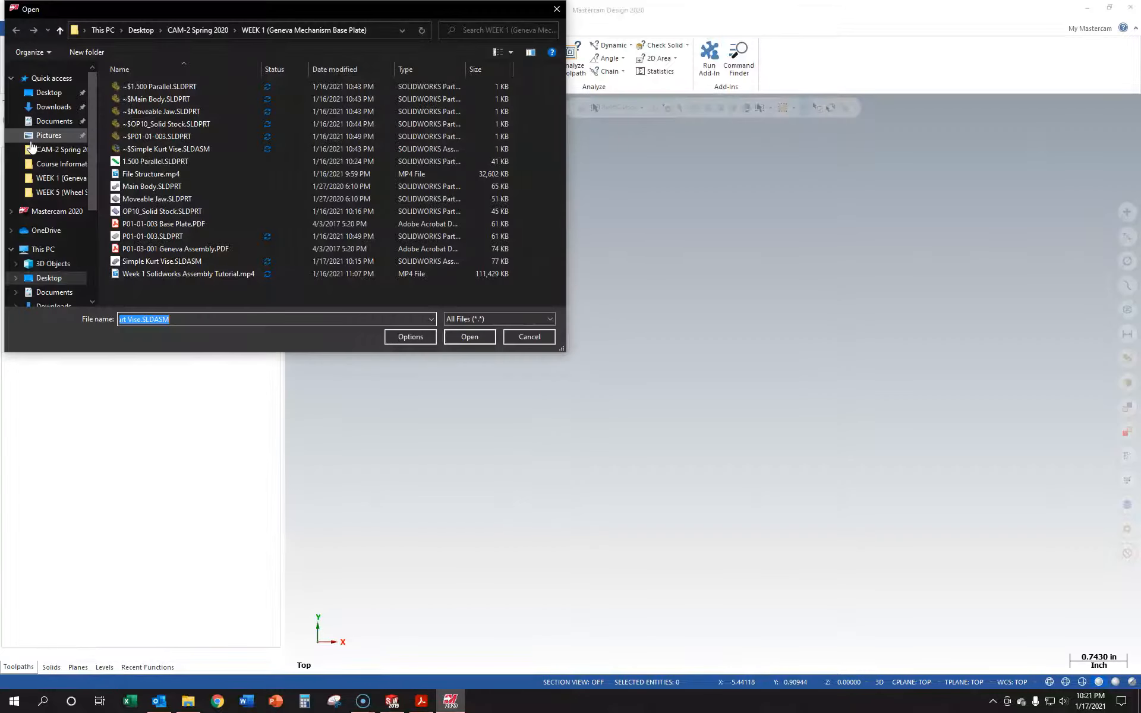
{"action": "left_click_drag", "start_coordinate": [224, 8], "coordinate": [465, 127]}
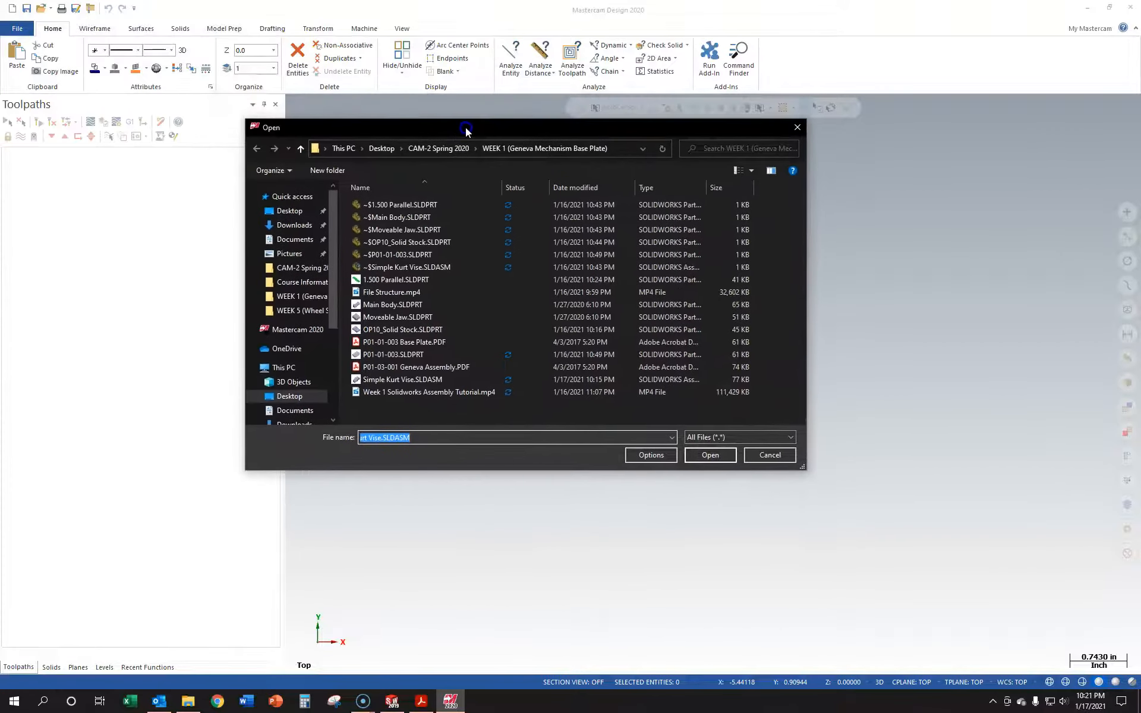
Try the Mastercam Edu Files filter on the merge file list, and set it back to All Files
{"action": "left_click", "coordinate": [745, 438]}
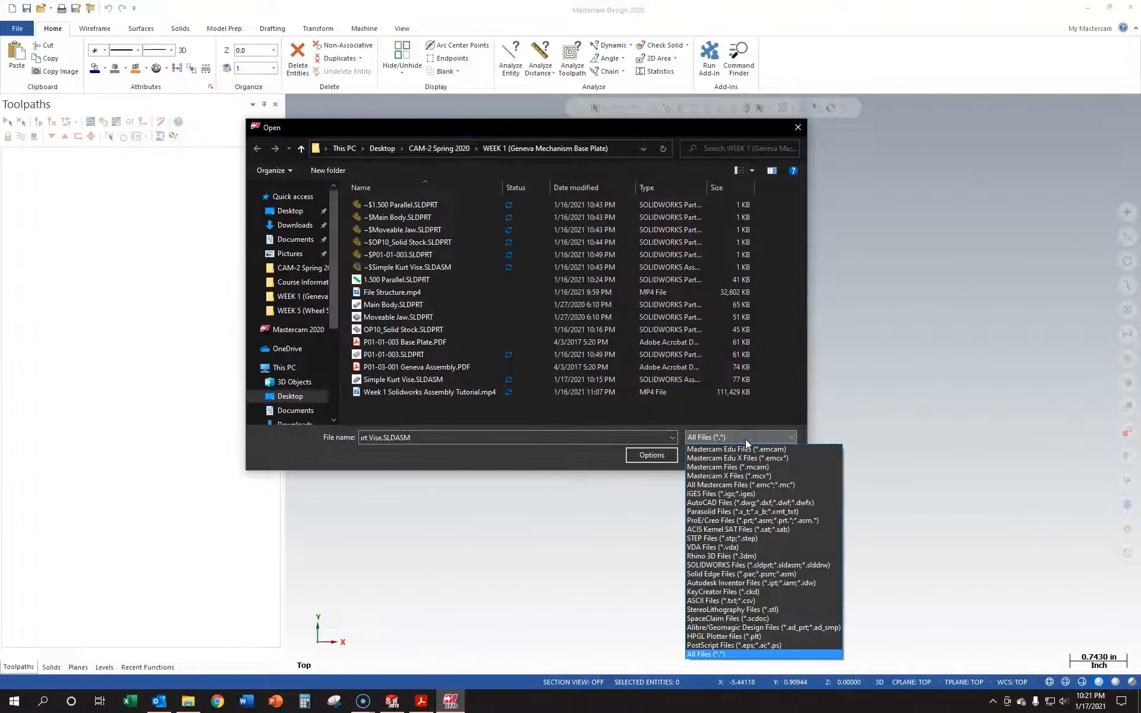
{"action": "left_click", "coordinate": [736, 450]}
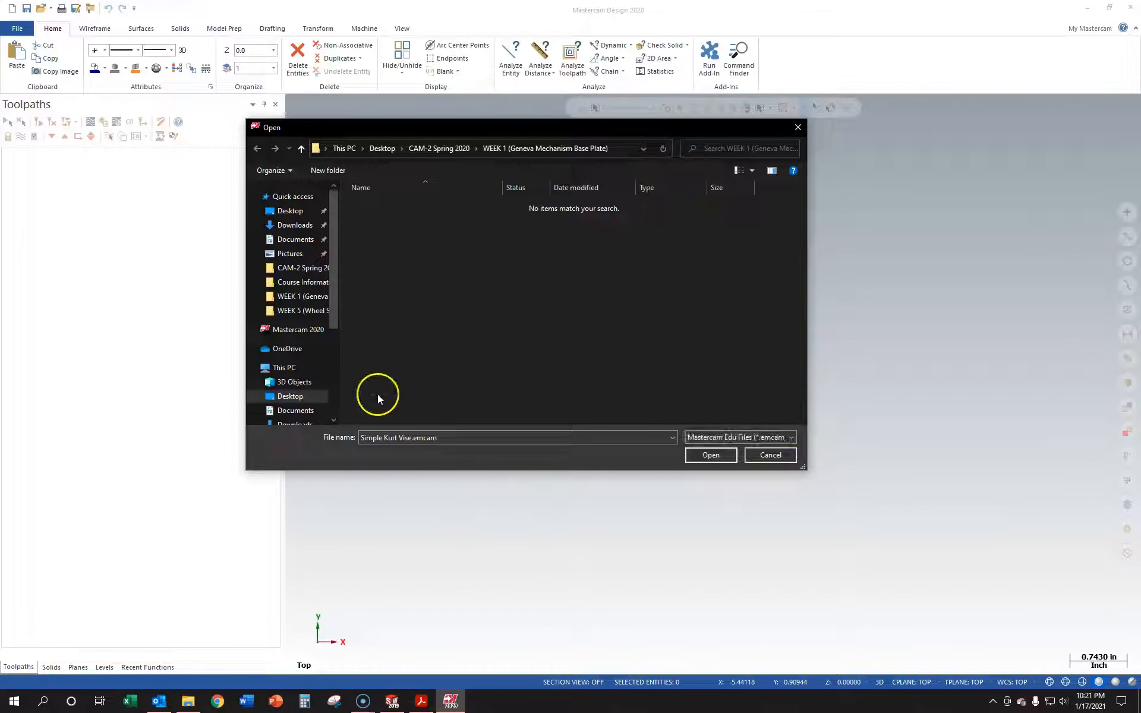
{"action": "left_click", "coordinate": [754, 437]}
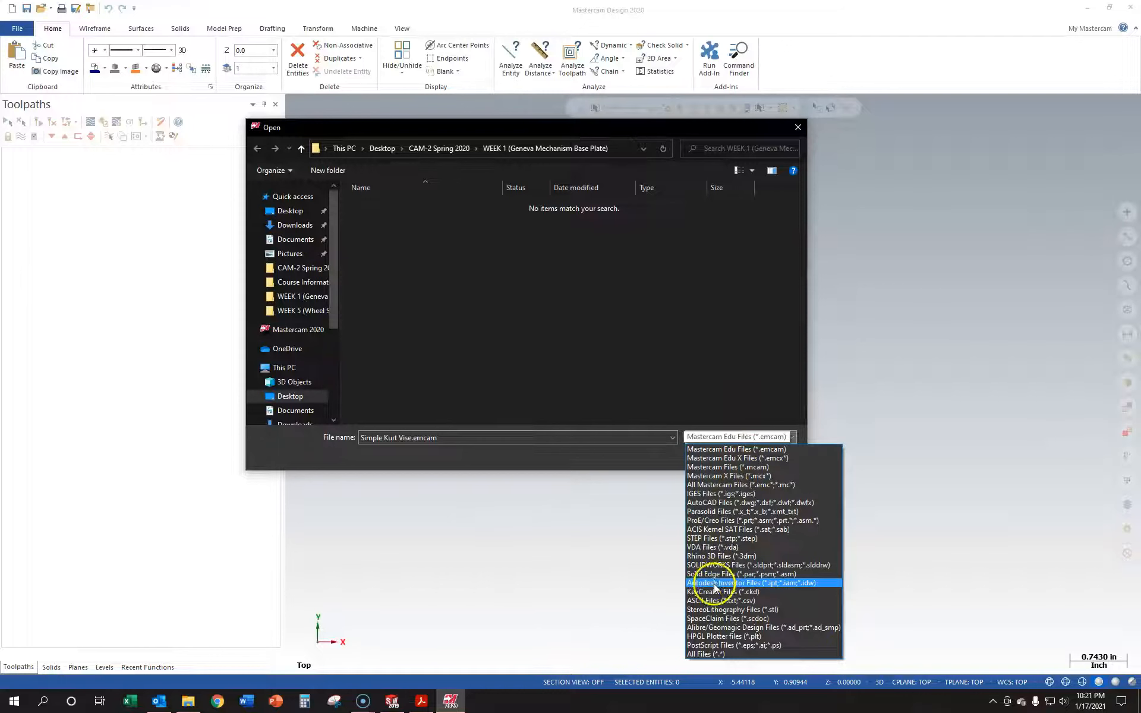
{"action": "left_click", "coordinate": [704, 654]}
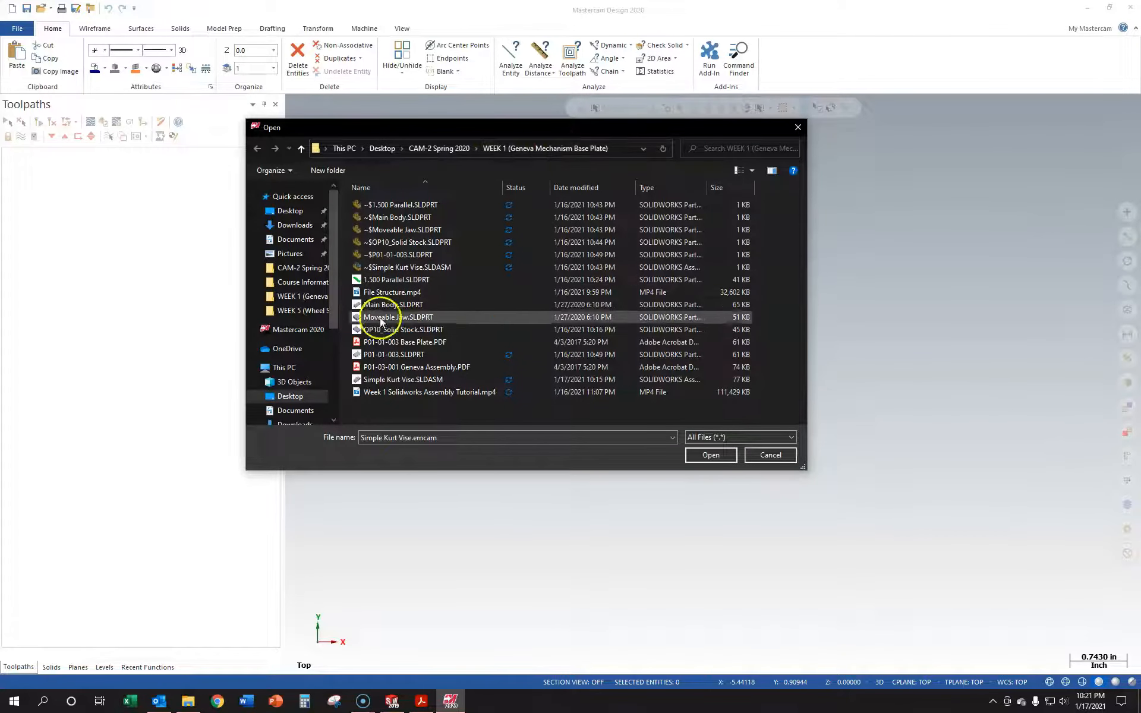
Merge Simple Kurt Vise.SLDASM into the part, keeping the merged file levels, and accept its imported position
{"action": "left_click", "coordinate": [388, 383]}
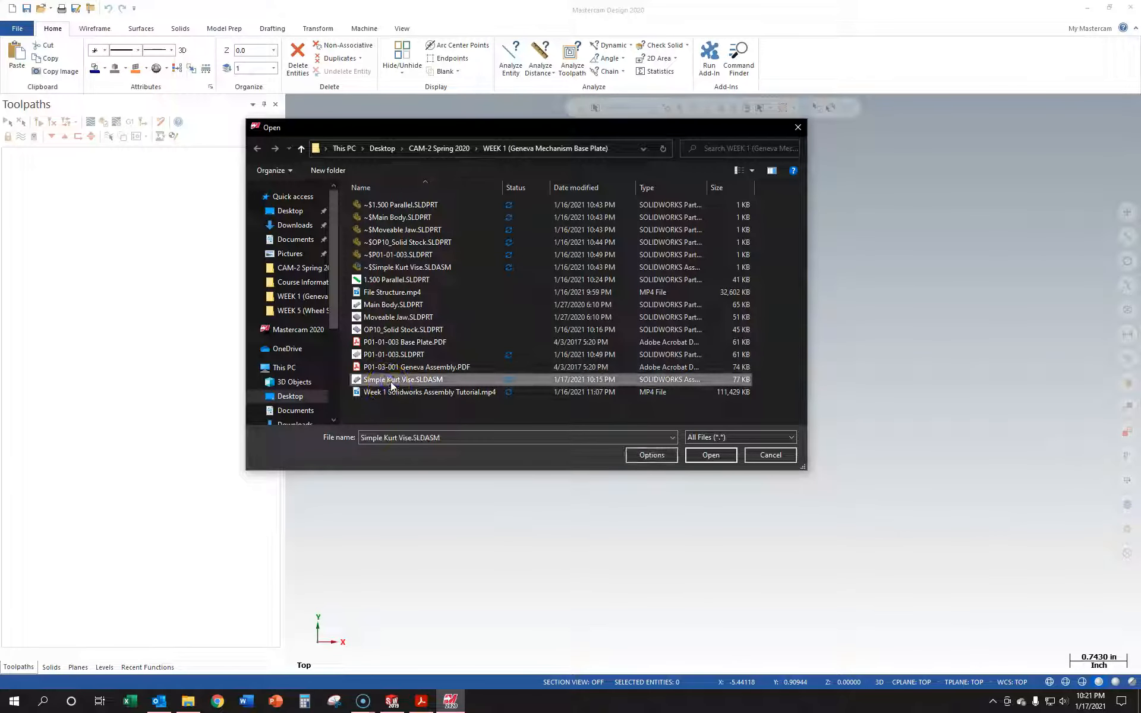
{"action": "left_click", "coordinate": [713, 454]}
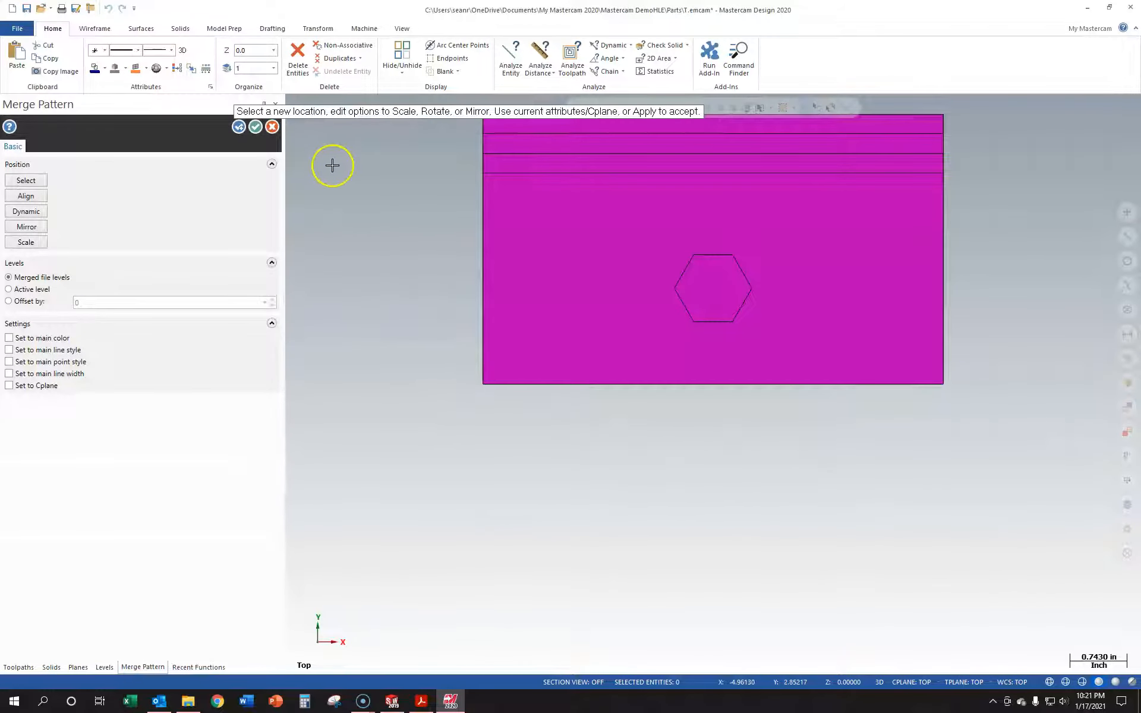
{"action": "scroll", "coordinate": [739, 208], "scroll_direction": "up", "scroll_amount": 1}
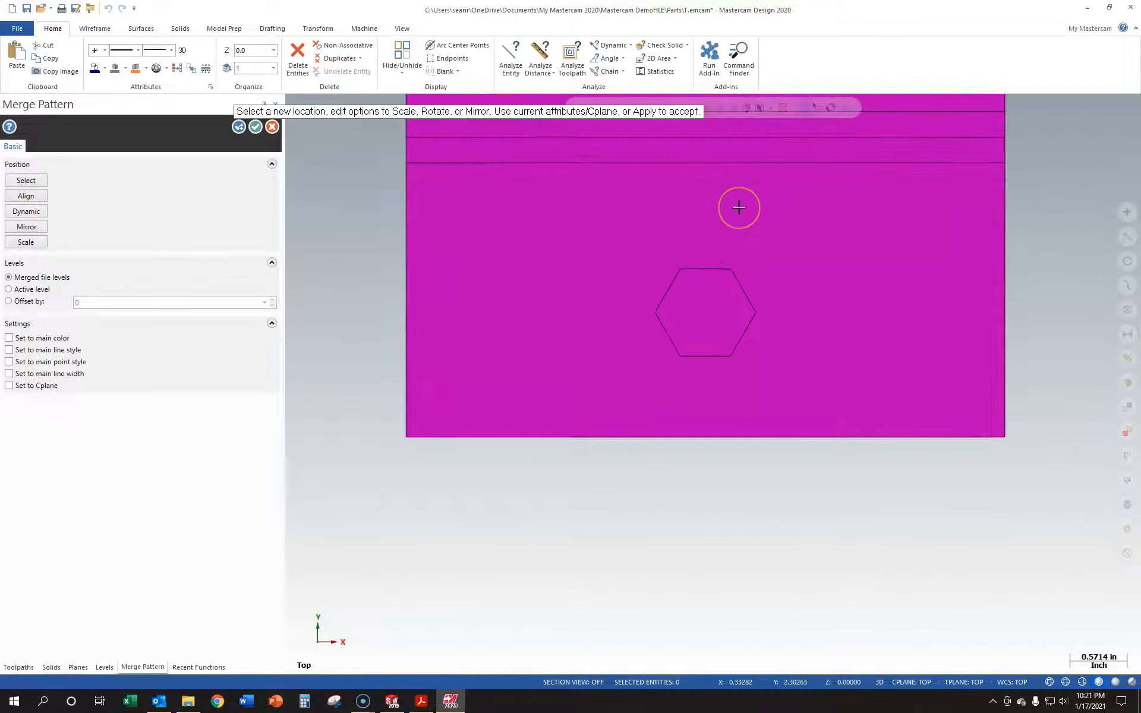
{"action": "scroll", "coordinate": [739, 208], "scroll_direction": "down", "scroll_amount": 6}
{"action": "scroll", "coordinate": [779, 127], "scroll_direction": "up", "scroll_amount": 4}
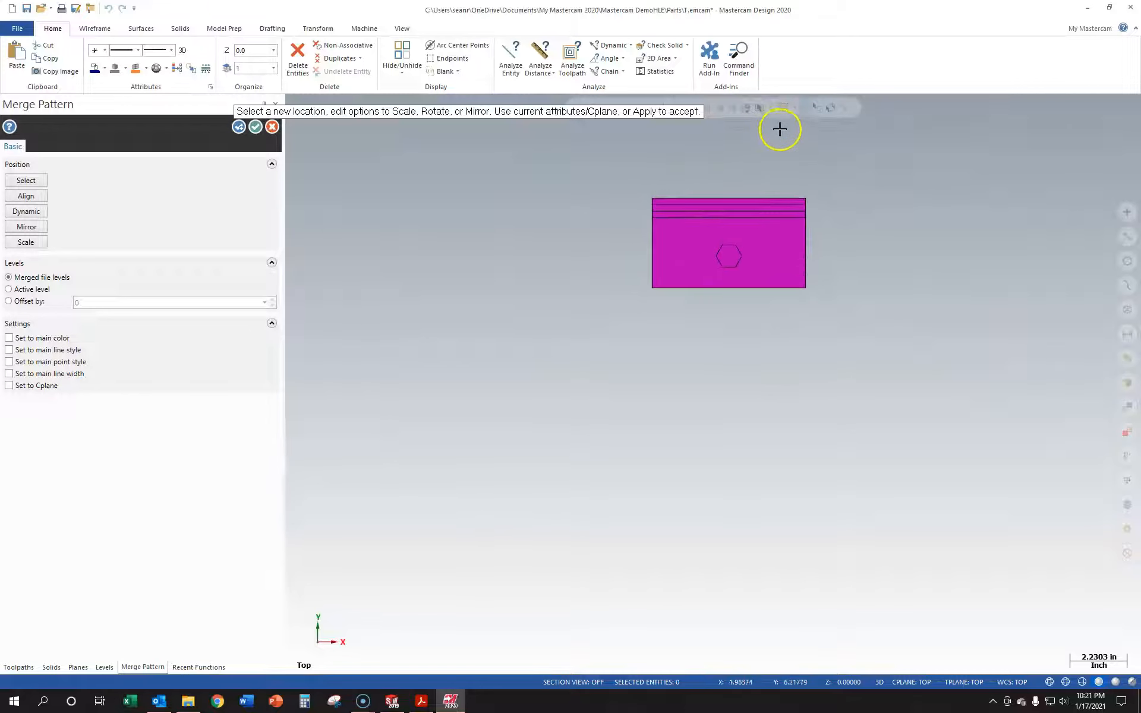
{"action": "middle_click_drag", "start_coordinate": [856, 145], "coordinate": [759, 179]}
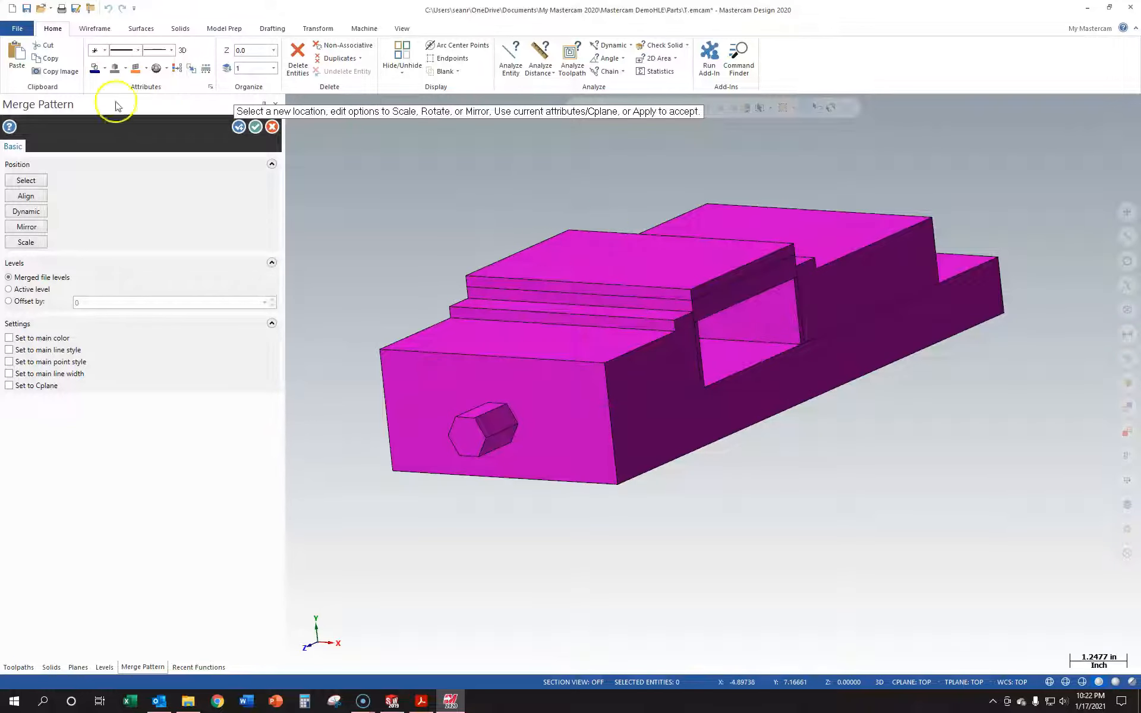
{"action": "middle_click_drag", "start_coordinate": [449, 233], "coordinate": [461, 241]}
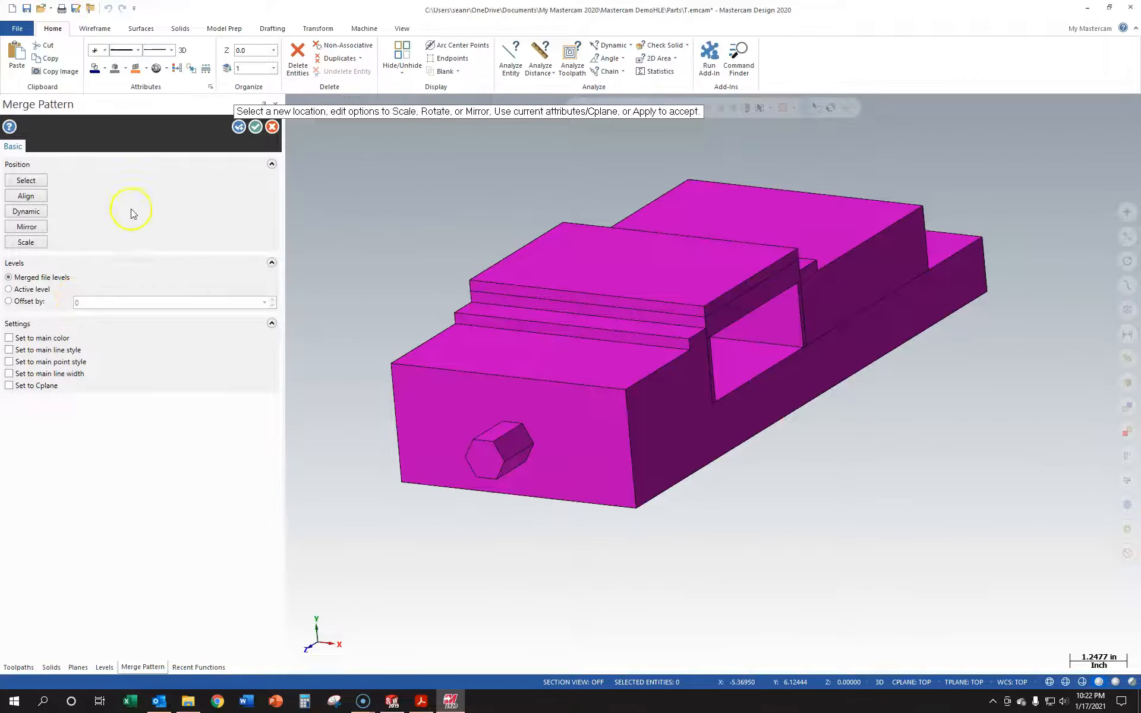
{"action": "left_click", "coordinate": [255, 127]}
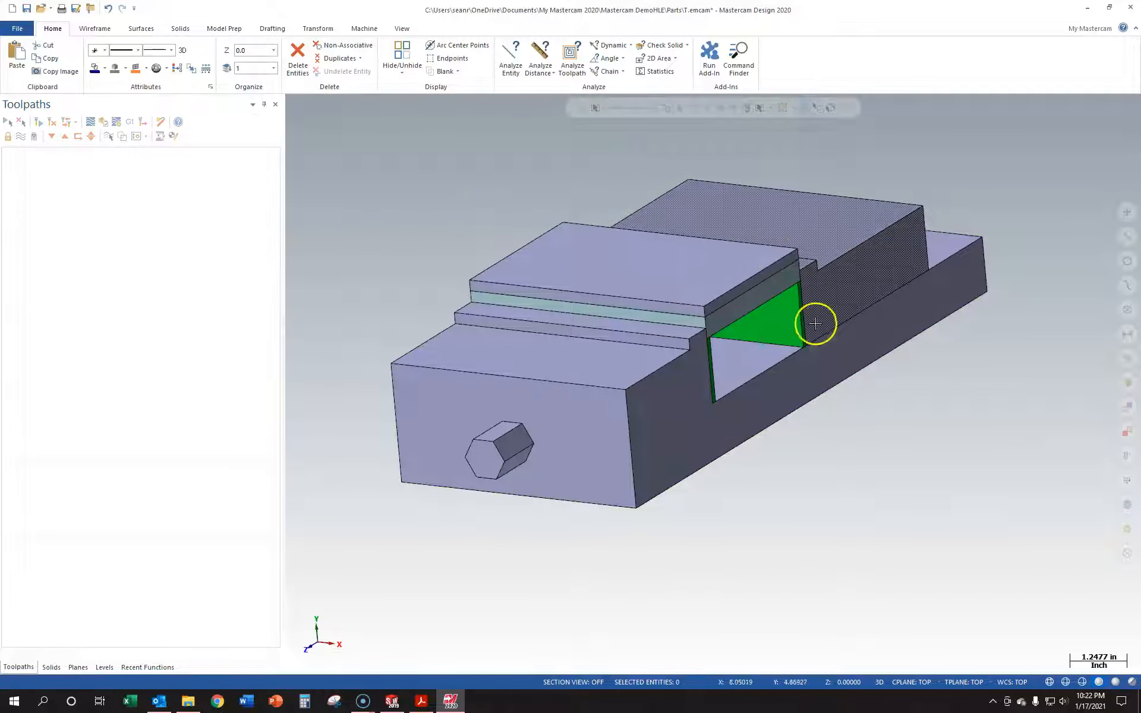
Examine the merged vise assembly and how its solids are distributed over the levels
{"action": "middle_click_drag", "start_coordinate": [540, 186], "coordinate": [387, 183]}
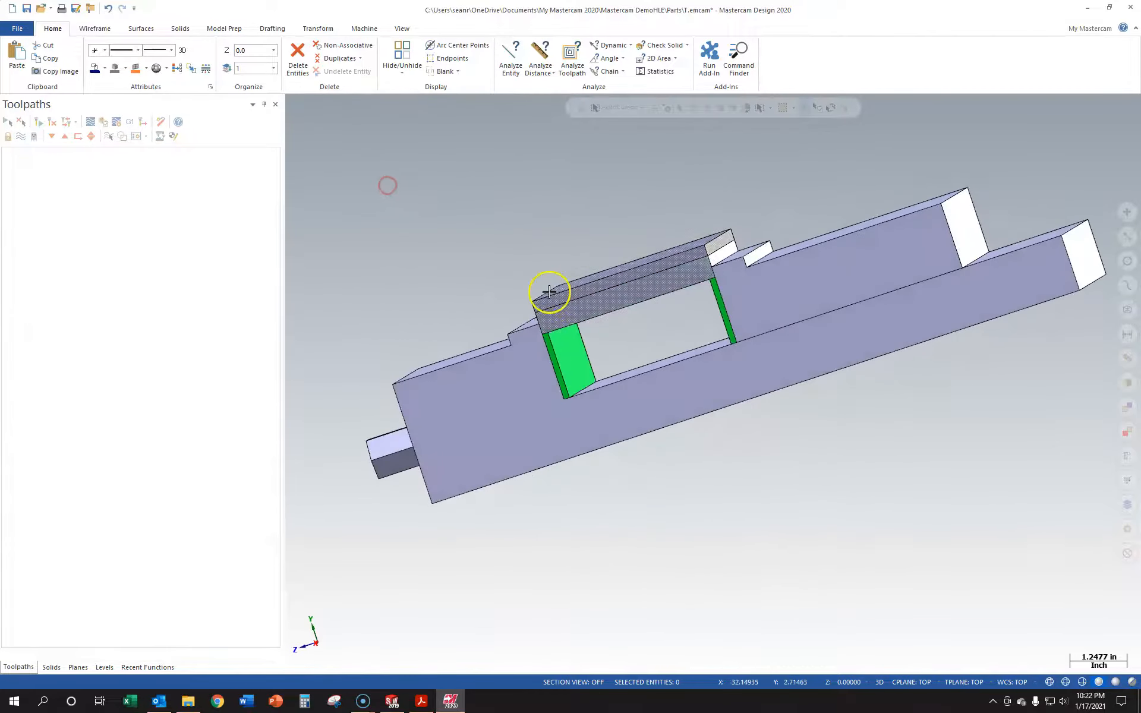
{"action": "middle_click_drag", "start_coordinate": [593, 359], "coordinate": [790, 351]}
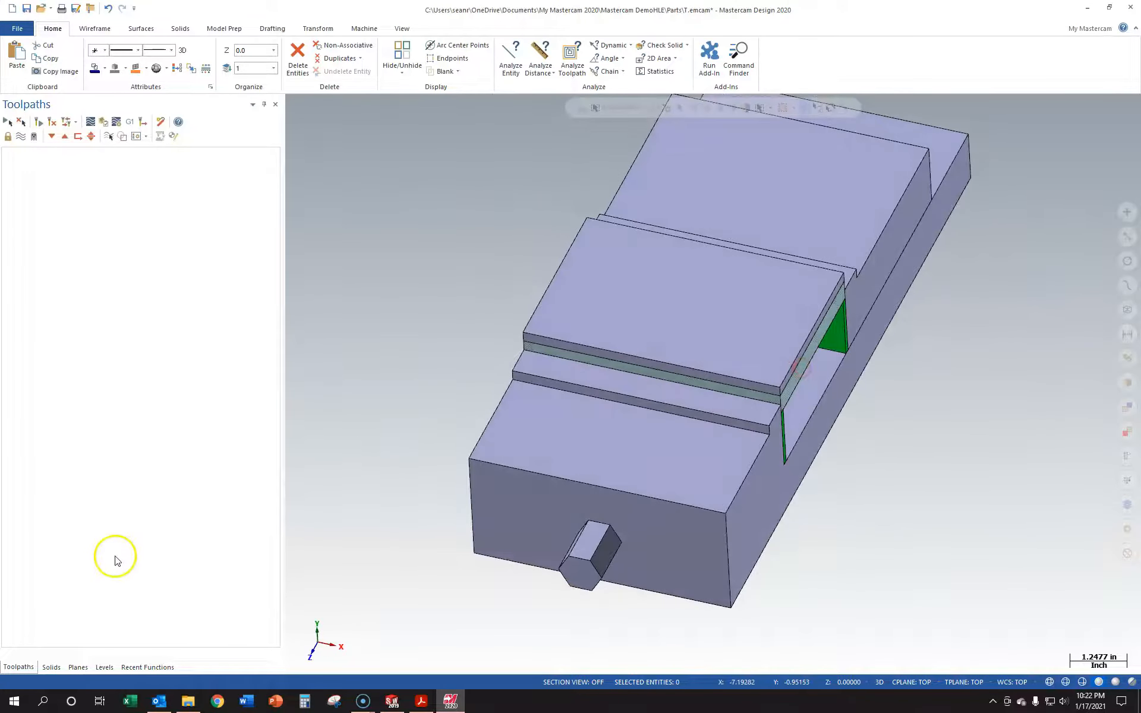
{"action": "left_click", "coordinate": [104, 667]}
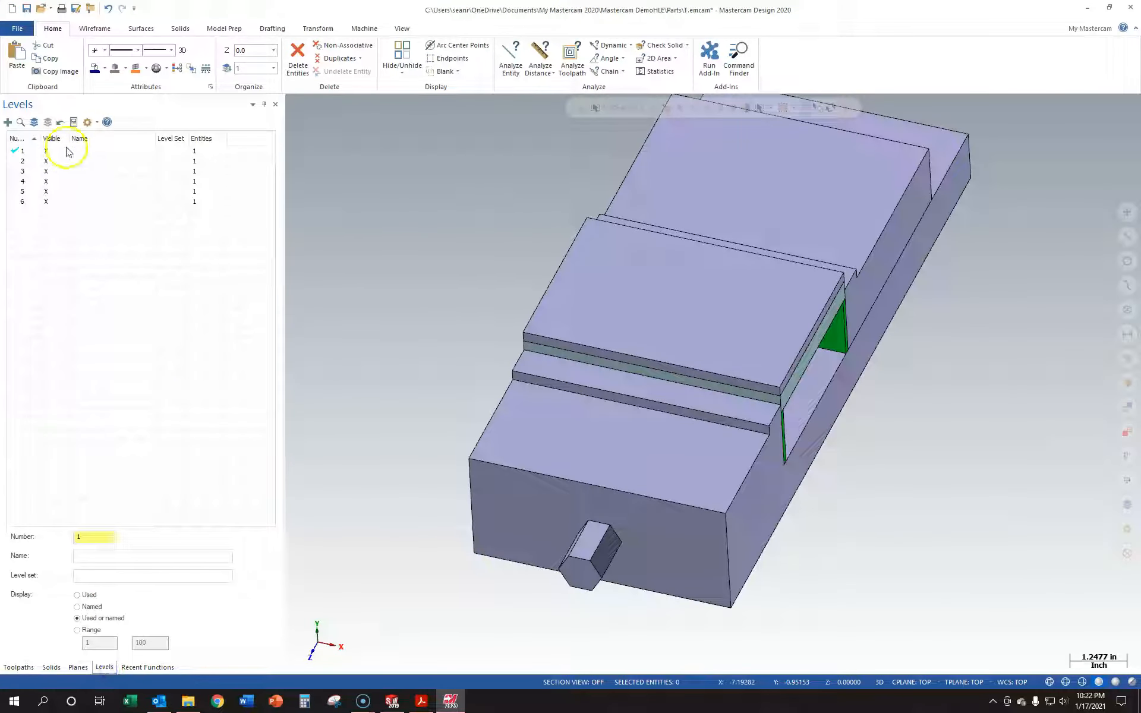
{"action": "left_click", "coordinate": [119, 152]}
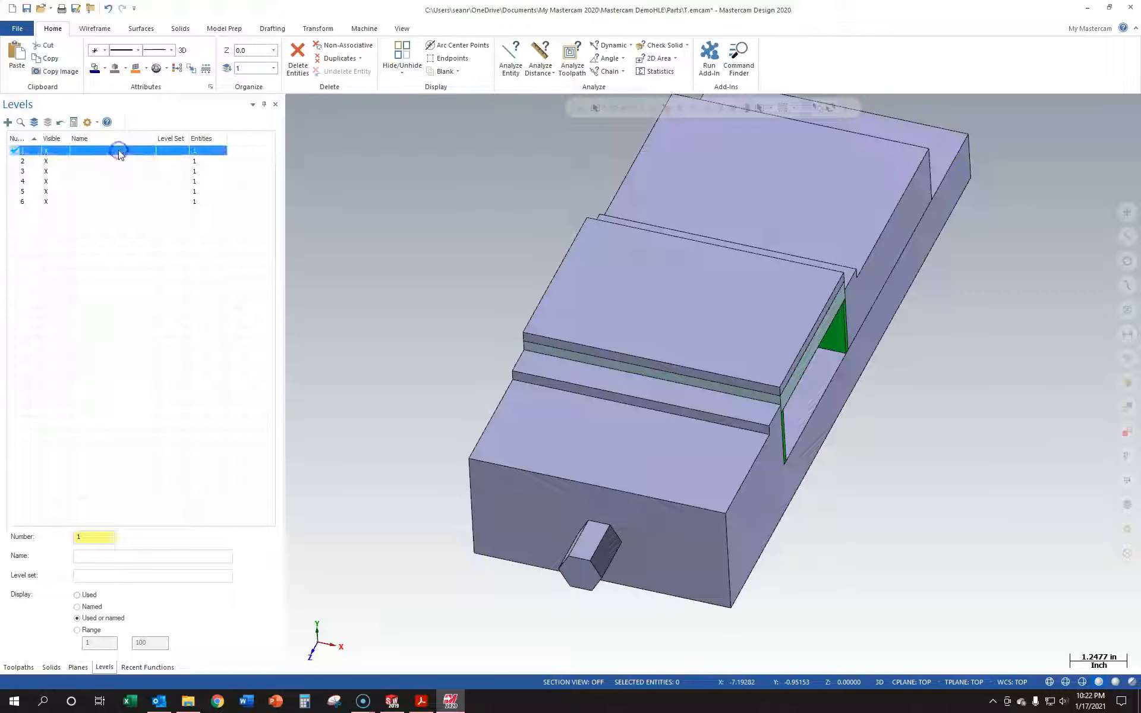
{"action": "left_click", "coordinate": [112, 162]}
{"action": "left_click", "coordinate": [107, 180]}
{"action": "left_click", "coordinate": [102, 193]}
{"action": "left_click", "coordinate": [100, 208]}
{"action": "left_click", "coordinate": [100, 201]}
{"action": "middle_click_drag", "start_coordinate": [843, 406], "coordinate": [825, 355]}
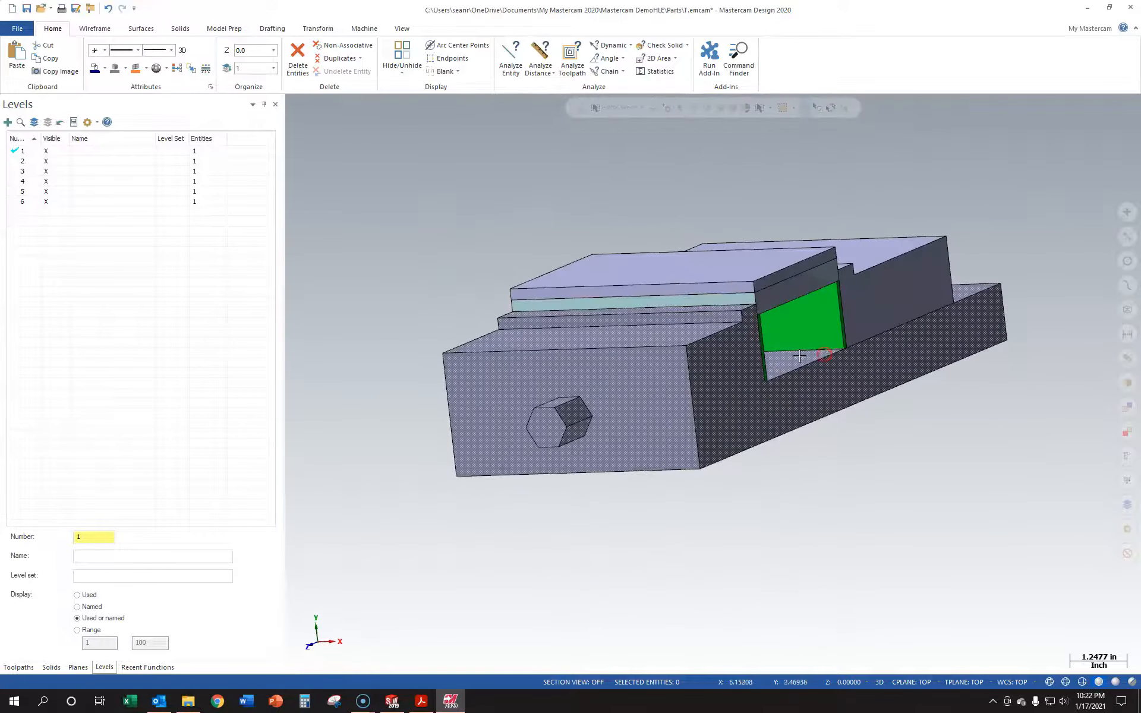
Return to the Toolpaths manager and check the vise's orientation against the Top (WCS) view
{"action": "left_click", "coordinate": [31, 672]}
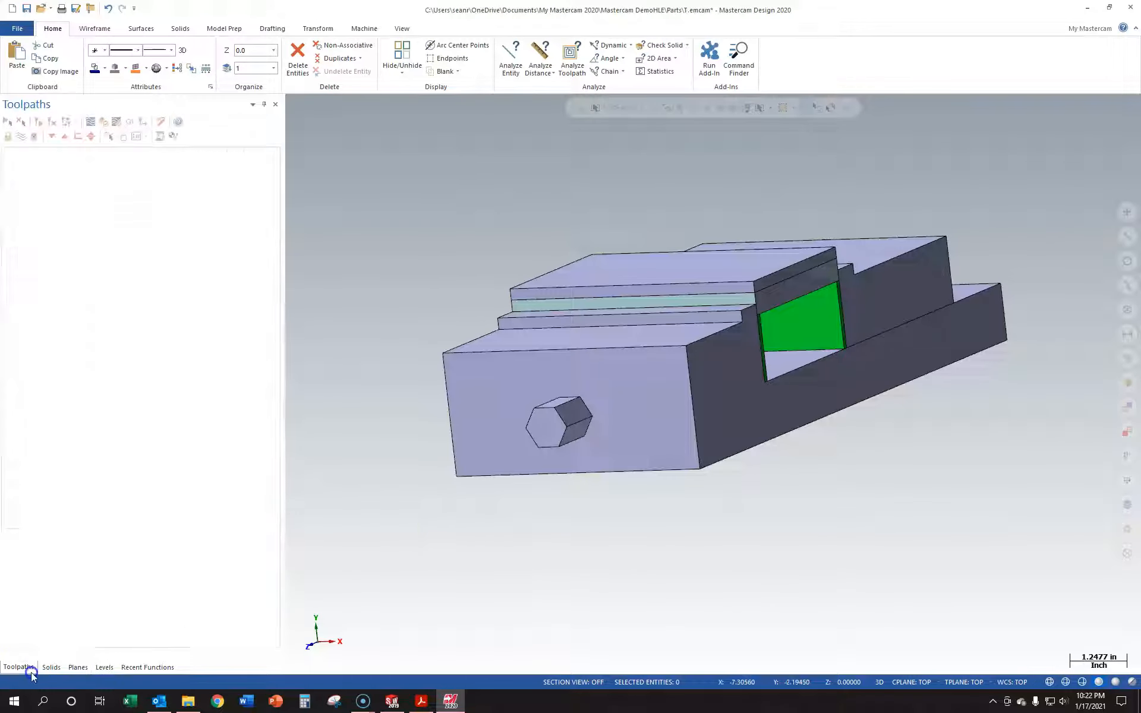
{"action": "right_click", "coordinate": [404, 353]}
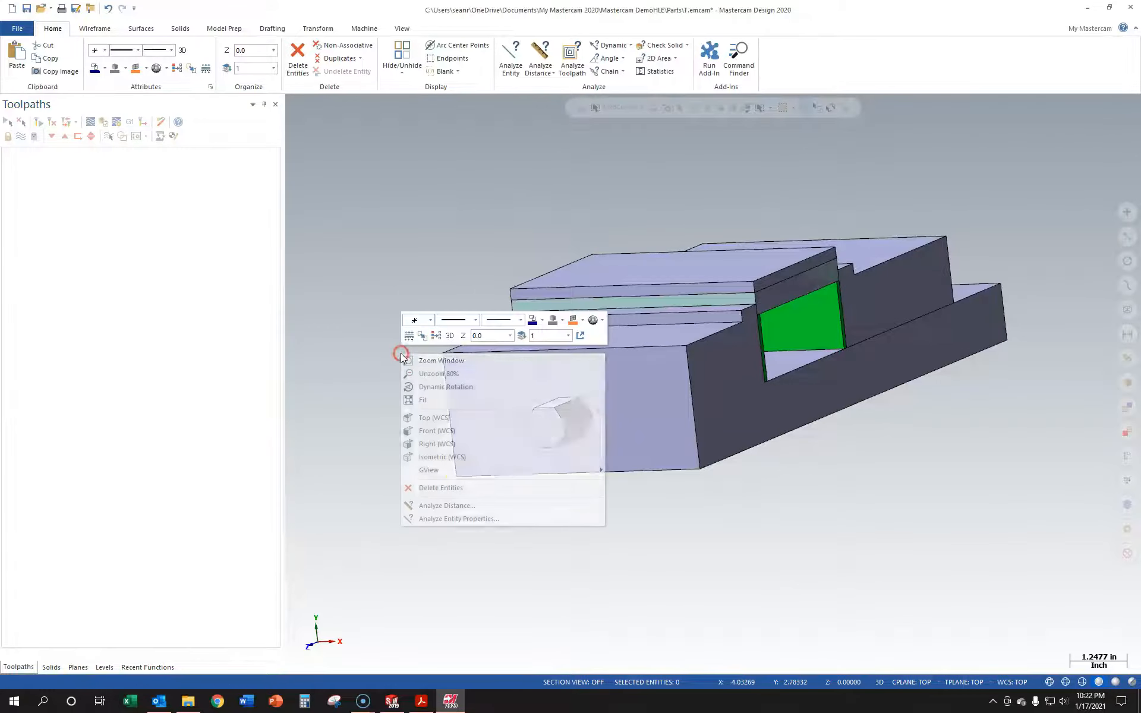
{"action": "left_click", "coordinate": [432, 416]}
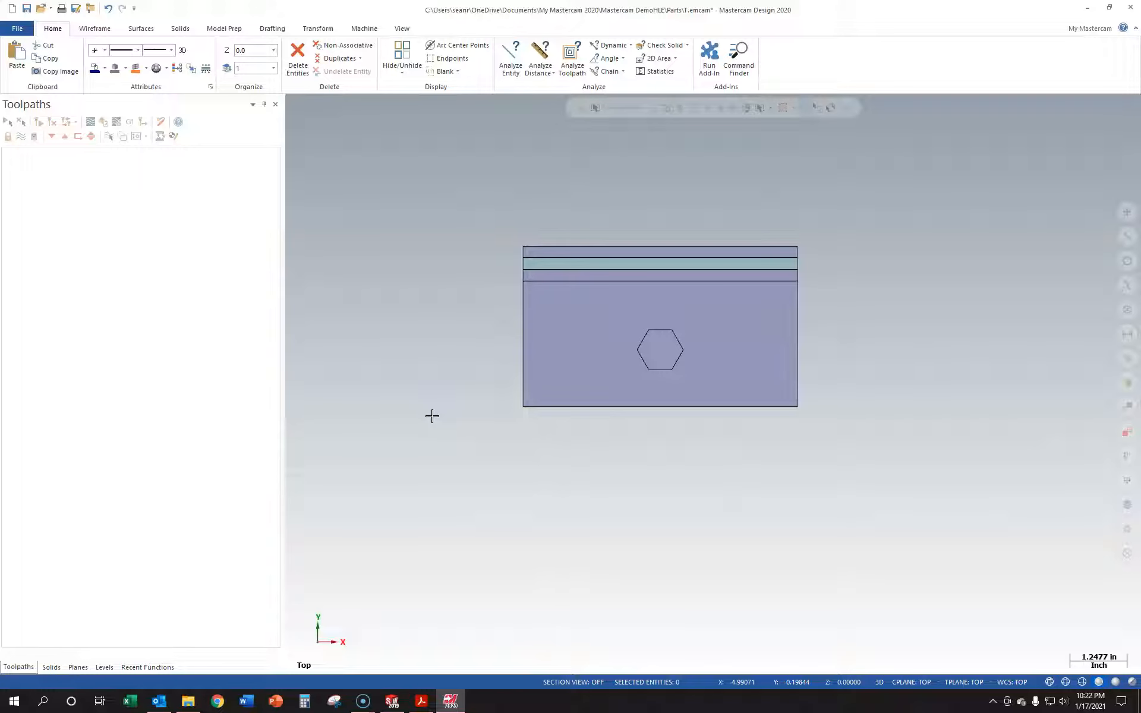
{"action": "middle_click_drag", "start_coordinate": [911, 222], "coordinate": [889, 266]}
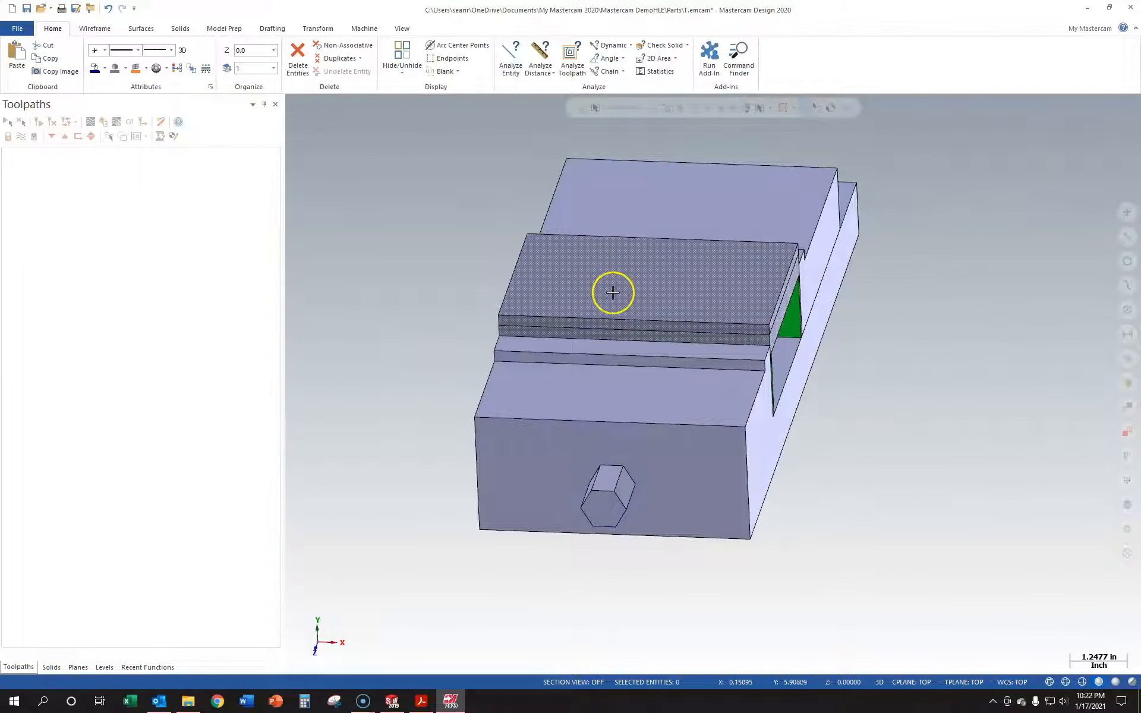
{"action": "right_click", "coordinate": [435, 365]}
{"action": "left_click", "coordinate": [467, 432]}
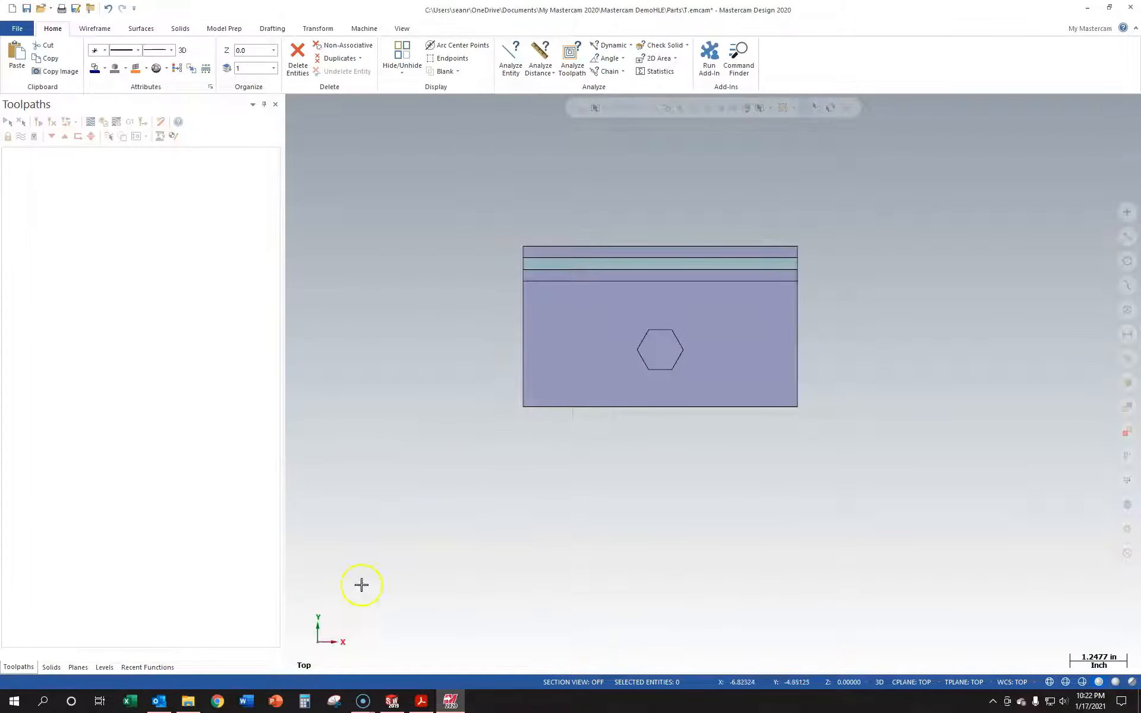
{"action": "right_click", "coordinate": [381, 339]}
{"action": "left_click", "coordinate": [416, 403]}
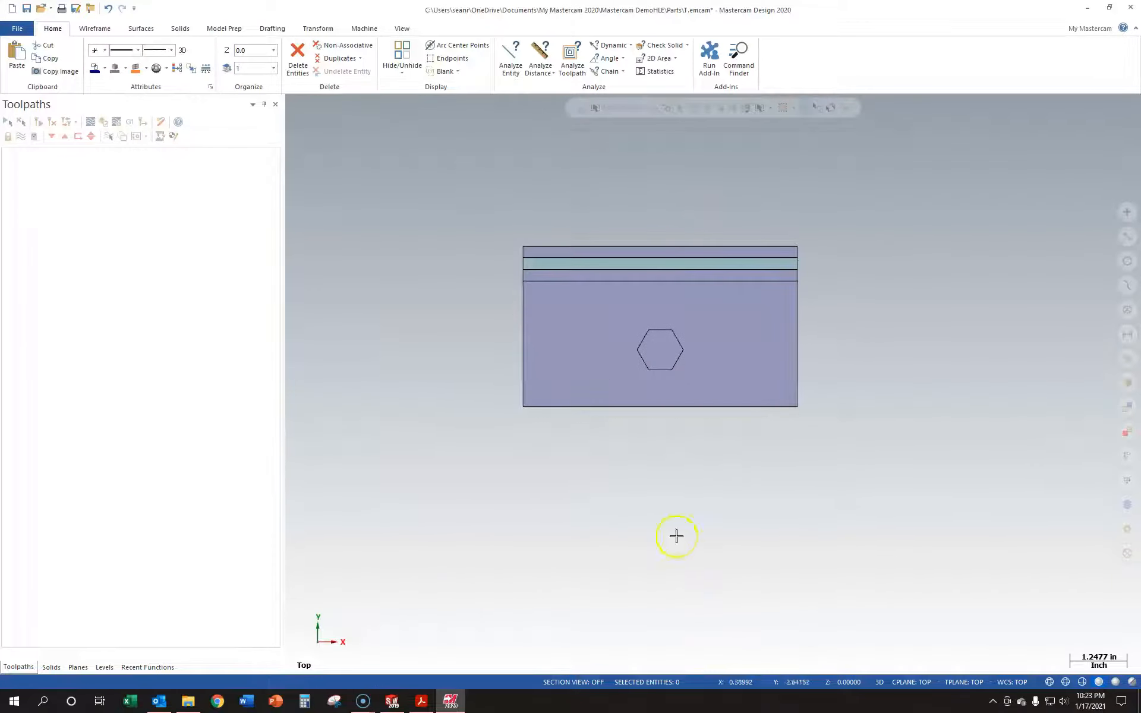
Start a Dynamic transform in Move mode on all vise solids and place the gnomon origin in empty space beside the vise
{"action": "left_click", "coordinate": [311, 29]}
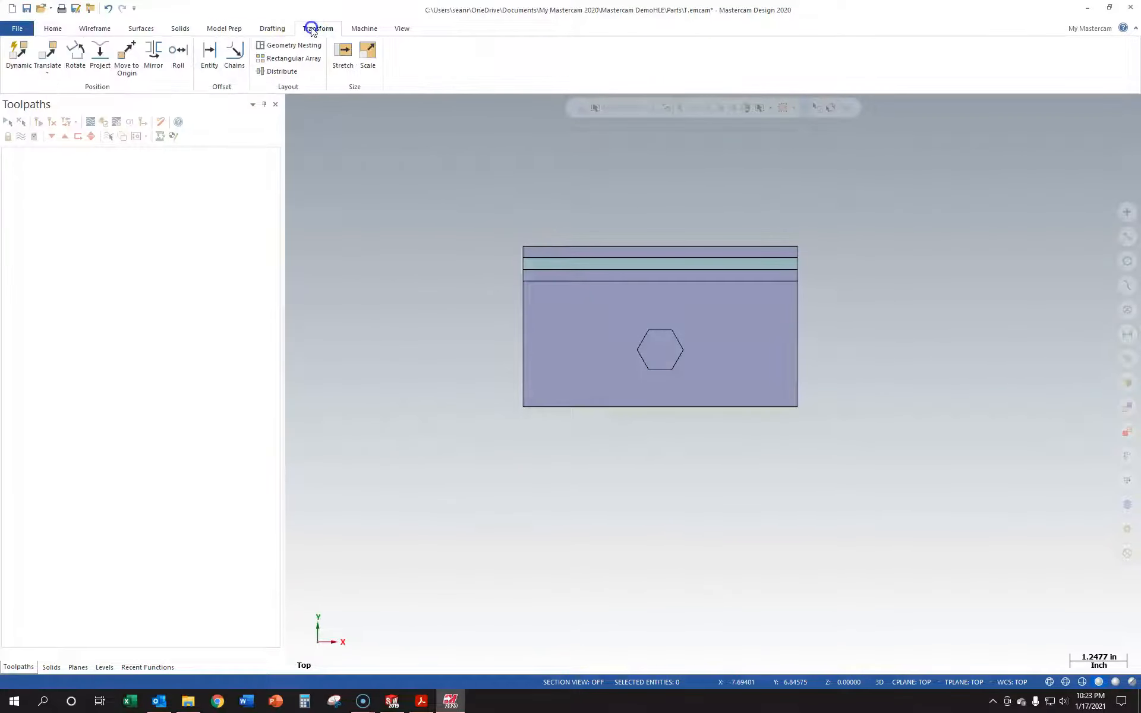
{"action": "left_click", "coordinate": [22, 58]}
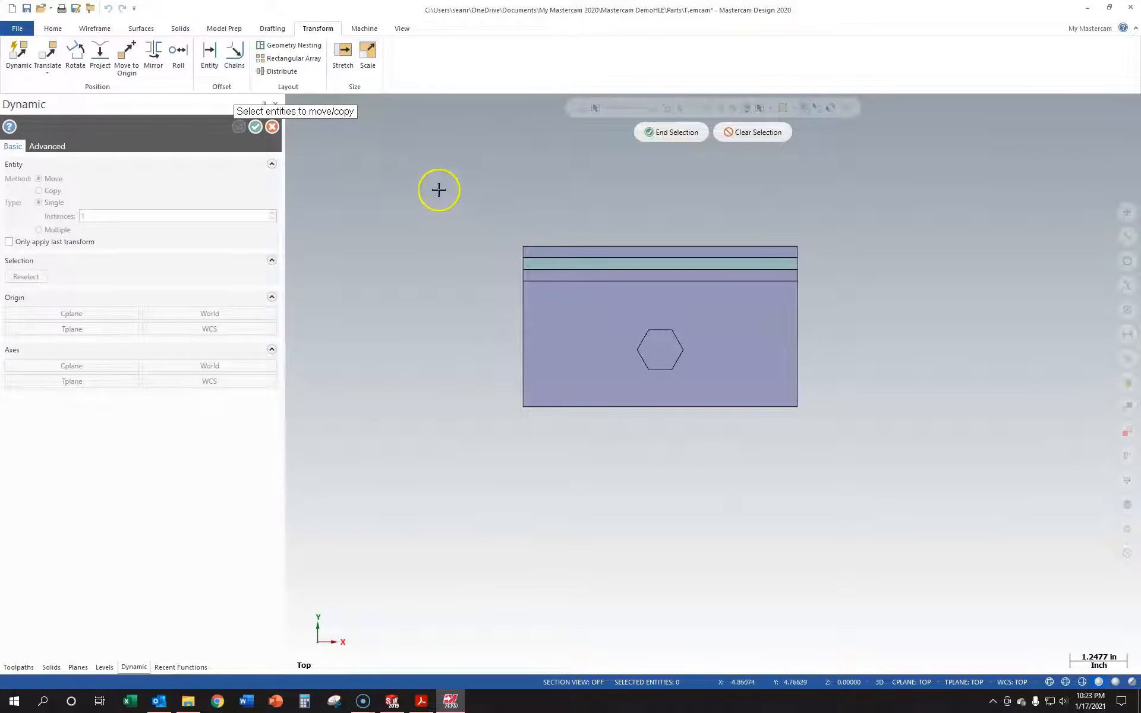
{"action": "left_click_drag", "start_coordinate": [412, 152], "coordinate": [939, 489]}
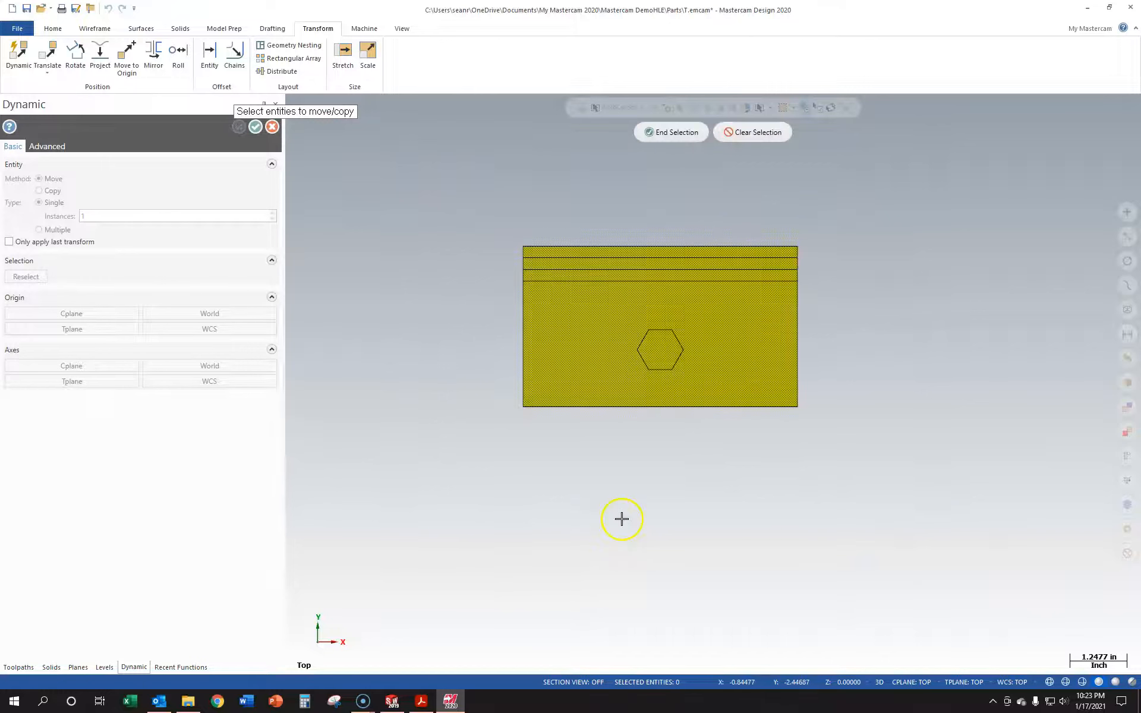
{"action": "middle_click_drag", "start_coordinate": [861, 321], "coordinate": [809, 197]}
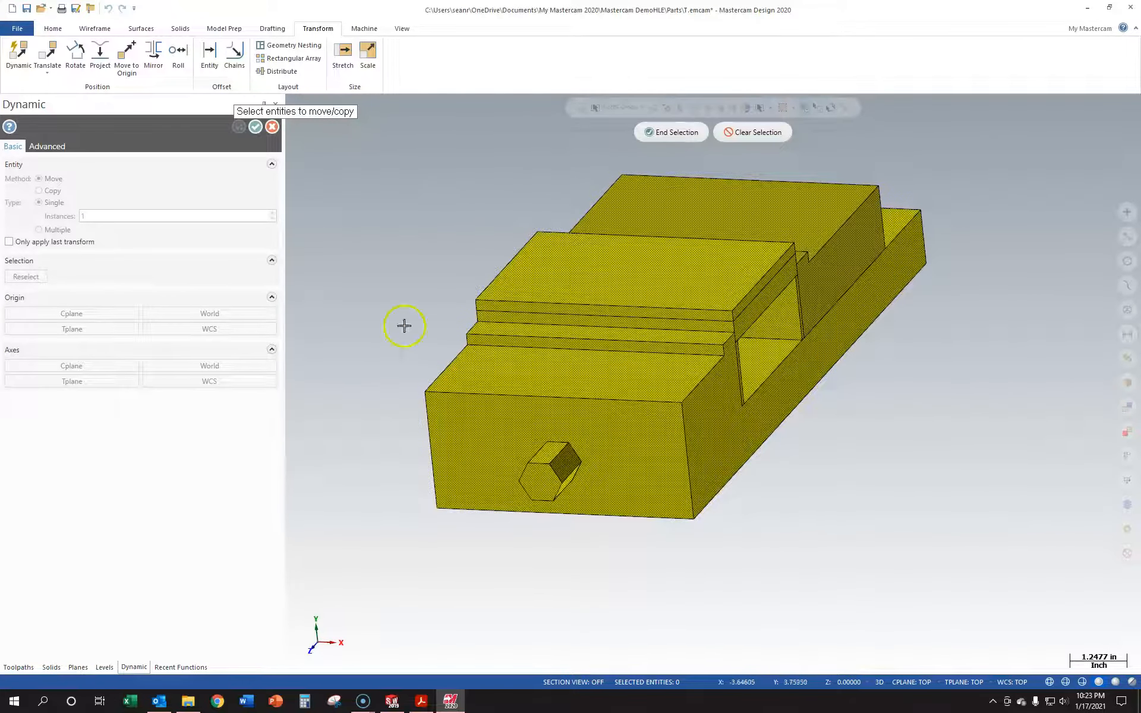
{"action": "left_click", "coordinate": [683, 130]}
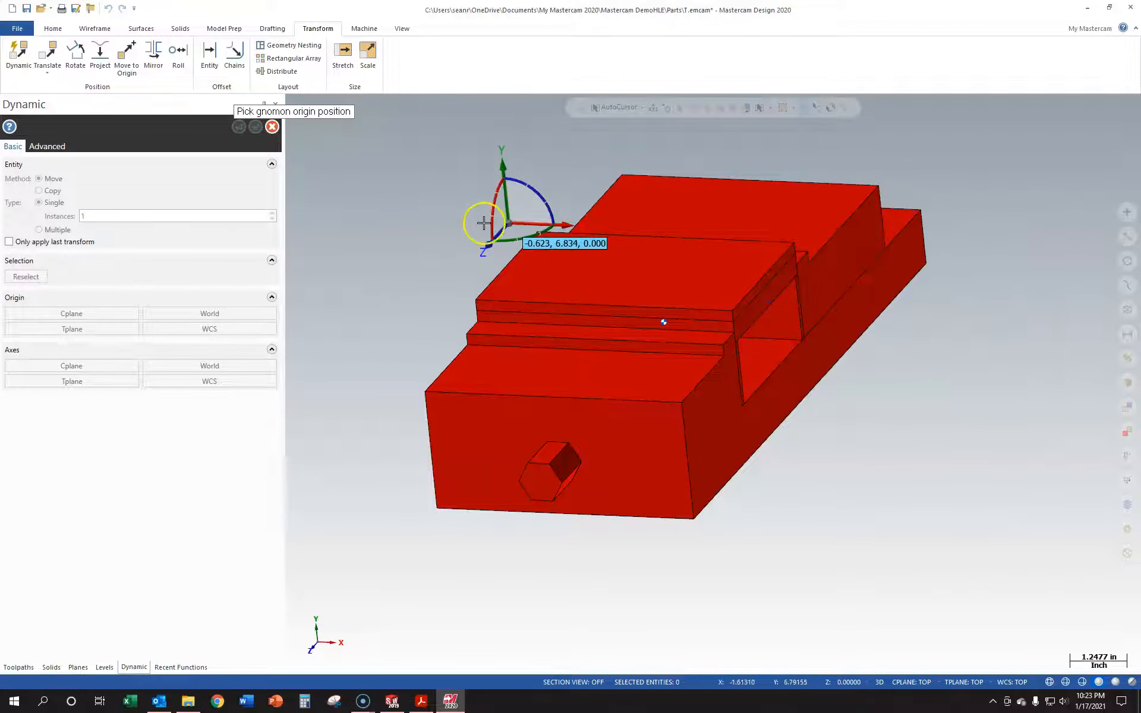
{"action": "left_click", "coordinate": [398, 239]}
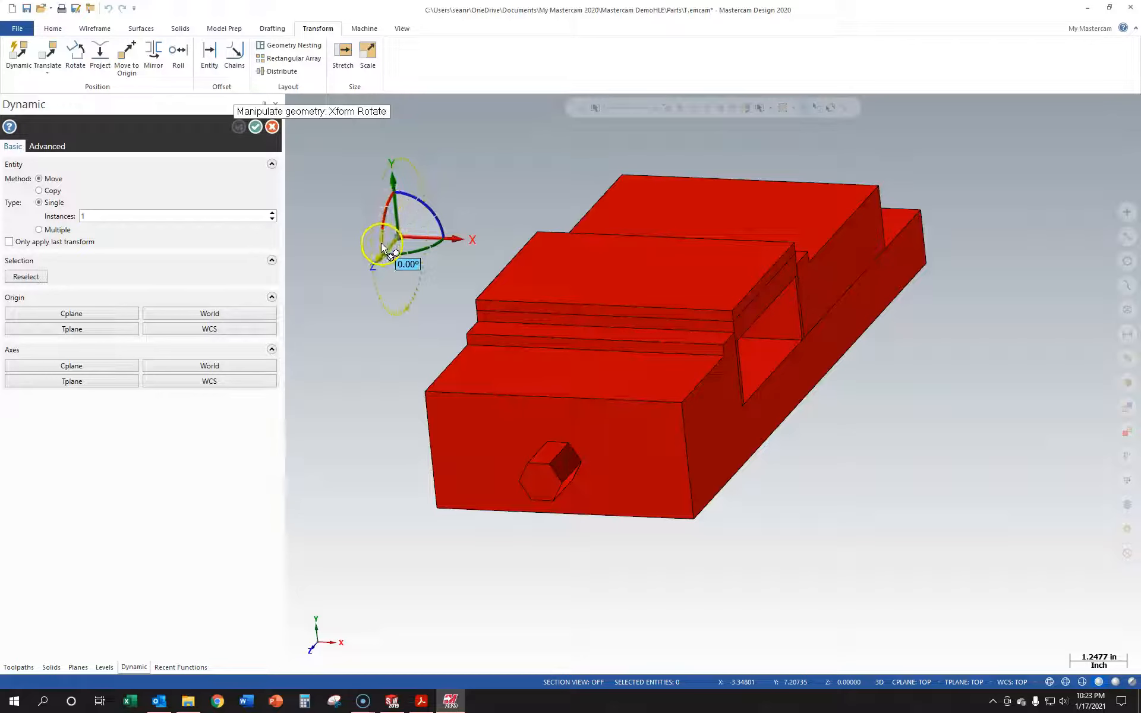
Rotate the vise 90° about the gnomon's X axis and accept the Dynamic transform
{"action": "left_click", "coordinate": [383, 212]}
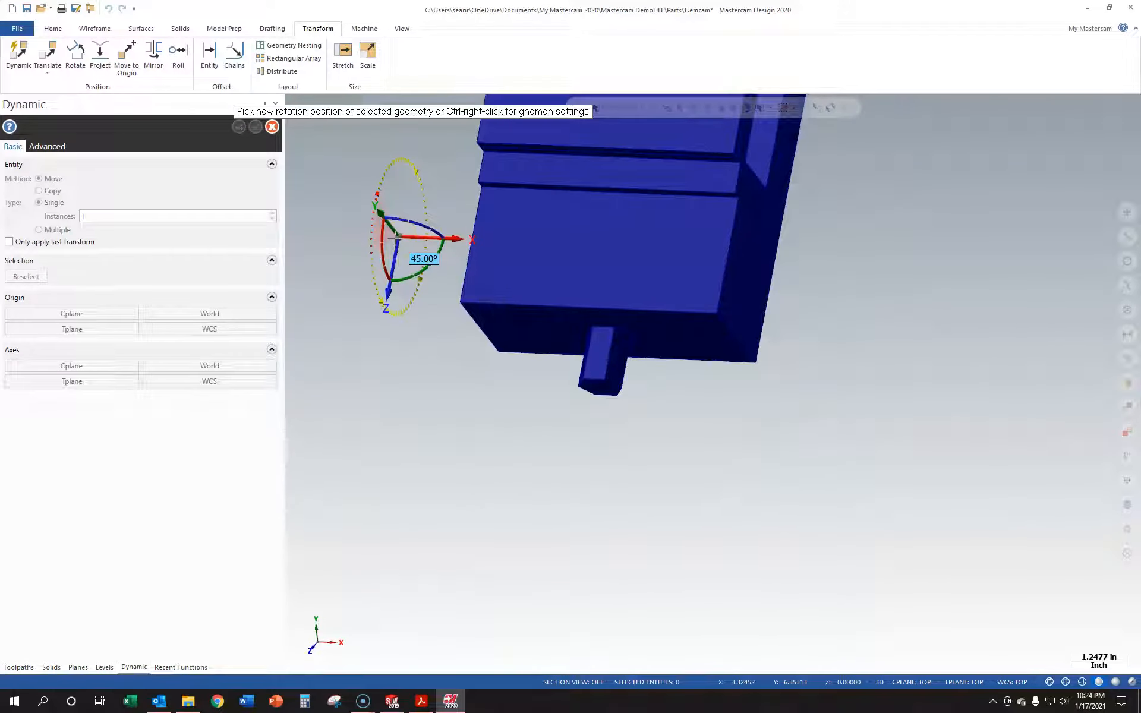
{"action": "type", "text": "90"}
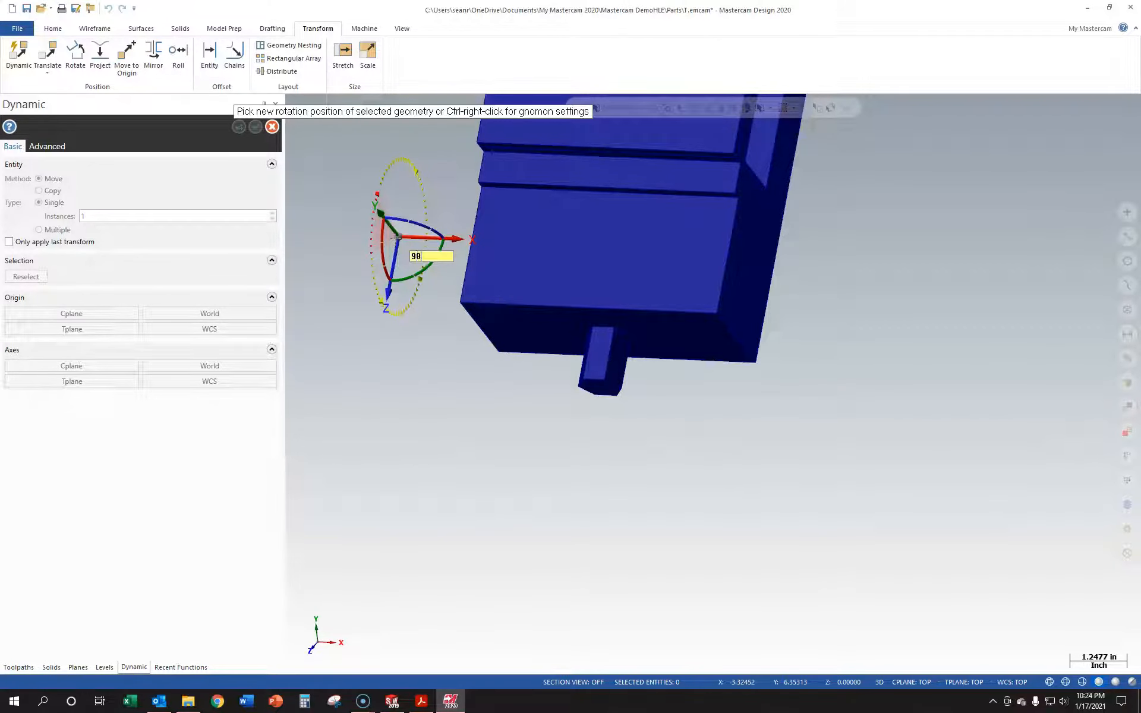
{"action": "key", "text": "Return"}
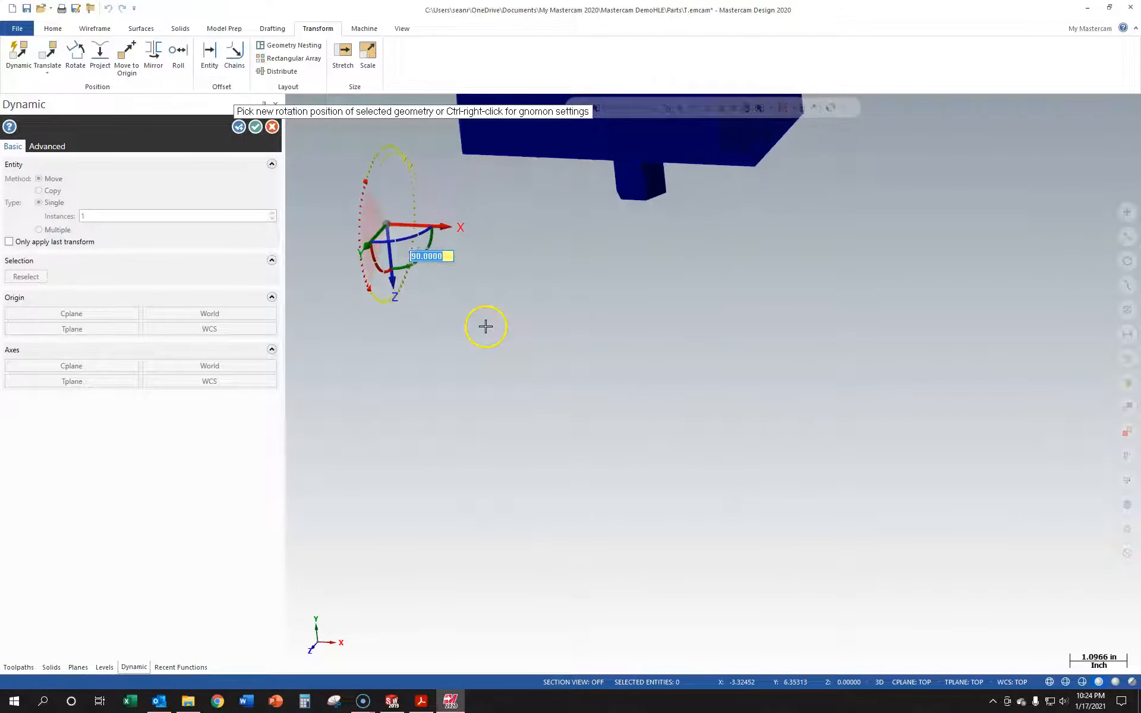
{"action": "scroll", "coordinate": [484, 326], "scroll_direction": "down", "scroll_amount": 8}
{"action": "scroll", "coordinate": [458, 194], "scroll_direction": "up", "scroll_amount": 3}
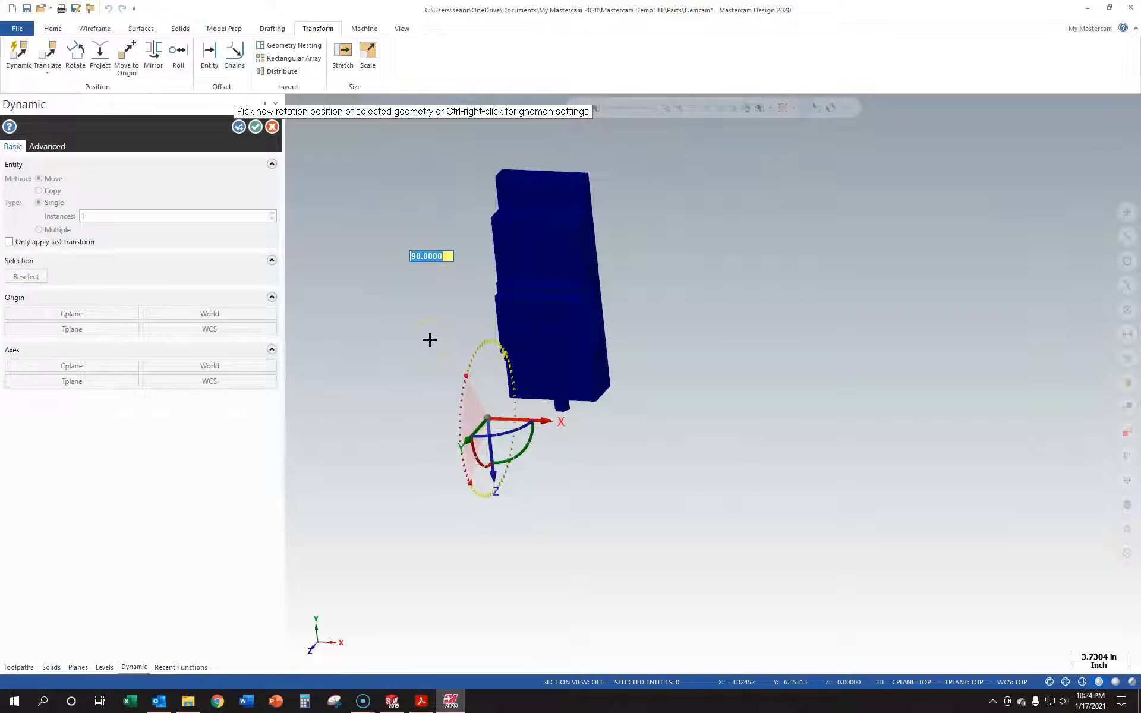
{"action": "left_click", "coordinate": [429, 340]}
{"action": "left_click", "coordinate": [422, 296]}
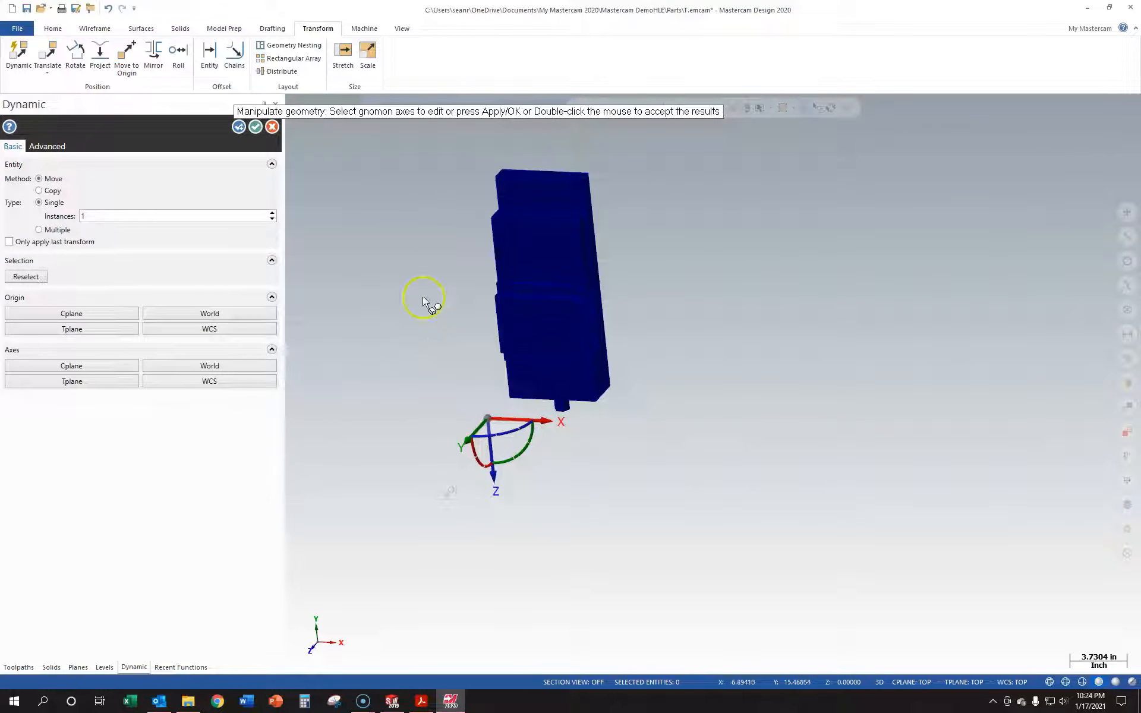
{"action": "left_click", "coordinate": [260, 131]}
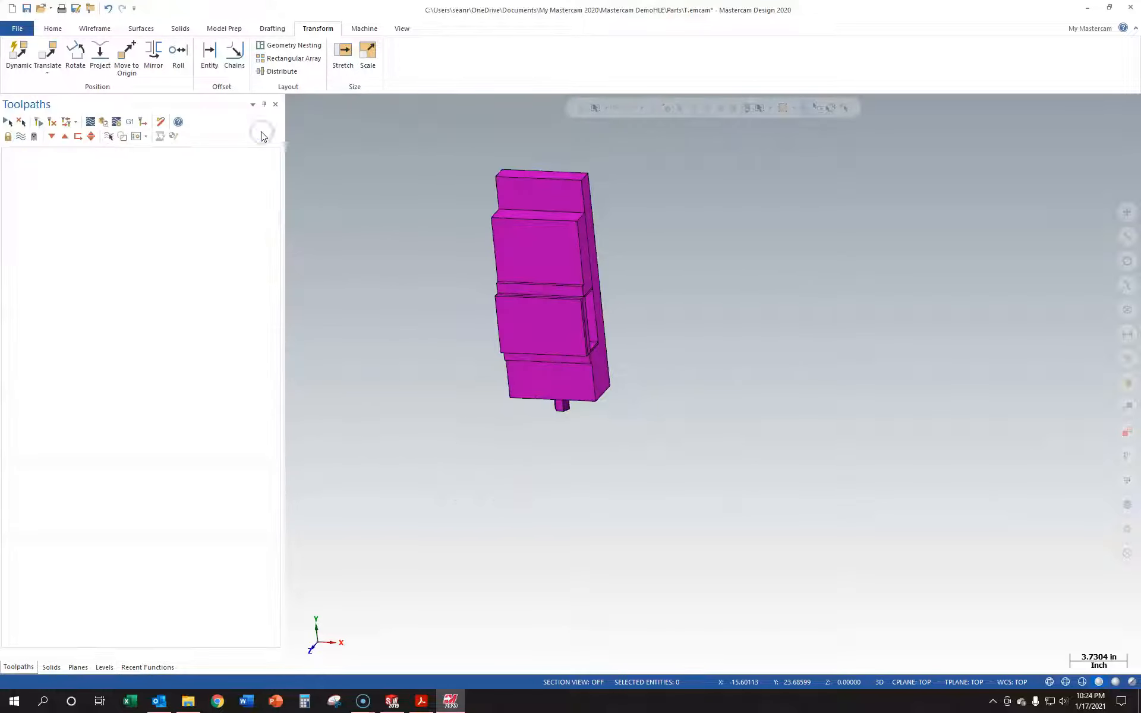
Check the rotated vise's orientation in the Top (WCS) view and from an angled view
{"action": "right_click", "coordinate": [439, 379]}
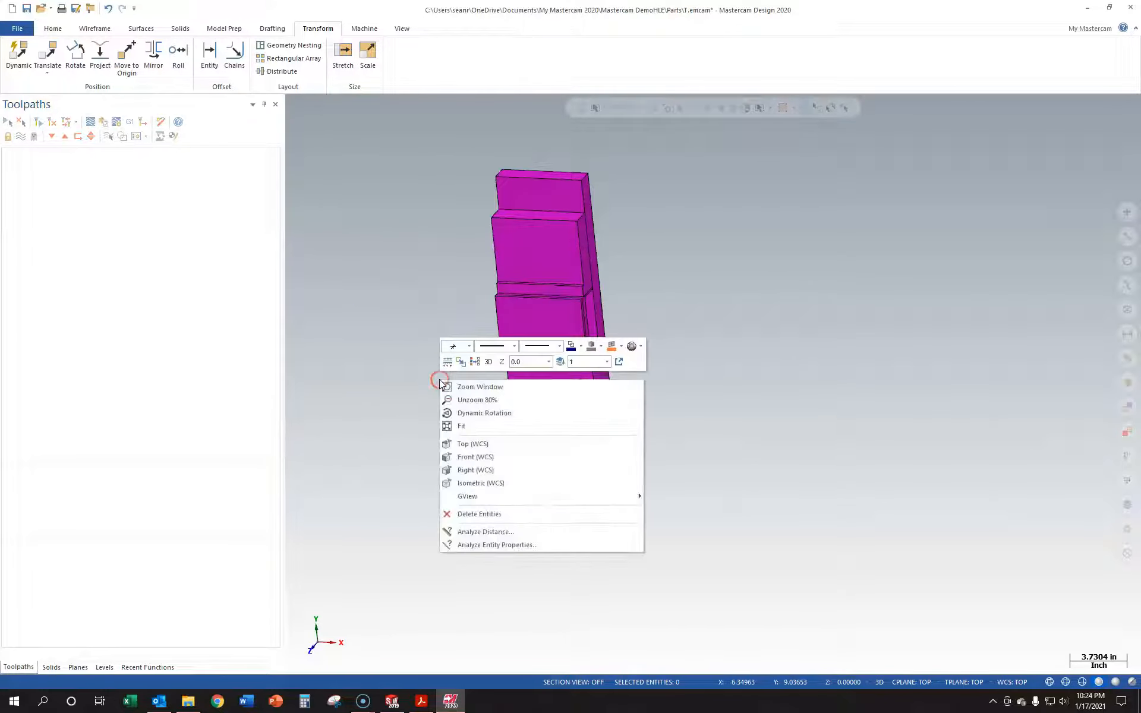
{"action": "left_click", "coordinate": [470, 443]}
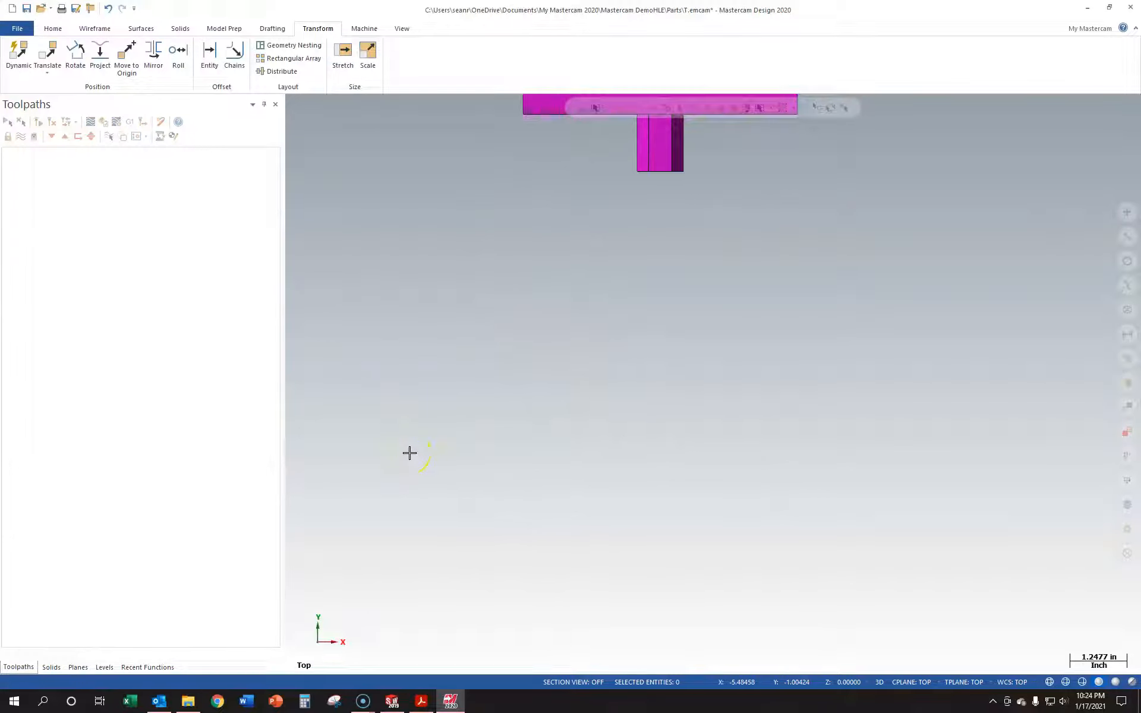
{"action": "scroll", "coordinate": [416, 428], "scroll_direction": "down", "scroll_amount": 7}
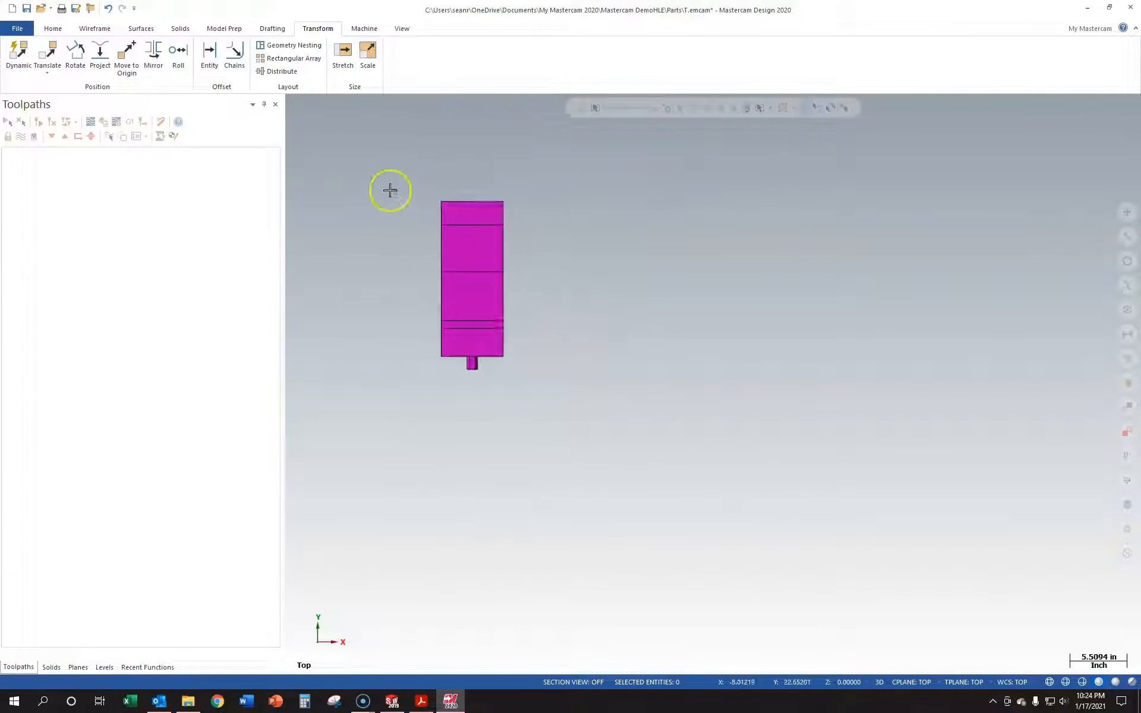
{"action": "scroll", "coordinate": [364, 147], "scroll_direction": "up", "scroll_amount": 1}
{"action": "scroll", "coordinate": [382, 209], "scroll_direction": "up", "scroll_amount": 3}
{"action": "mouse_move", "coordinate": [421, 300]}
{"action": "middle_mouse_down"}
{"action": "mouse_move", "coordinate": [420, 196]}
{"action": "mouse_move", "coordinate": [385, 191]}
{"action": "middle_mouse_up"}
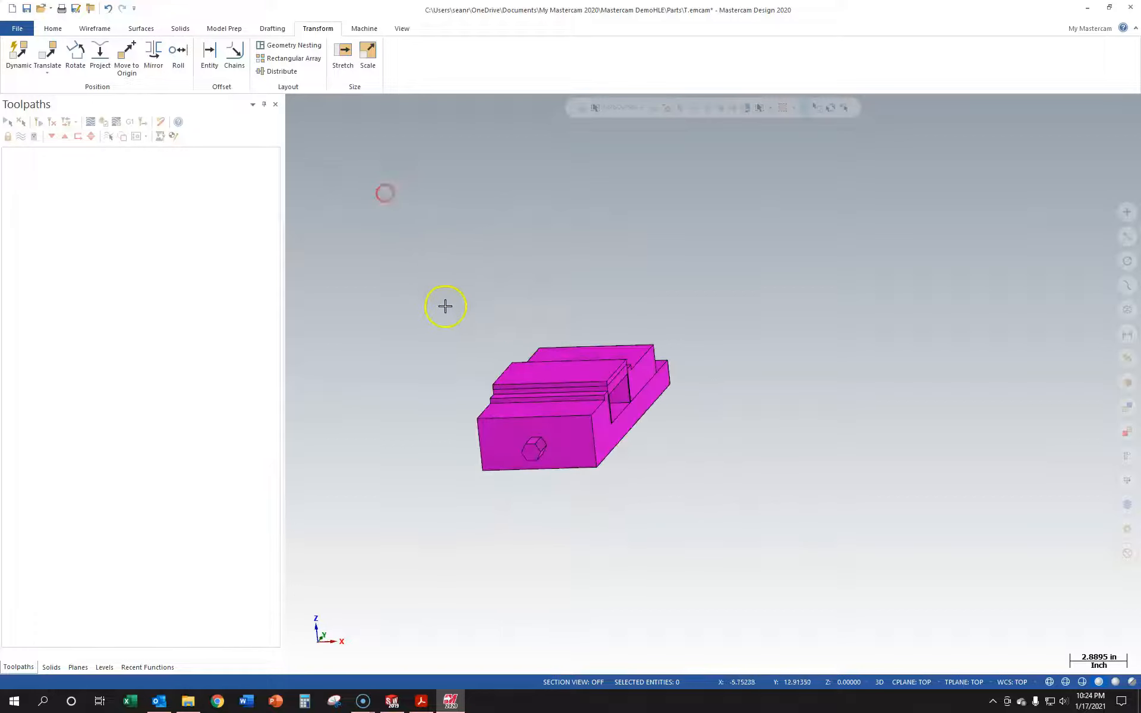
{"action": "scroll", "coordinate": [450, 317], "scroll_direction": "up", "scroll_amount": 1}
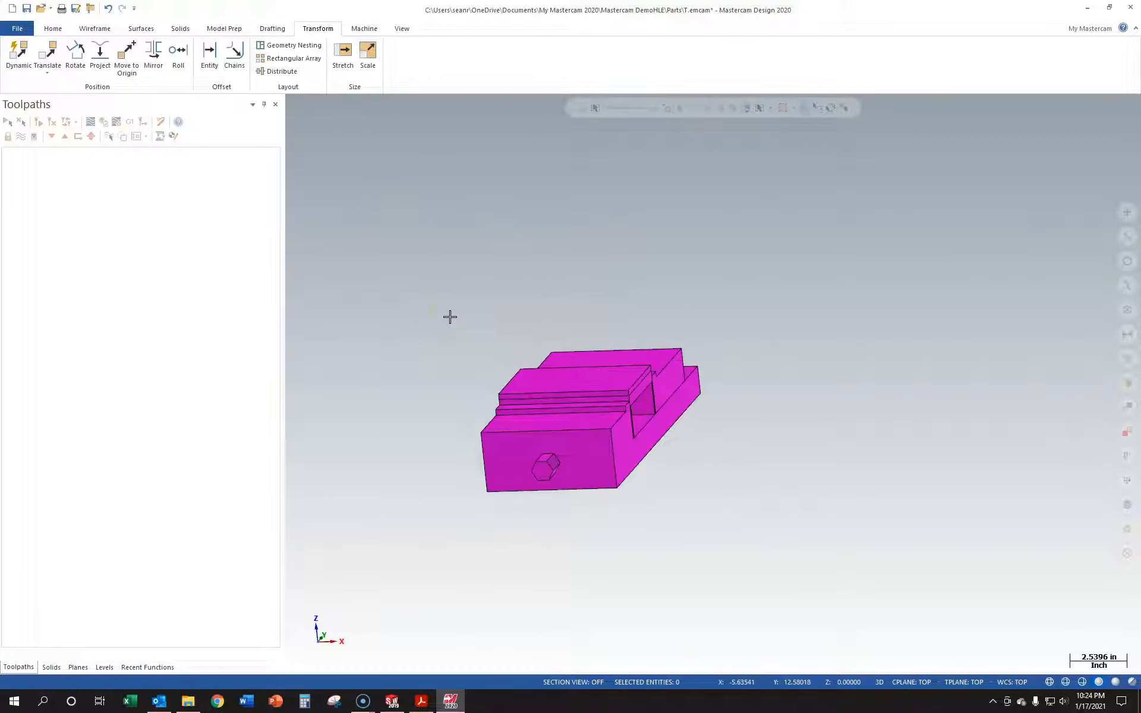
{"action": "scroll", "coordinate": [450, 316], "scroll_direction": "down", "scroll_amount": 3}
Display the coordinate axes and examine where the vise sits relative to the Top plane's origin
{"action": "key", "text": "F9"}
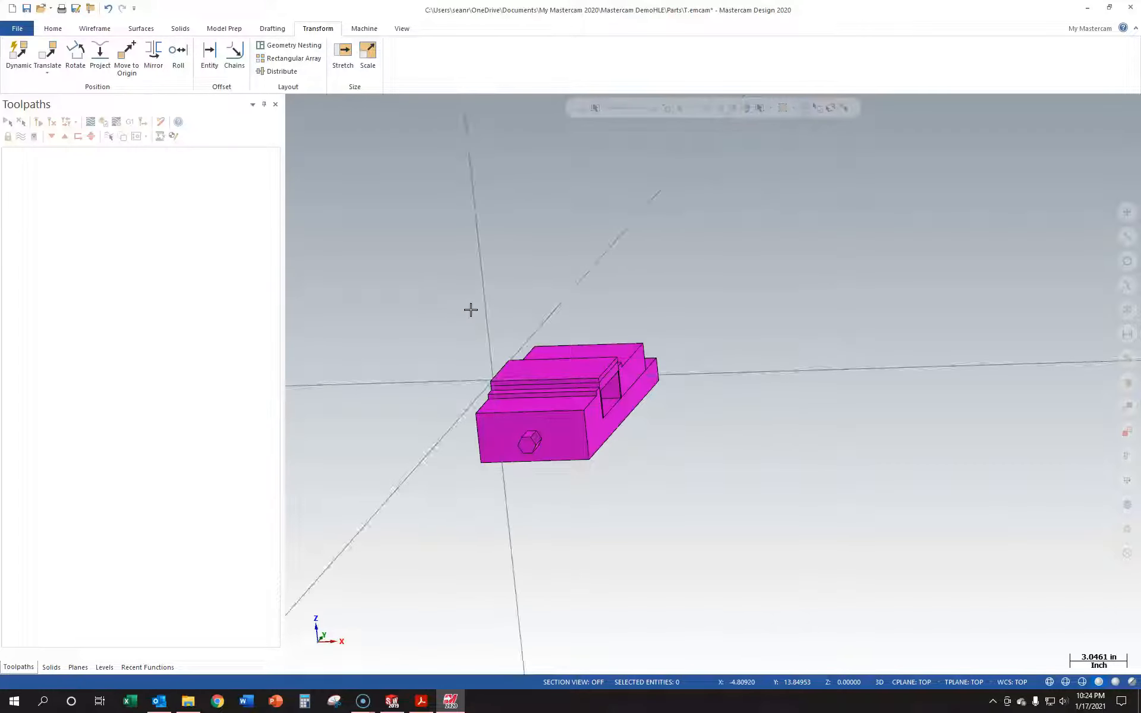
{"action": "scroll", "coordinate": [473, 364], "scroll_direction": "up", "scroll_amount": 1}
{"action": "scroll", "coordinate": [474, 365], "scroll_direction": "up", "scroll_amount": 6}
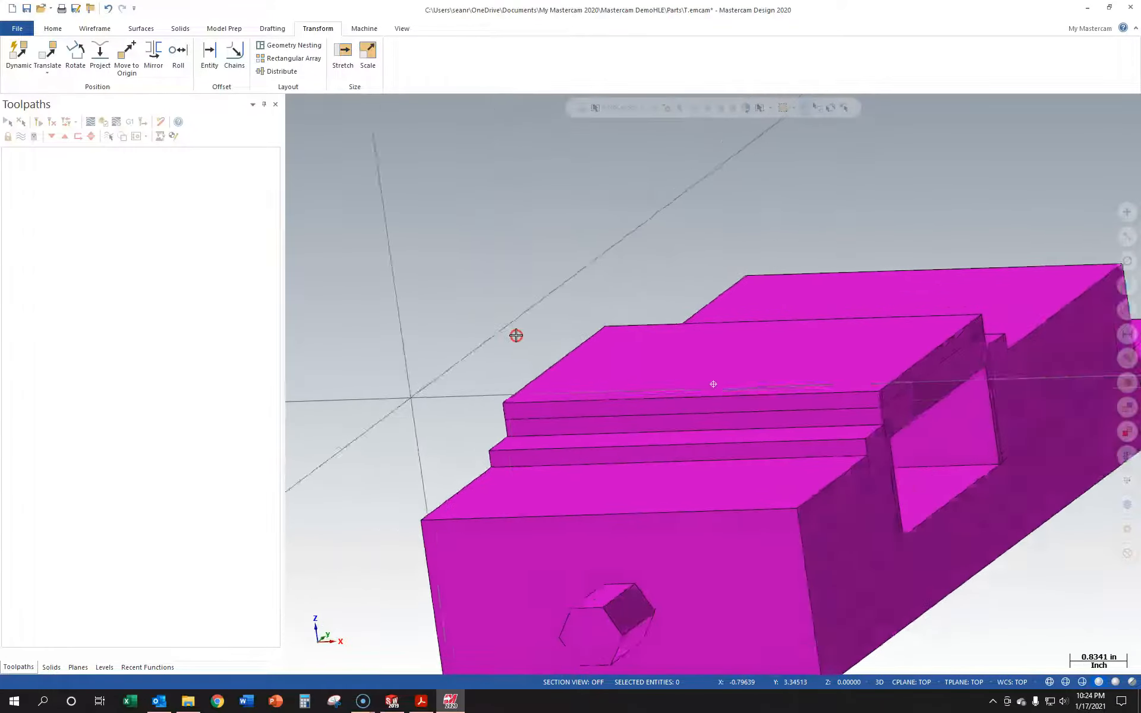
{"action": "scroll", "coordinate": [491, 341], "scroll_direction": "down", "scroll_amount": 6}
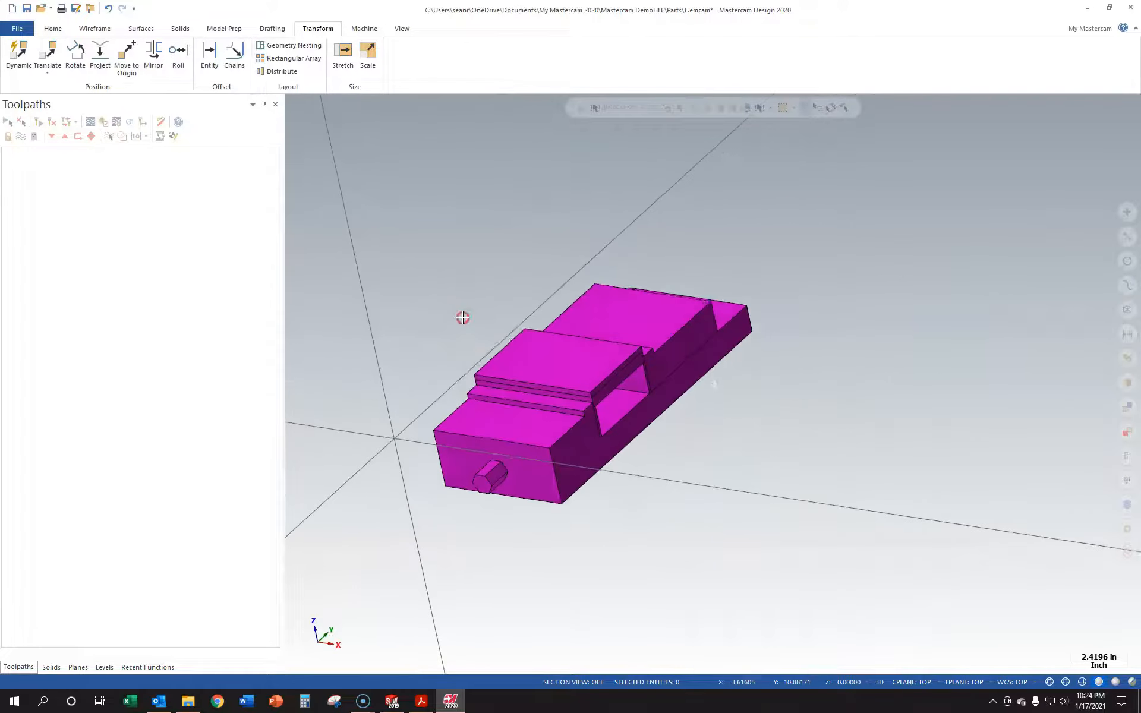
{"action": "middle_click_drag", "start_coordinate": [432, 365], "coordinate": [362, 384]}
{"action": "scroll", "coordinate": [393, 369], "scroll_direction": "down", "scroll_amount": 2}
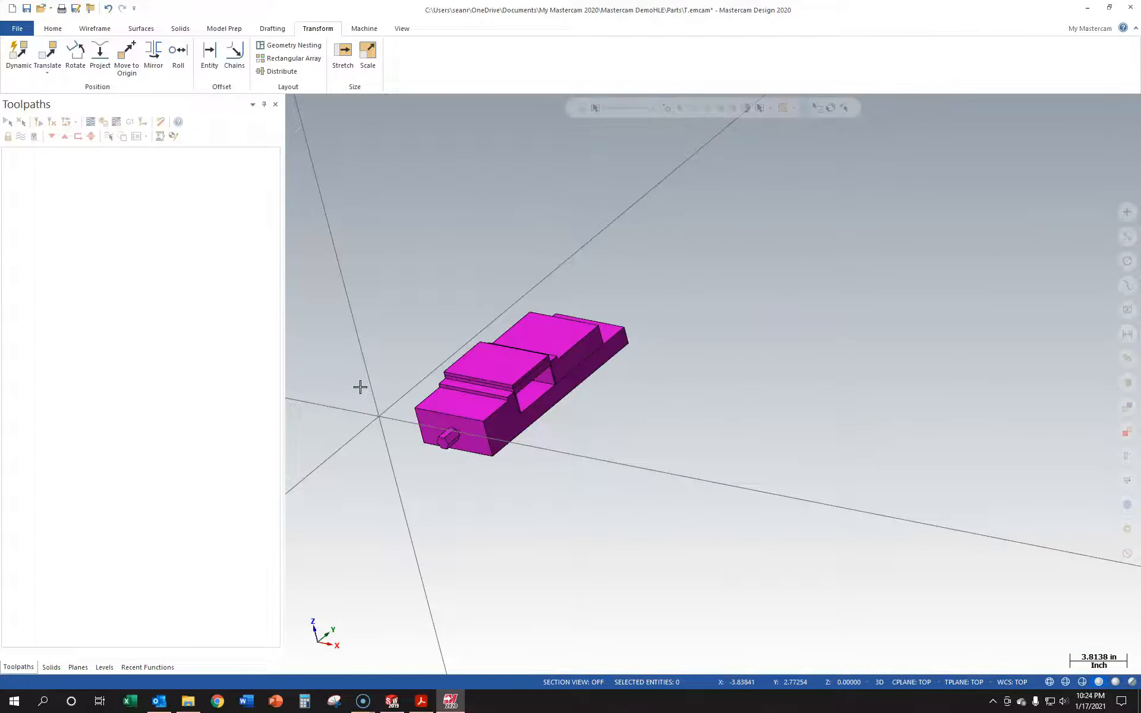
{"action": "scroll", "coordinate": [353, 387], "scroll_direction": "up", "scroll_amount": 4}
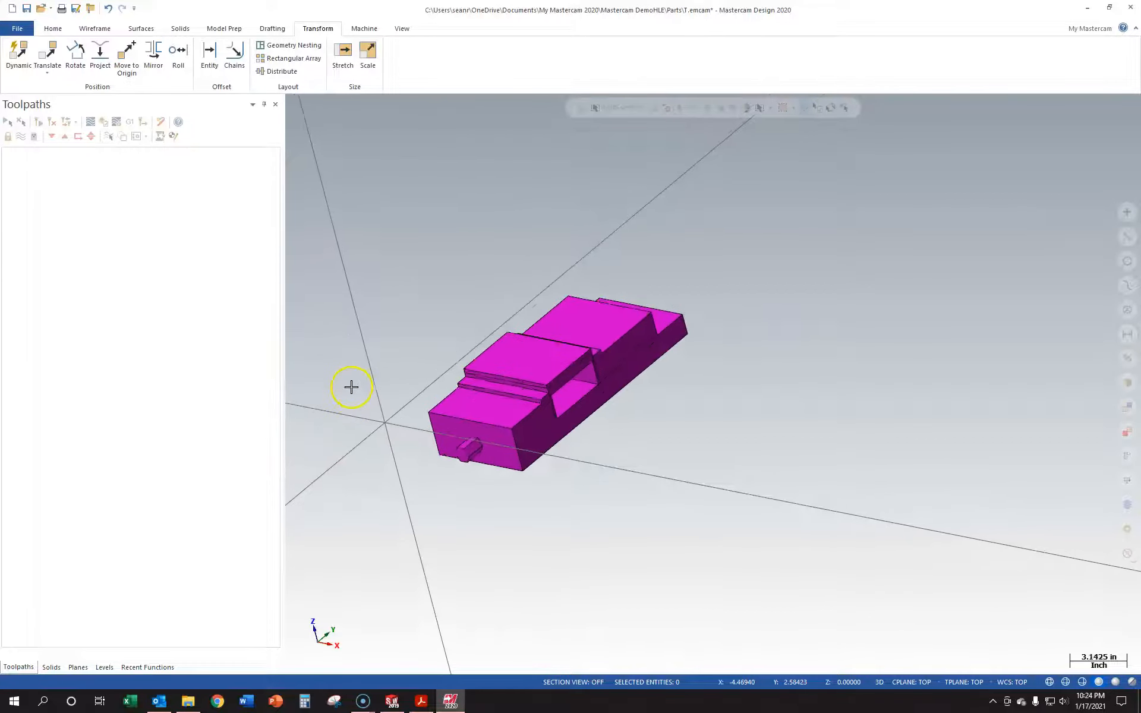
{"action": "scroll", "coordinate": [349, 387], "scroll_direction": "down", "scroll_amount": 5}
{"action": "scroll", "coordinate": [315, 410], "scroll_direction": "up", "scroll_amount": 5}
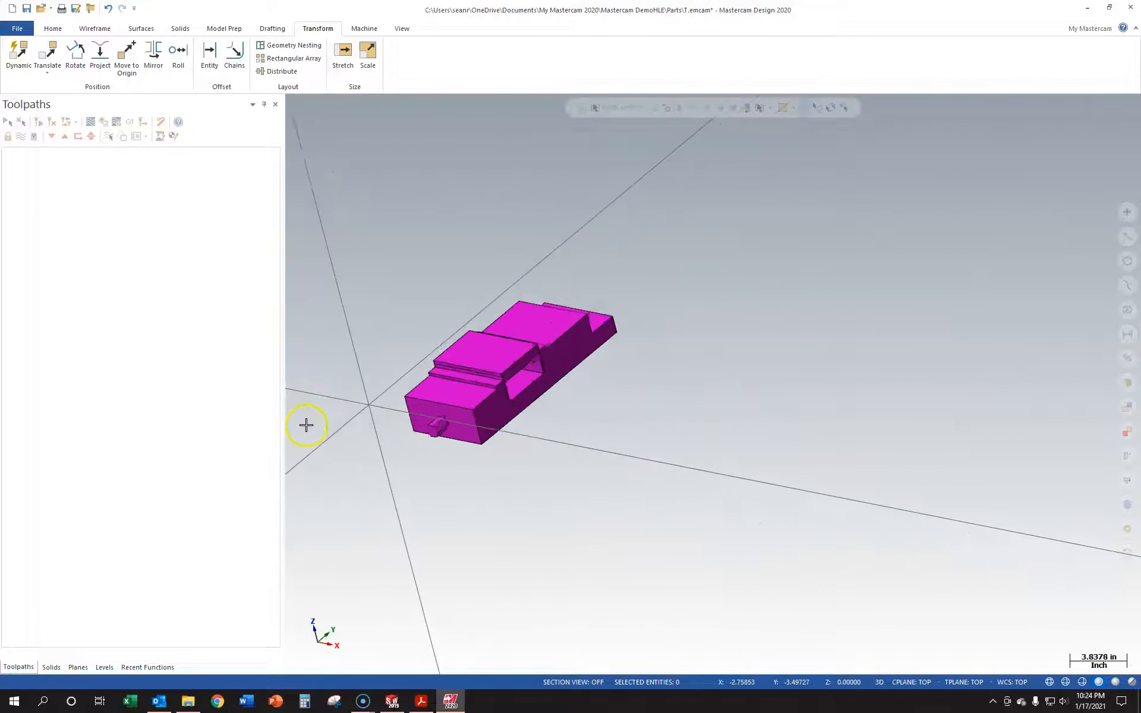
{"action": "left_click", "coordinate": [101, 667]}
{"action": "left_click", "coordinate": [79, 665]}
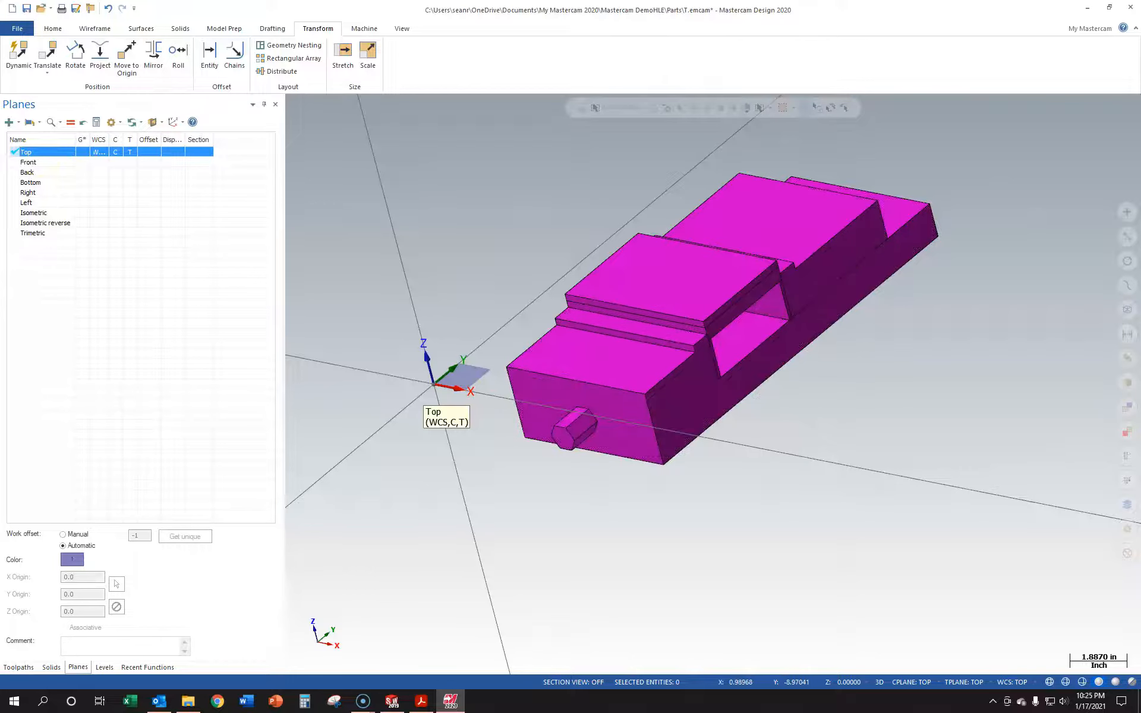
{"action": "left_click", "coordinate": [18, 667]}
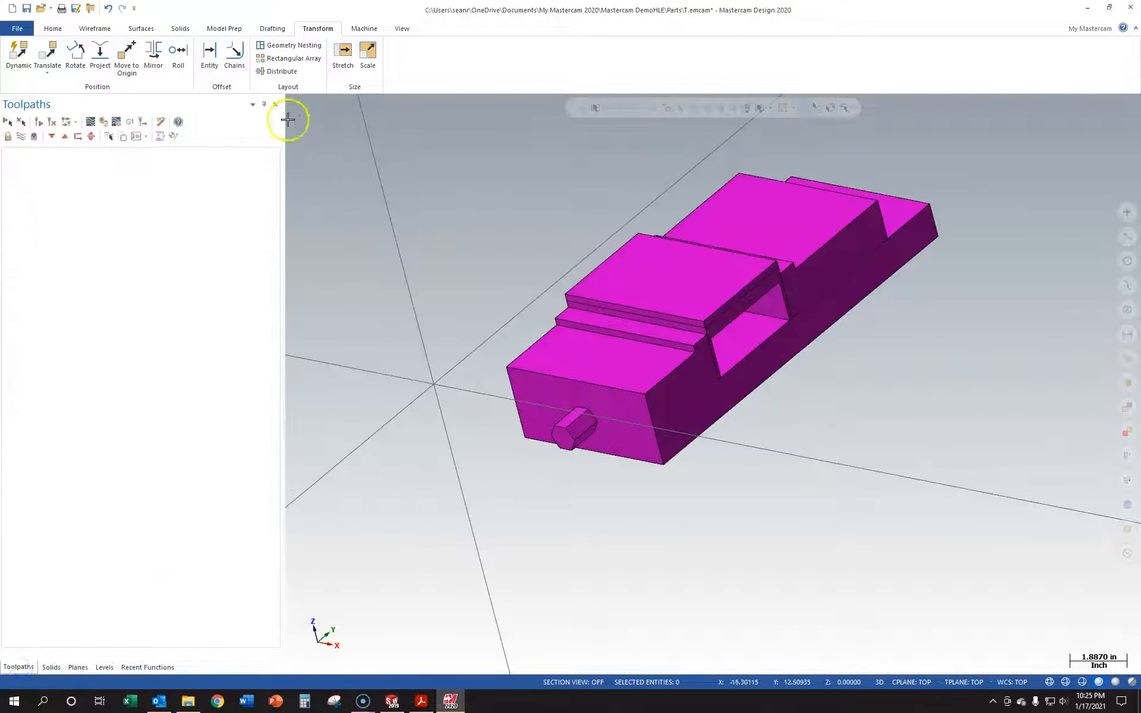
Start a Translate operation on all of the vise's solids
{"action": "left_click", "coordinate": [19, 62]}
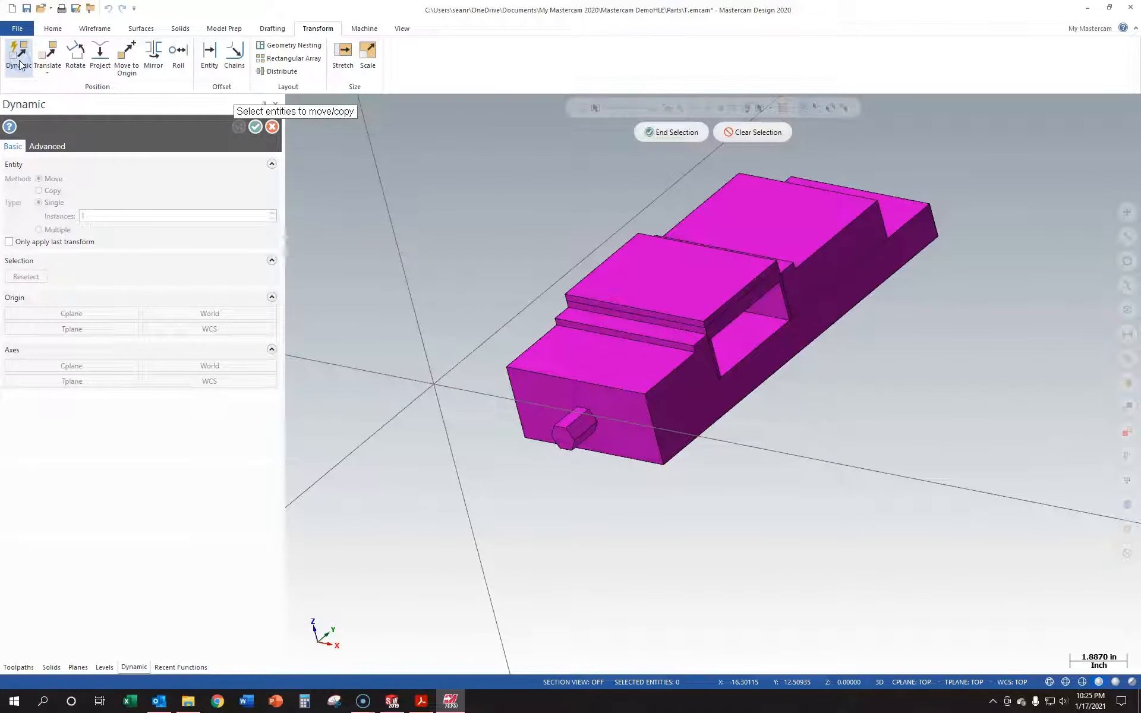
{"action": "key", "text": "Escape"}
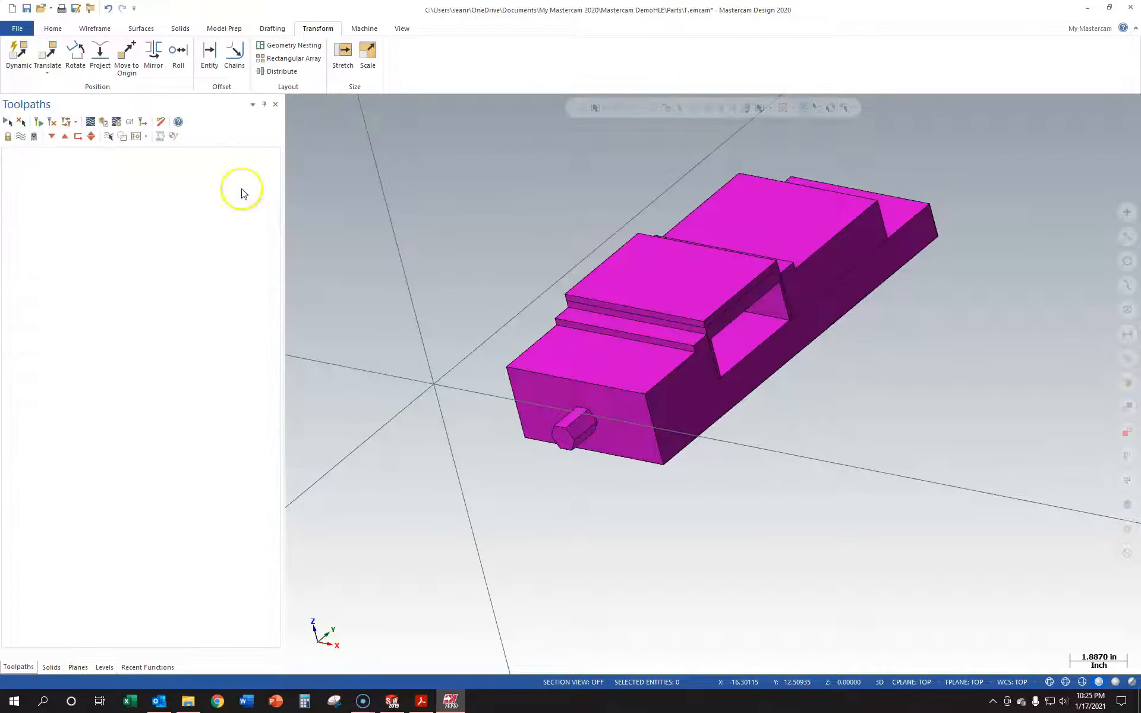
{"action": "left_click", "coordinate": [49, 55]}
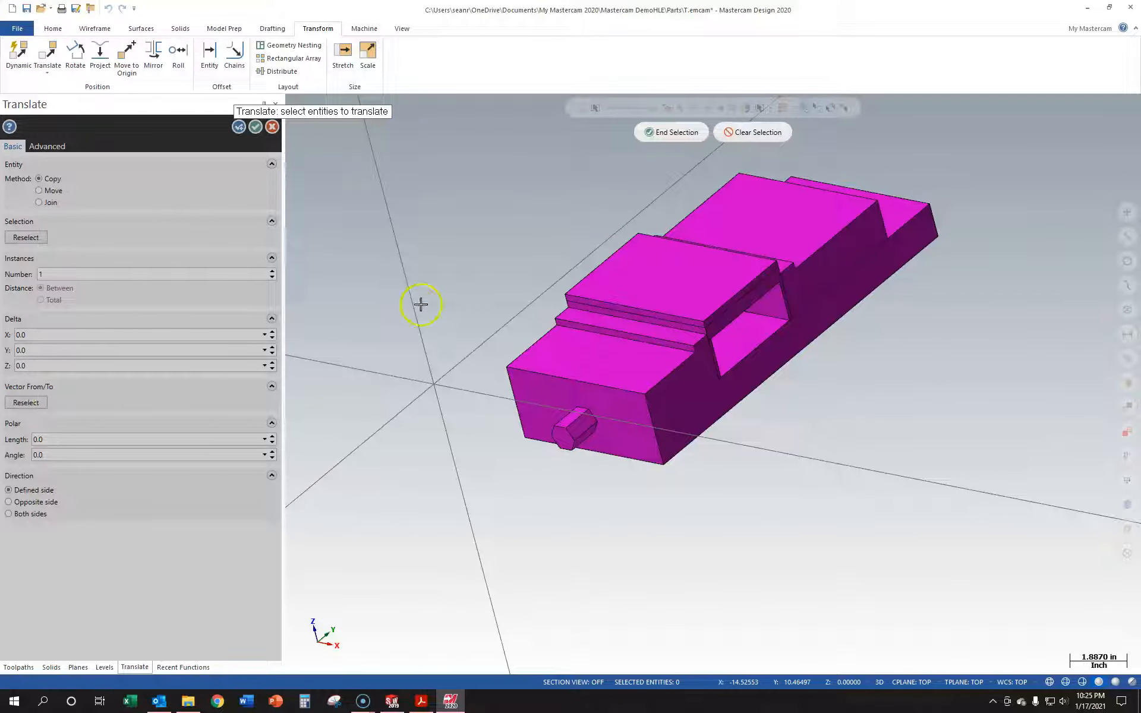
{"action": "left_click_drag", "start_coordinate": [413, 113], "coordinate": [999, 545]}
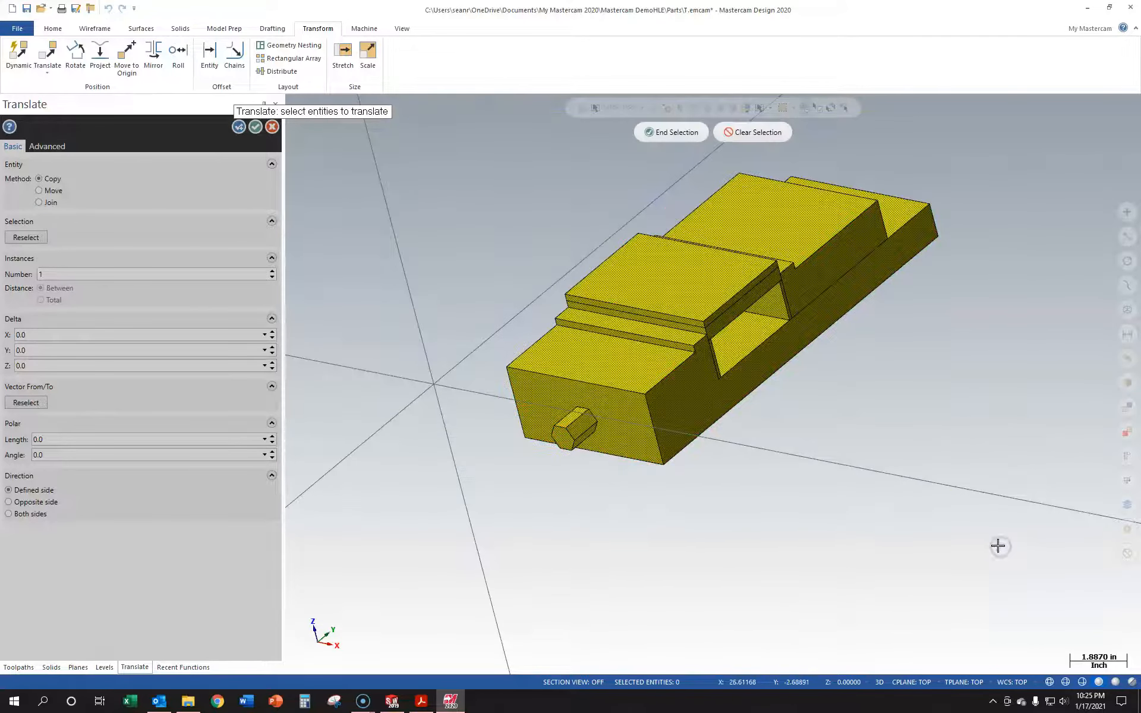
{"action": "left_click", "coordinate": [673, 133]}
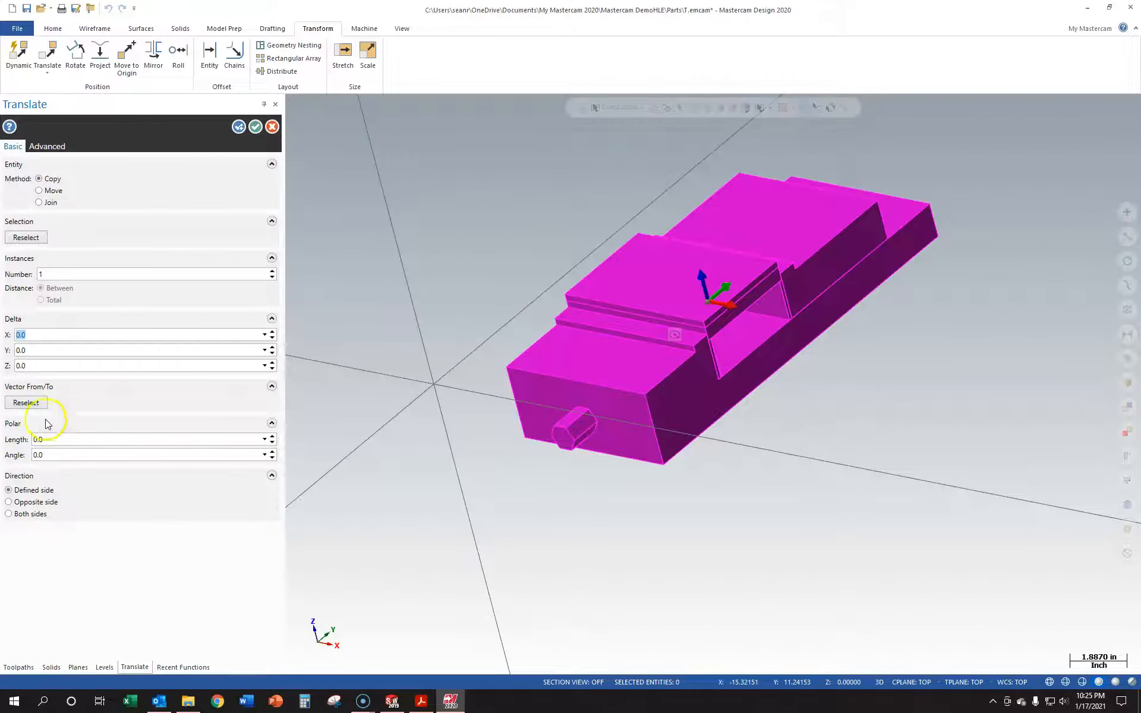
Translate the vise with the Move method from the base's upper front-left corner to the WCS origin
{"action": "left_click", "coordinate": [26, 403]}
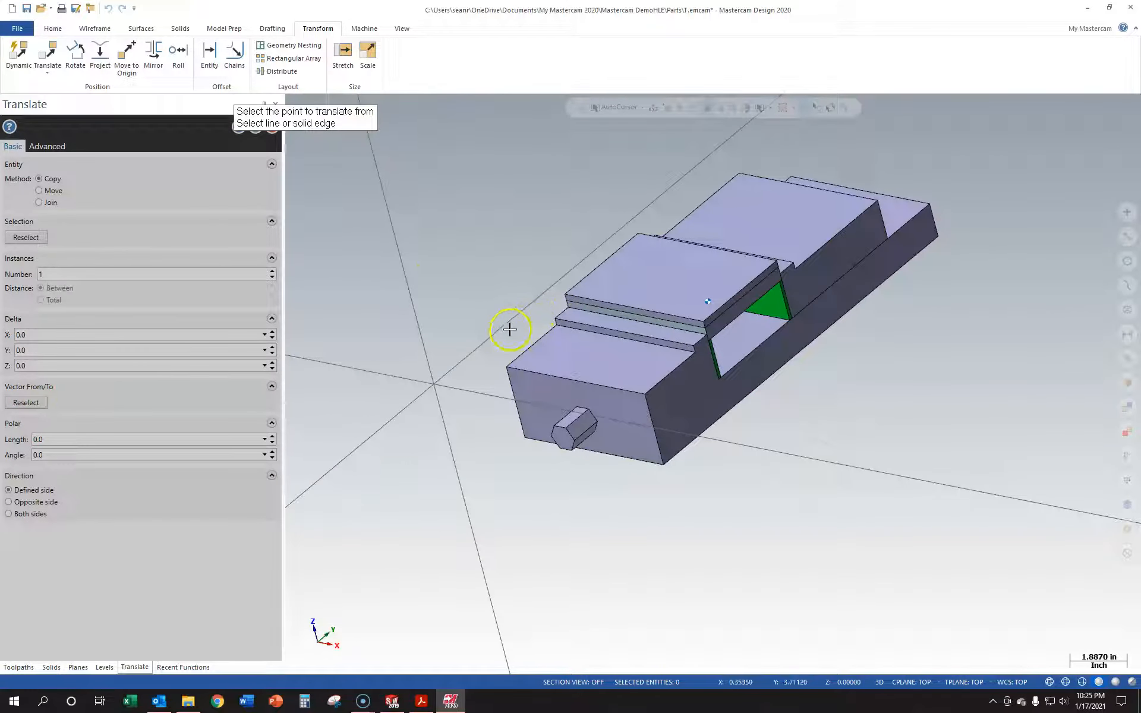
{"action": "left_click", "coordinate": [511, 371]}
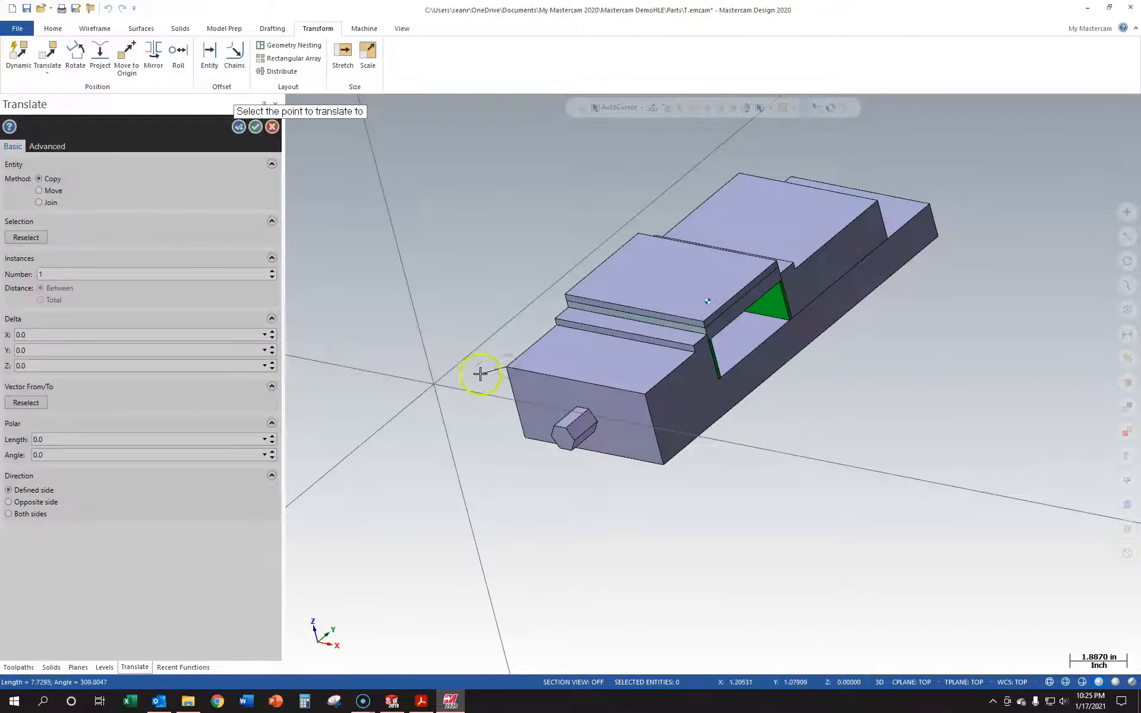
{"action": "left_click", "coordinate": [436, 385]}
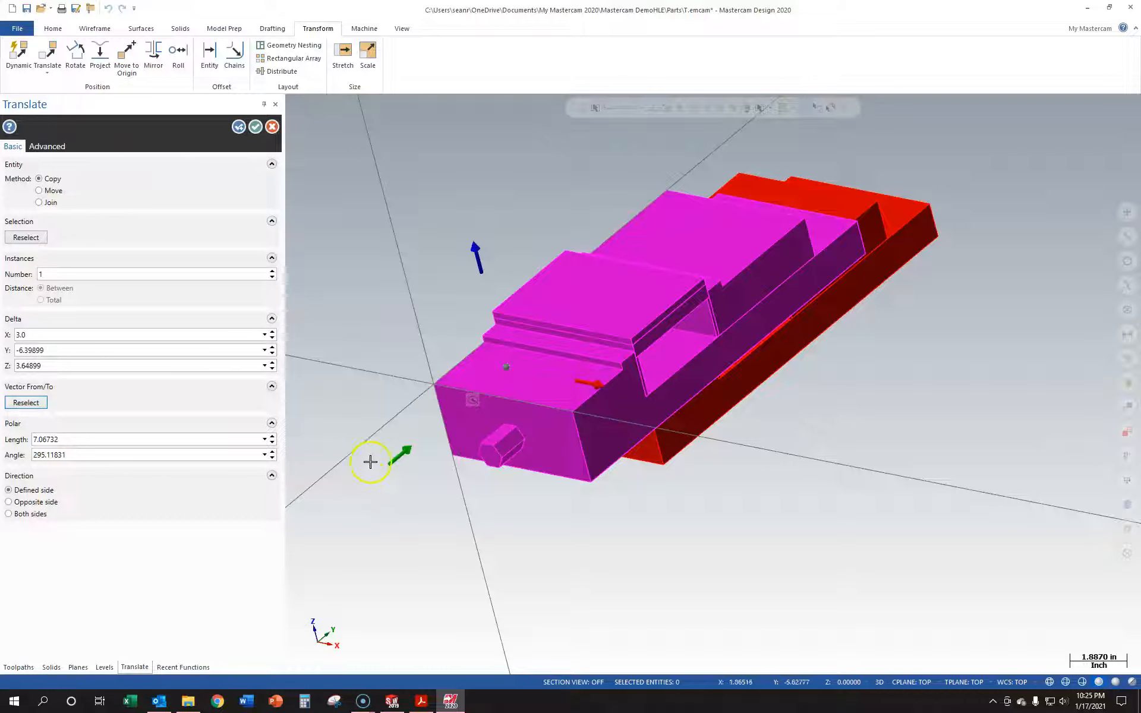
{"action": "left_click", "coordinate": [58, 191]}
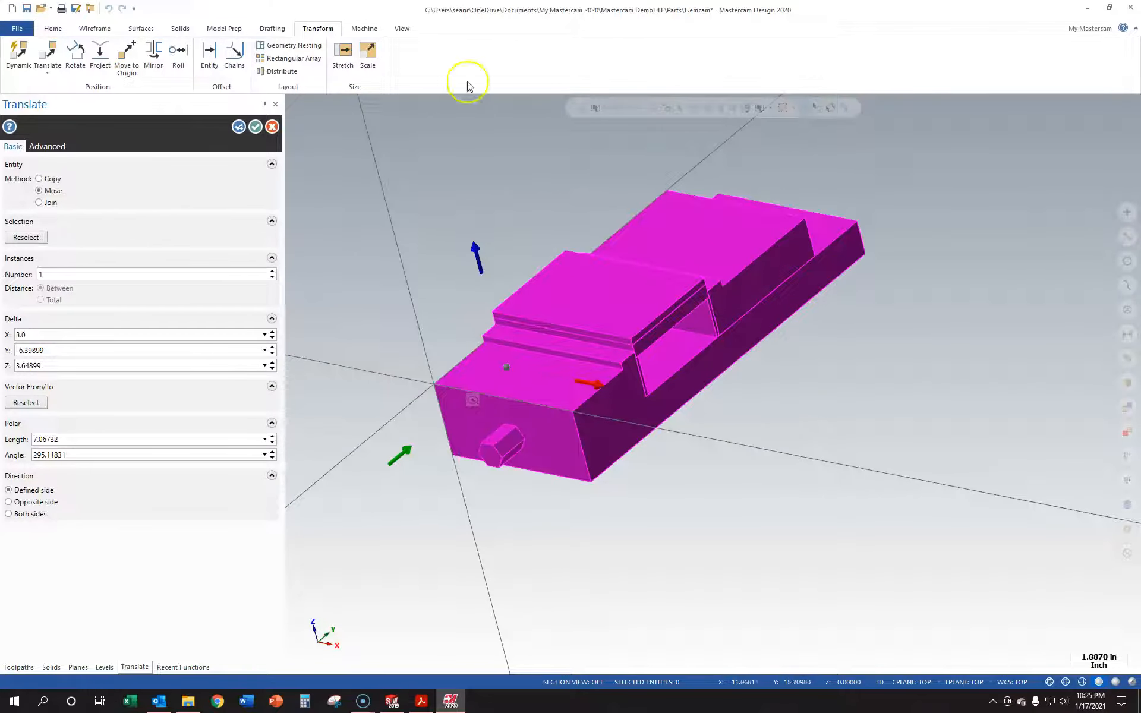
{"action": "left_click", "coordinate": [258, 130]}
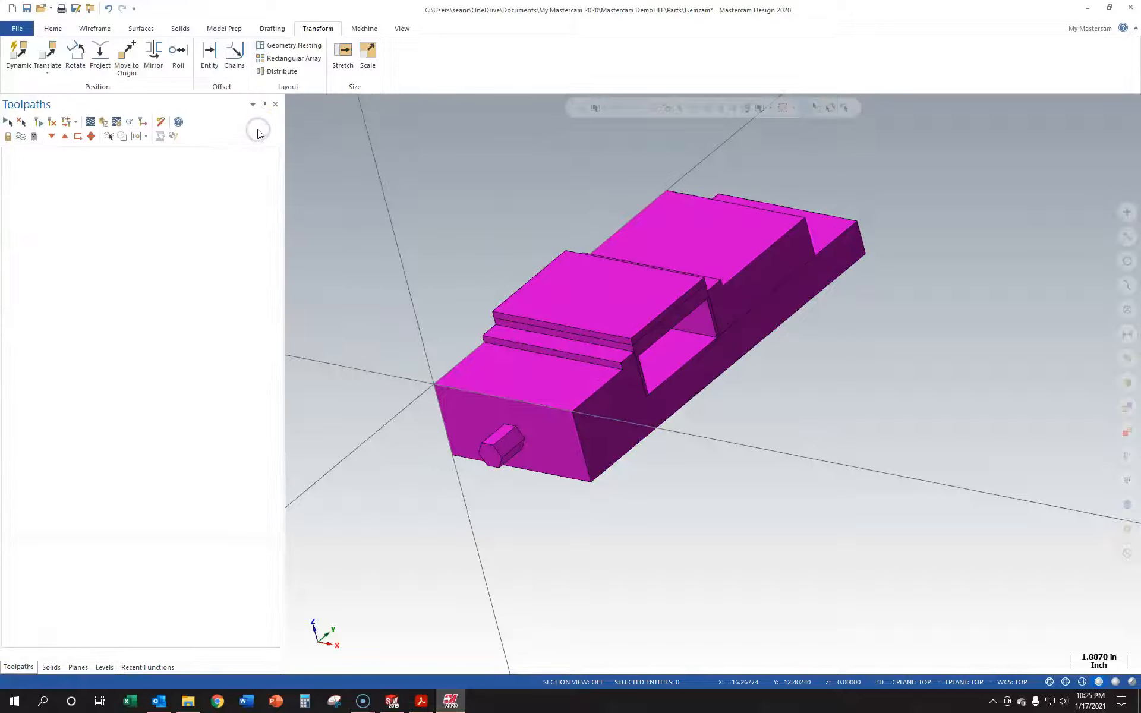
Start saving the file under a new name in Desktop > CAM-2 Spring 2020 > WEEK 1 (Geneva Mechanism Base Plate)
{"action": "middle_click_drag", "start_coordinate": [436, 257], "coordinate": [496, 245]}
{"action": "scroll", "coordinate": [540, 158], "scroll_direction": "down", "scroll_amount": 1}
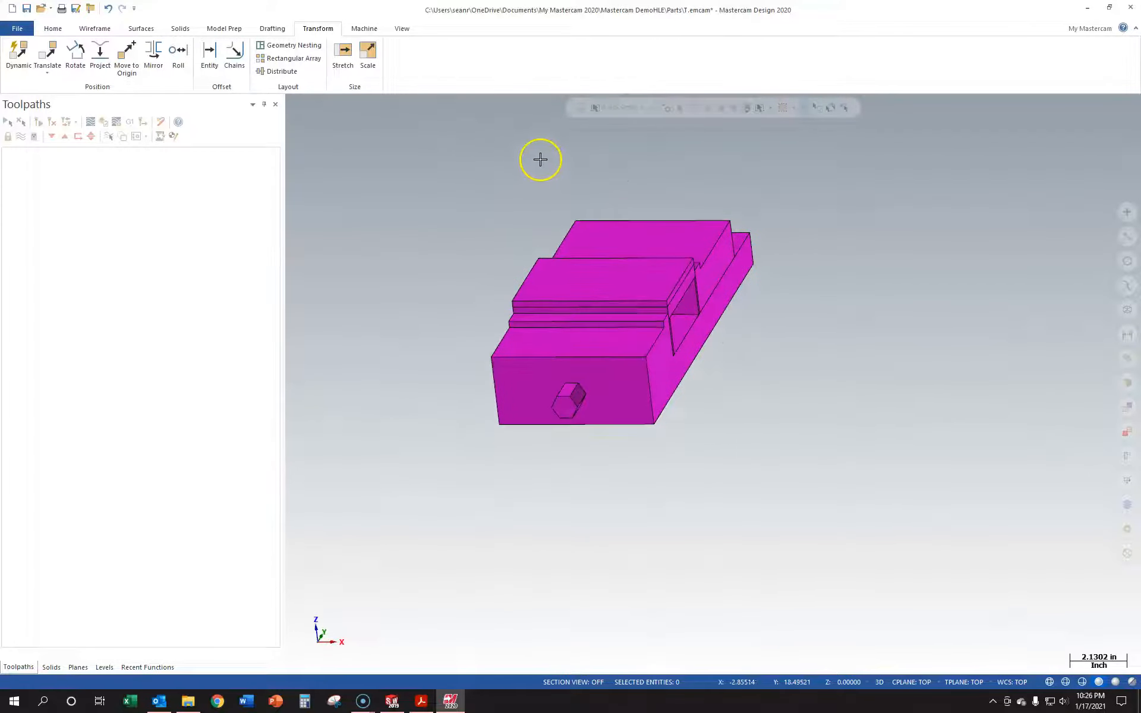
{"action": "scroll", "coordinate": [541, 159], "scroll_direction": "up", "scroll_amount": 3}
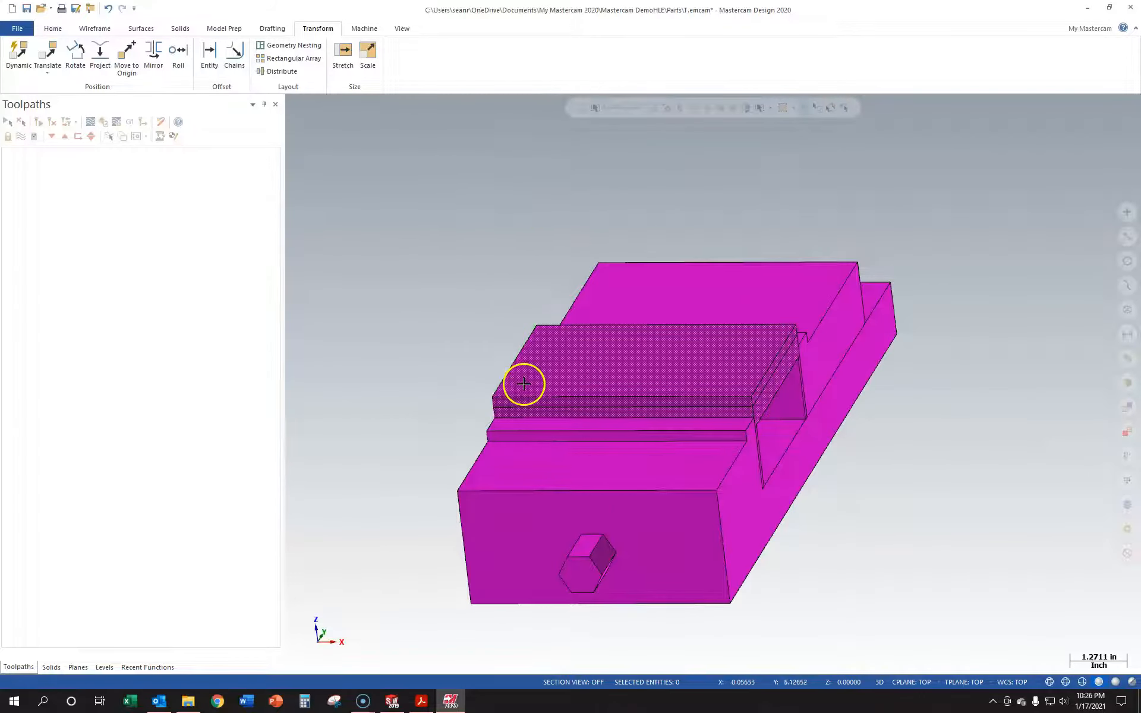
{"action": "mouse_move", "coordinate": [476, 222]}
{"action": "middle_mouse_down"}
{"action": "mouse_move", "coordinate": [530, 202]}
{"action": "mouse_move", "coordinate": [512, 186]}
{"action": "mouse_move", "coordinate": [474, 209]}
{"action": "middle_mouse_up"}
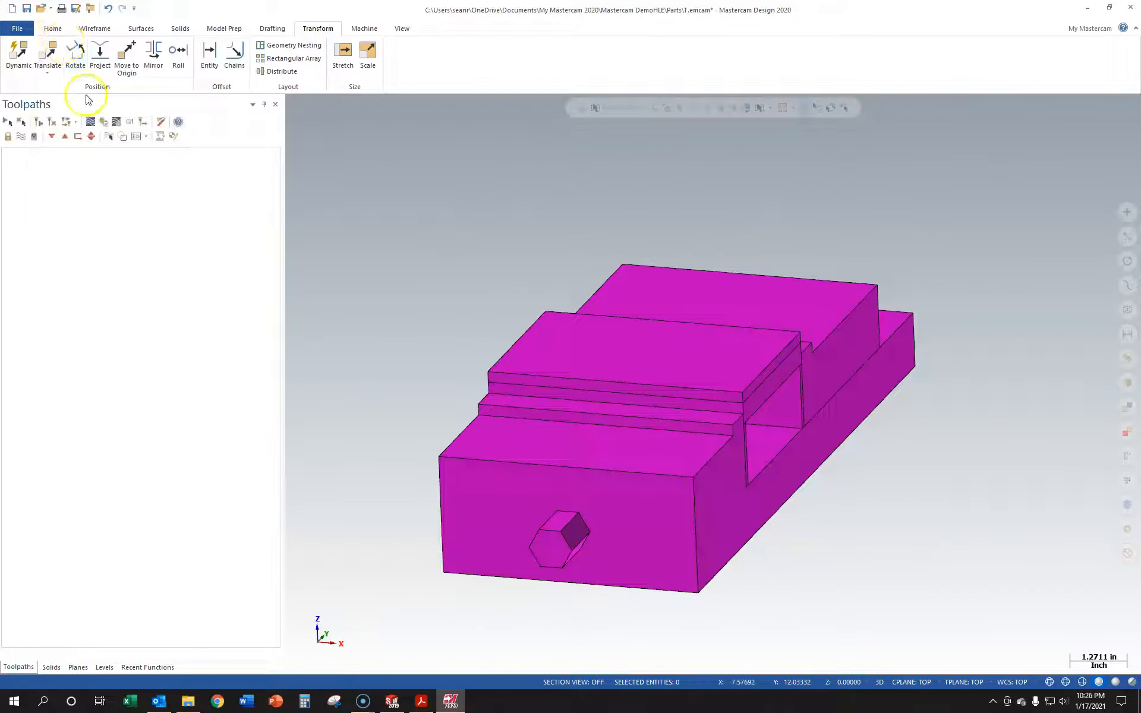
{"action": "scroll", "coordinate": [428, 306], "scroll_direction": "down", "scroll_amount": 2}
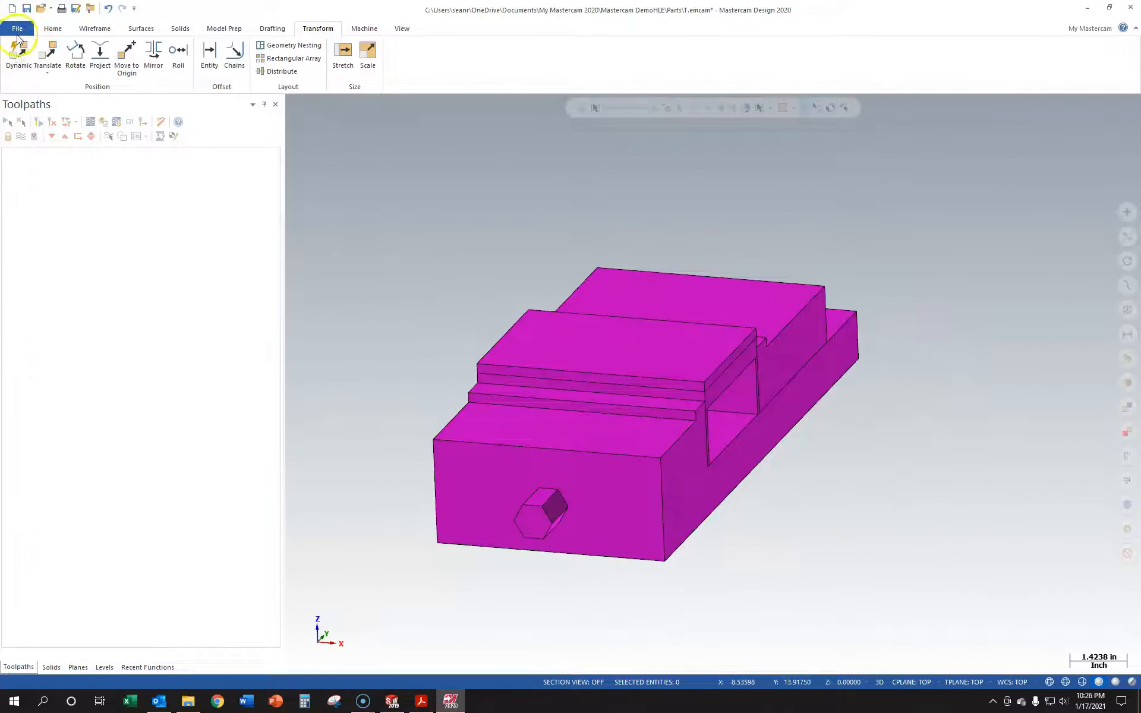
{"action": "left_click", "coordinate": [18, 29]}
{"action": "left_click", "coordinate": [51, 188]}
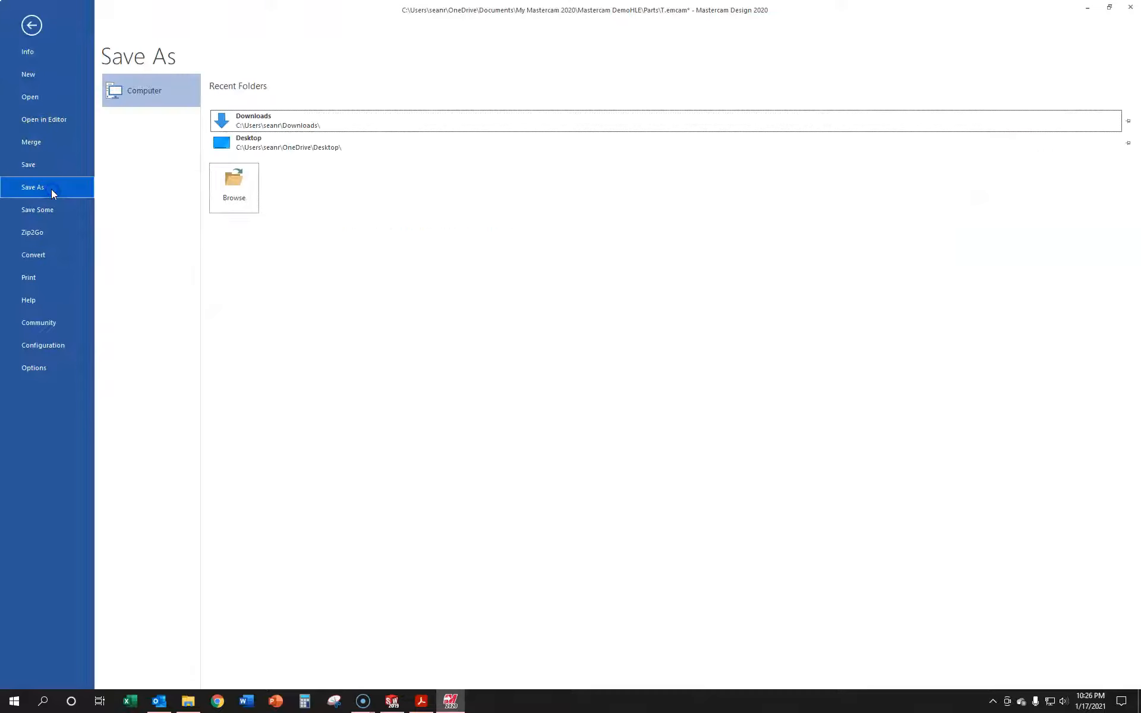
{"action": "left_click", "coordinate": [238, 194]}
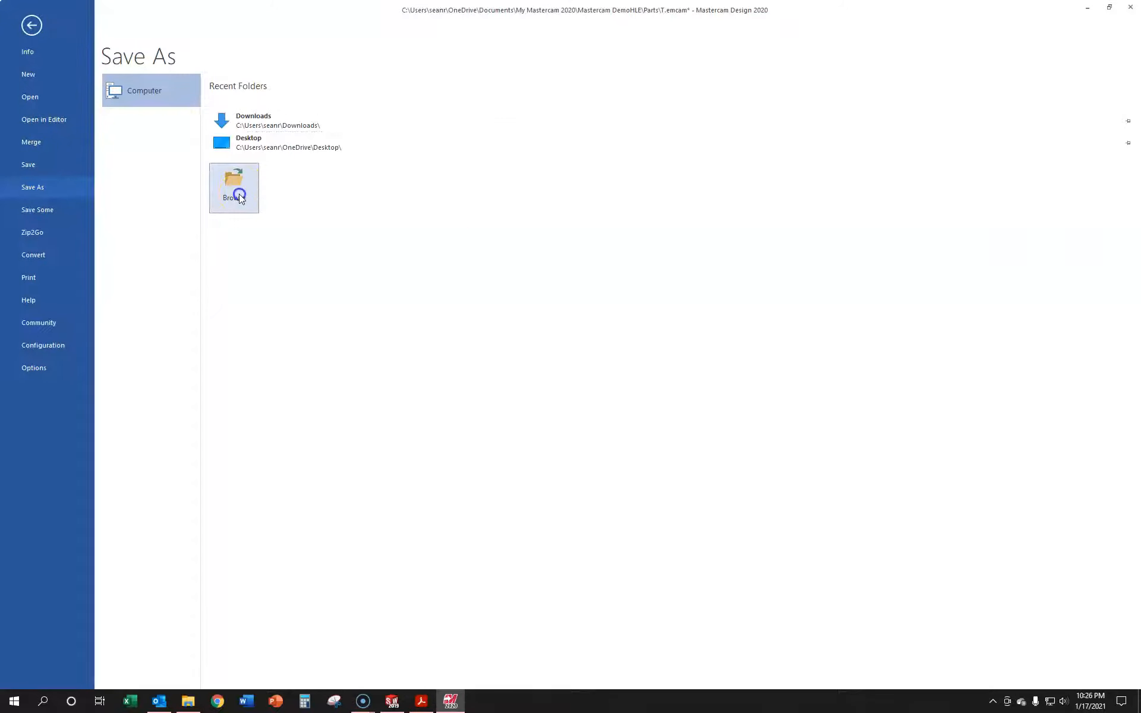
{"action": "left_click", "coordinate": [298, 243]}
{"action": "left_click_drag", "start_coordinate": [96, 153], "coordinate": [97, 126]}
{"action": "left_click", "coordinate": [62, 109]}
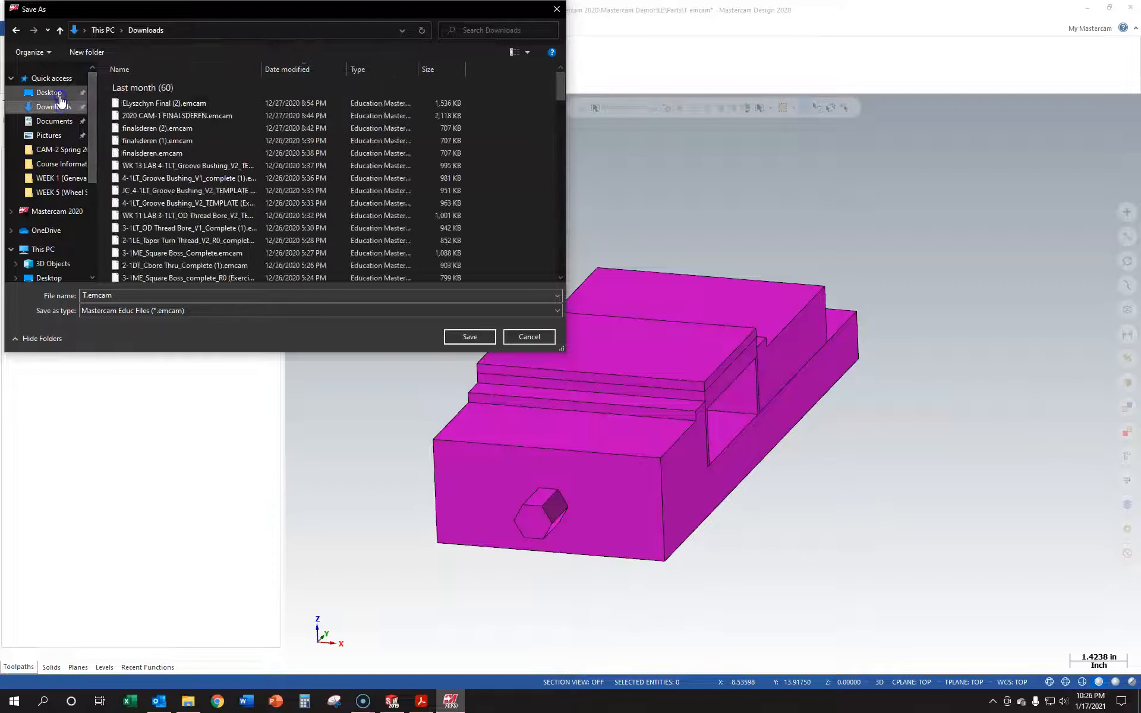
{"action": "left_click", "coordinate": [54, 93]}
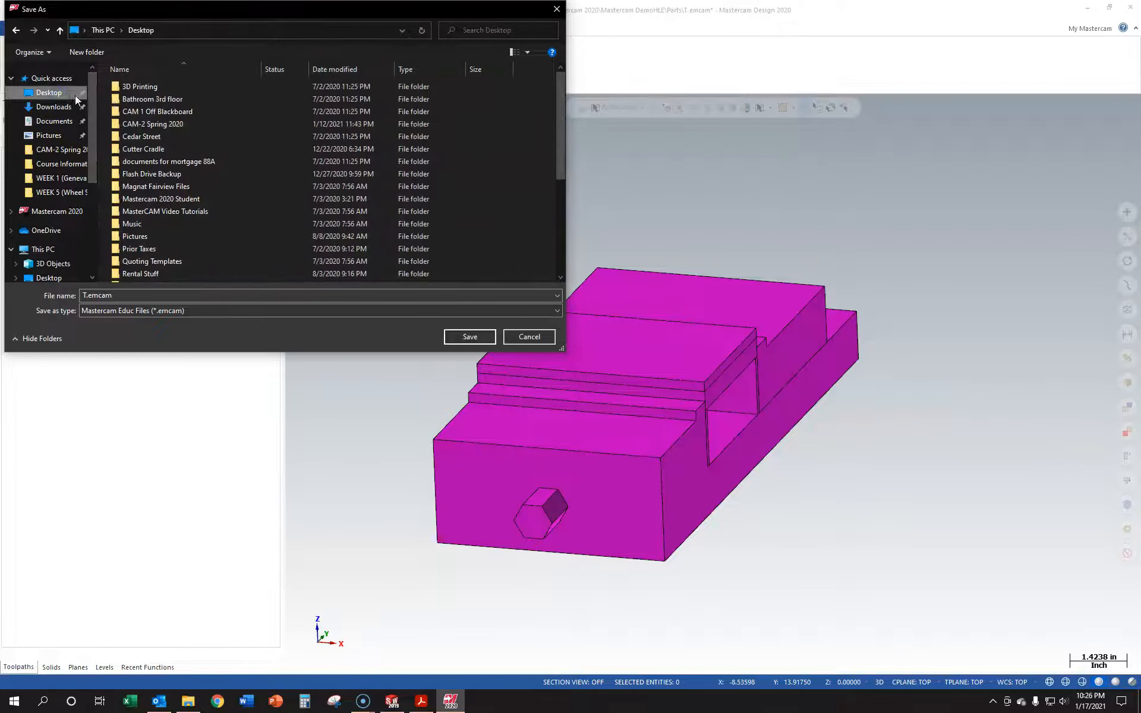
{"action": "double_click", "coordinate": [173, 125]}
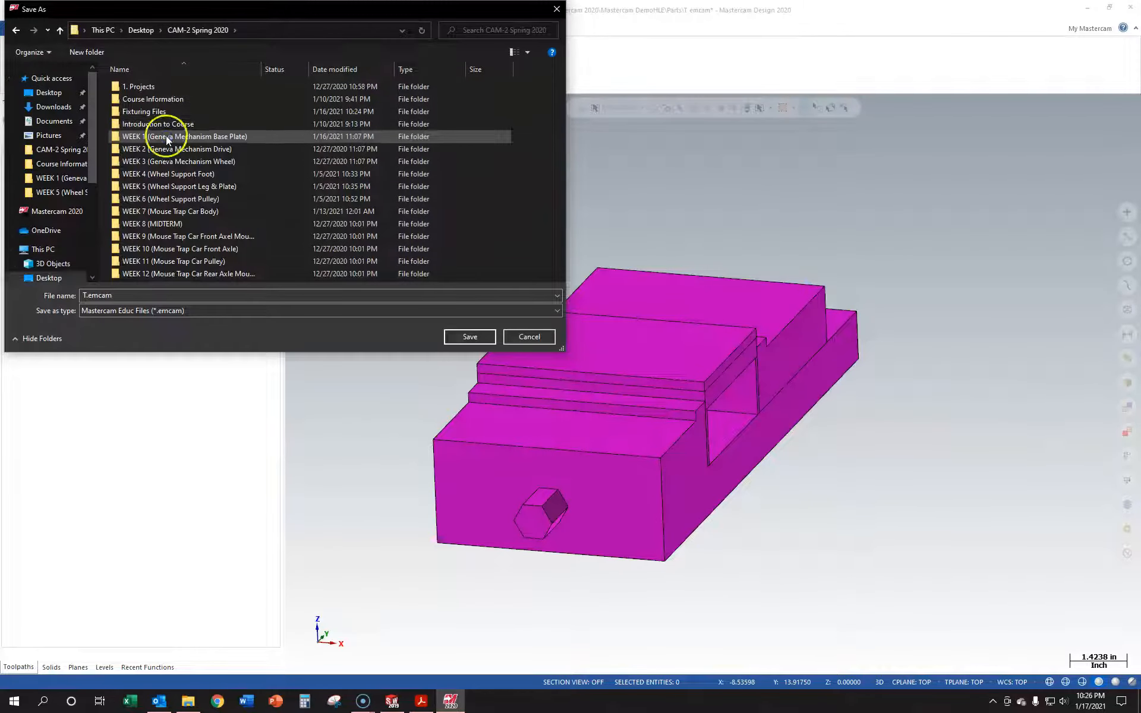
{"action": "double_click", "coordinate": [166, 137]}
Name the file with the owner's surname followed by "_Geneva Mechanism Base Plate" and save it as an .emcam file
{"action": "double_click", "coordinate": [90, 296]}
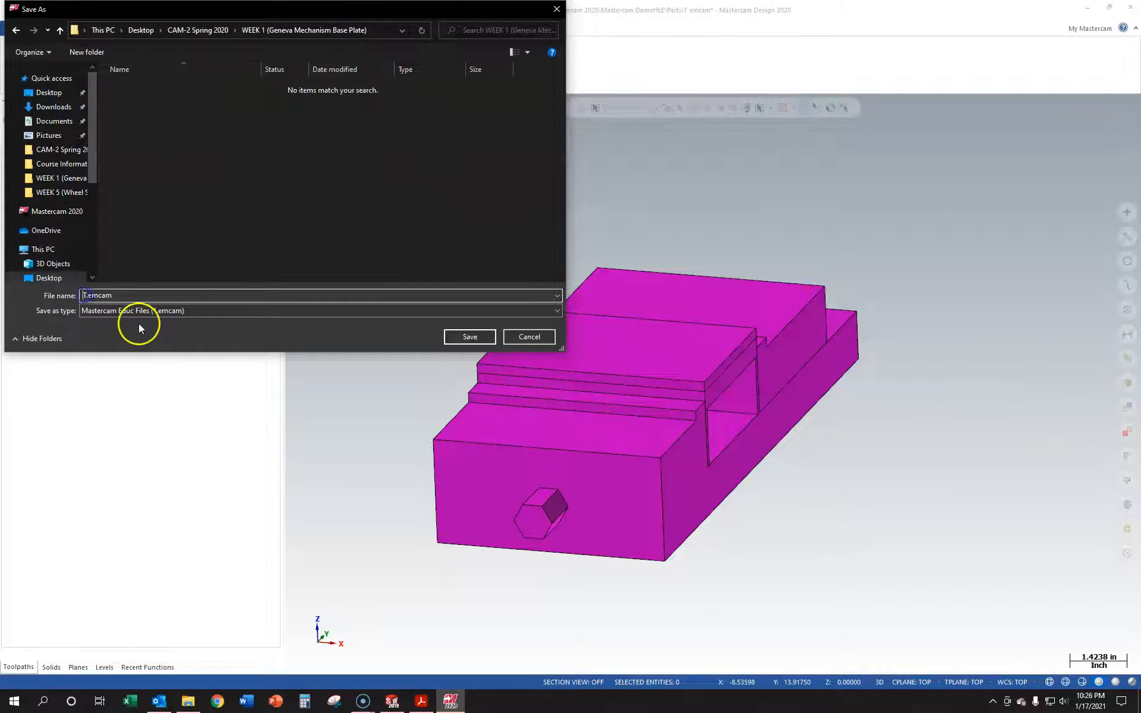
{"action": "type", "text": "pARNE"}
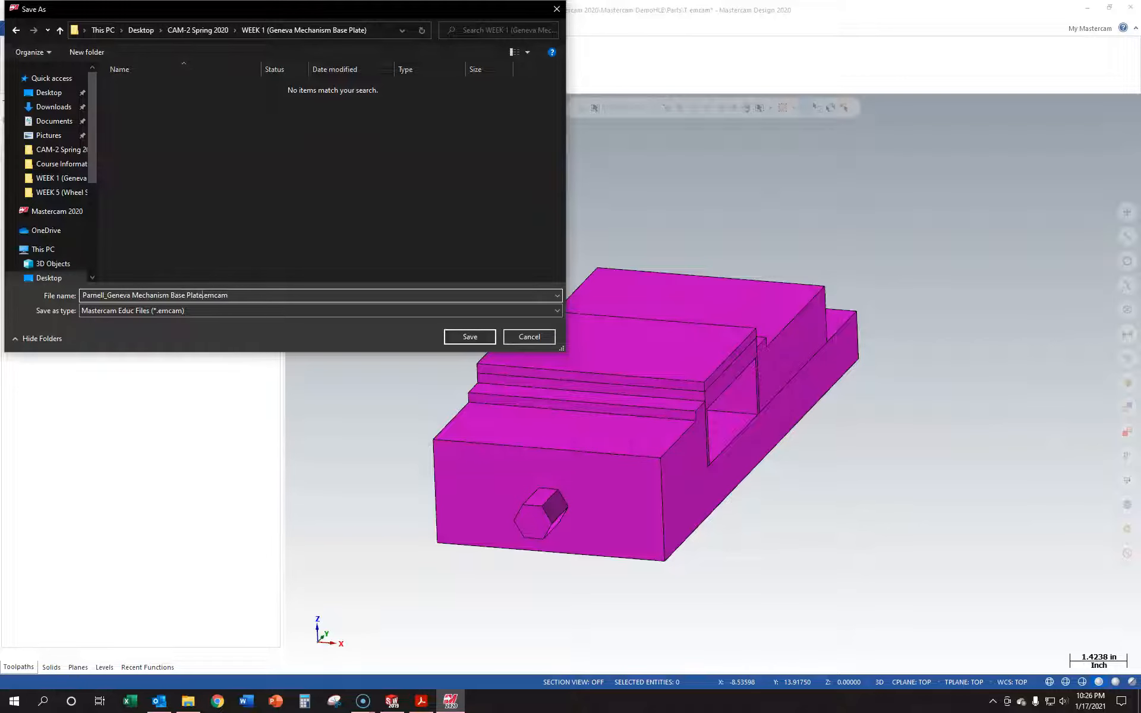
{"action": "left_click", "coordinate": [479, 337]}
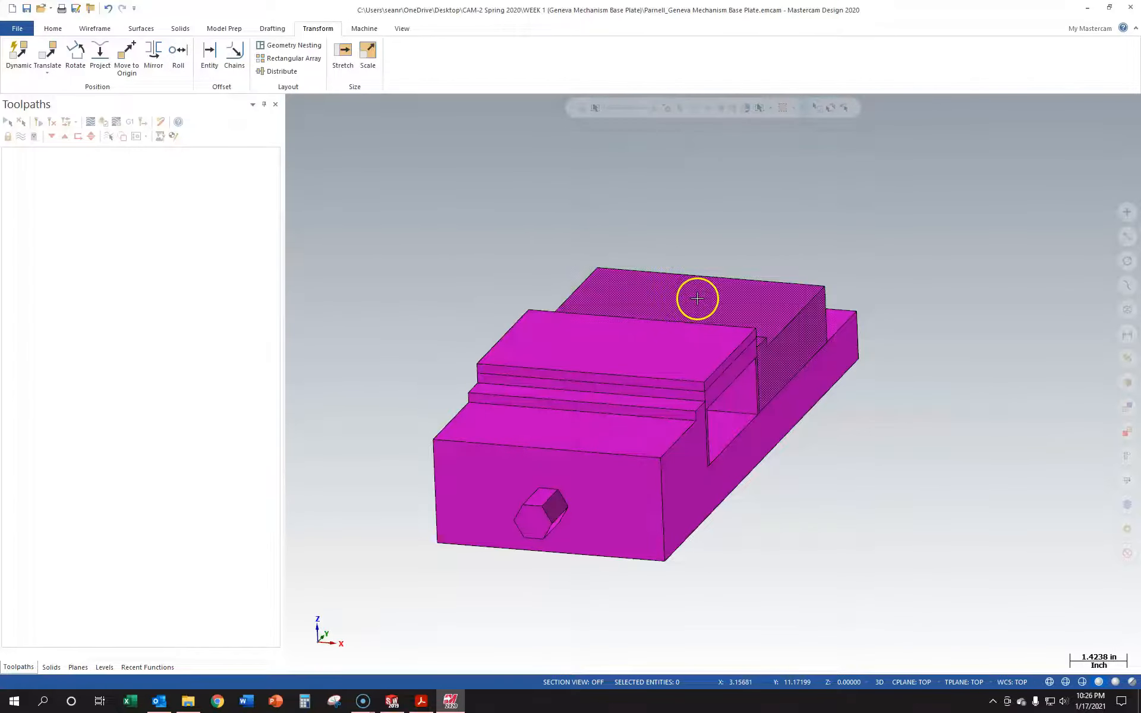
Display the level list and toggle level 1's visibility to identify which vise solid is on it
{"action": "scroll", "coordinate": [696, 298], "scroll_direction": "down", "scroll_amount": 1}
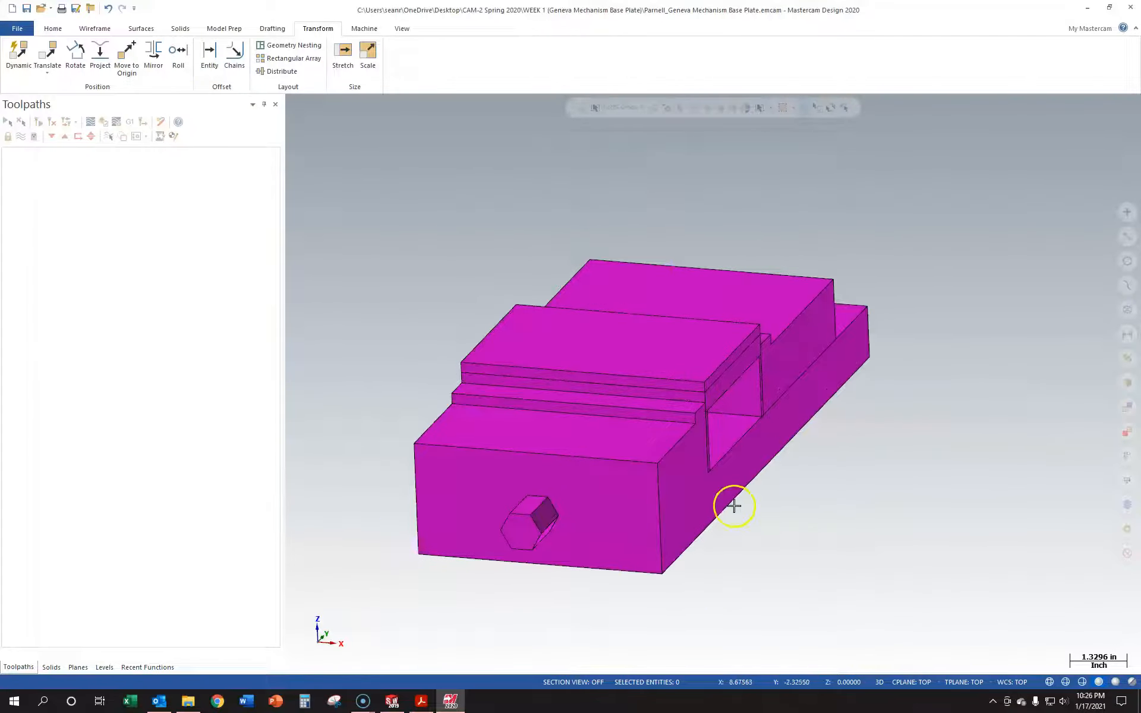
{"action": "scroll", "coordinate": [721, 508], "scroll_direction": "up", "scroll_amount": 1}
{"action": "middle_click_drag", "start_coordinate": [721, 509], "coordinate": [690, 502]}
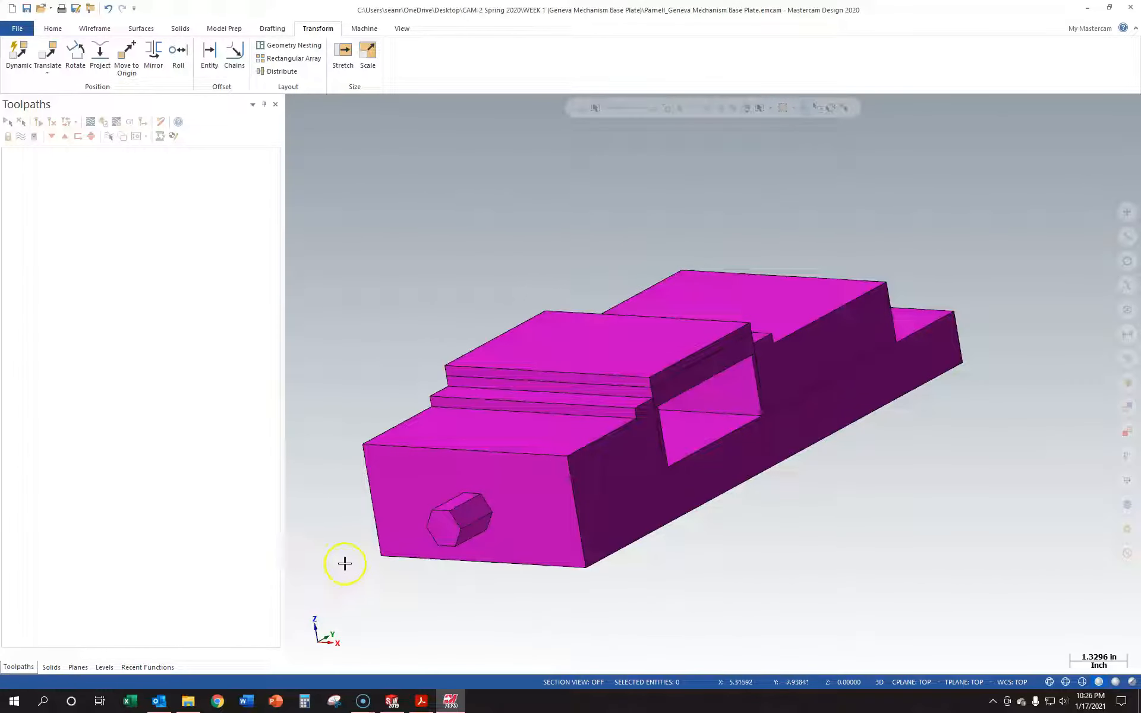
{"action": "left_click", "coordinate": [104, 667]}
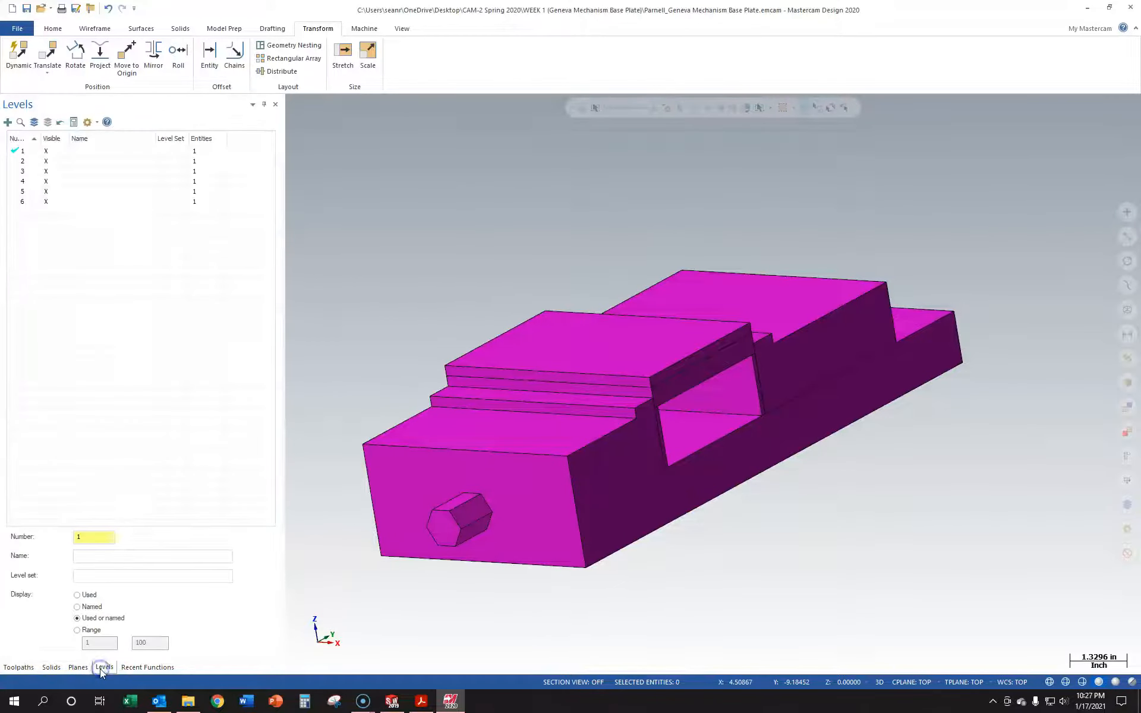
{"action": "middle_click_drag", "start_coordinate": [509, 242], "coordinate": [488, 243]}
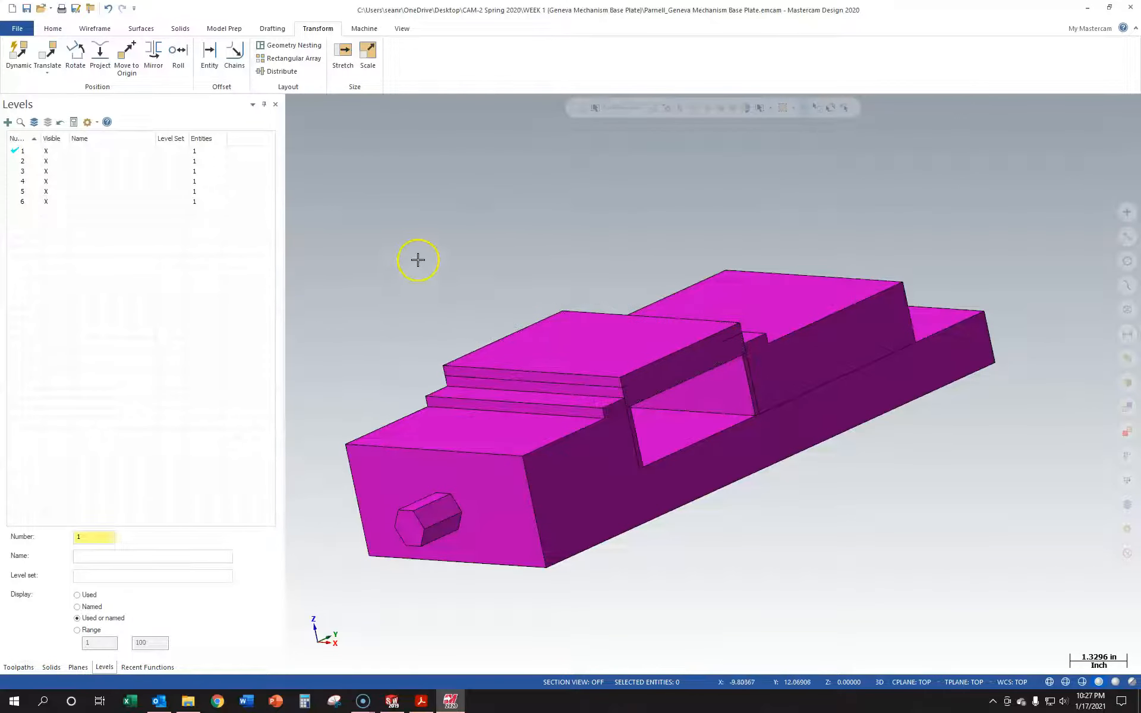
{"action": "left_click", "coordinate": [58, 155]}
{"action": "left_click", "coordinate": [57, 155]}
{"action": "left_click", "coordinate": [57, 155]}
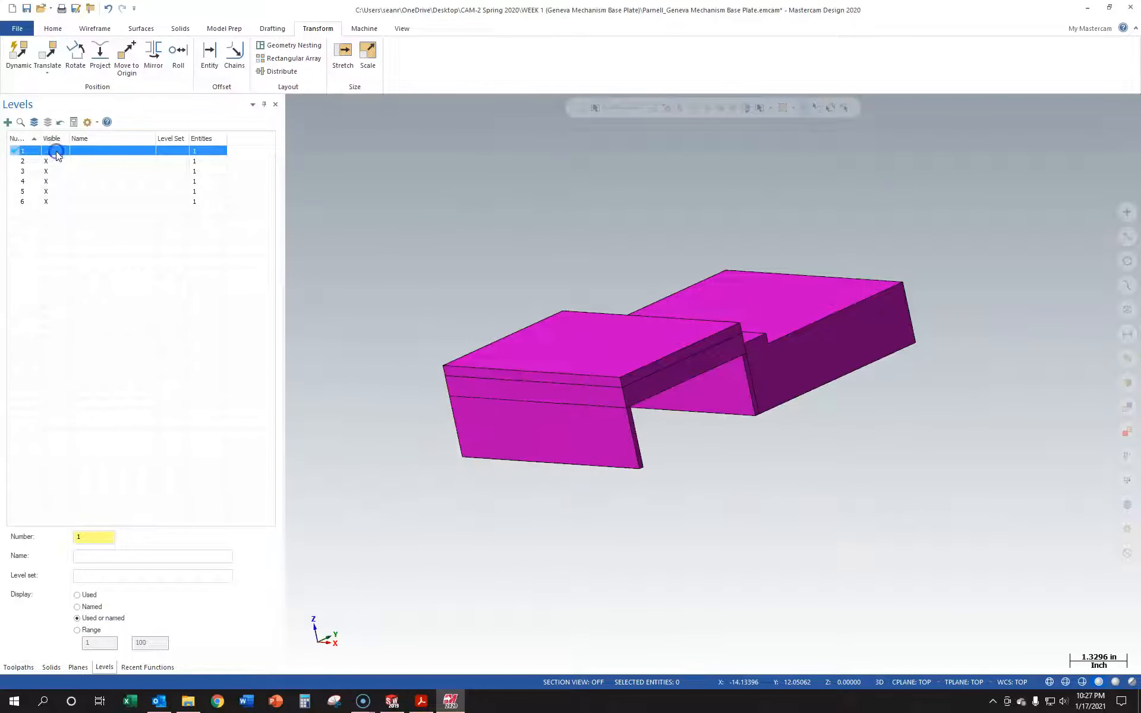
{"action": "left_click", "coordinate": [57, 155]}
Name level 1 "Vice Fixed Base"
{"action": "double_click", "coordinate": [86, 151]}
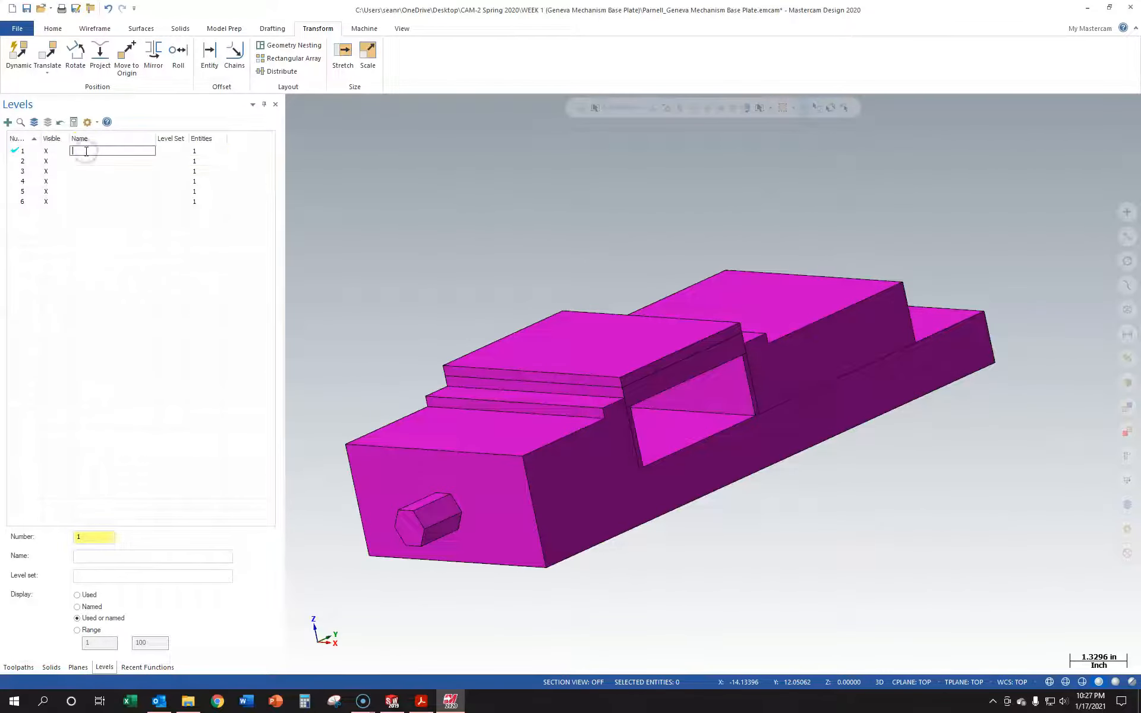
{"action": "left_click", "coordinate": [97, 183]}
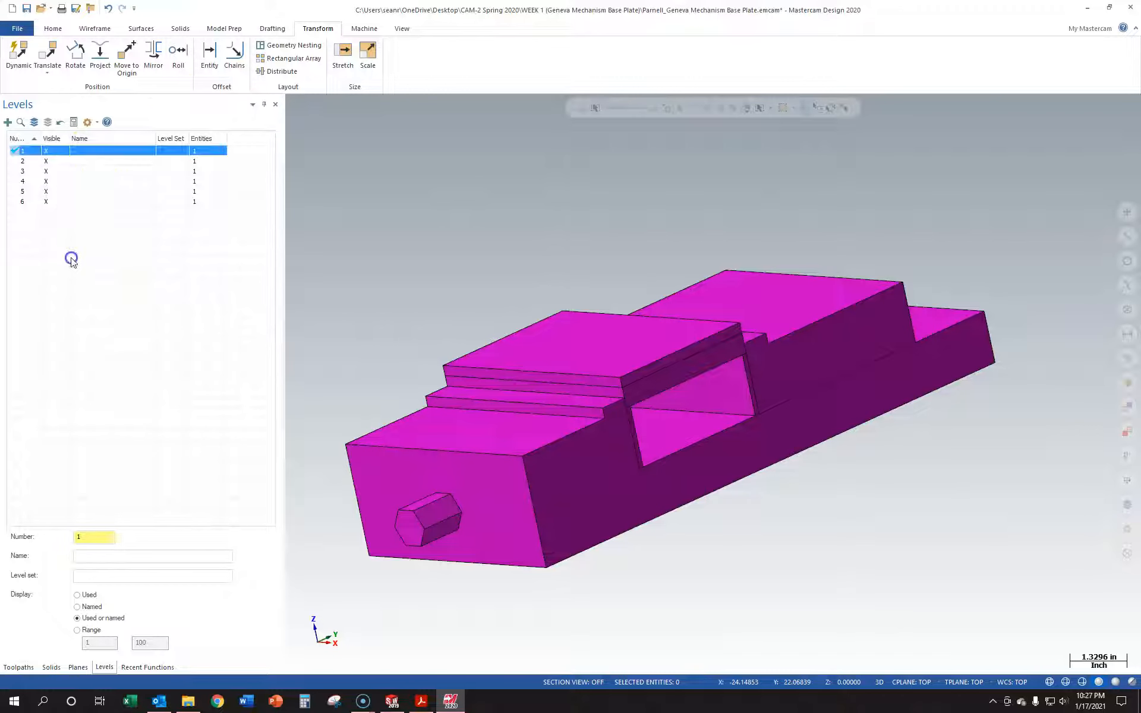
{"action": "left_click", "coordinate": [53, 153]}
{"action": "left_click", "coordinate": [54, 153]}
{"action": "double_click", "coordinate": [112, 153]}
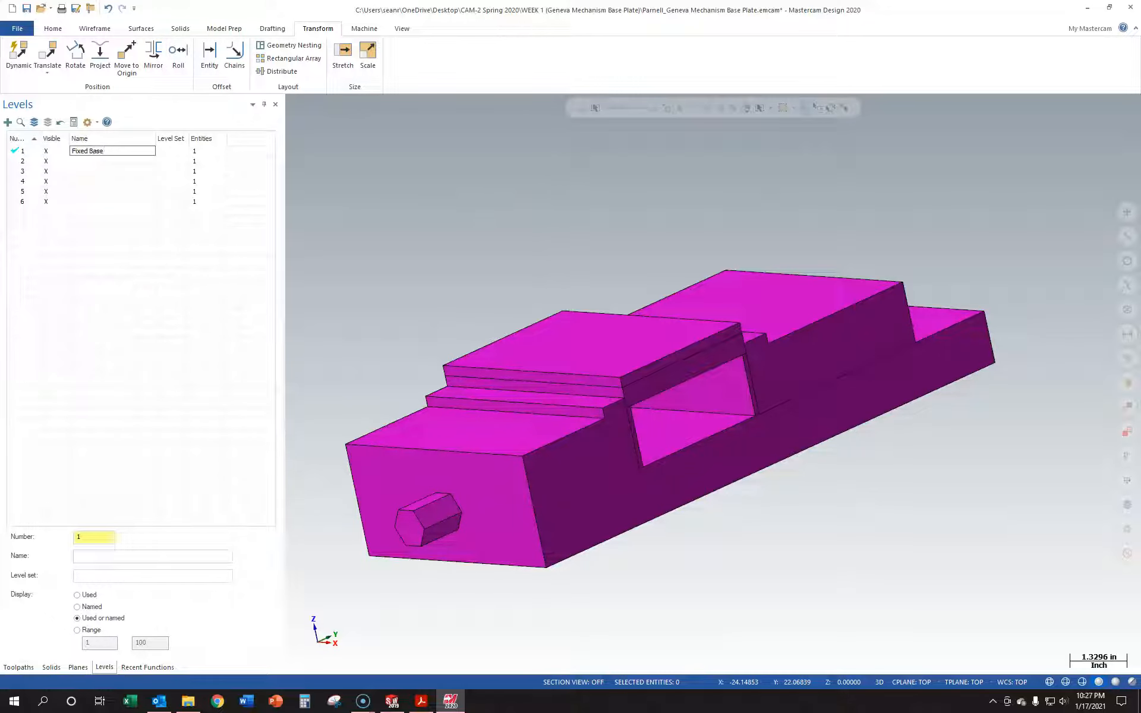
{"action": "key", "text": "BackSpace"}
{"action": "key", "text": "BackSpace"}
{"action": "key", "text": "BackSpace"}
{"action": "key", "text": "BackSpace"}
{"action": "key", "text": "BackSpace"}
{"action": "key", "text": "BackSpace"}
{"action": "key", "text": "BackSpace"}
{"action": "key", "text": "BackSpace"}
{"action": "key", "text": "BackSpace"}
{"action": "type", "text": "Vice Fixed Base"}
{"action": "key", "text": "Return"}
Toggle level 2's visibility to identify its solid and name the level "Vice Movable Jaw"
{"action": "left_click", "coordinate": [57, 164]}
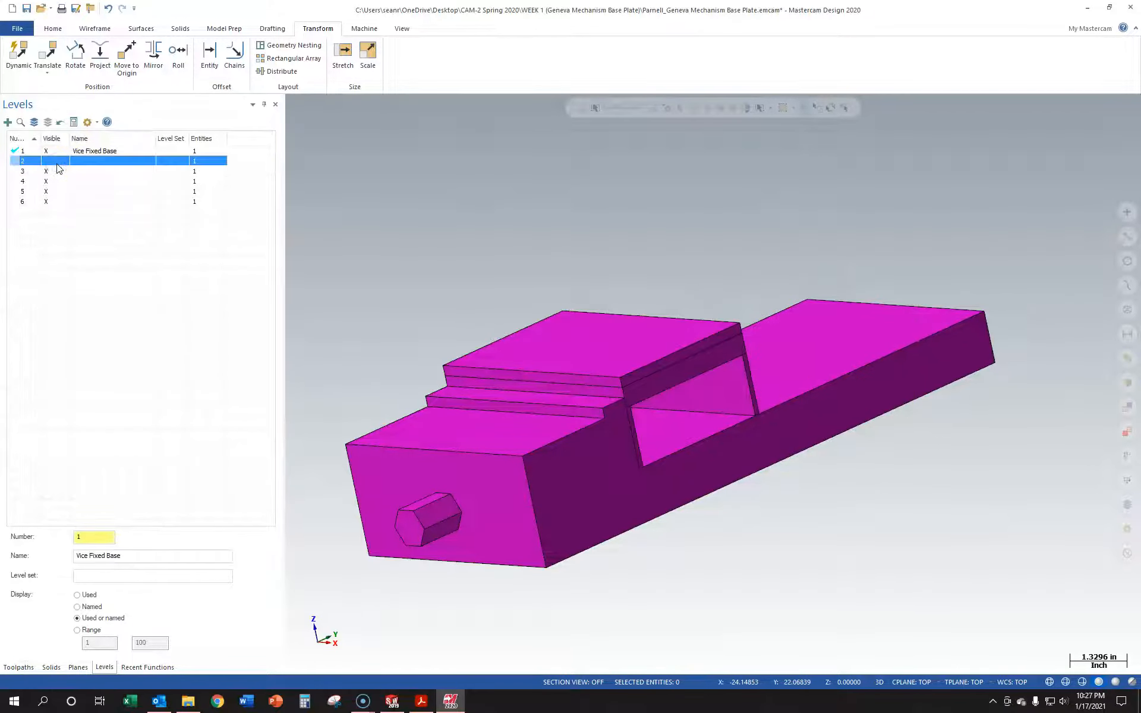
{"action": "left_click", "coordinate": [58, 165]}
{"action": "double_click", "coordinate": [86, 160]}
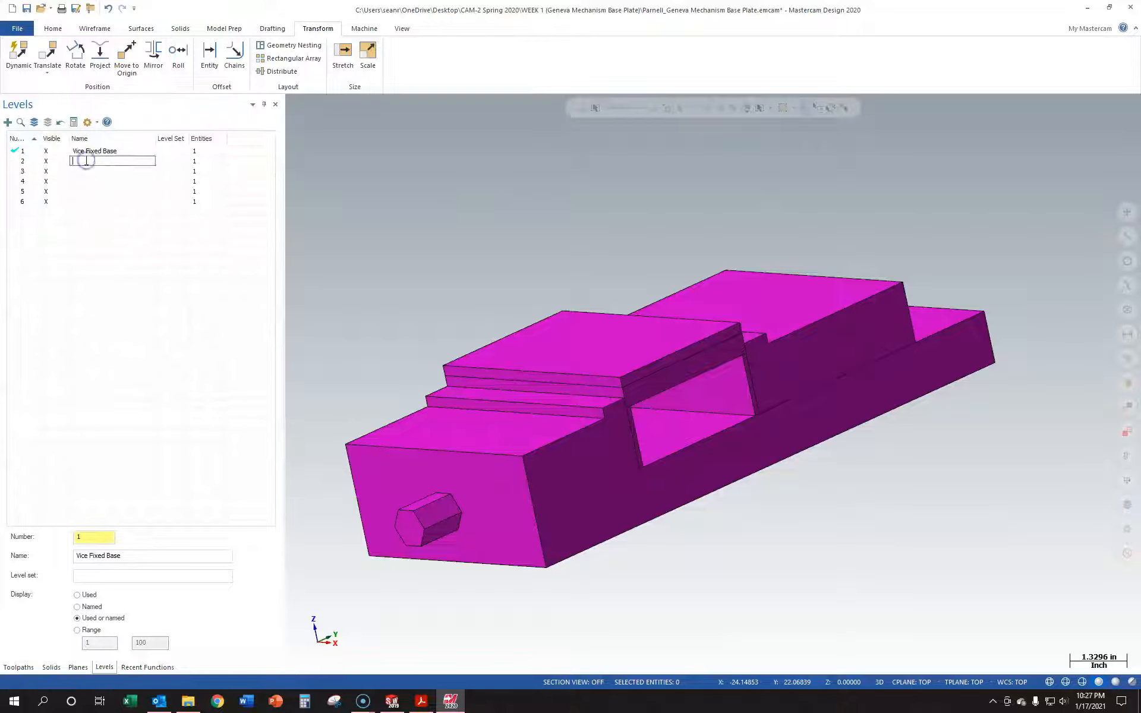
{"action": "type", "text": "Moveabl"}
{"action": "key", "text": "BackSpace"}
{"action": "key", "text": "BackSpace"}
{"action": "key", "text": "BackSpace"}
{"action": "key", "text": "BackSpace"}
{"action": "key", "text": "BackSpace"}
{"action": "key", "text": "BackSpace"}
{"action": "key", "text": "BackSpace"}
{"action": "type", "text": "V"}
{"action": "key", "text": "BackSpace"}
{"action": "type", "text": "vable Jaw"}
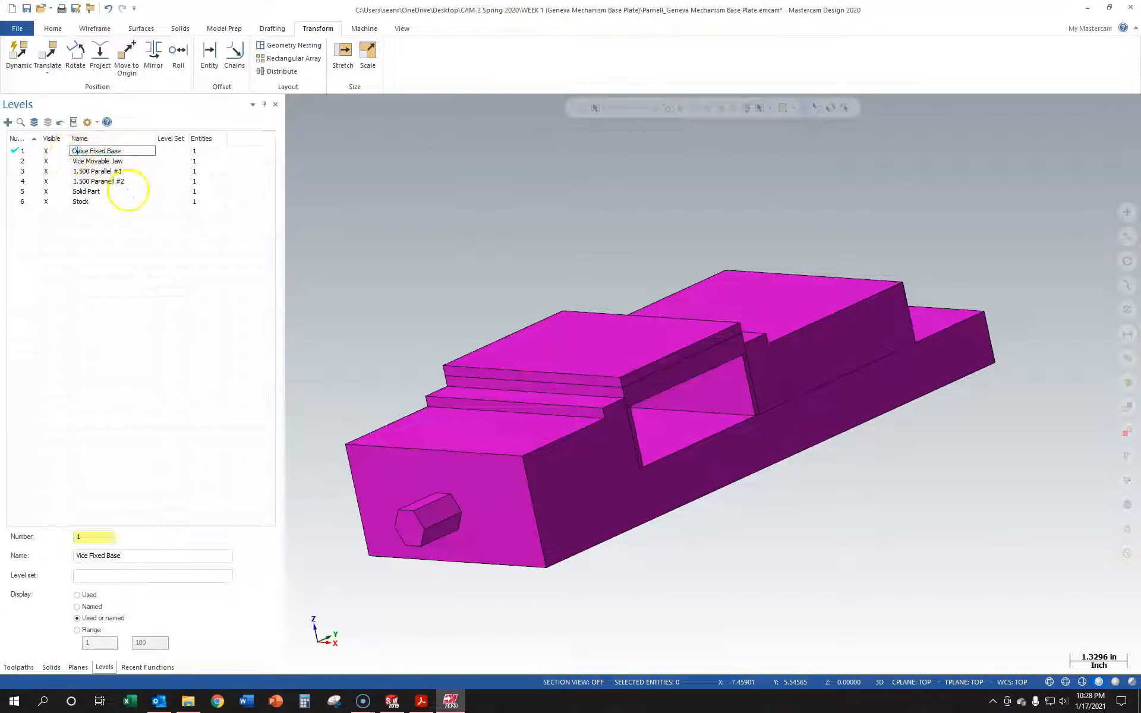
Prefix the level 2 name with "Op10", the level 3 name with "OP 10" and the level 4 name with "Op 10"
{"action": "left_click", "coordinate": [69, 162]}
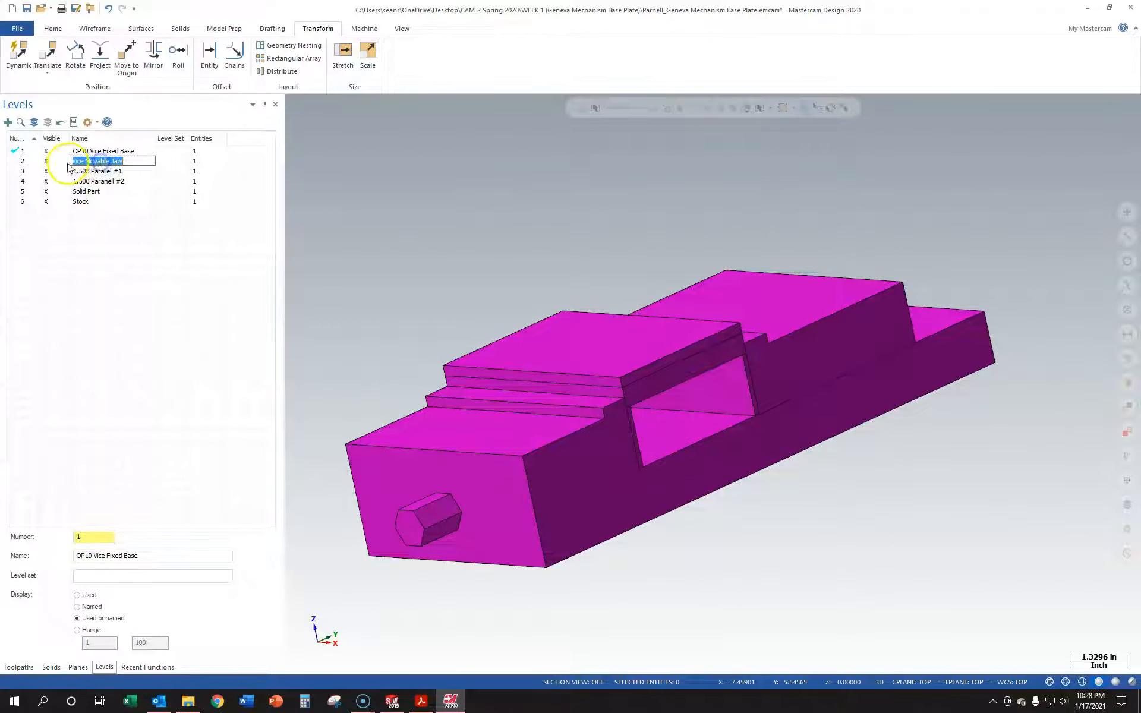
{"action": "type", "text": "Op10"}
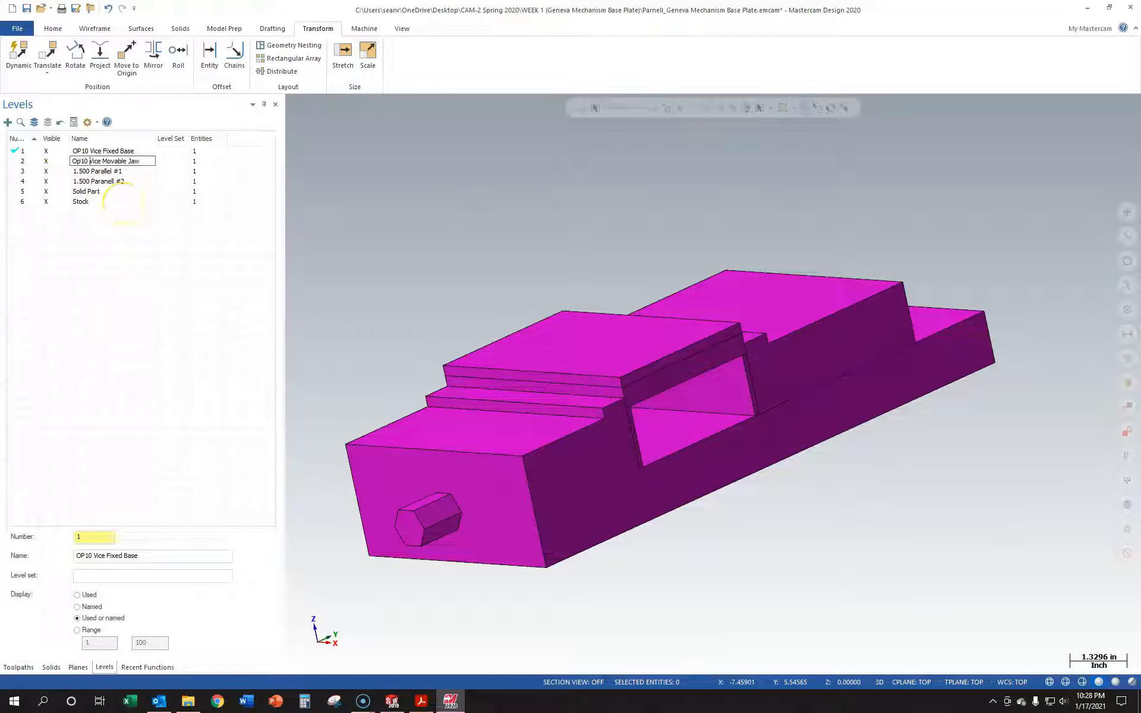
{"action": "left_click", "coordinate": [76, 172]}
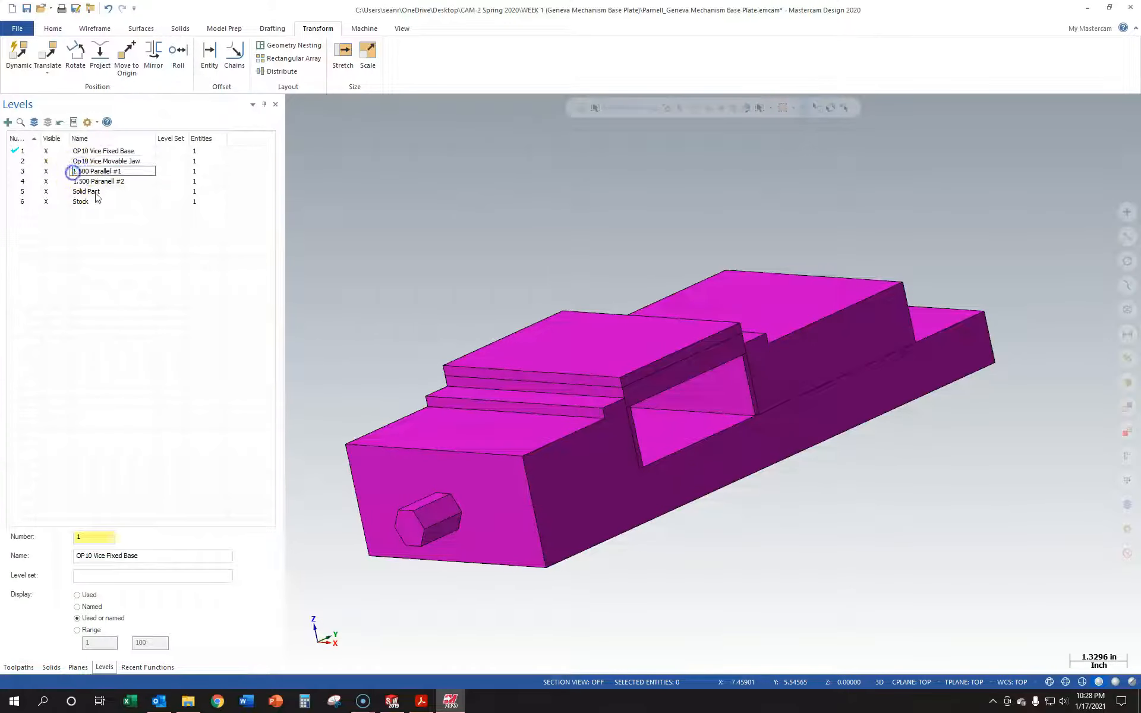
{"action": "type", "text": "OP 10"}
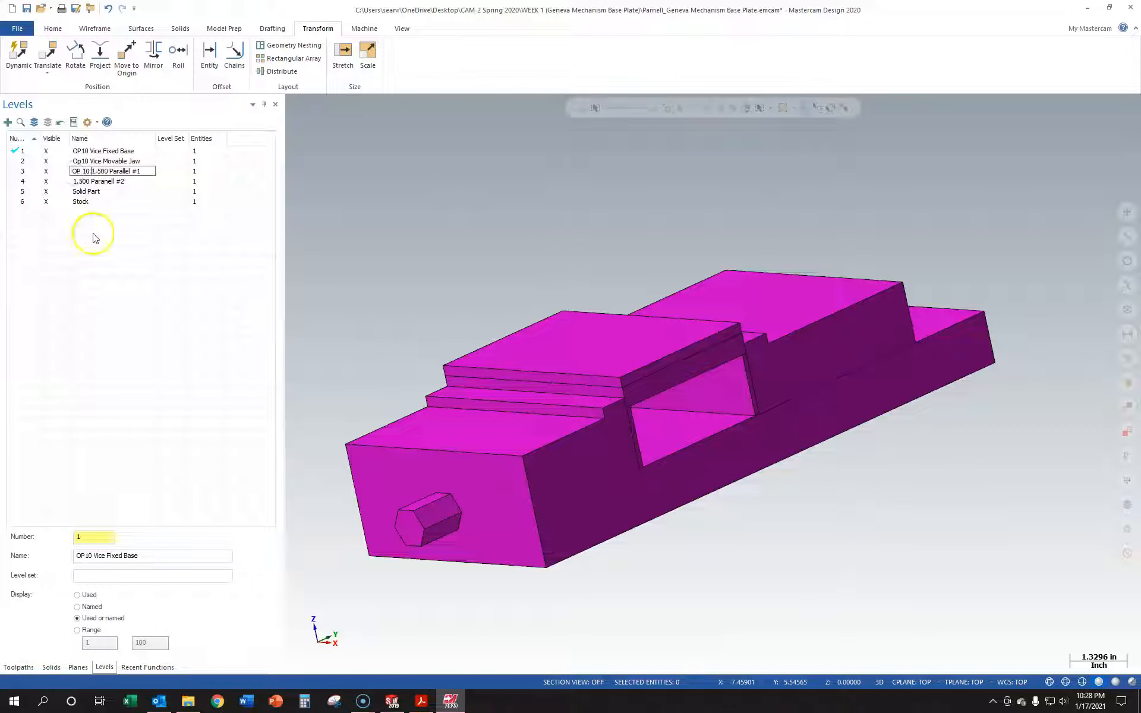
{"action": "key", "text": "Return"}
{"action": "left_click", "coordinate": [84, 181]}
{"action": "right_click", "coordinate": [85, 178]}
{"action": "left_click", "coordinate": [74, 181]}
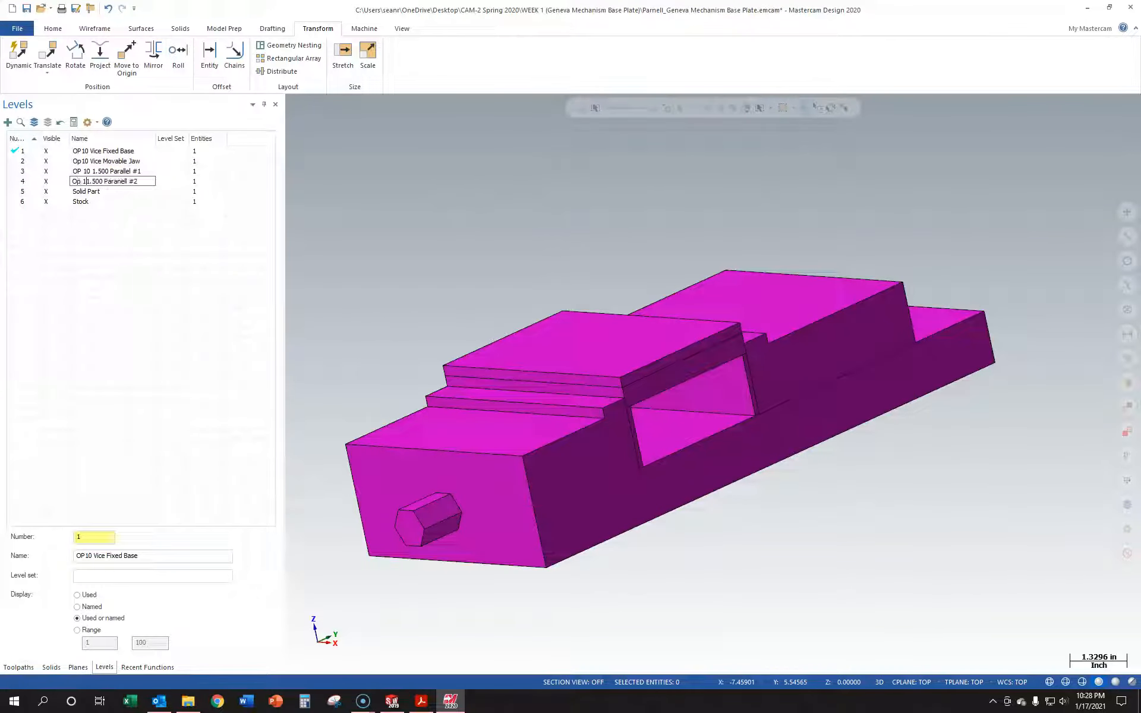
{"action": "type", "text": "Op 10"}
Prefix the "Solid Part" and "Stock" level names with "OP 10"
{"action": "left_click", "coordinate": [86, 192]}
{"action": "left_click", "coordinate": [87, 192]}
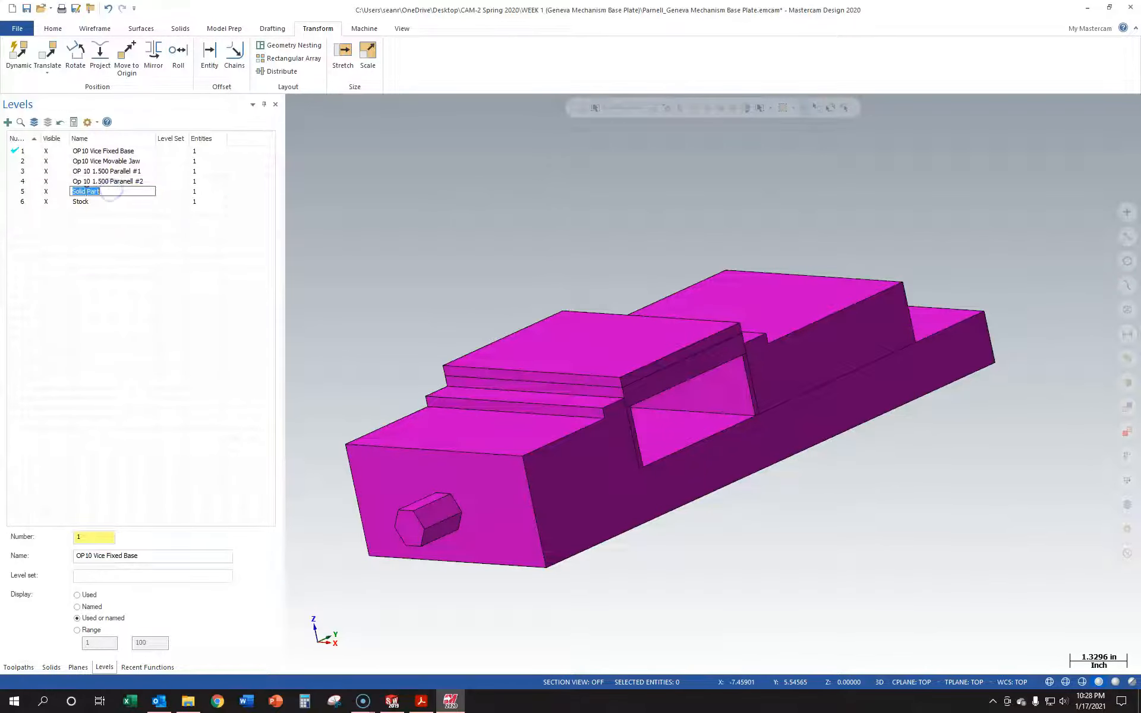
{"action": "left_click", "coordinate": [81, 202]}
{"action": "left_click", "coordinate": [81, 202]}
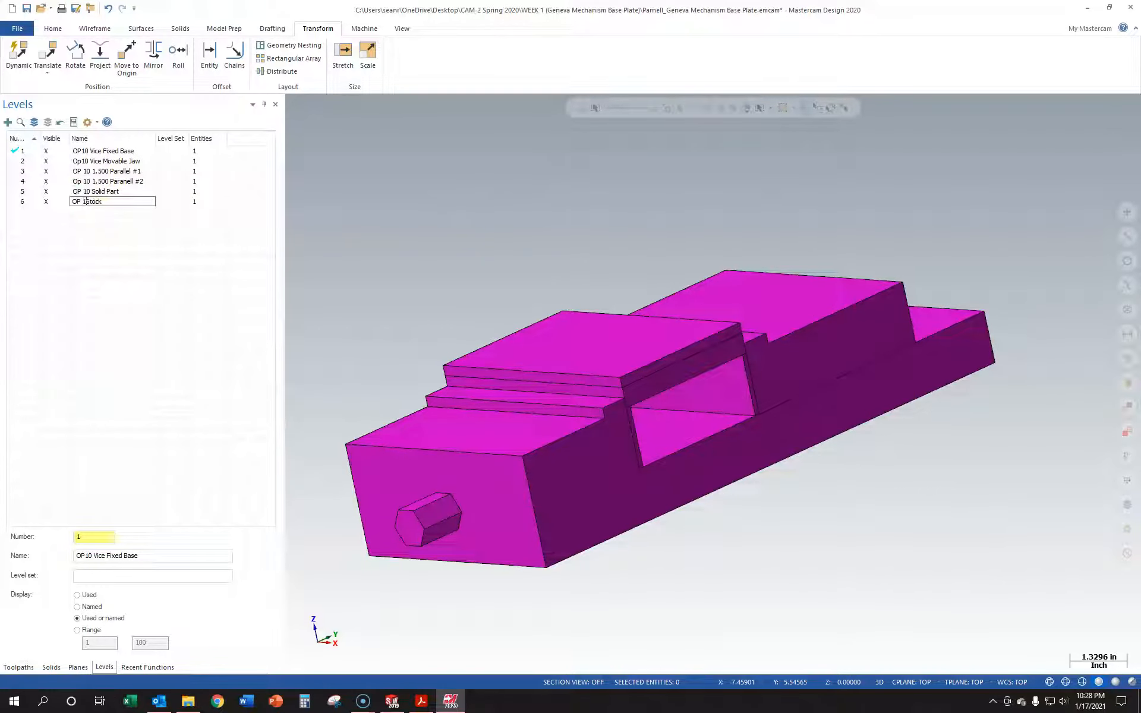
{"action": "key", "text": "Return"}
{"action": "left_click", "coordinate": [230, 293]}
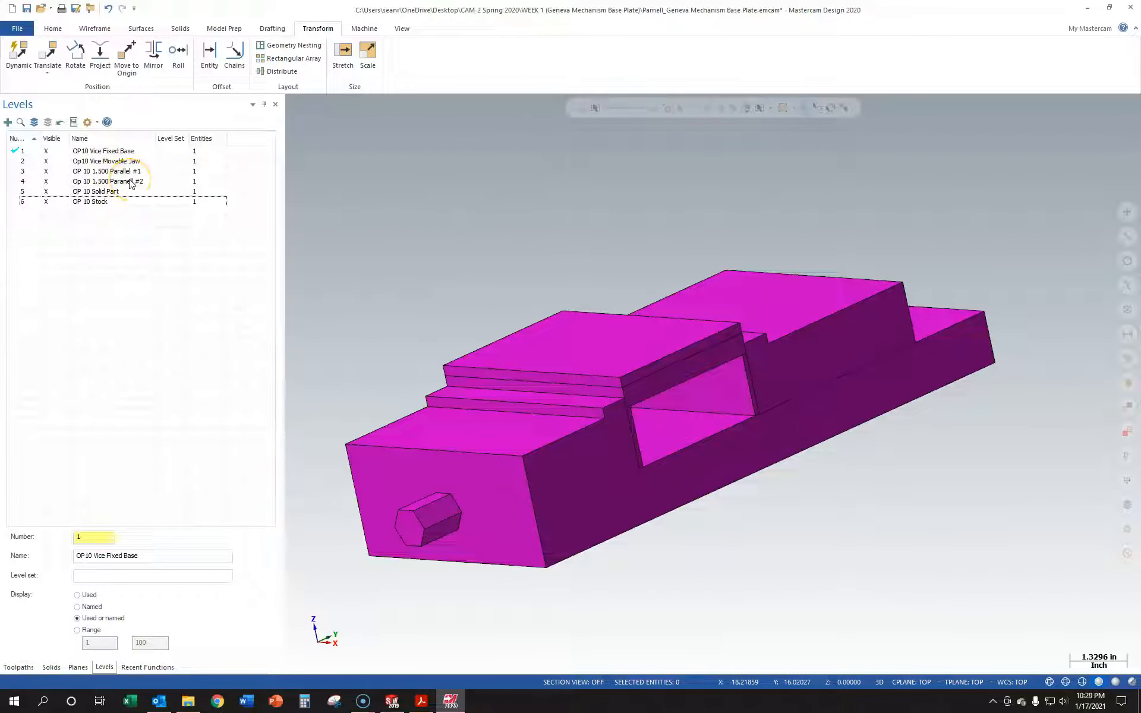
Set the solid color of the vise fixed base and movable jaw to light cyan and clear the transform colors from all solids
{"action": "left_click", "coordinate": [555, 238]}
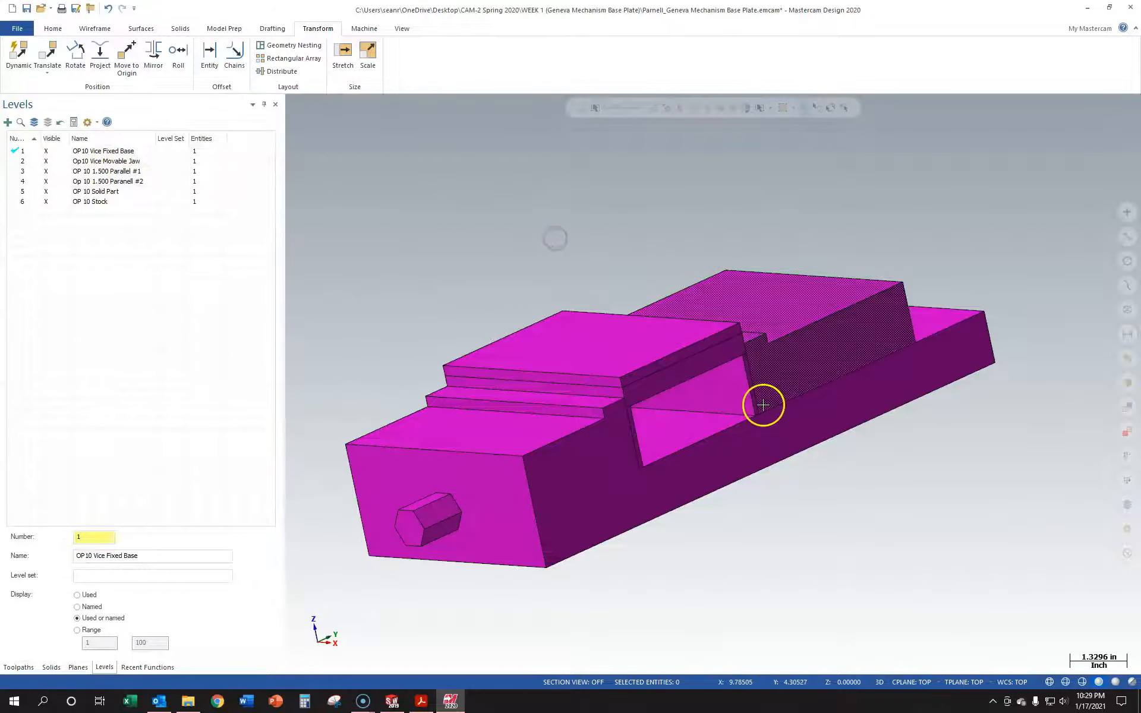
{"action": "left_click", "coordinate": [534, 276]}
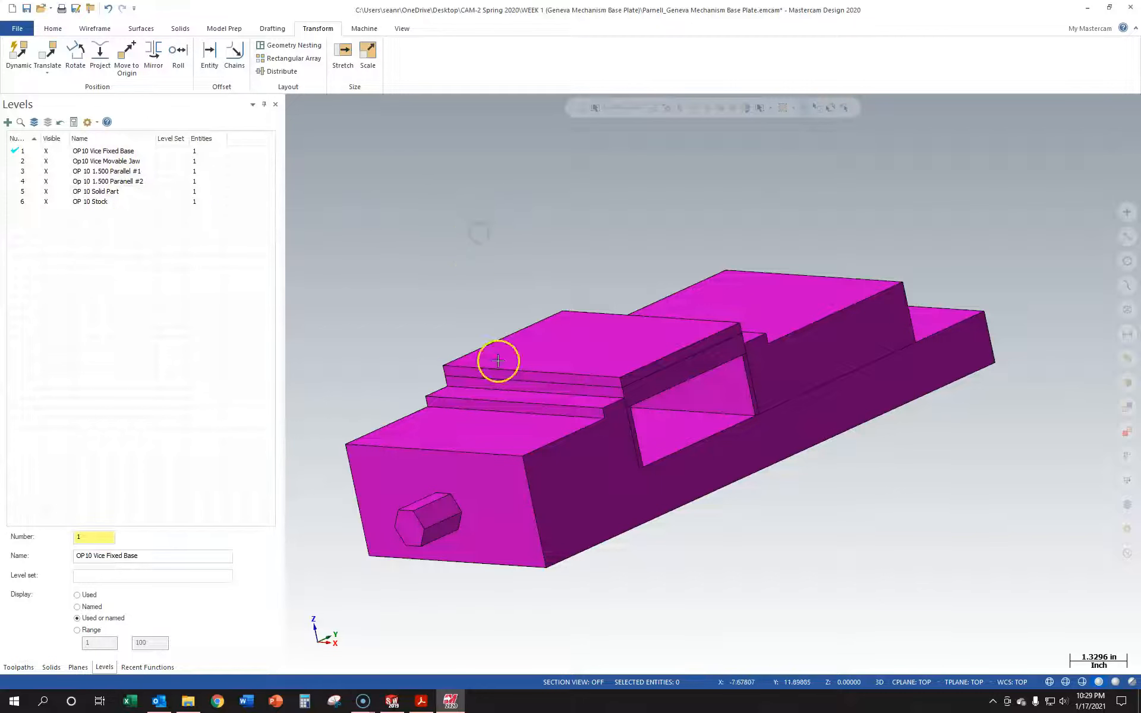
{"action": "left_click", "coordinate": [595, 493]}
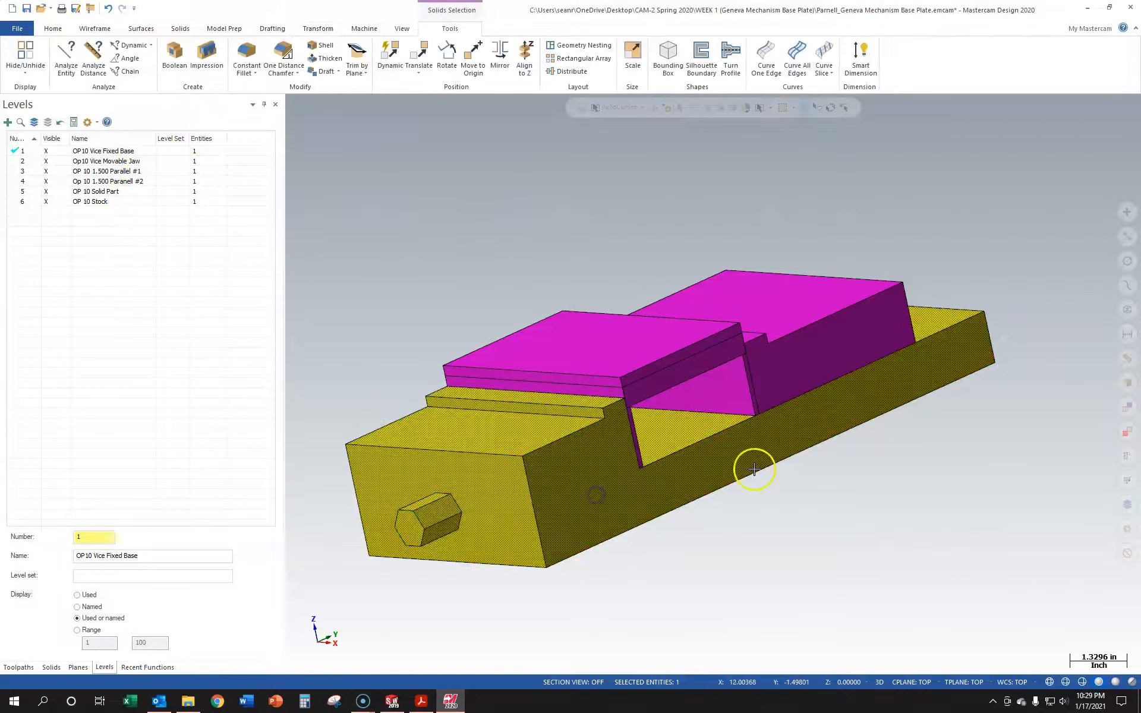
{"action": "left_click", "coordinate": [862, 354]}
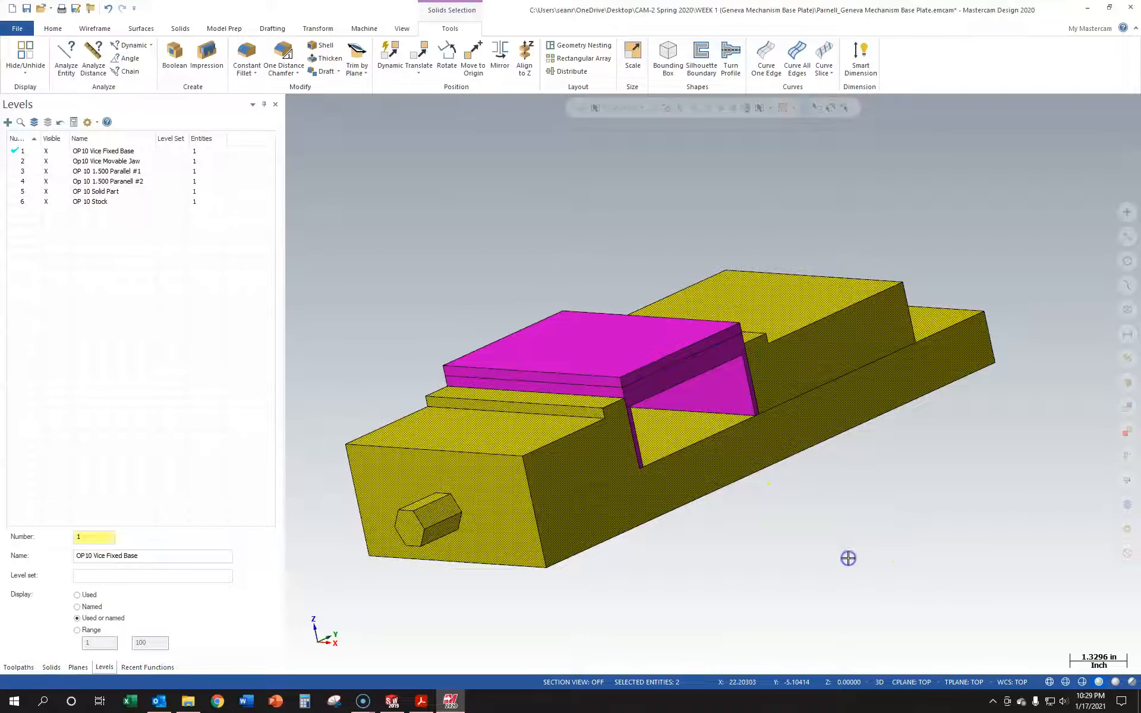
{"action": "left_click", "coordinate": [847, 558]}
{"action": "left_click", "coordinate": [598, 515]}
{"action": "left_click", "coordinate": [853, 364]}
{"action": "right_click", "coordinate": [840, 357]}
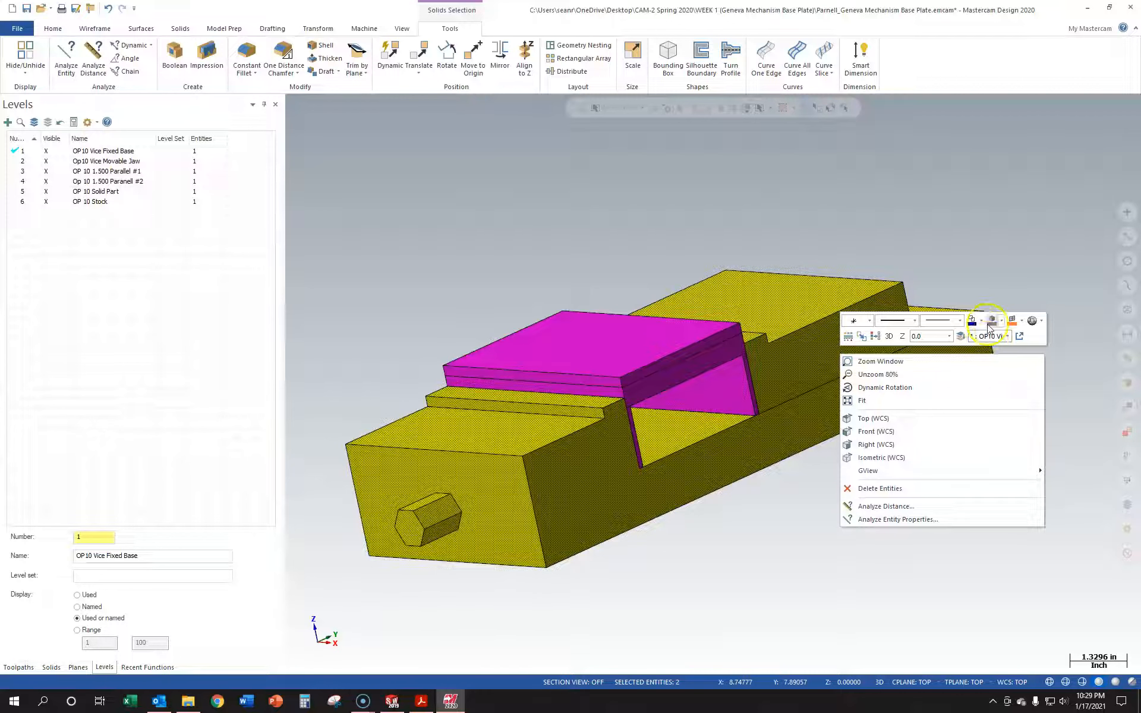
{"action": "left_click", "coordinate": [1002, 322]}
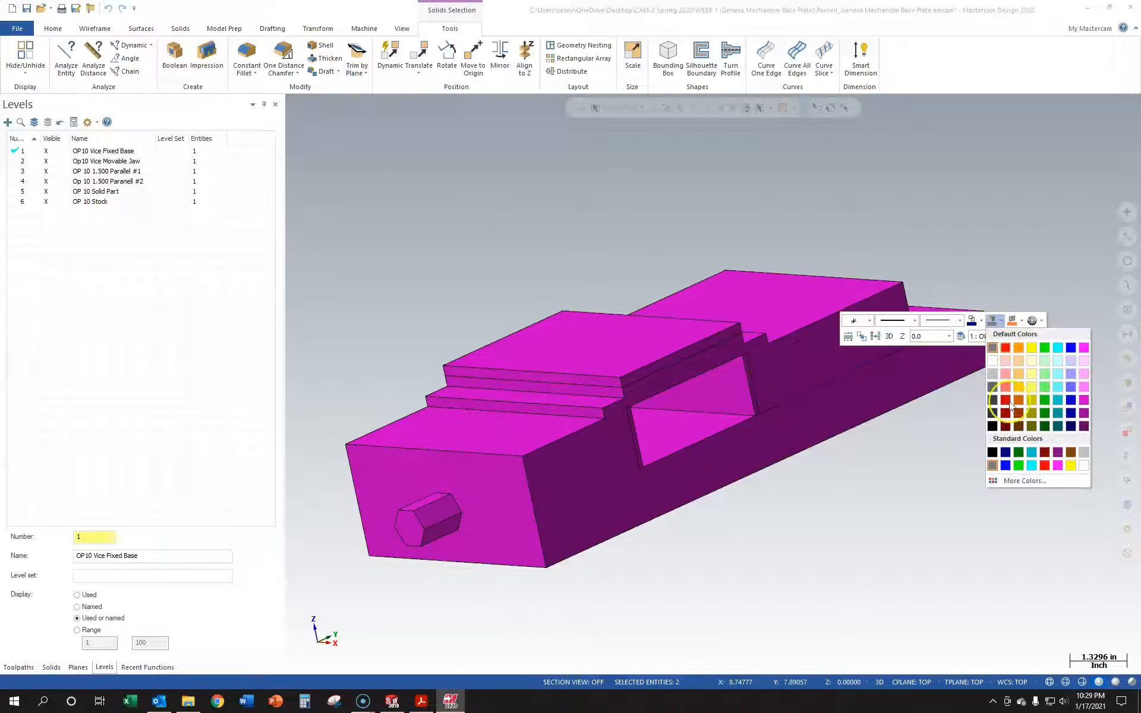
{"action": "left_click", "coordinate": [1057, 387]}
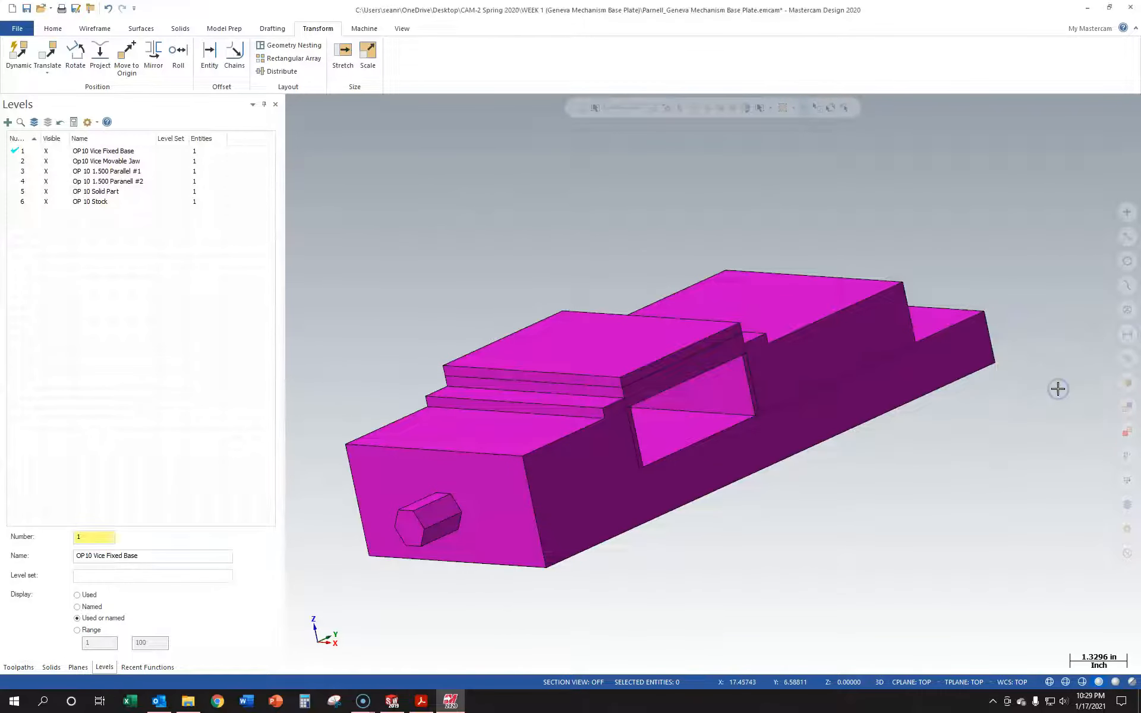
{"action": "right_click", "coordinate": [529, 205]}
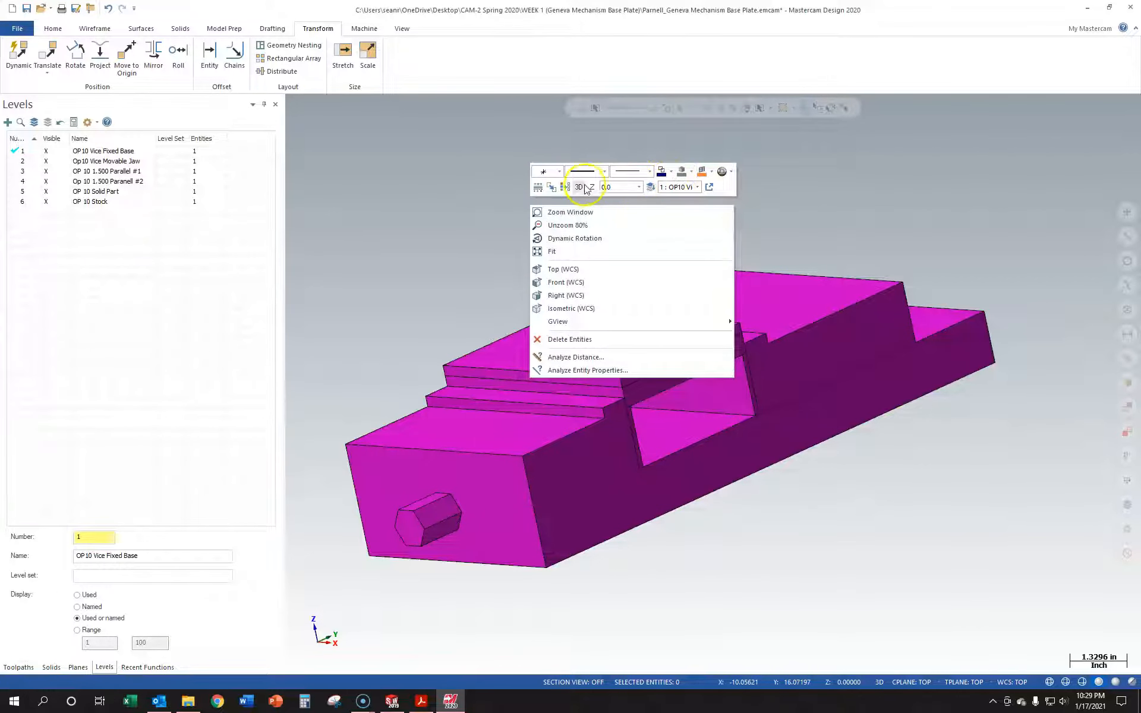
{"action": "left_click", "coordinate": [564, 188]}
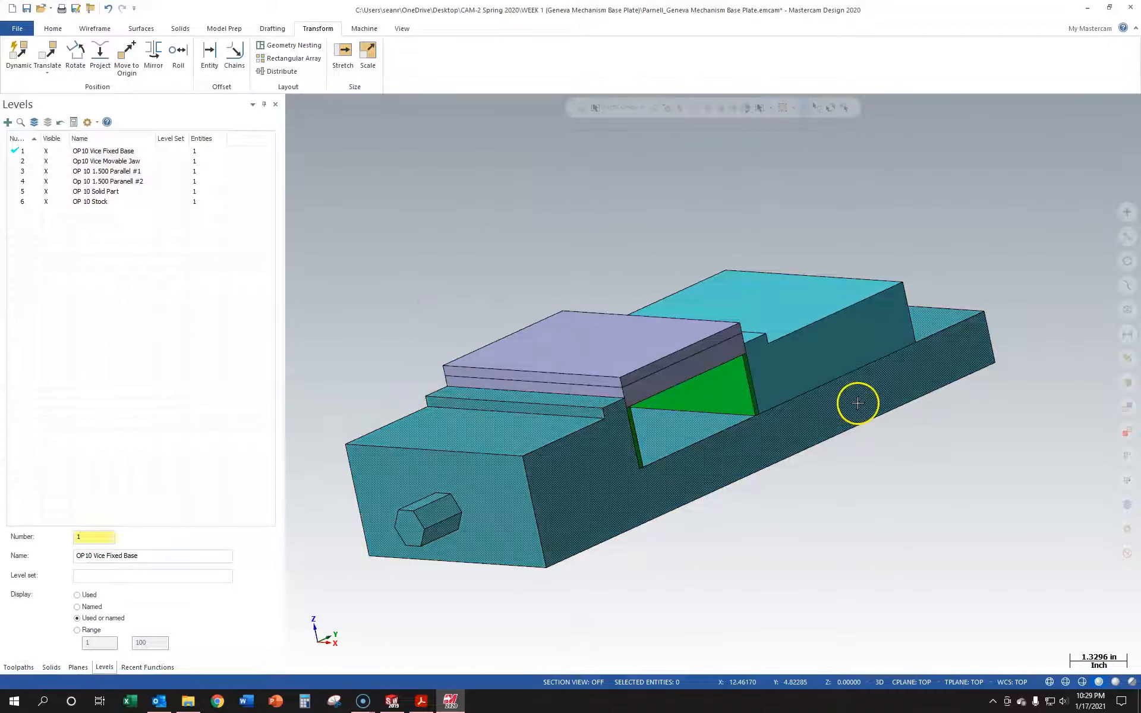
Set the color of the solid part, the lower layer of the block held in the vise, to light yellow
{"action": "left_click", "coordinate": [697, 372]}
{"action": "left_click", "coordinate": [712, 364]}
{"action": "right_click", "coordinate": [714, 360]}
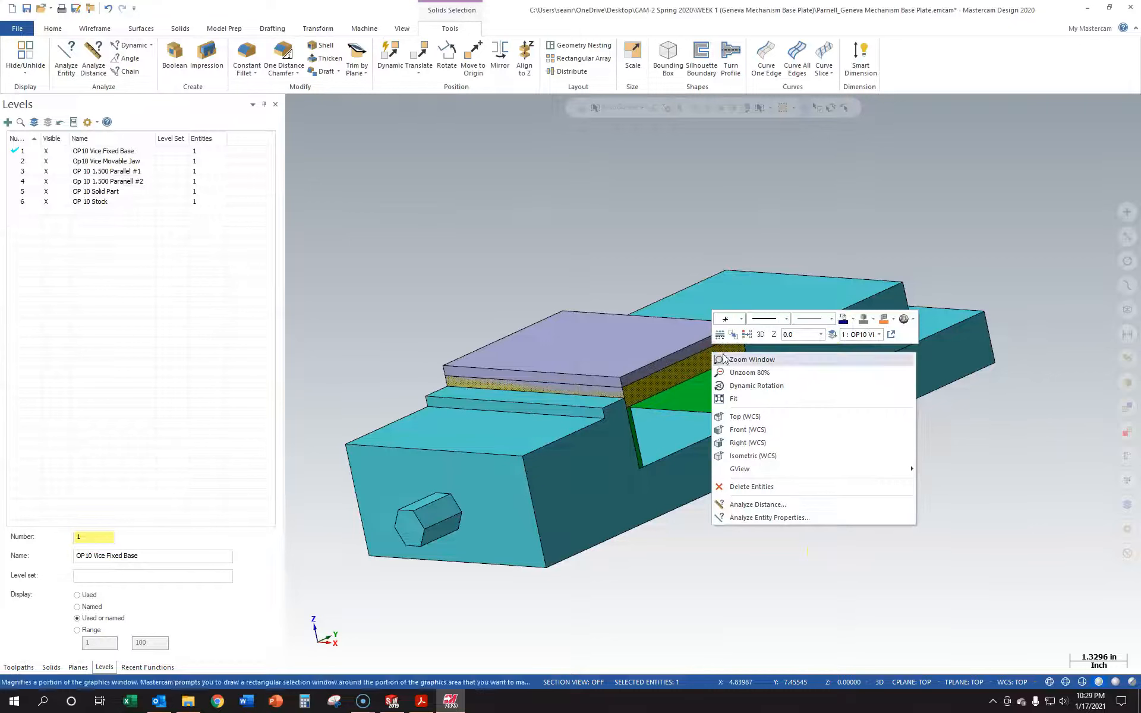
{"action": "left_click", "coordinate": [873, 321]}
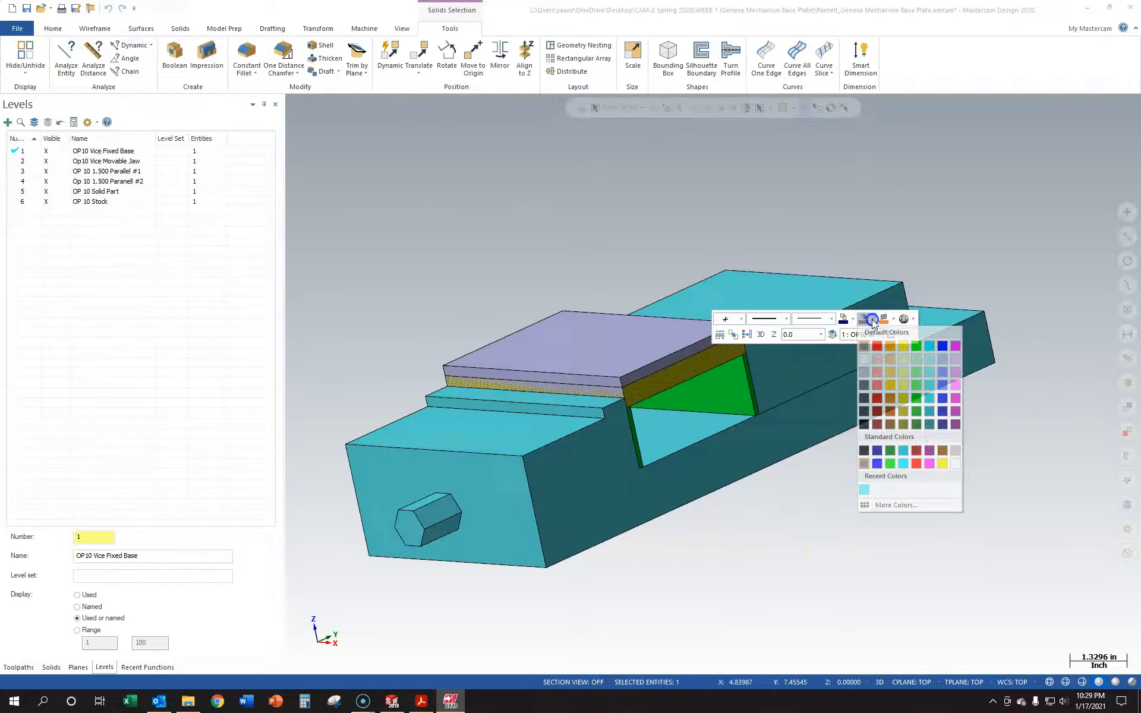
{"action": "left_click", "coordinate": [902, 385]}
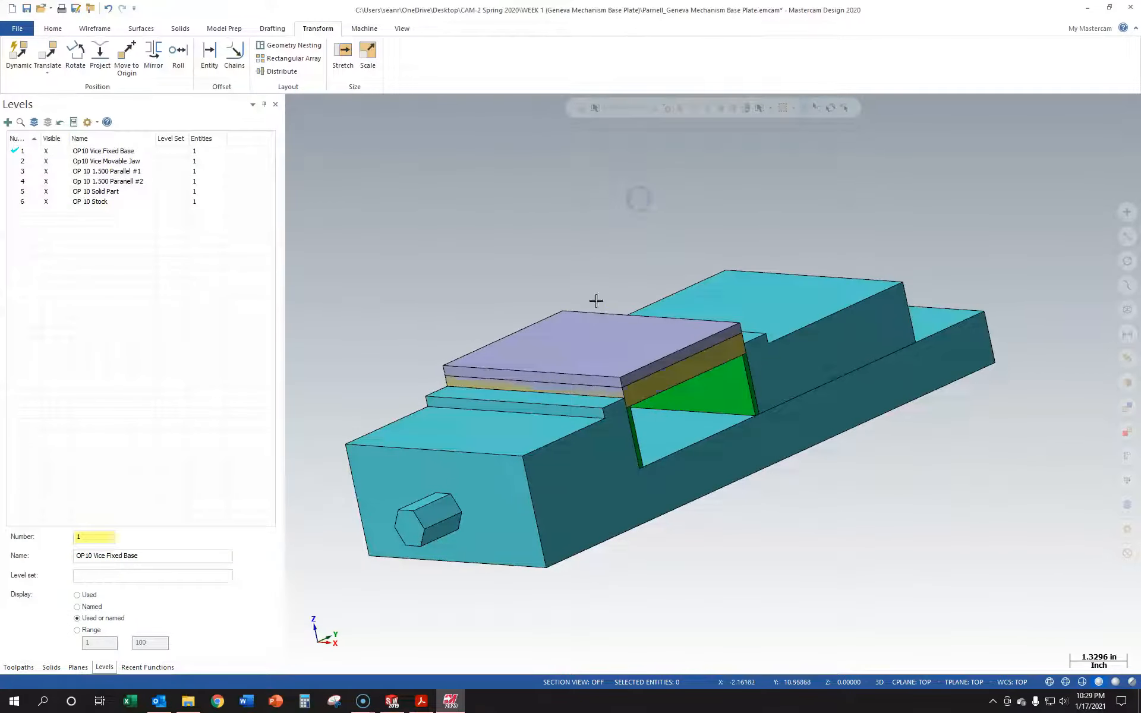
Set the color of the stock block on top of the vise to blue and save the file
{"action": "left_click", "coordinate": [588, 345]}
{"action": "right_click", "coordinate": [585, 333]}
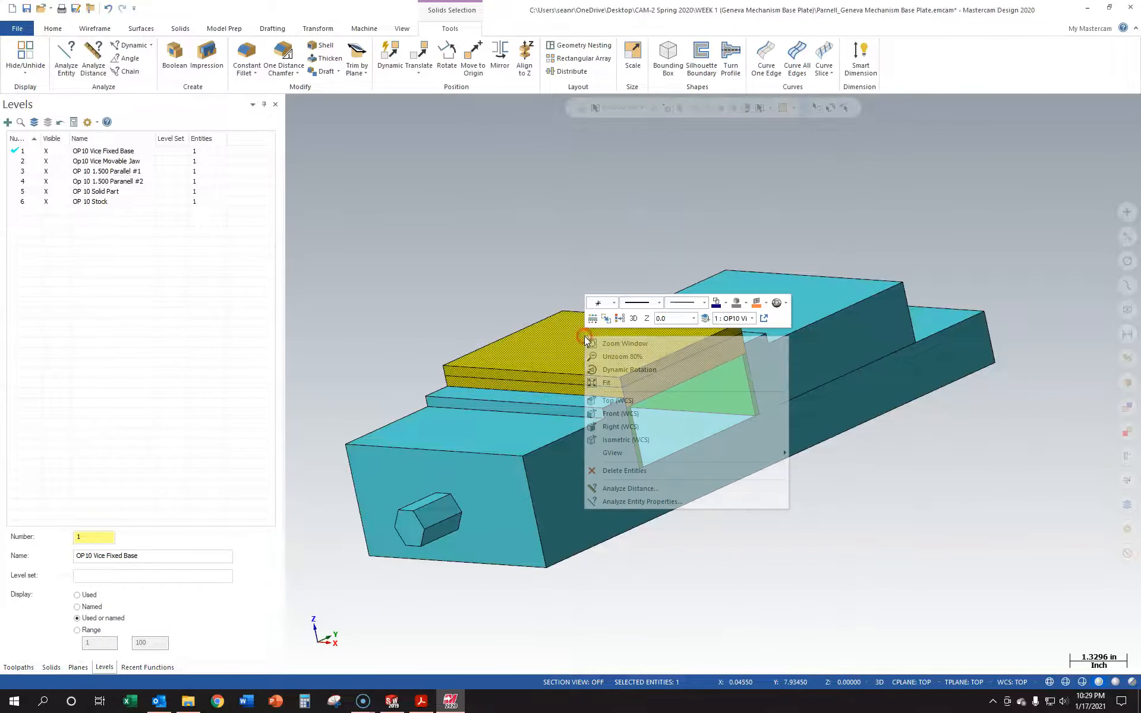
{"action": "left_click", "coordinate": [745, 309]}
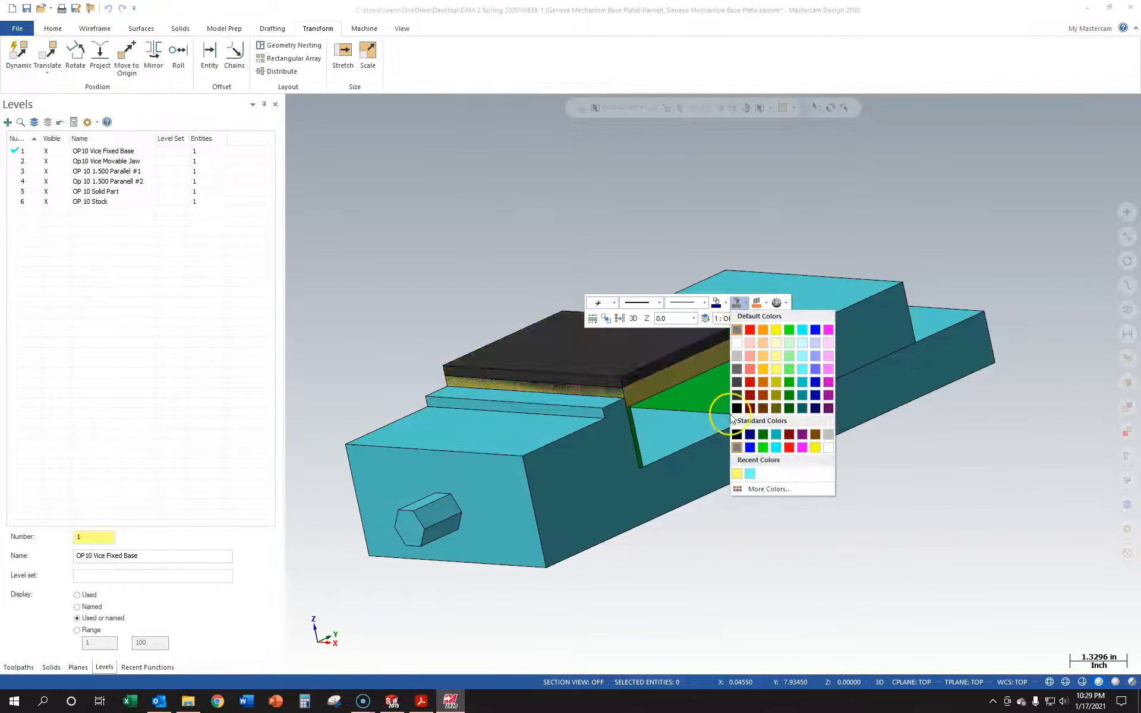
{"action": "left_click", "coordinate": [750, 448]}
{"action": "mouse_move", "coordinate": [550, 178]}
{"action": "middle_mouse_down"}
{"action": "mouse_move", "coordinate": [574, 199]}
{"action": "mouse_move", "coordinate": [563, 180]}
{"action": "middle_mouse_up"}
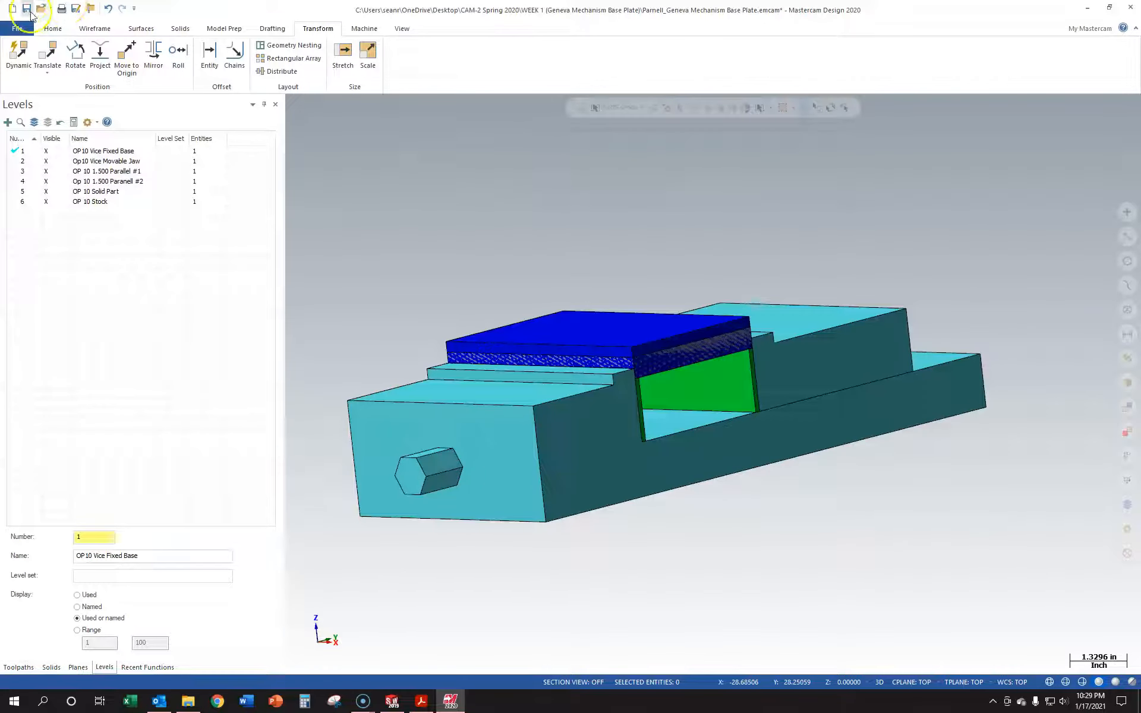
{"action": "middle_click_drag", "start_coordinate": [520, 276], "coordinate": [521, 300]}
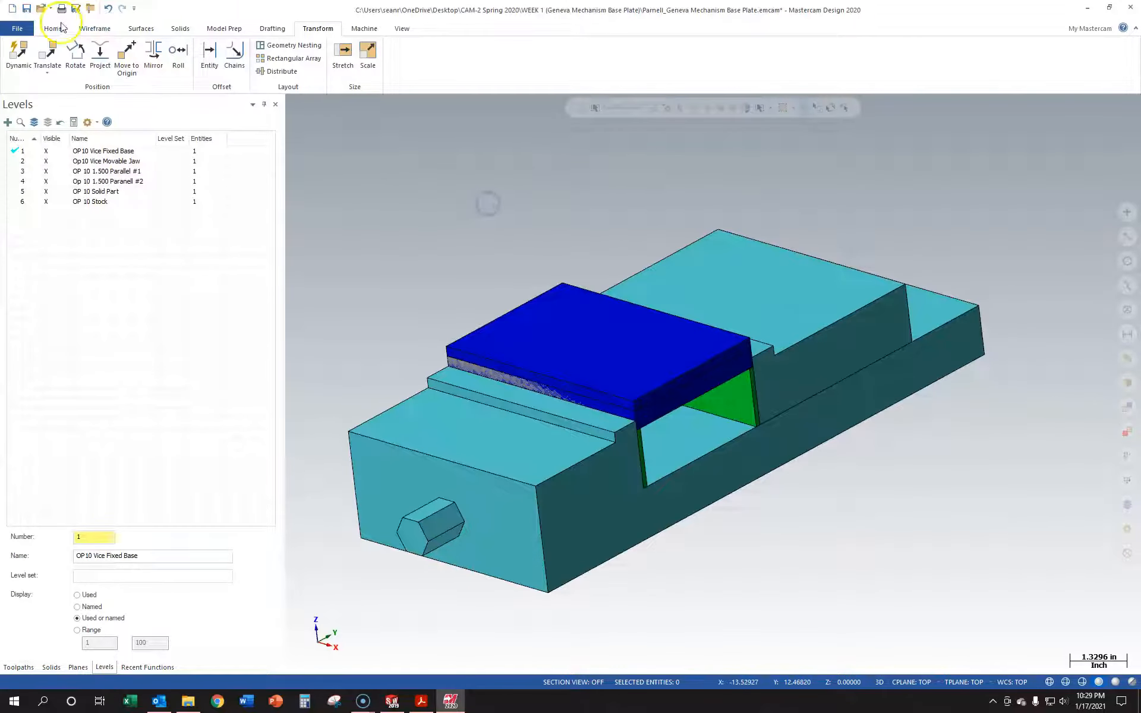
{"action": "left_click", "coordinate": [27, 9]}
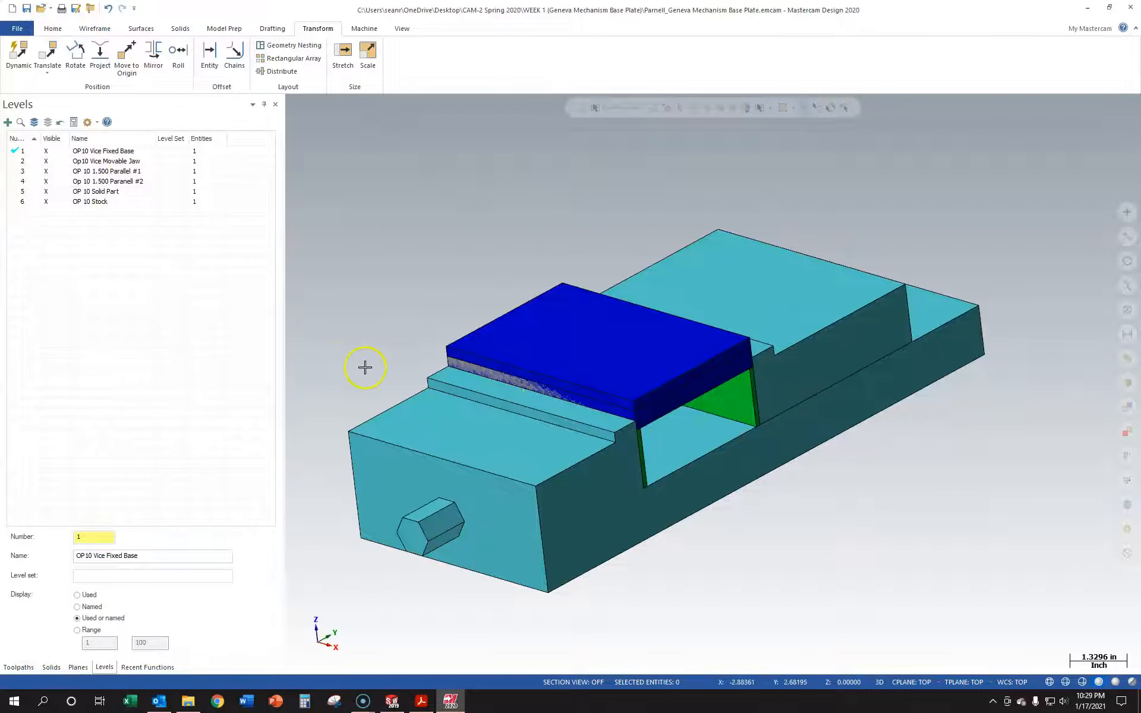
Look through the Solids, Planes, Levels and Recent Functions managers and return to the Toolpaths manager
{"action": "middle_click_drag", "start_coordinate": [853, 543], "coordinate": [897, 530]}
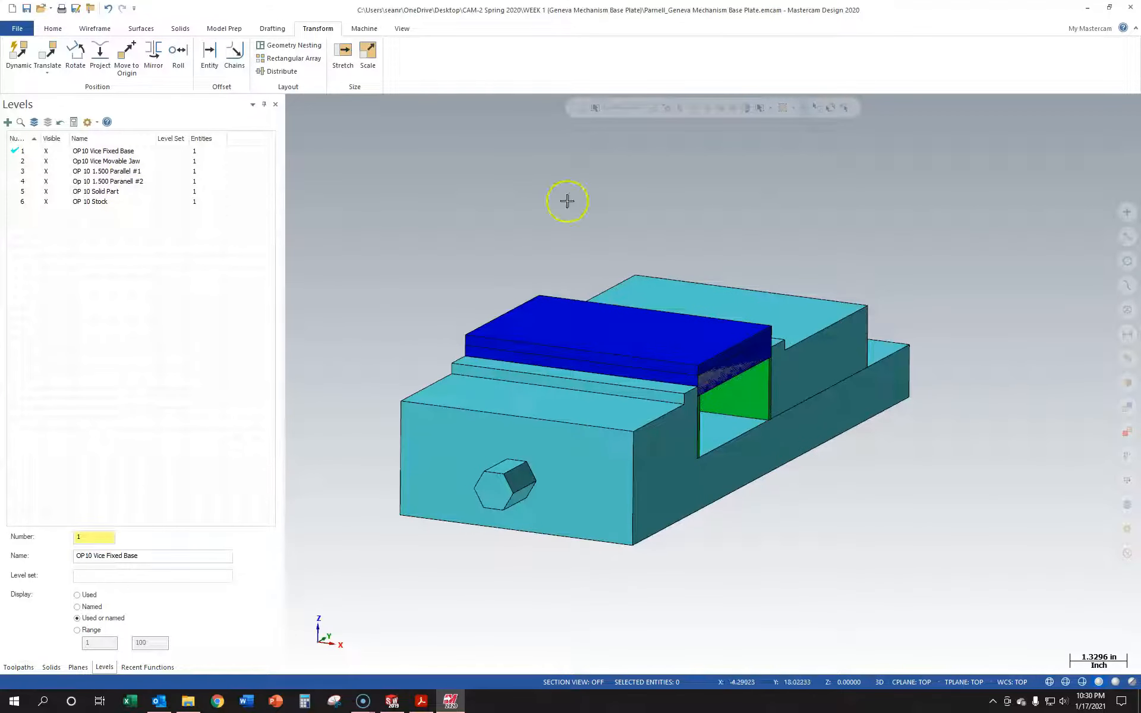
{"action": "middle_click_drag", "start_coordinate": [567, 201], "coordinate": [542, 203]}
{"action": "scroll", "coordinate": [588, 196], "scroll_direction": "up", "scroll_amount": 2}
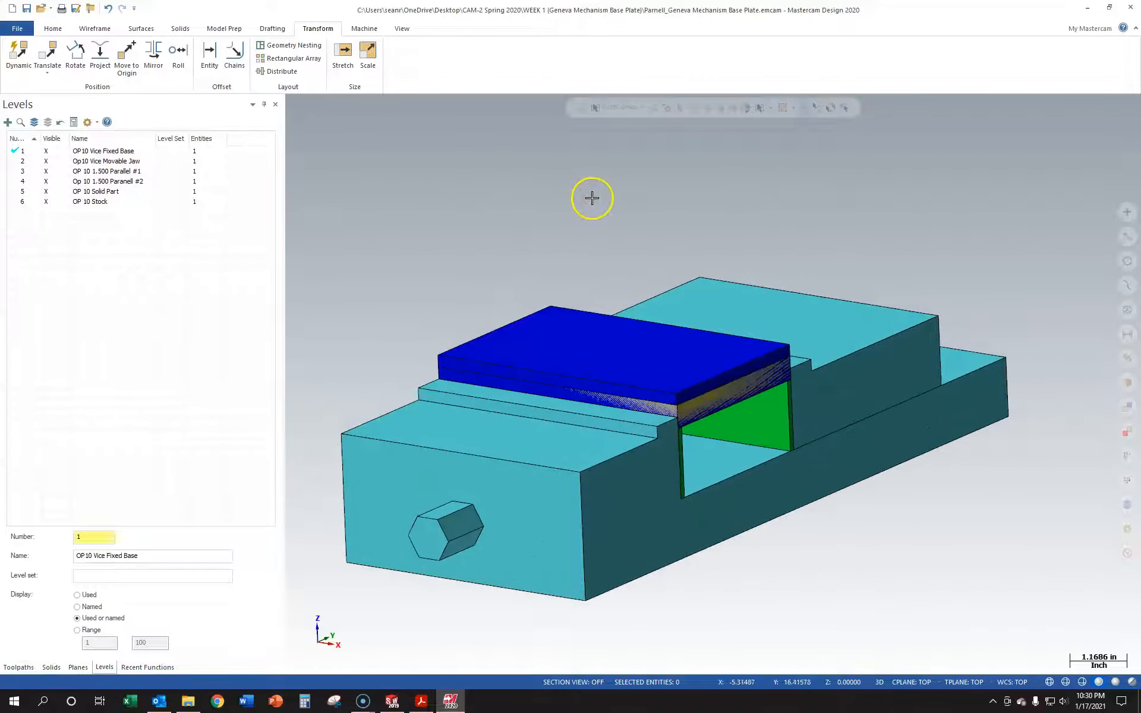
{"action": "left_click", "coordinate": [27, 668]}
{"action": "left_click", "coordinate": [51, 666]}
{"action": "left_click", "coordinate": [78, 667]}
{"action": "left_click", "coordinate": [105, 667]}
{"action": "left_click", "coordinate": [146, 666]}
{"action": "left_click", "coordinate": [18, 666]}
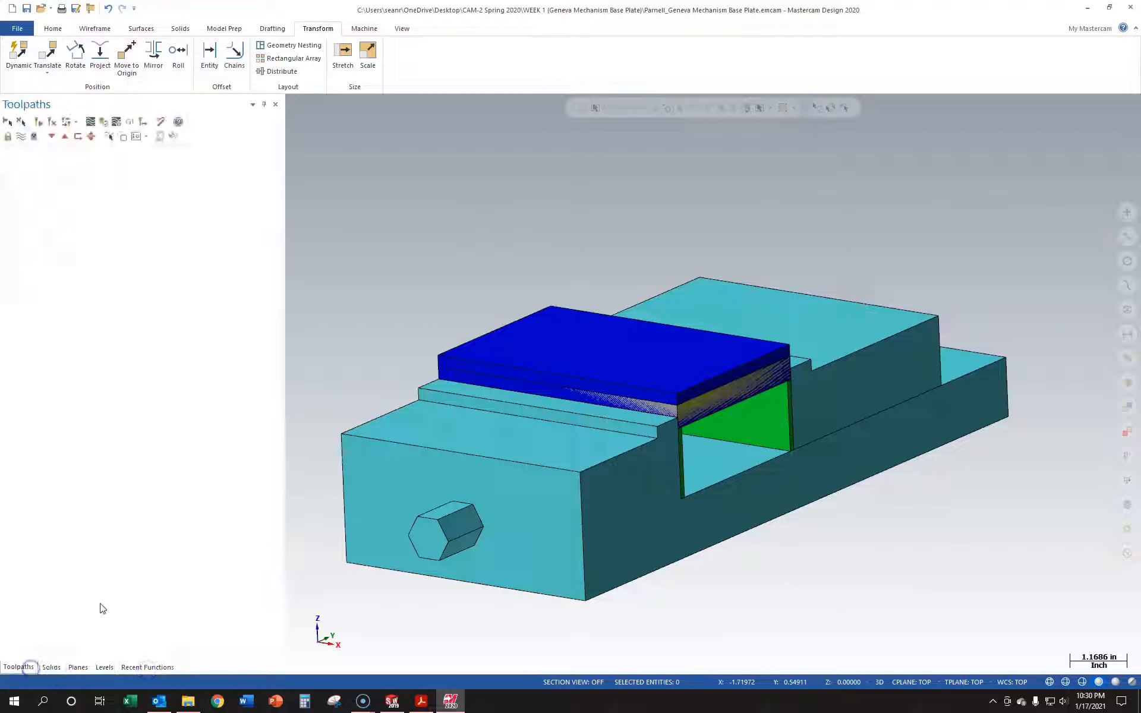
Add the default mill machine definition to create a machine group for the vise setup
{"action": "left_click", "coordinate": [53, 28]}
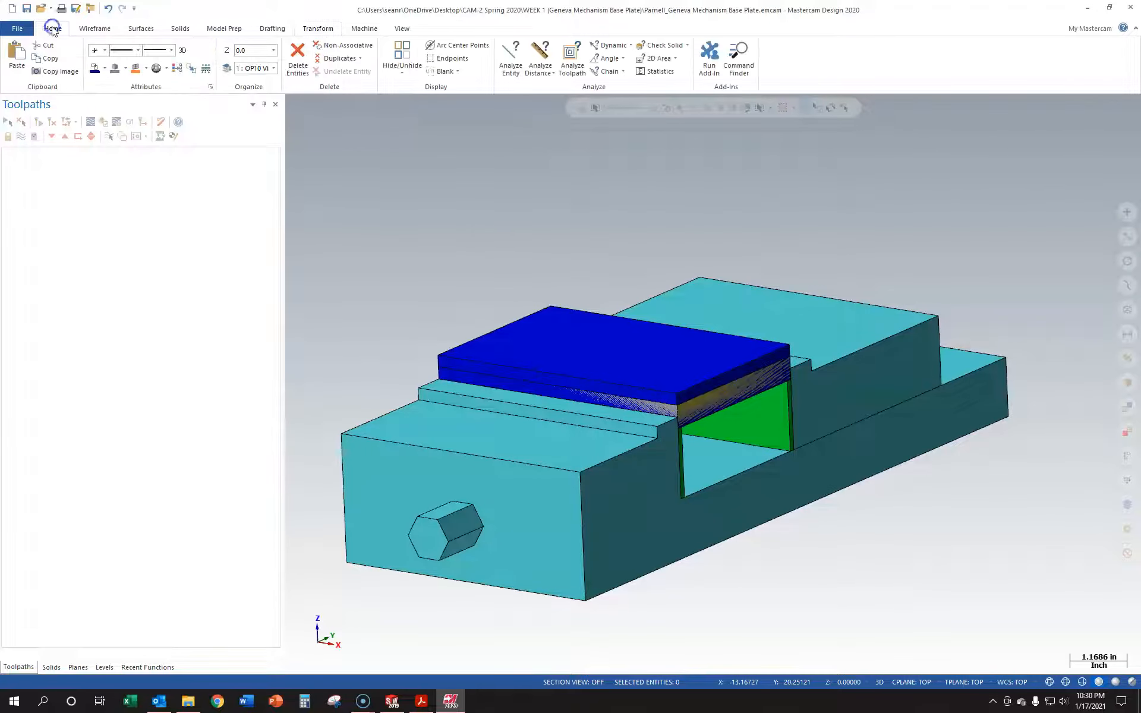
{"action": "left_click", "coordinate": [365, 29]}
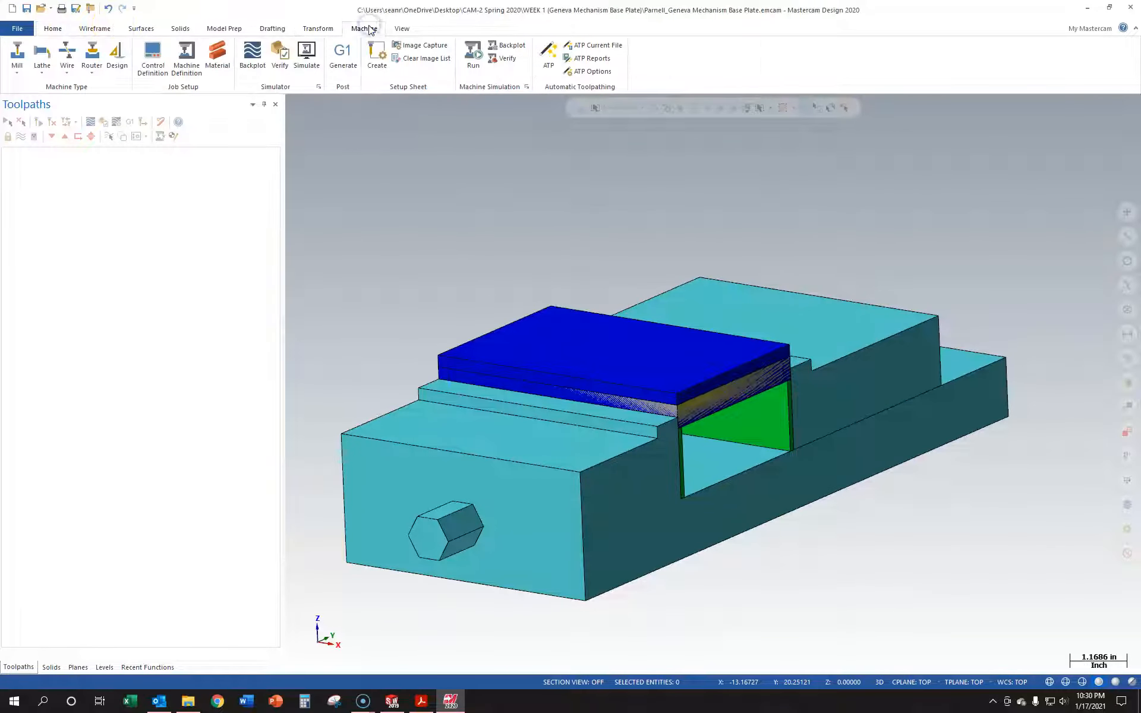
{"action": "left_click", "coordinate": [20, 75]}
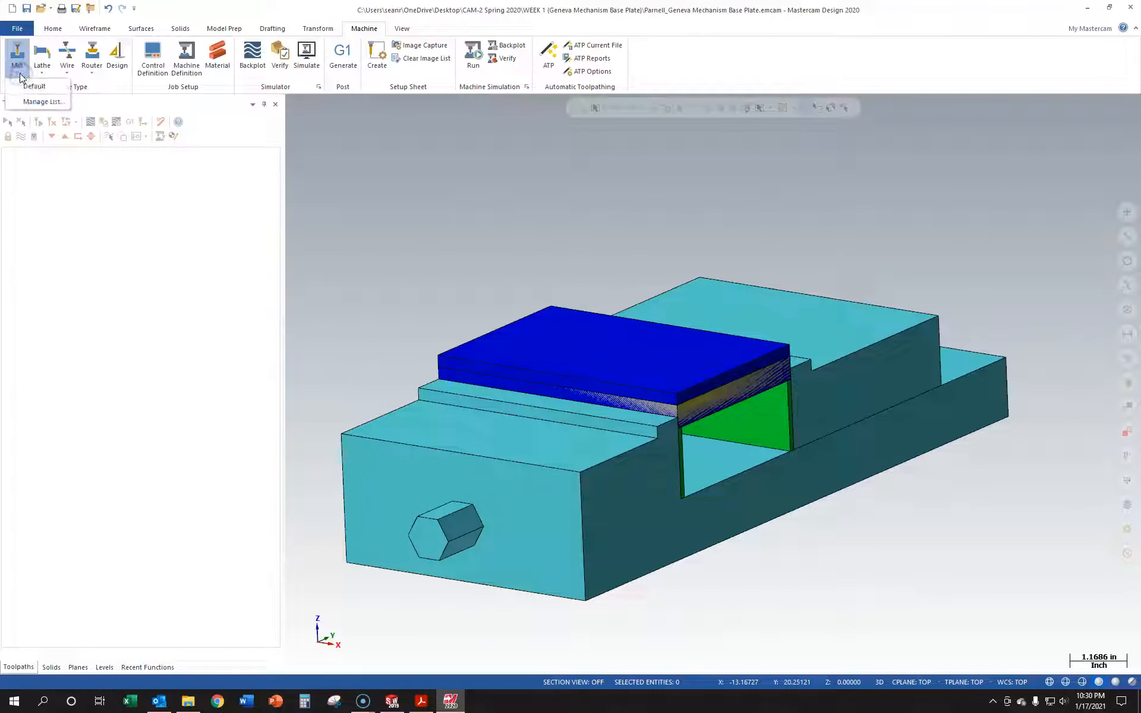
{"action": "left_click", "coordinate": [26, 85]}
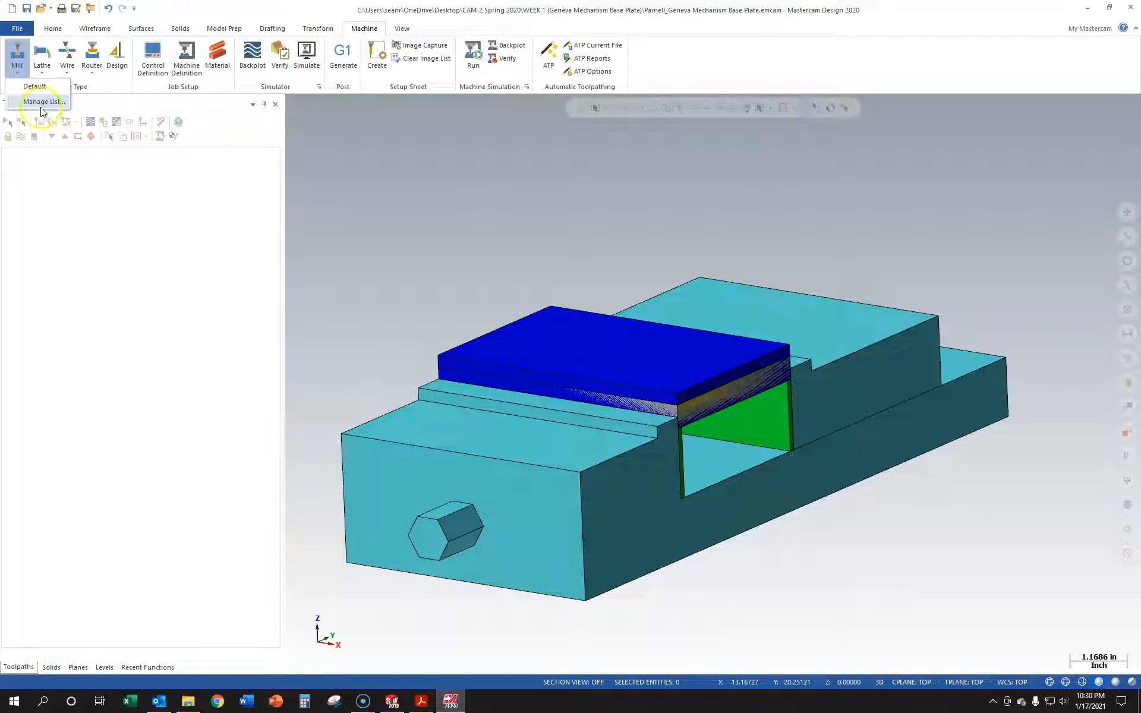
{"action": "left_click", "coordinate": [47, 88]}
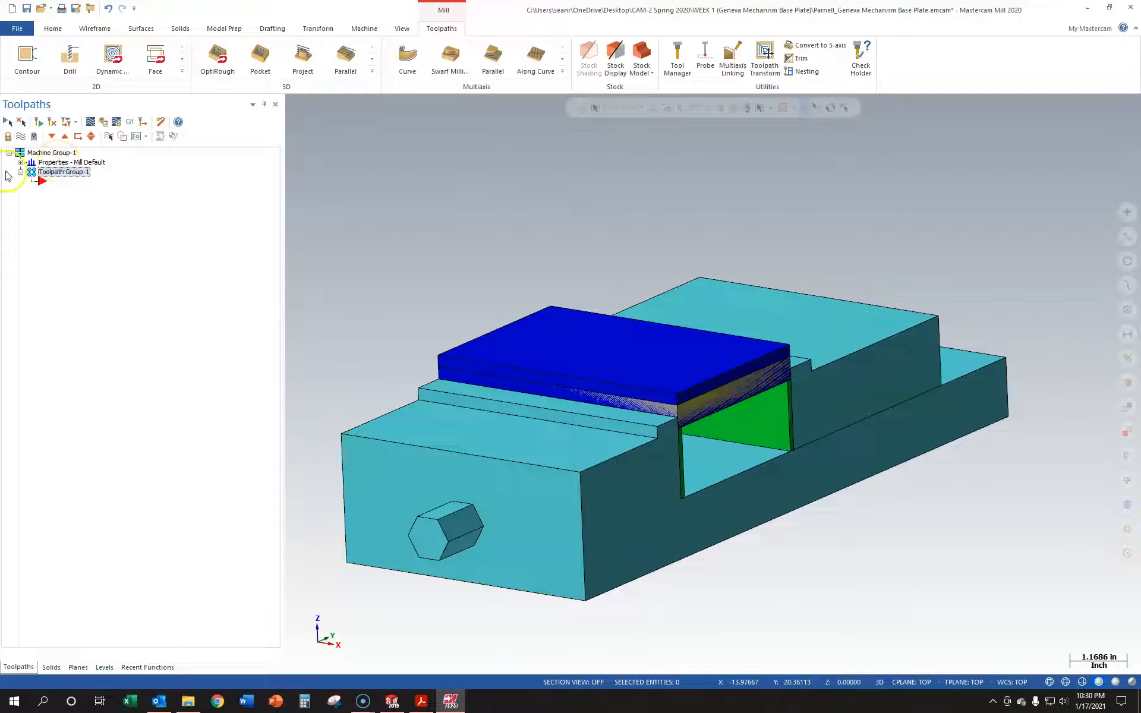
Expand the Mill Default properties and rename the toolpath group to OP10
{"action": "left_click", "coordinate": [21, 162]}
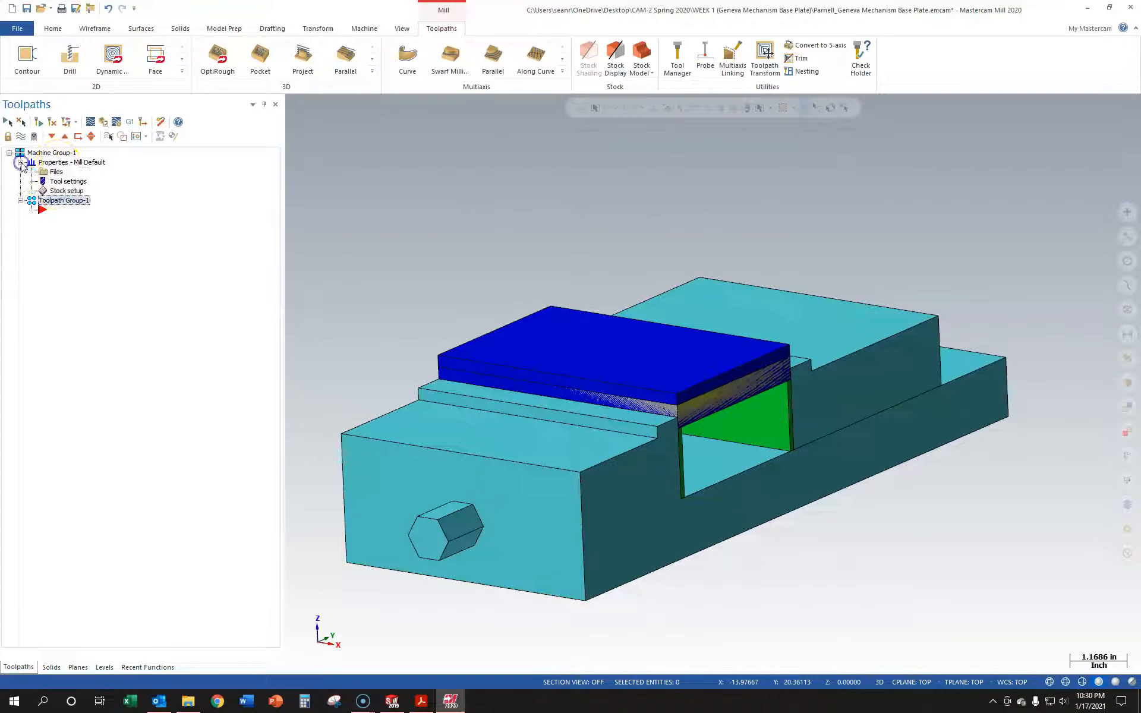
{"action": "right_click", "coordinate": [68, 205]}
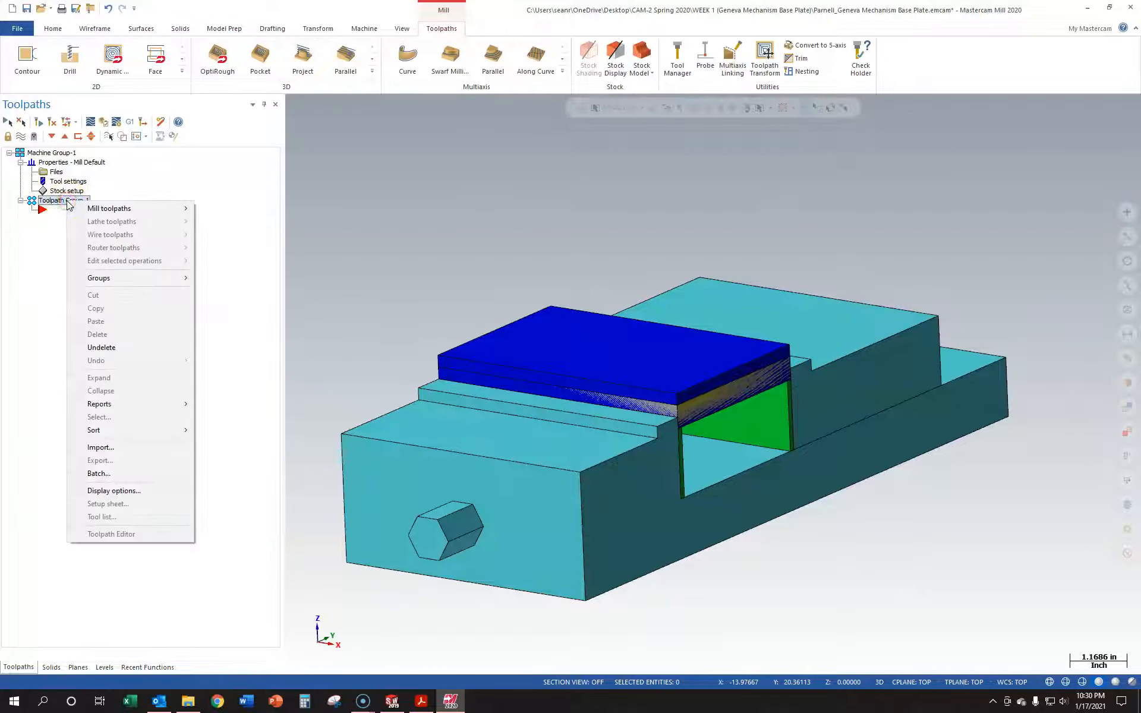
{"action": "left_click", "coordinate": [50, 235]}
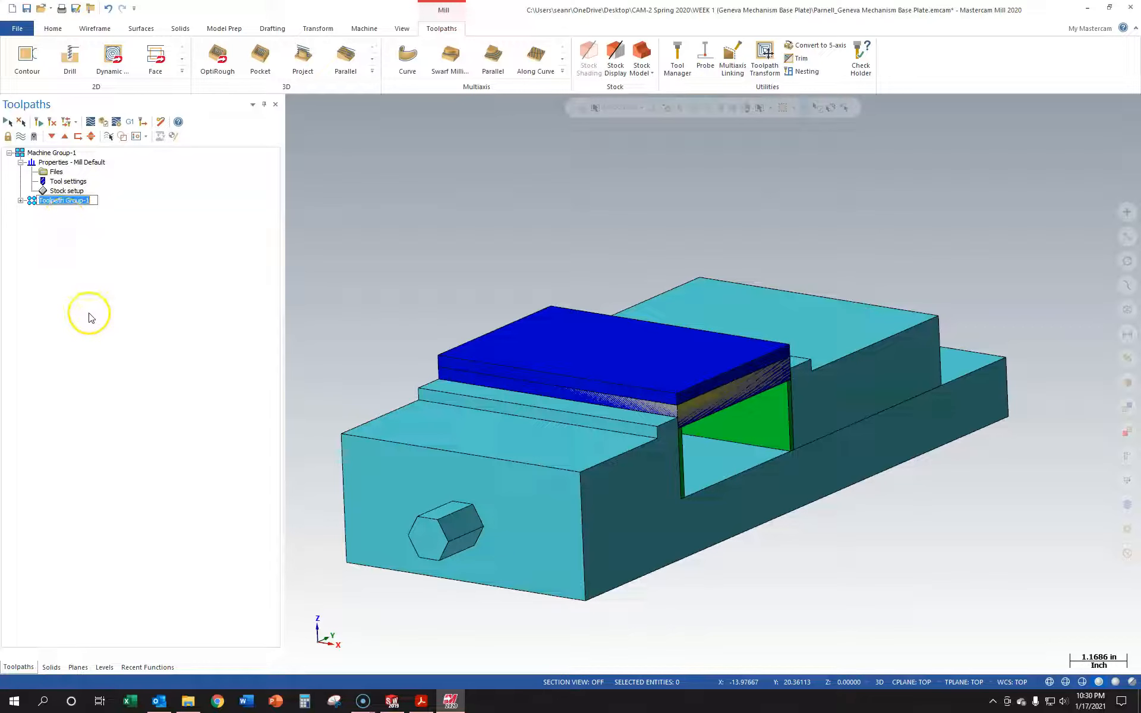
{"action": "type", "text": "OP10"}
{"action": "key", "text": "Return"}
{"action": "left_click", "coordinate": [21, 202]}
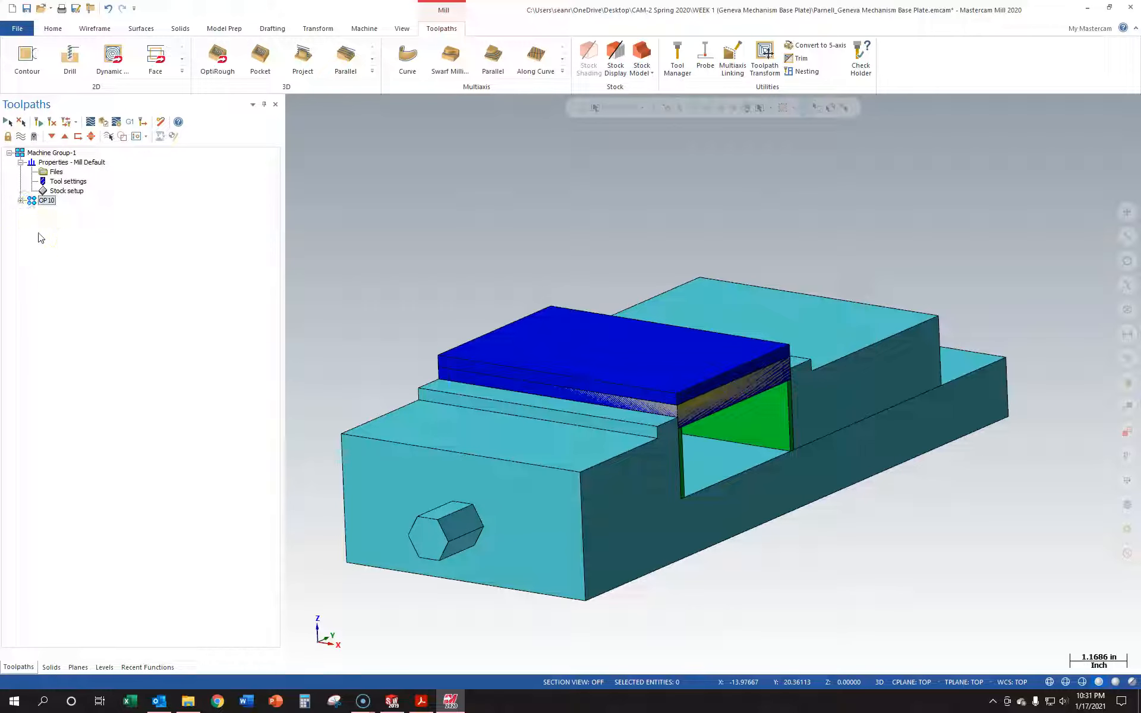
{"action": "left_click", "coordinate": [20, 201]}
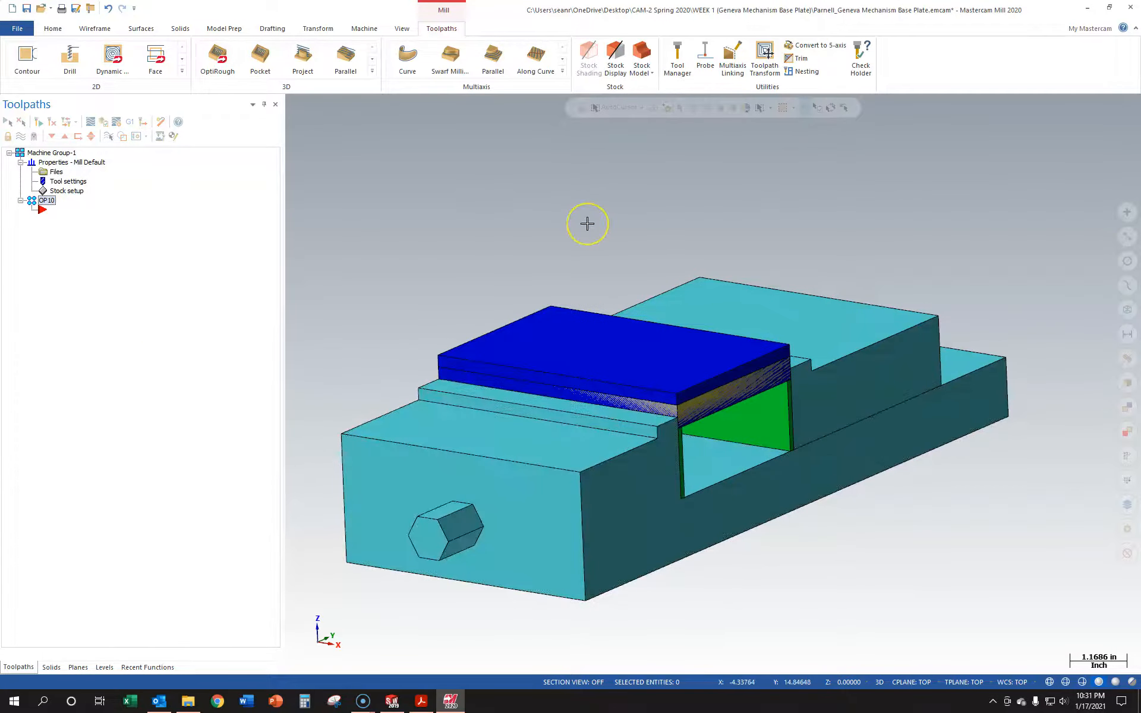
{"action": "scroll", "coordinate": [587, 224], "scroll_direction": "up", "scroll_amount": 1}
{"action": "middle_click_drag", "start_coordinate": [587, 223], "coordinate": [595, 232]}
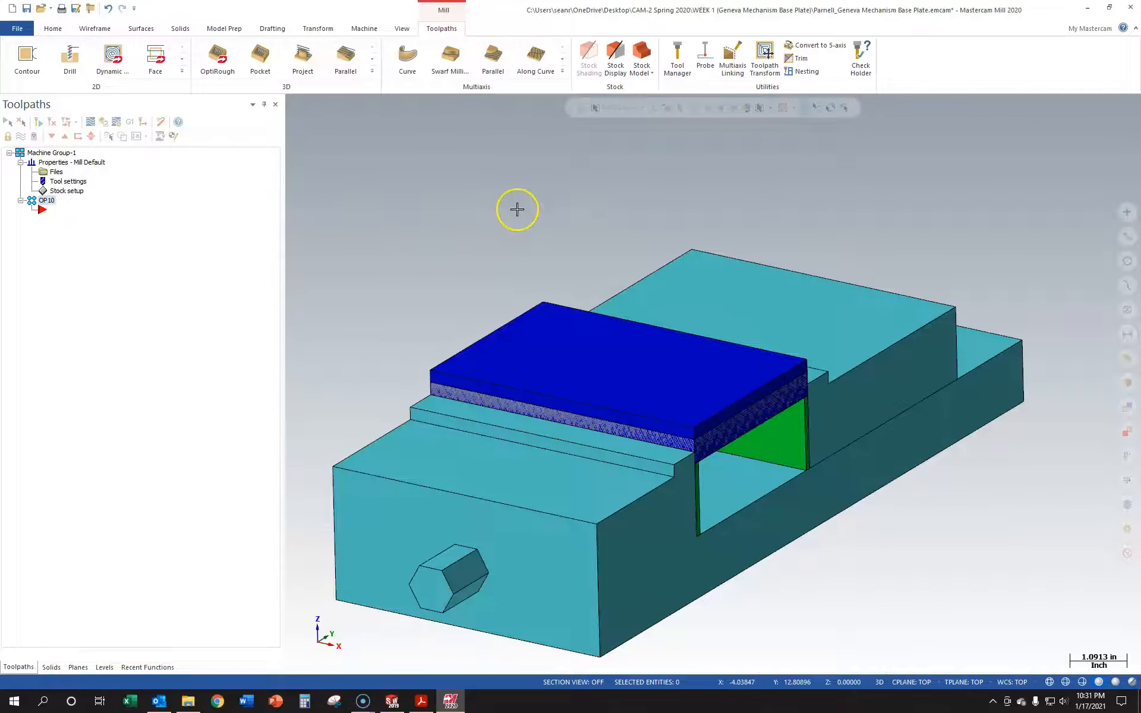
{"action": "left_click", "coordinate": [66, 191]}
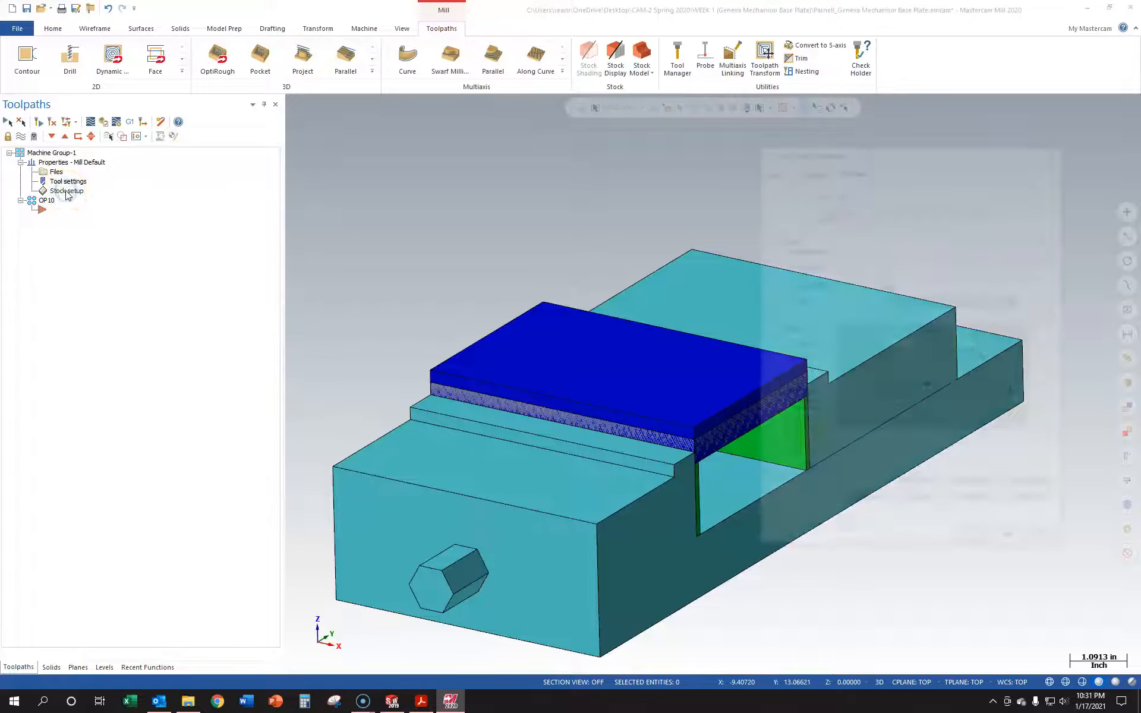
{"action": "left_click_drag", "start_coordinate": [885, 148], "coordinate": [250, 179]}
{"action": "left_click", "coordinate": [180, 242]}
{"action": "scroll", "coordinate": [183, 229], "scroll_direction": "down", "scroll_amount": 1}
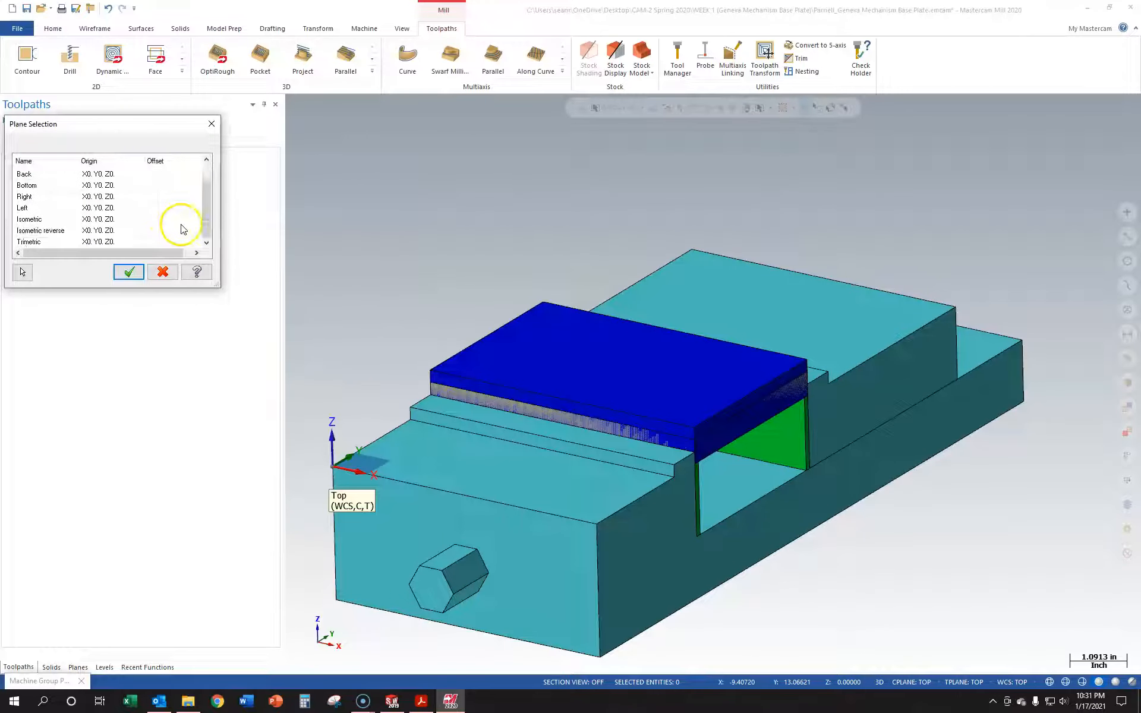
{"action": "scroll", "coordinate": [182, 229], "scroll_direction": "up", "scroll_amount": 1}
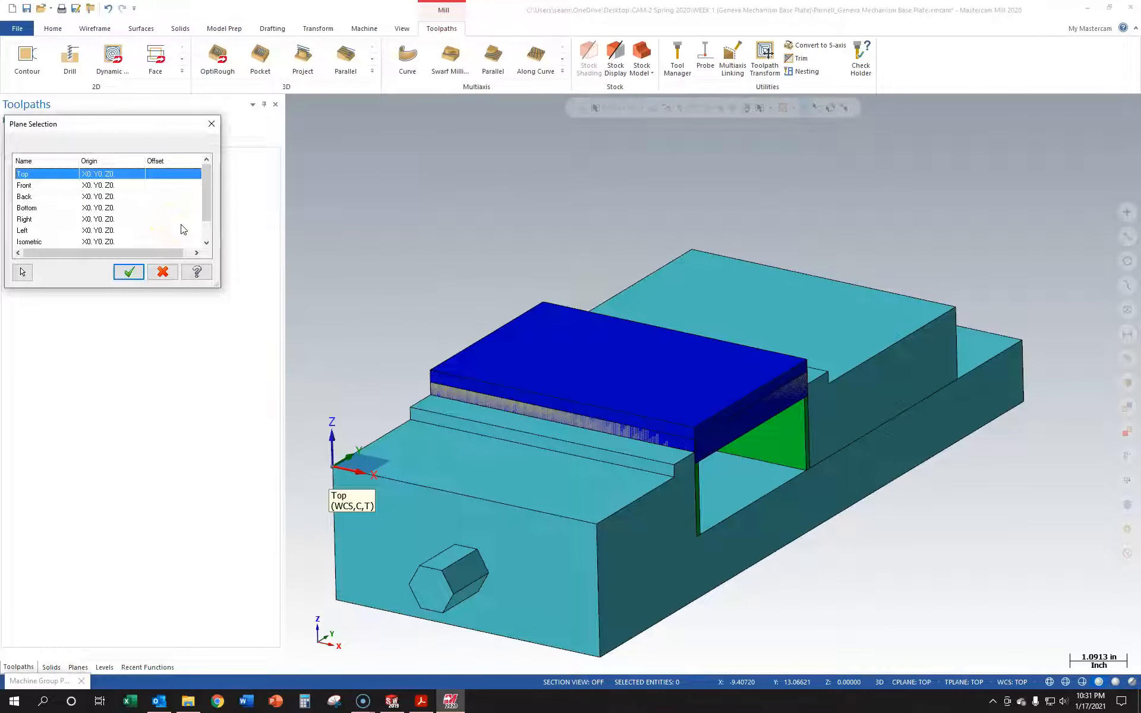
{"action": "left_click", "coordinate": [164, 273]}
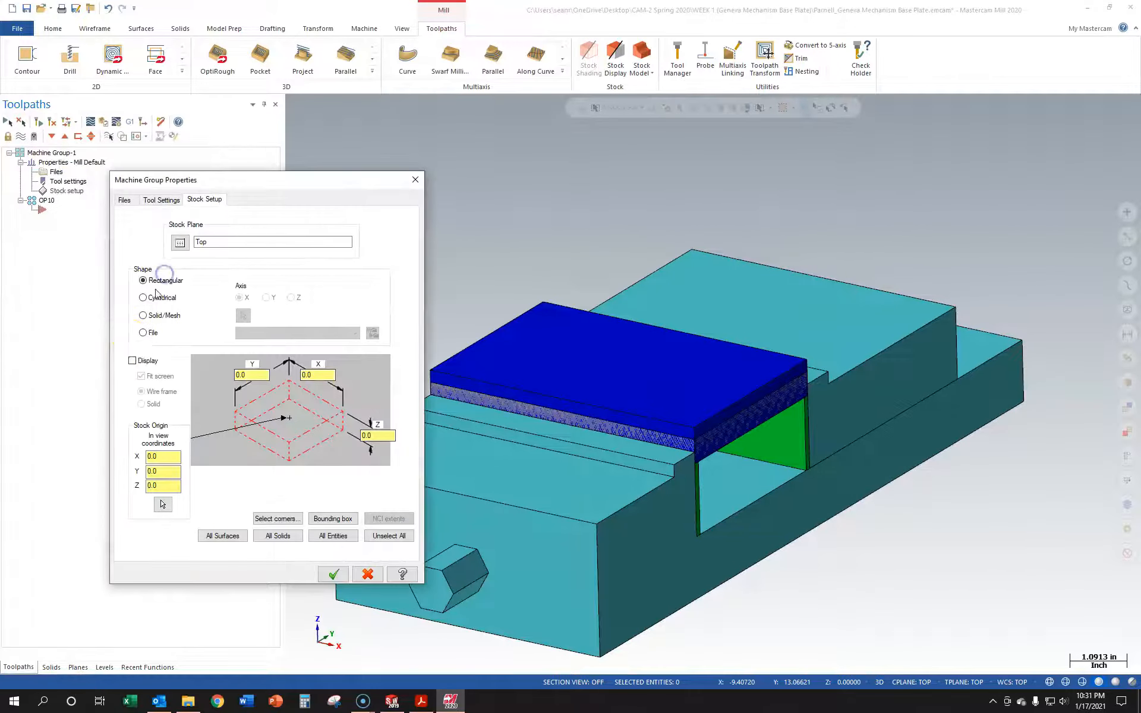
{"action": "left_click", "coordinate": [369, 577]}
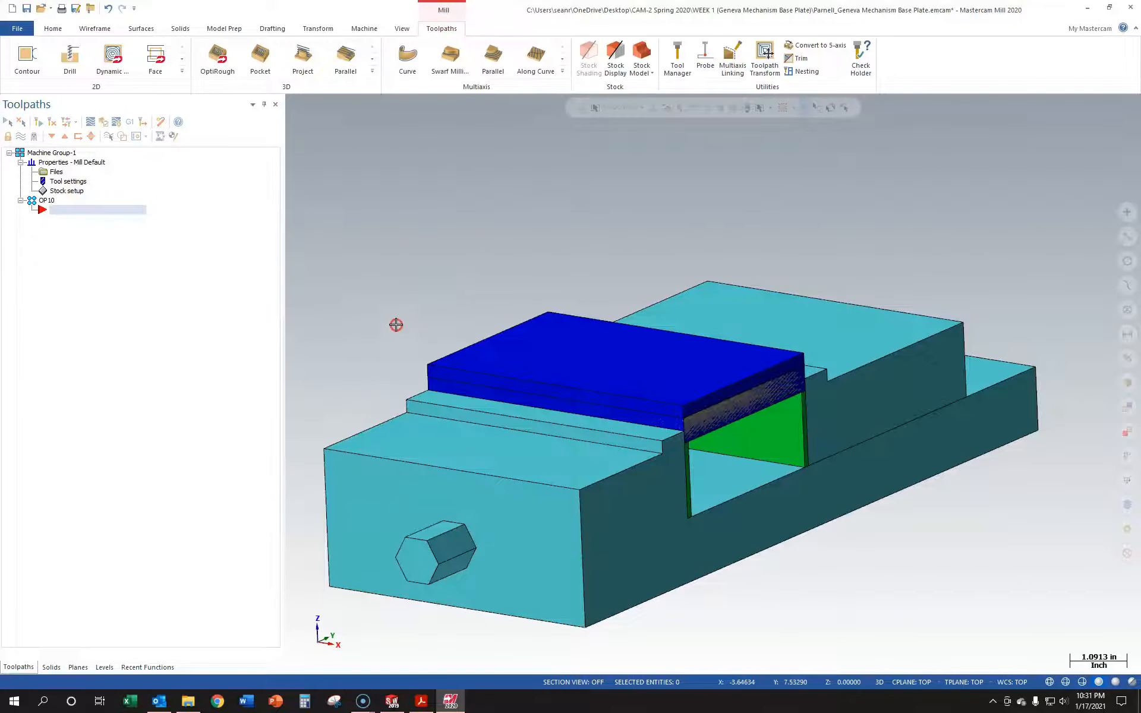
Hide the OP 10 Stock level so the solid part beneath it can be picked
{"action": "middle_click_drag", "start_coordinate": [394, 324], "coordinate": [387, 341]}
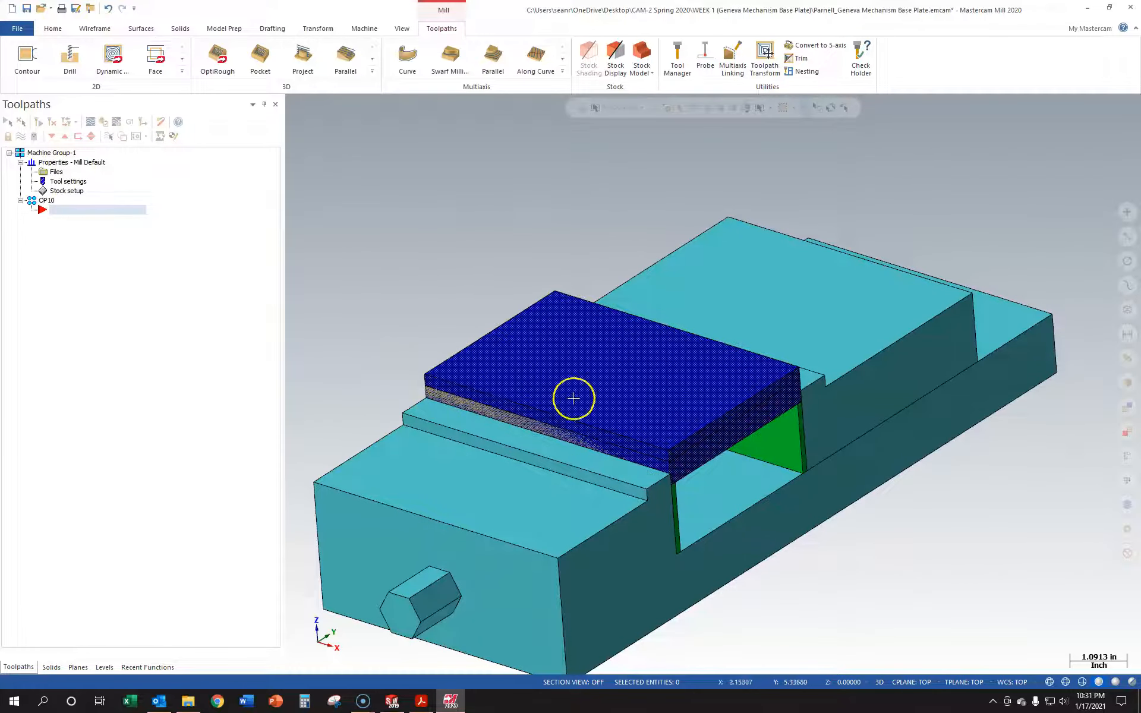
{"action": "left_click", "coordinate": [104, 666]}
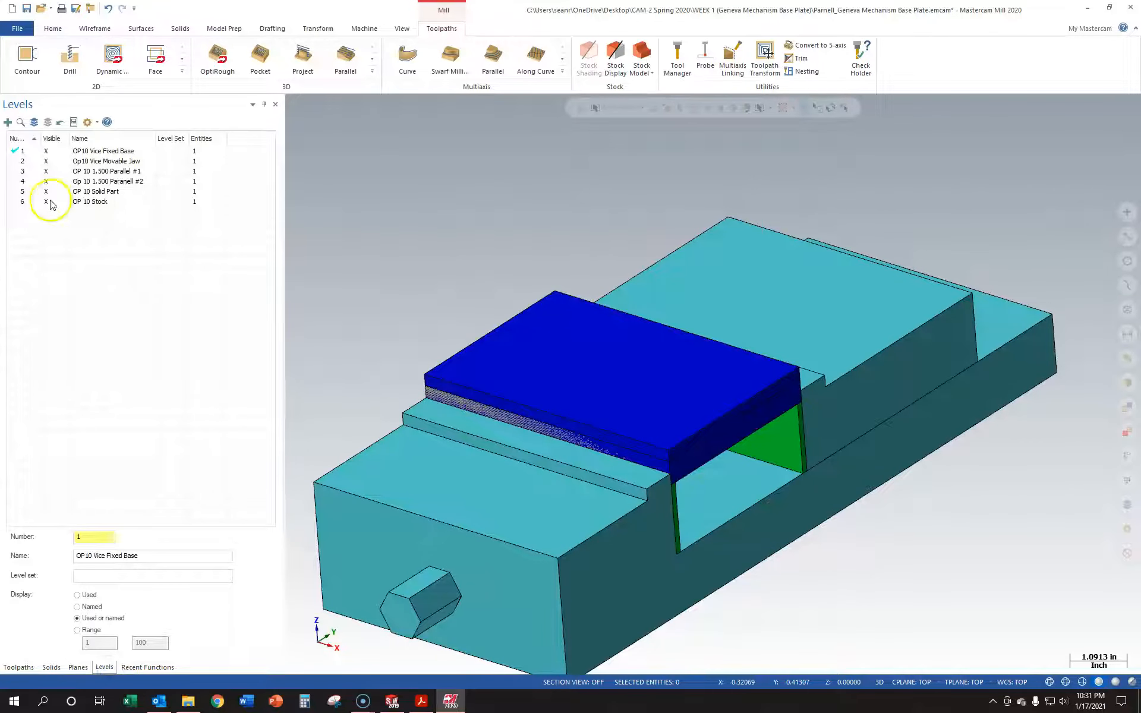
{"action": "left_click", "coordinate": [101, 668]}
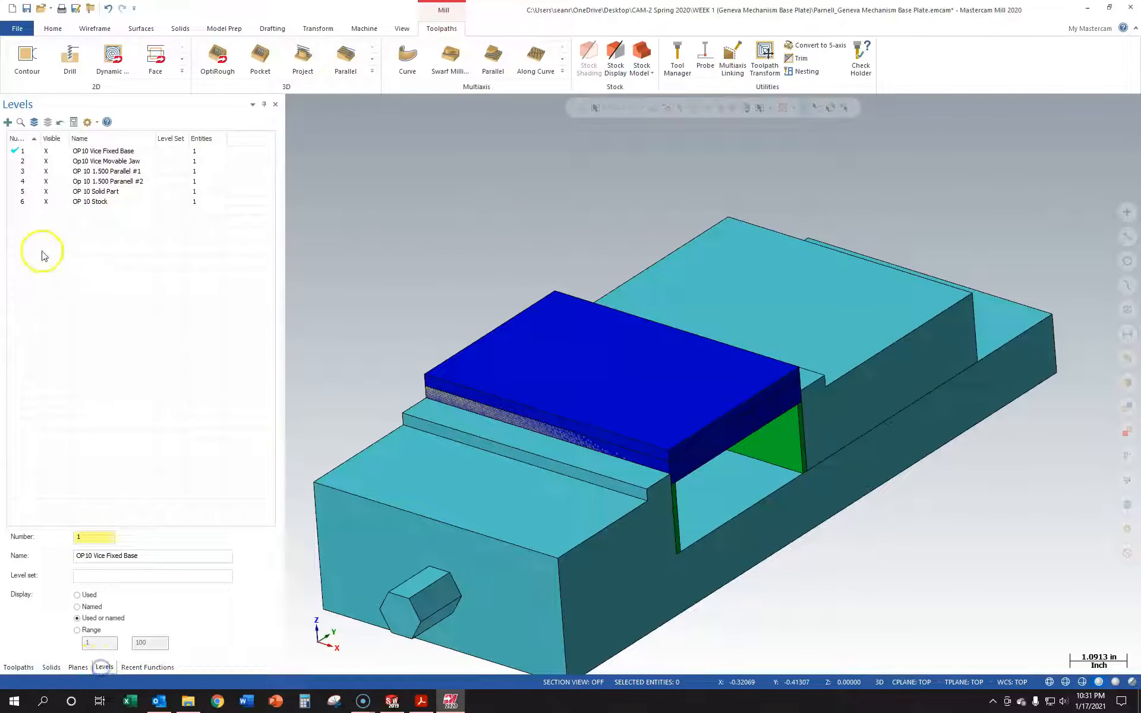
{"action": "left_click", "coordinate": [48, 203]}
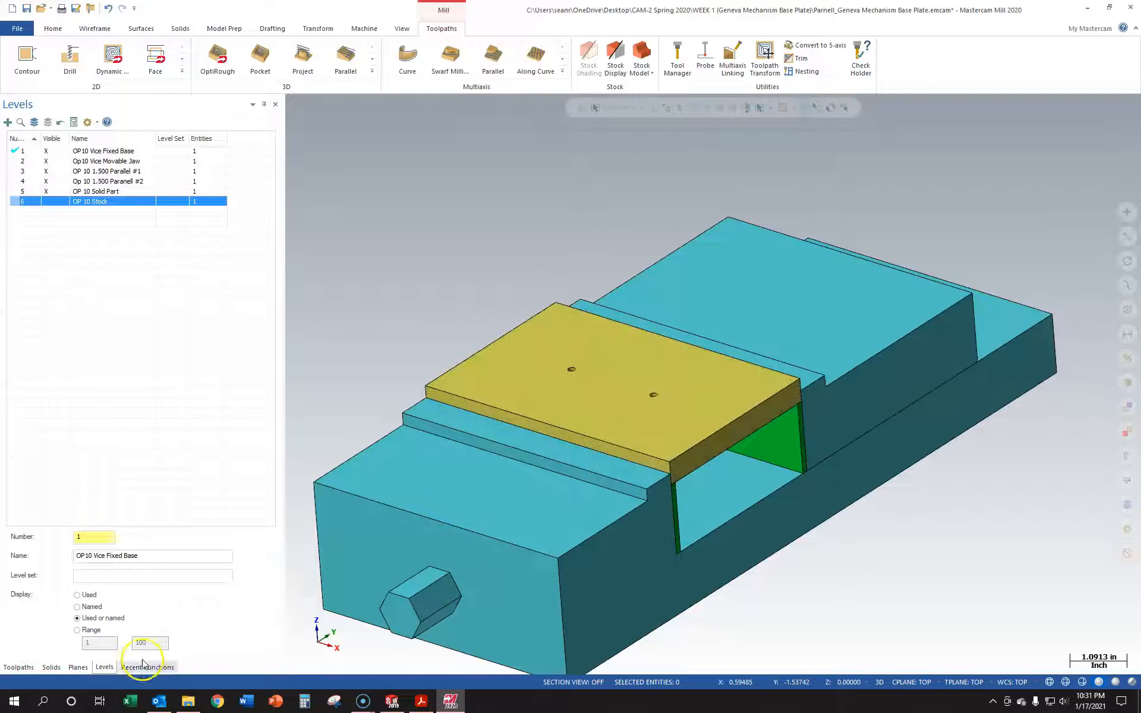
Duplicate the Top plane and rename the copy OP10 G54
{"action": "left_click", "coordinate": [79, 667]}
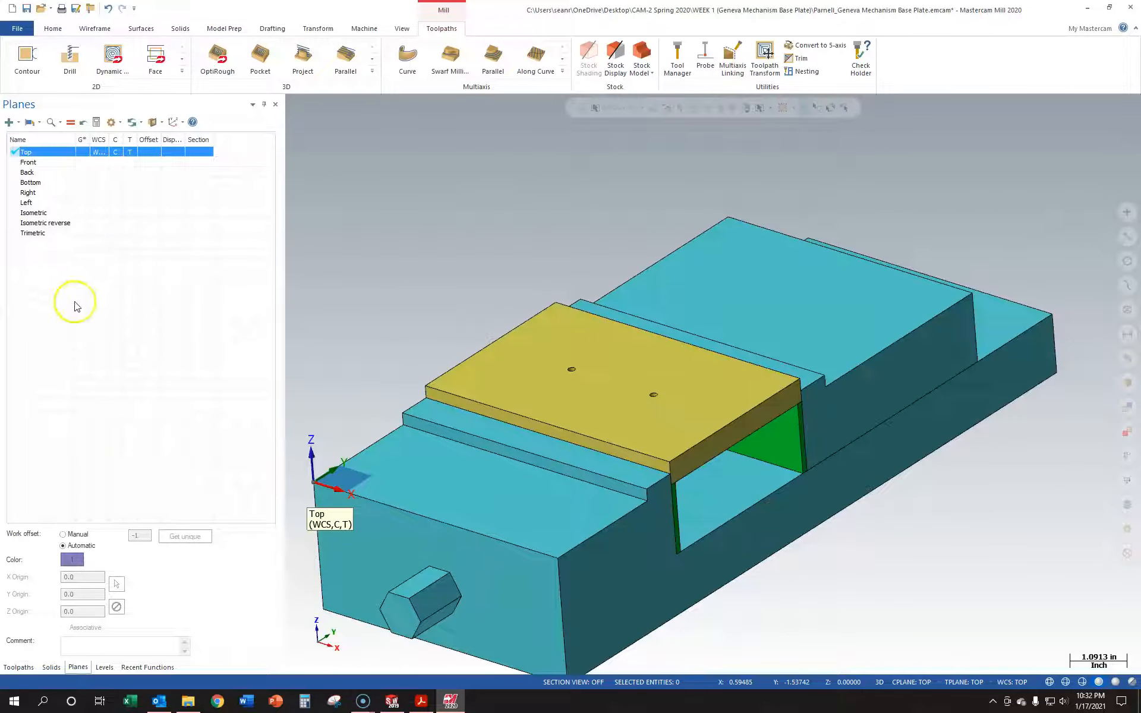
{"action": "left_click", "coordinate": [35, 156]}
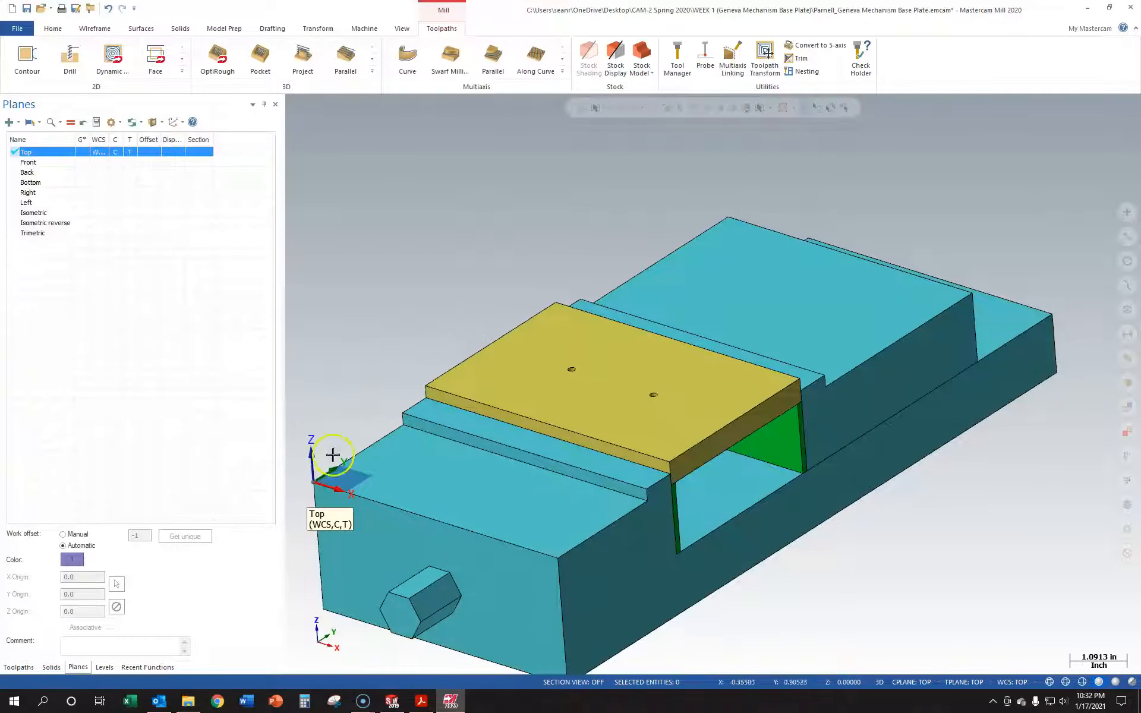
{"action": "right_click", "coordinate": [33, 156]}
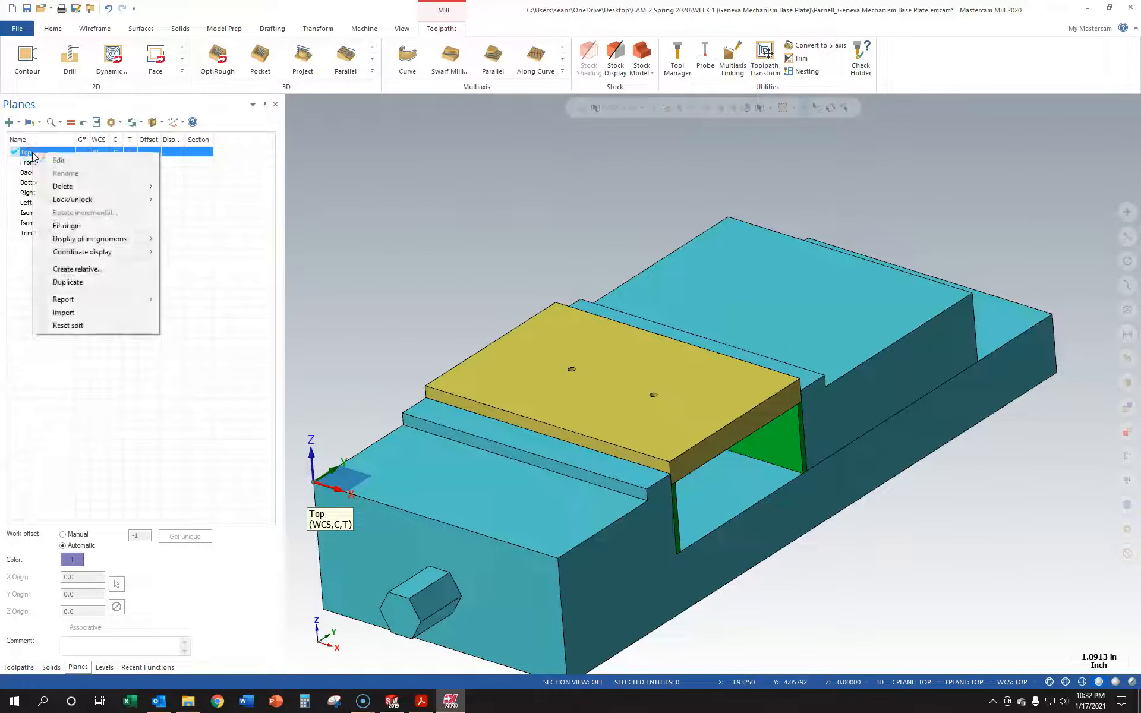
{"action": "left_click", "coordinate": [64, 282]}
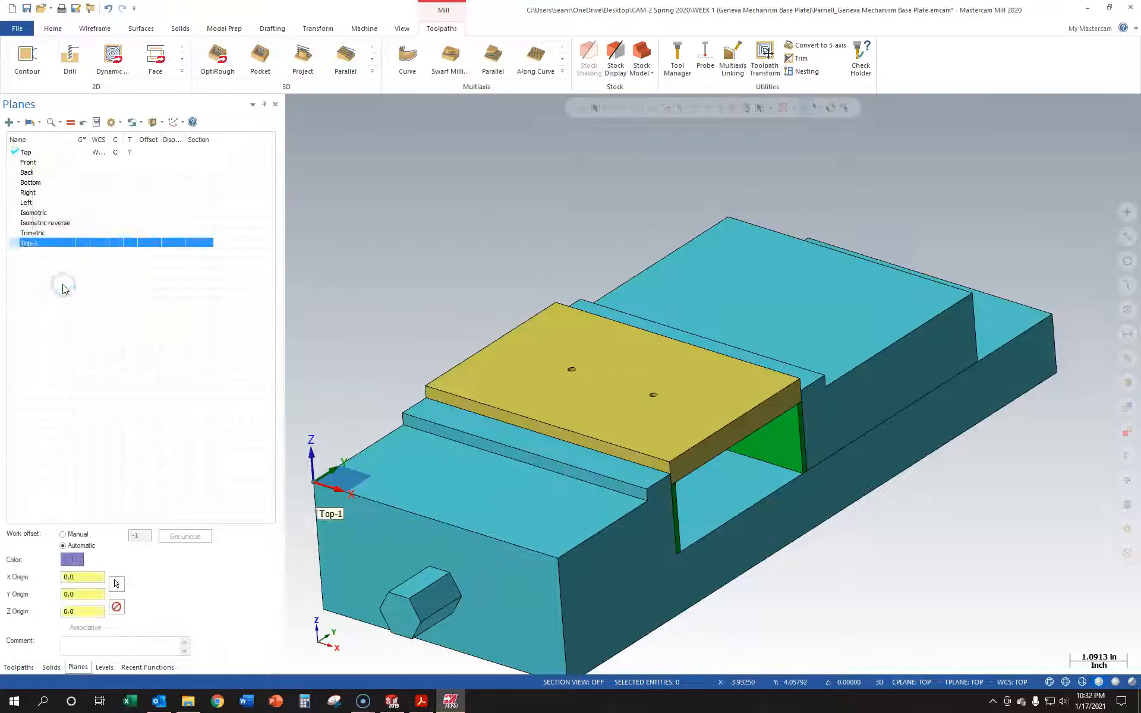
{"action": "right_click", "coordinate": [47, 246]}
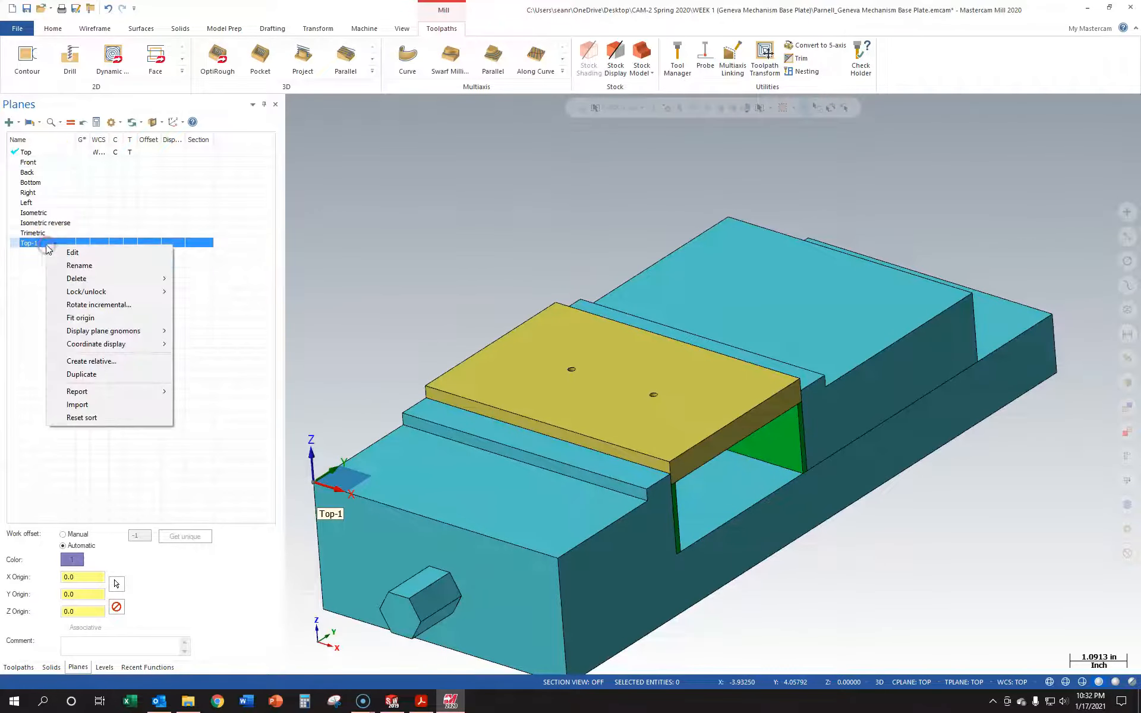
{"action": "left_click", "coordinate": [70, 265]}
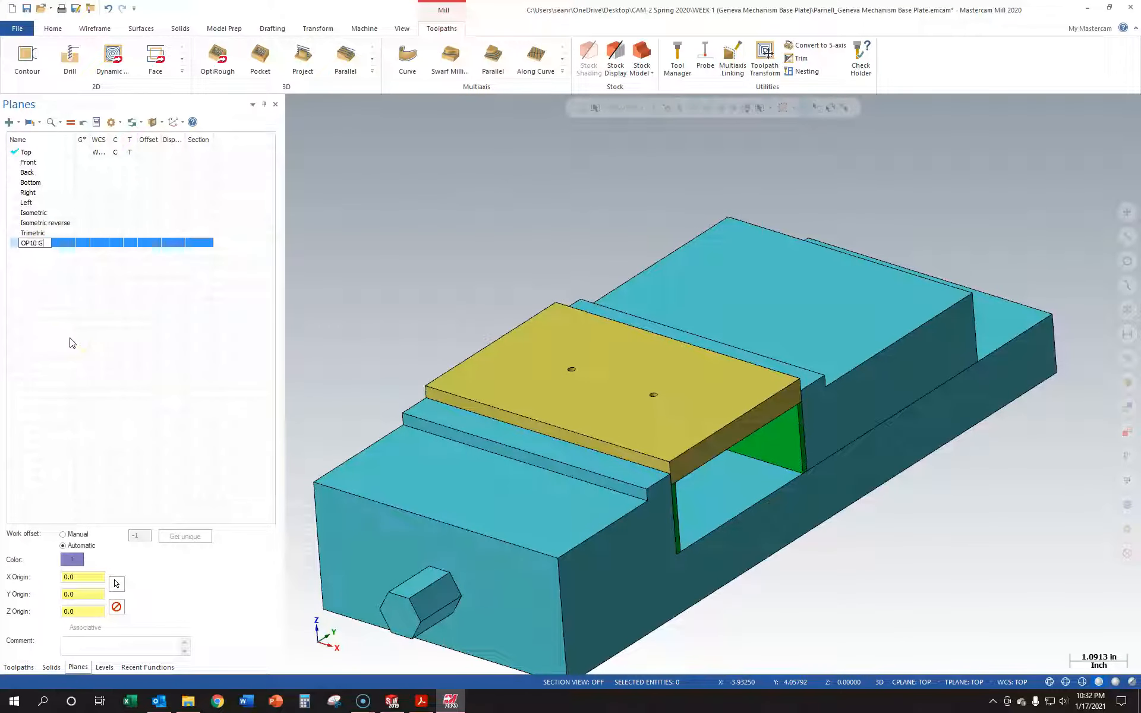
{"action": "left_click", "coordinate": [71, 343]}
{"action": "left_click", "coordinate": [49, 245]}
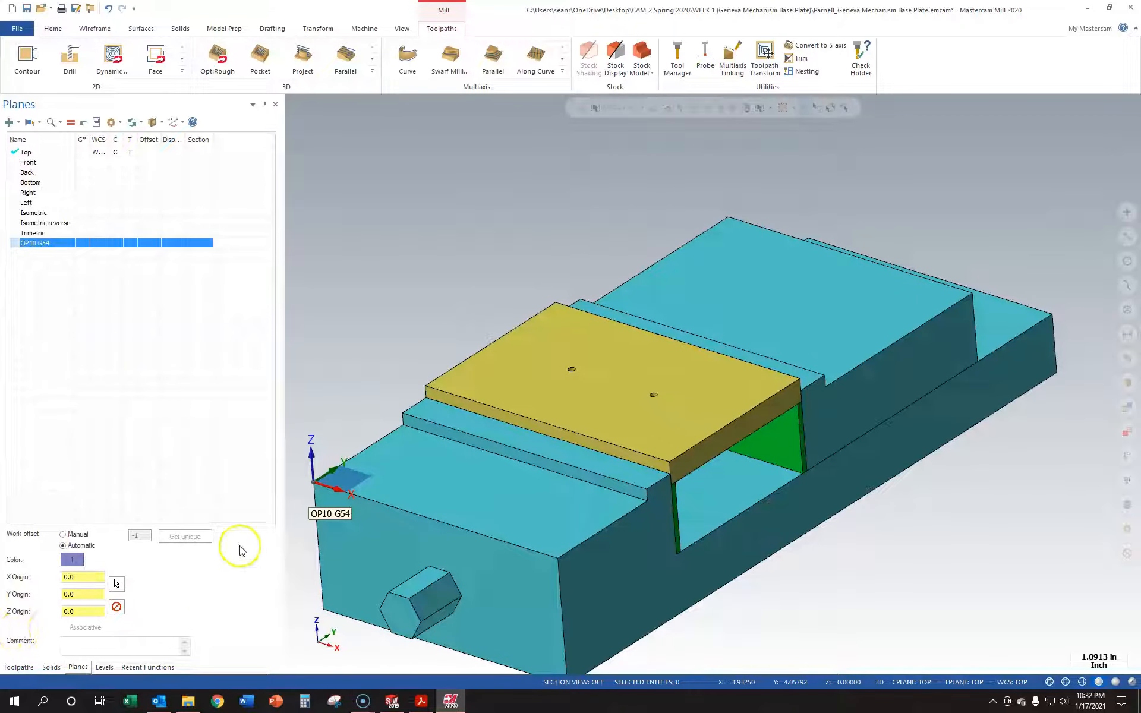
Place the OP10 G54 plane origin on the upper corner of the yellow part at the low-X, low-Y end
{"action": "left_click", "coordinate": [116, 584]}
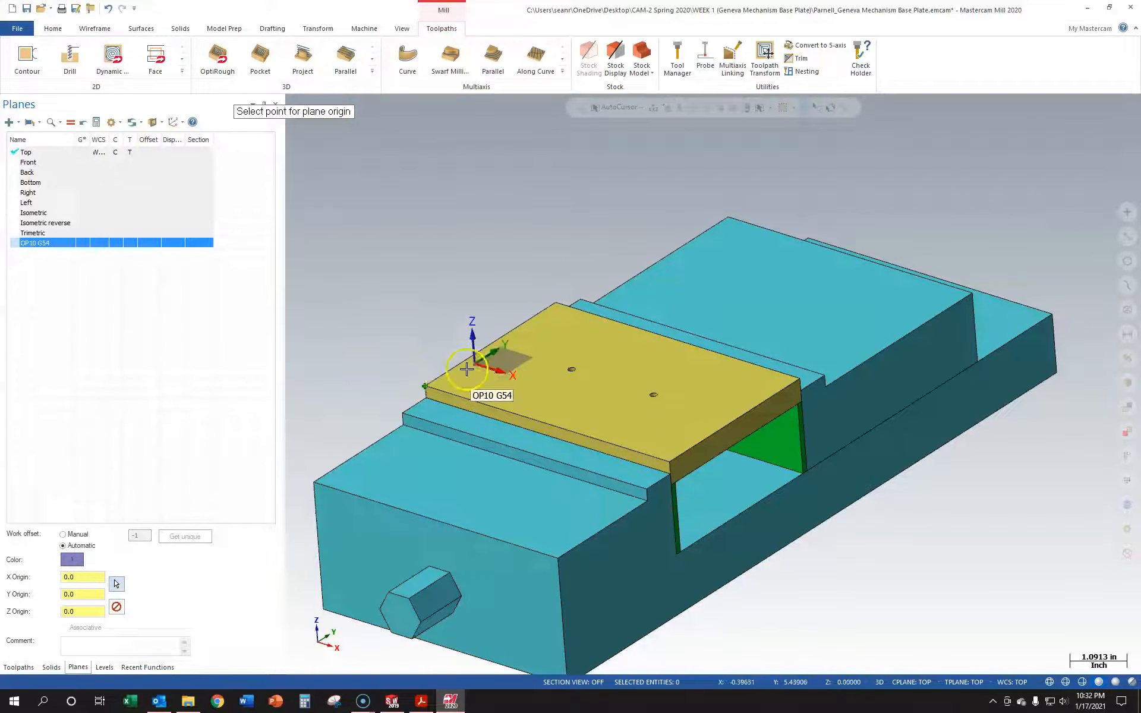
{"action": "left_click", "coordinate": [424, 389]}
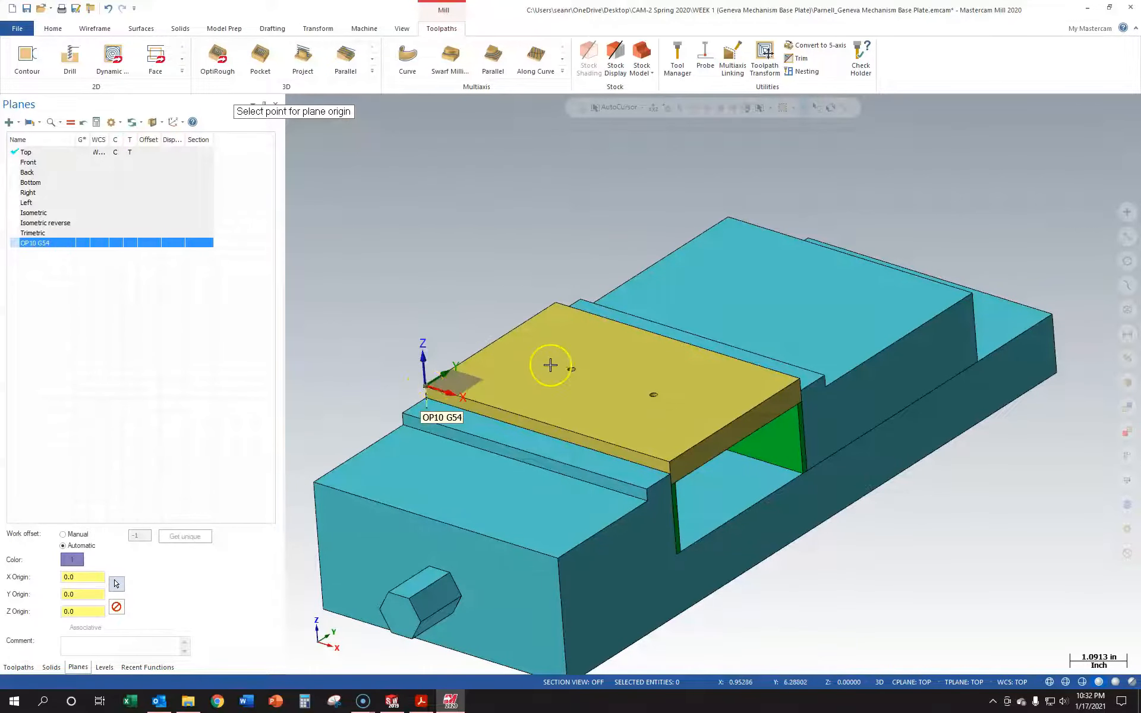
{"action": "left_click", "coordinate": [432, 387]}
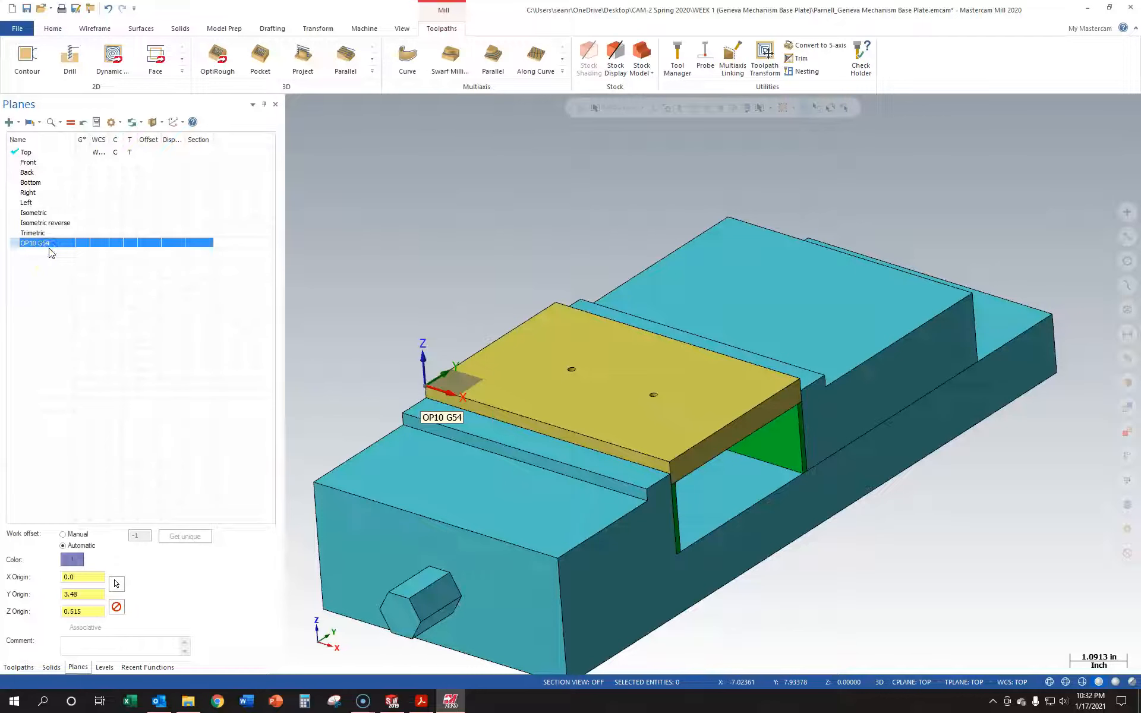
Make OP10 G54 the active WCS, construction plane and tool plane, and save the file
{"action": "left_click", "coordinate": [71, 123]}
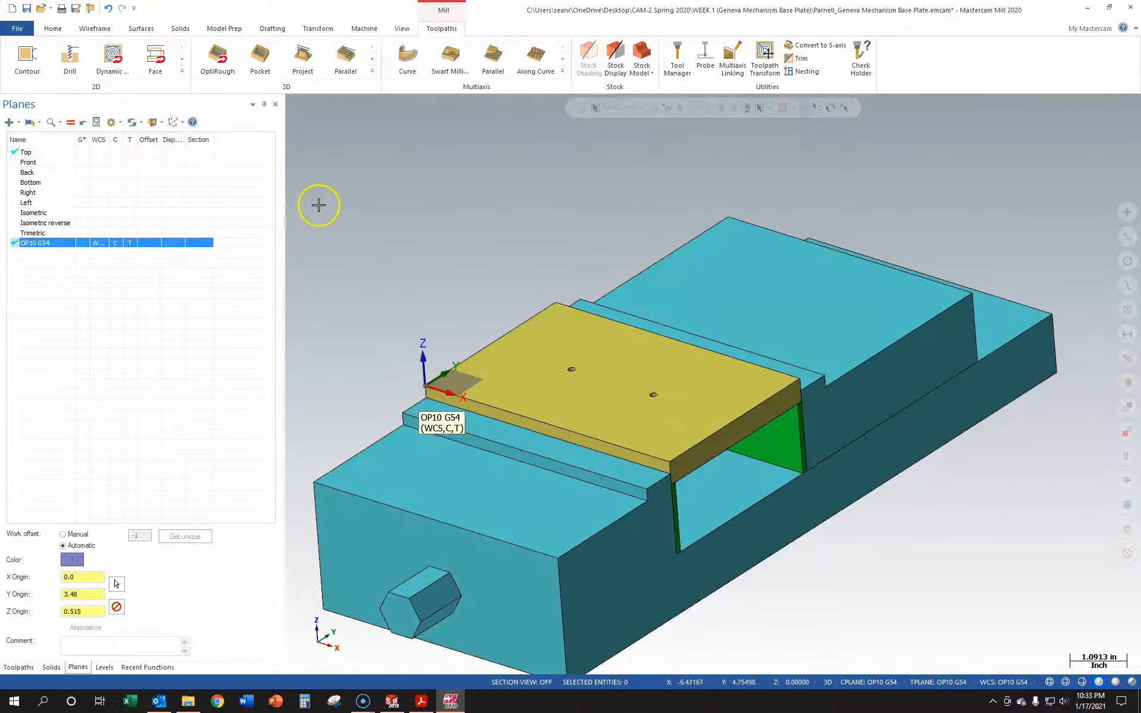
{"action": "left_click", "coordinate": [27, 9]}
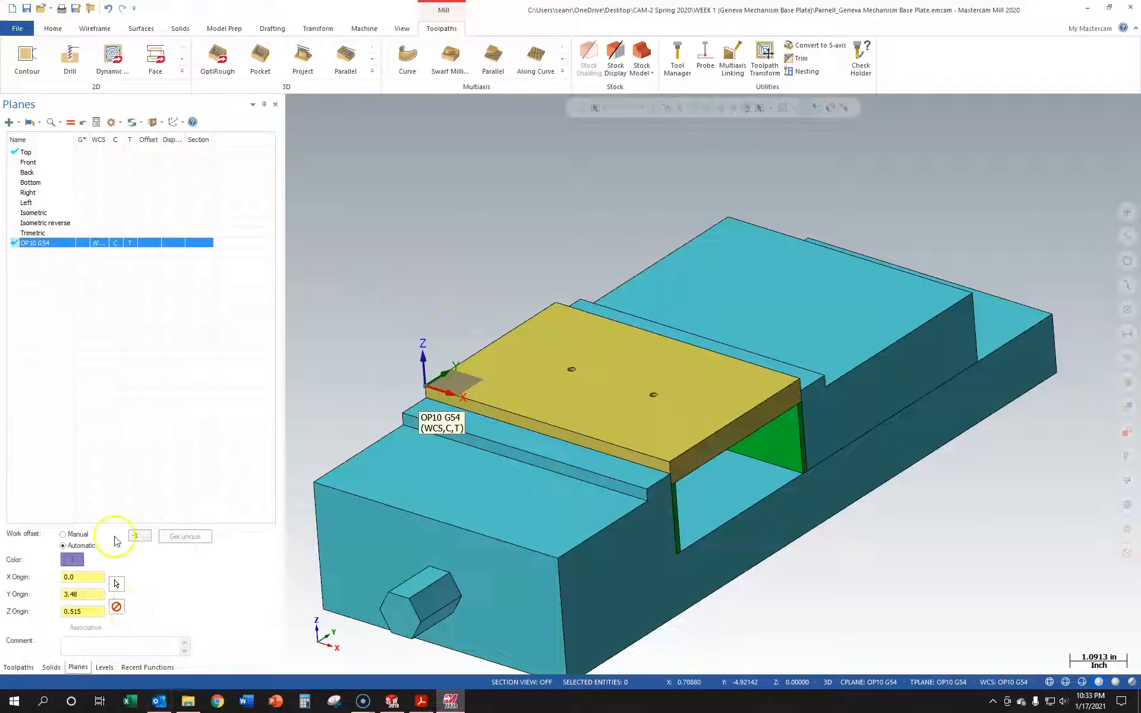
Show the OP 10 Stock level again and set the machine group's stock plane to OP10 G54
{"action": "left_click", "coordinate": [104, 667]}
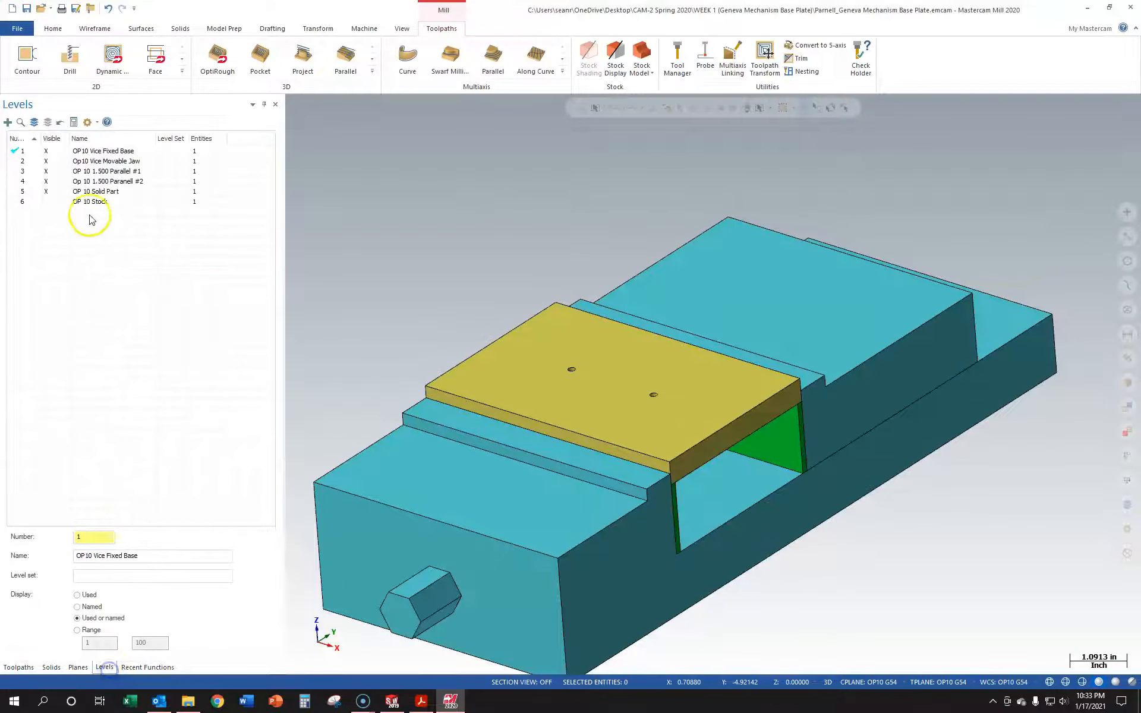
{"action": "left_click", "coordinate": [58, 202]}
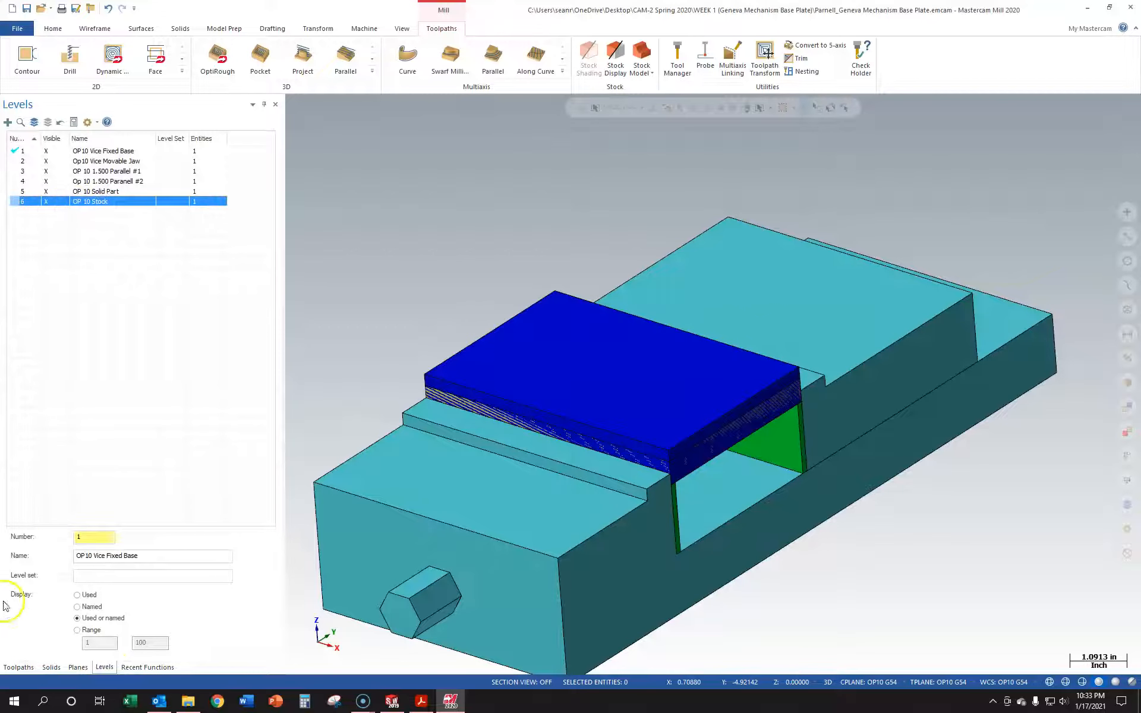
{"action": "left_click", "coordinate": [13, 668]}
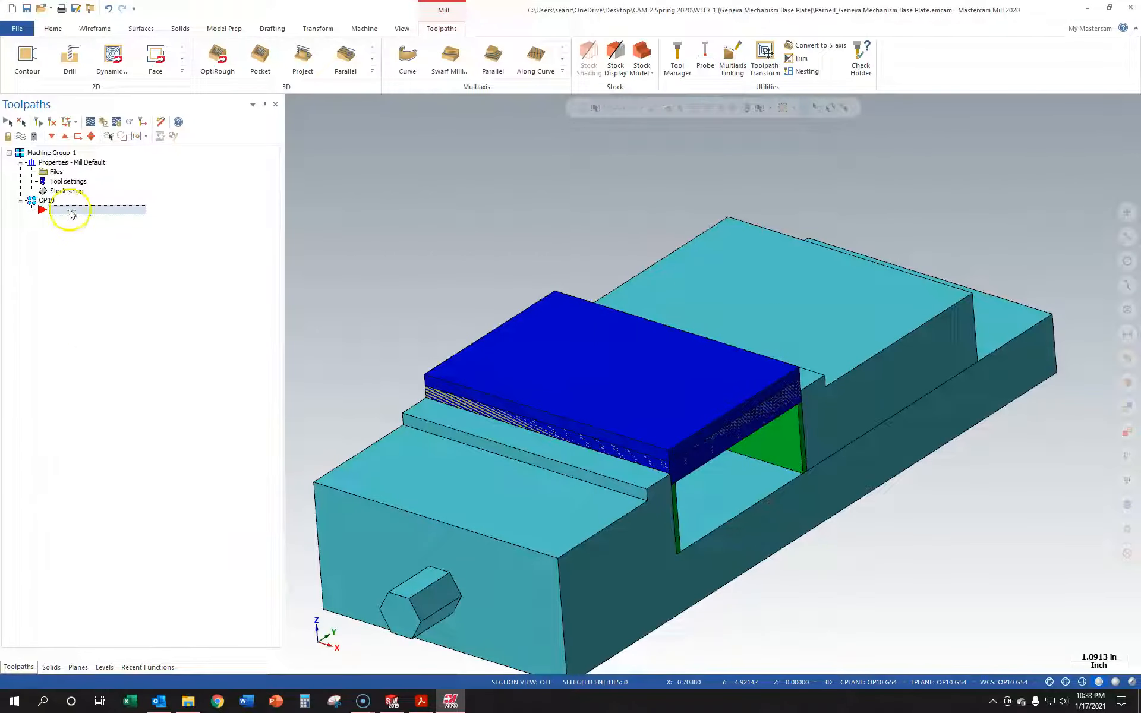
{"action": "left_click", "coordinate": [66, 191]}
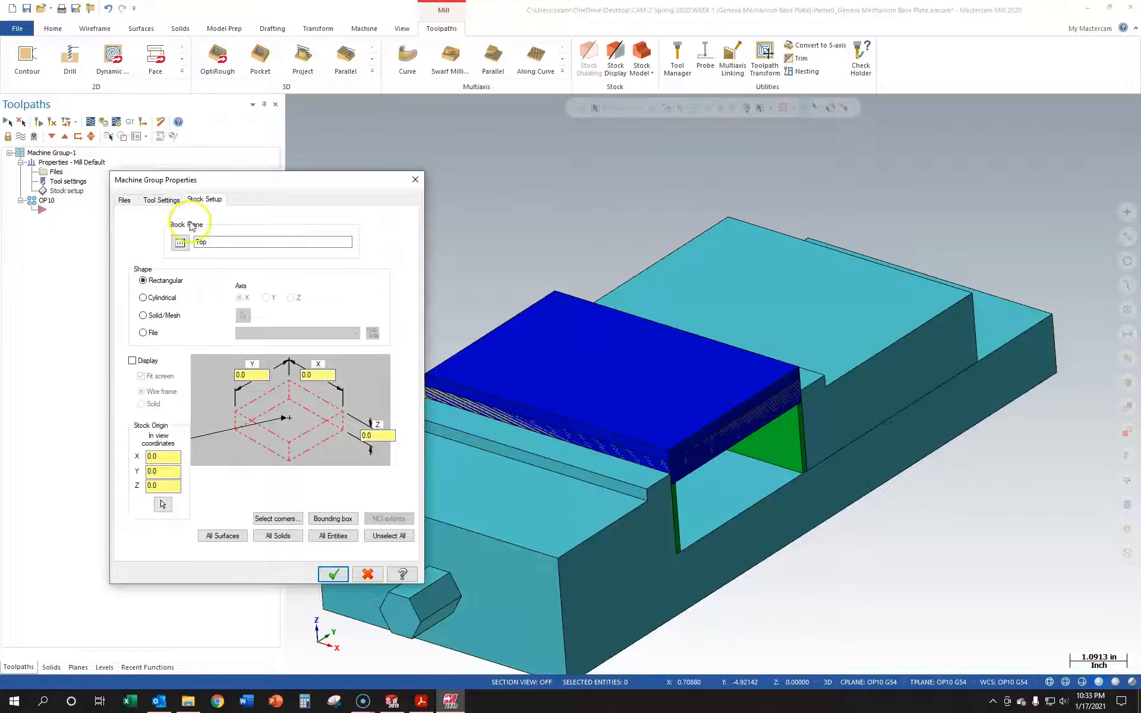
{"action": "left_click", "coordinate": [180, 242]}
{"action": "scroll", "coordinate": [107, 226], "scroll_direction": "down", "scroll_amount": 1}
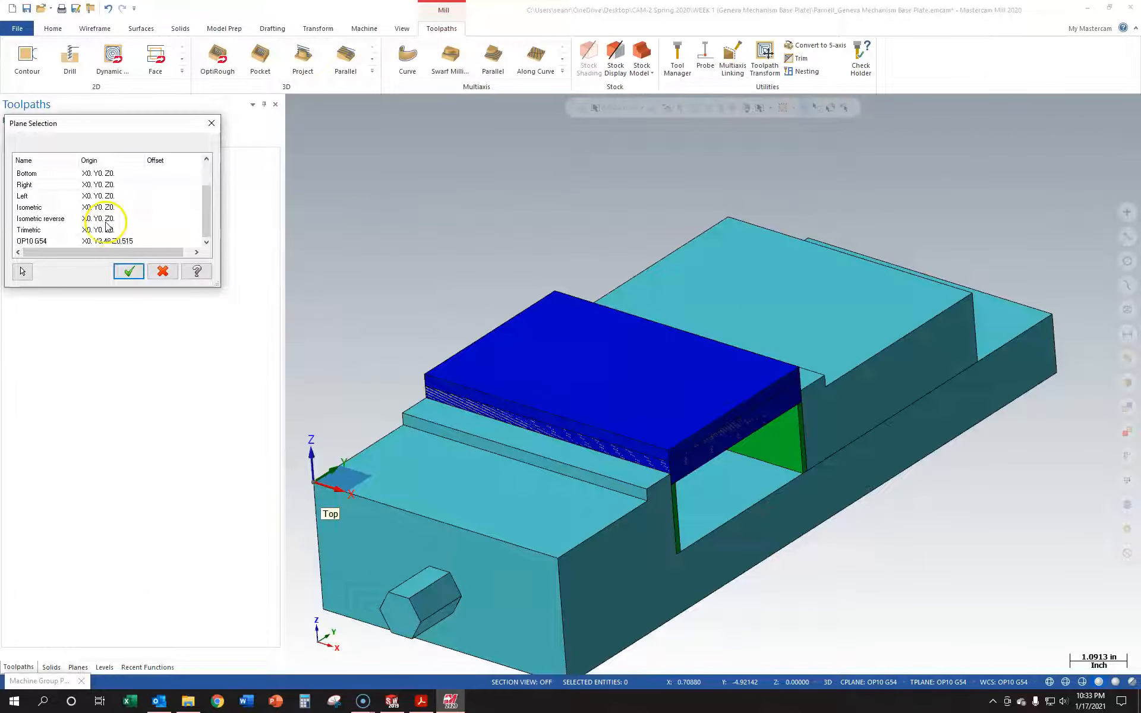
{"action": "left_click", "coordinate": [36, 241]}
{"action": "left_click", "coordinate": [143, 272]}
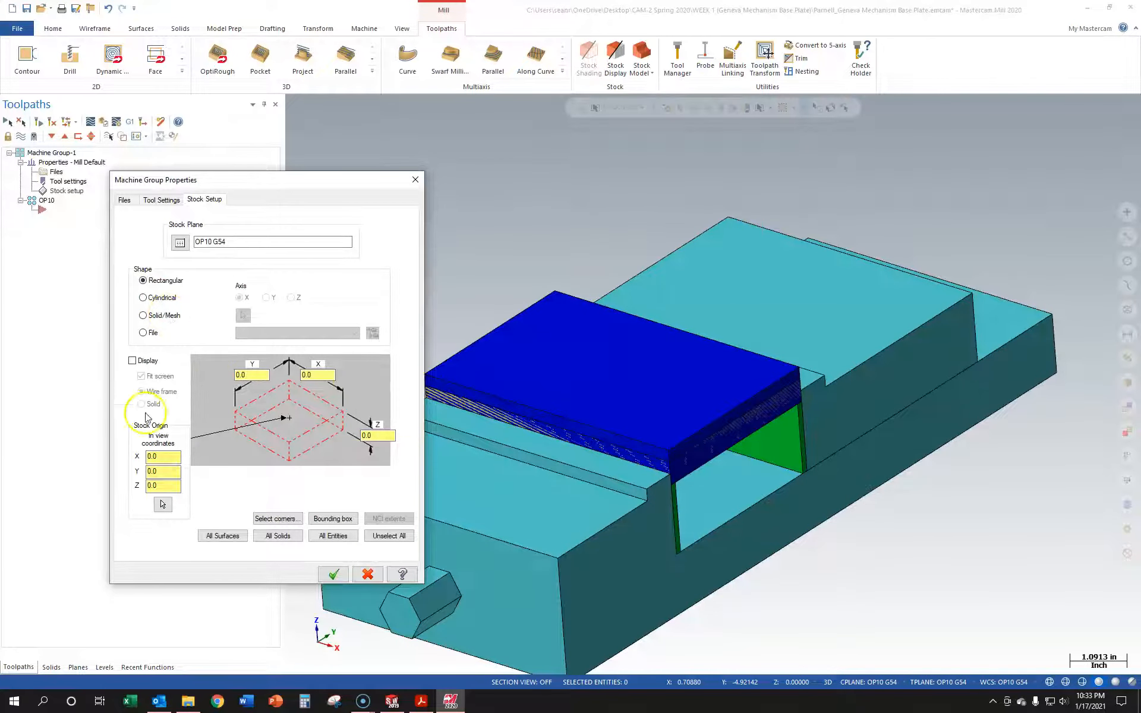
Set the stock shape to Solid/Mesh and pick the blue stock block as its solid
{"action": "left_click", "coordinate": [159, 316]}
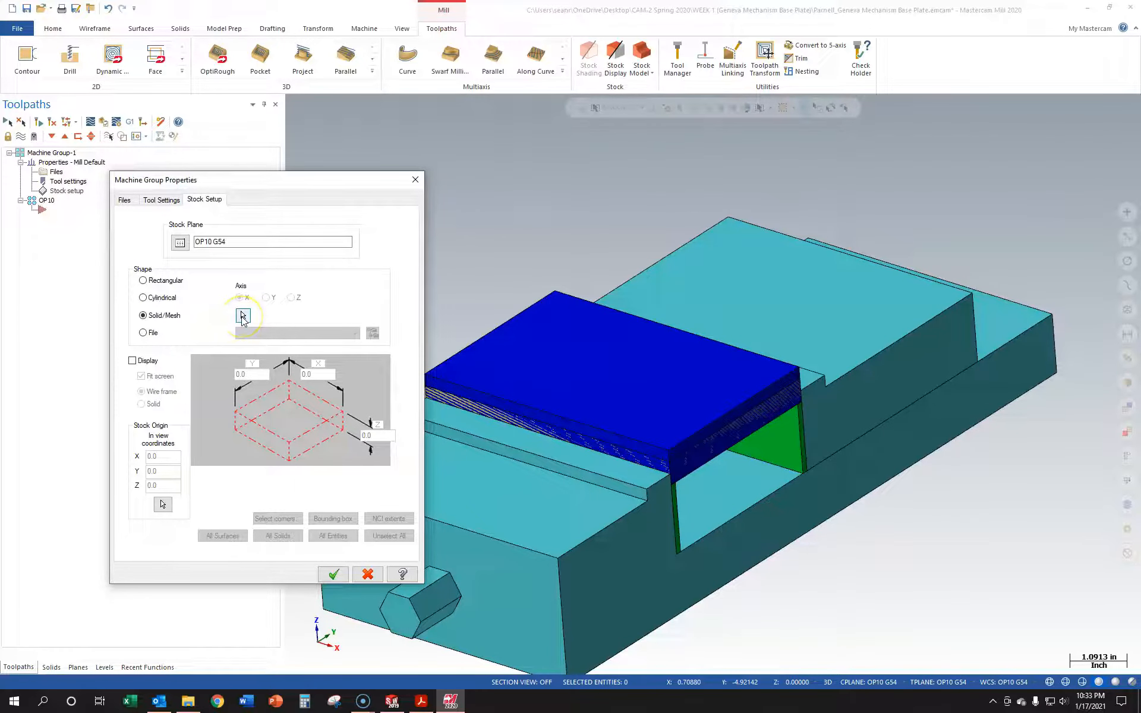
{"action": "left_click", "coordinate": [243, 316]}
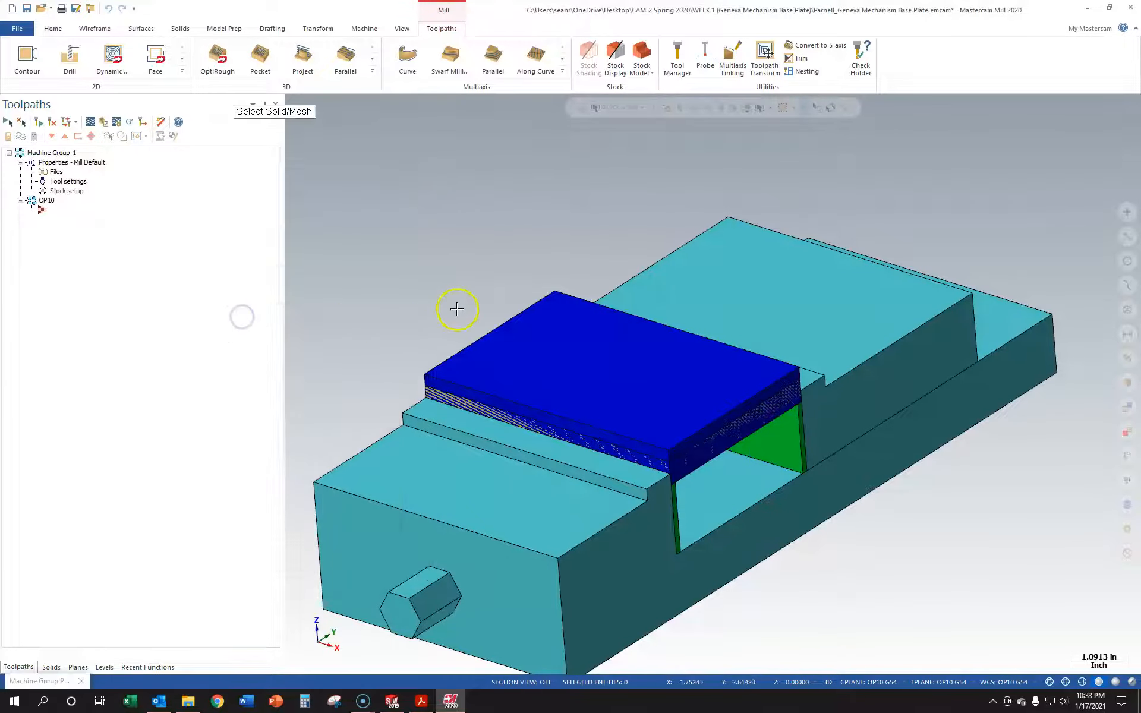
{"action": "left_click", "coordinate": [492, 357]}
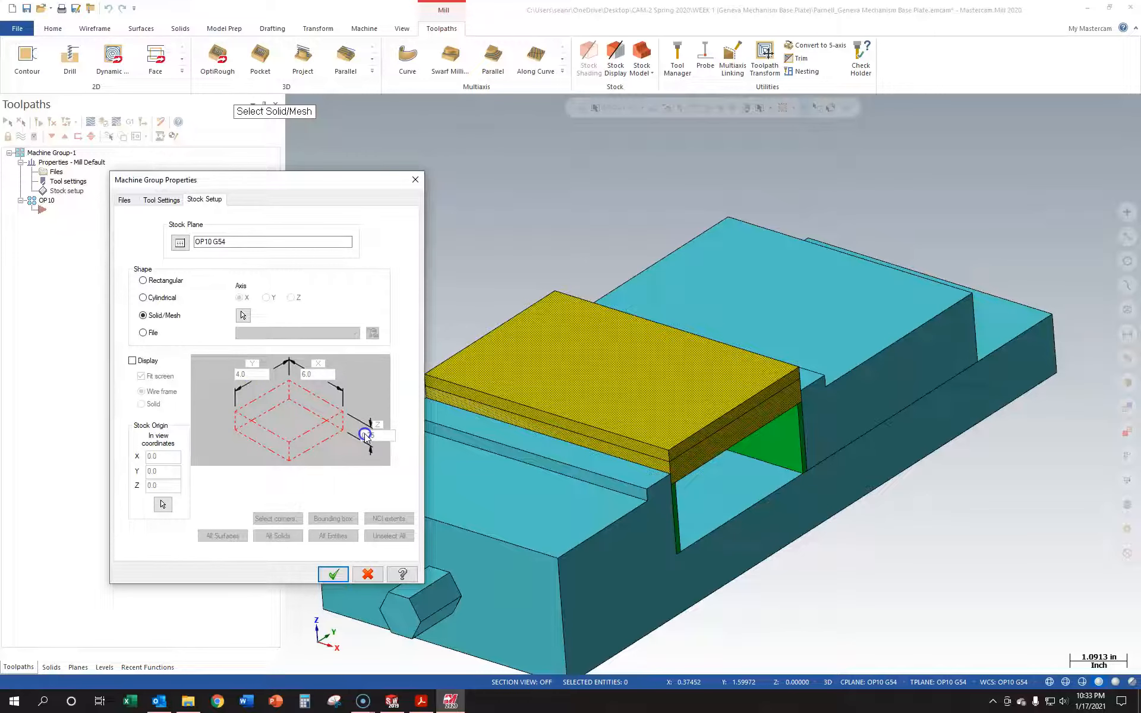
Turn on the stock display as a wire frame with Fit screen and accept the stock setup
{"action": "left_click", "coordinate": [145, 363]}
{"action": "left_click", "coordinate": [154, 395]}
{"action": "left_click", "coordinate": [155, 410]}
{"action": "left_click", "coordinate": [168, 391]}
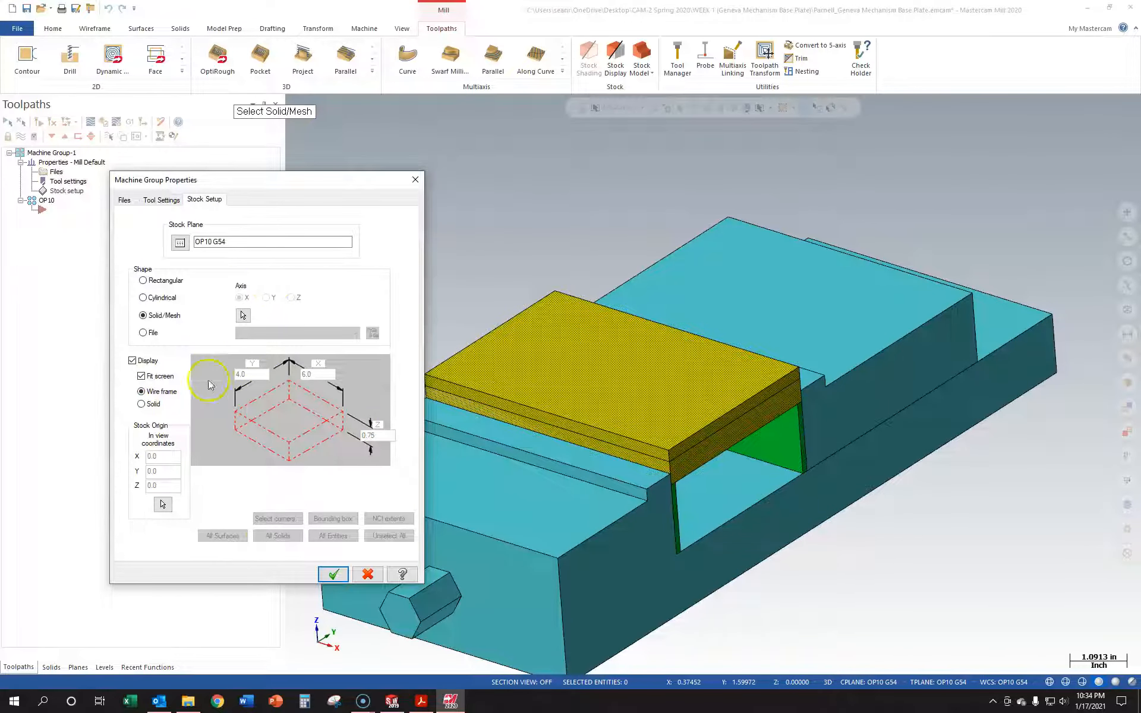
{"action": "left_click", "coordinate": [333, 574]}
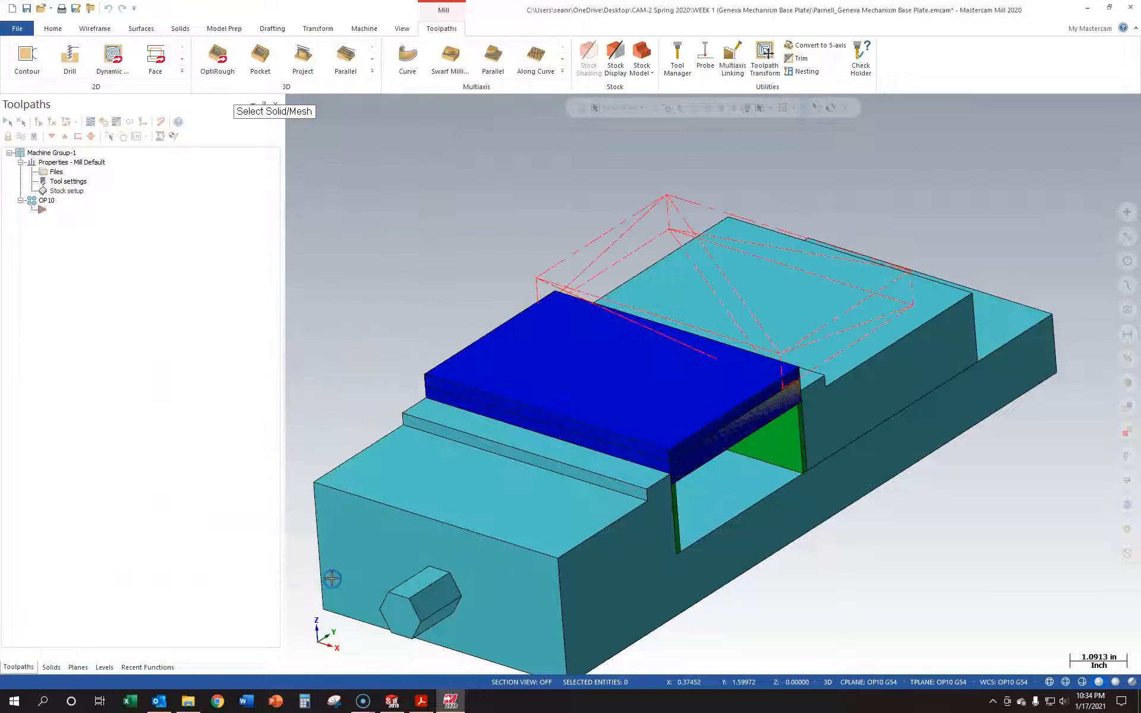
{"action": "middle_click_drag", "start_coordinate": [440, 267], "coordinate": [431, 298]}
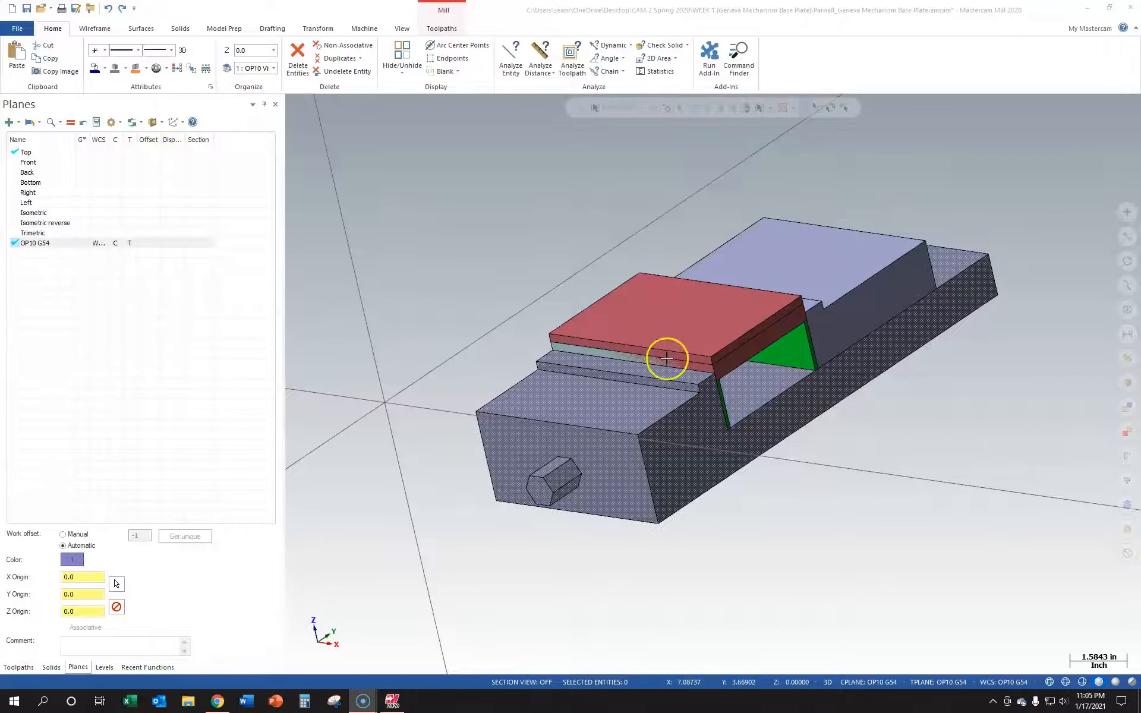
Make the Top plane the active WCS, construction plane and tool plane
{"action": "mouse_move", "coordinate": [469, 315]}
{"action": "middle_mouse_down"}
{"action": "mouse_move", "coordinate": [527, 283]}
{"action": "mouse_move", "coordinate": [465, 267]}
{"action": "mouse_move", "coordinate": [463, 301]}
{"action": "middle_mouse_up"}
{"action": "left_click", "coordinate": [25, 152]}
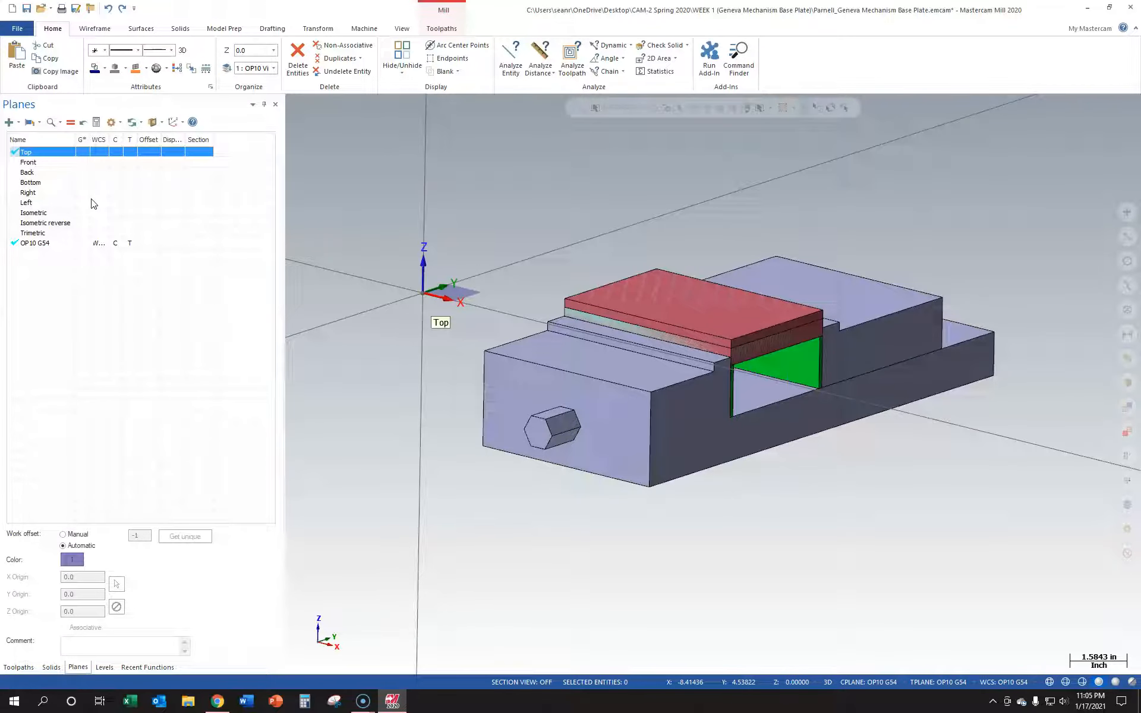
{"action": "middle_click_drag", "start_coordinate": [674, 177], "coordinate": [668, 204]}
{"action": "scroll", "coordinate": [717, 186], "scroll_direction": "down", "scroll_amount": 1}
{"action": "scroll", "coordinate": [864, 165], "scroll_direction": "up", "scroll_amount": 1}
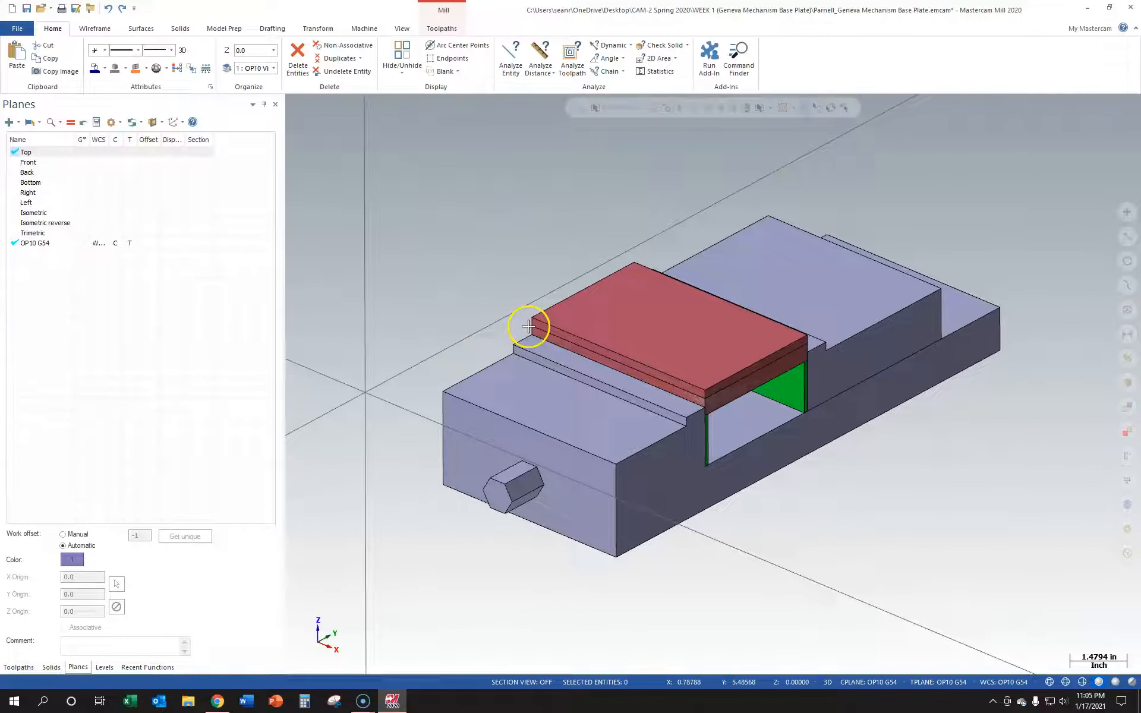
{"action": "left_click", "coordinate": [68, 152]}
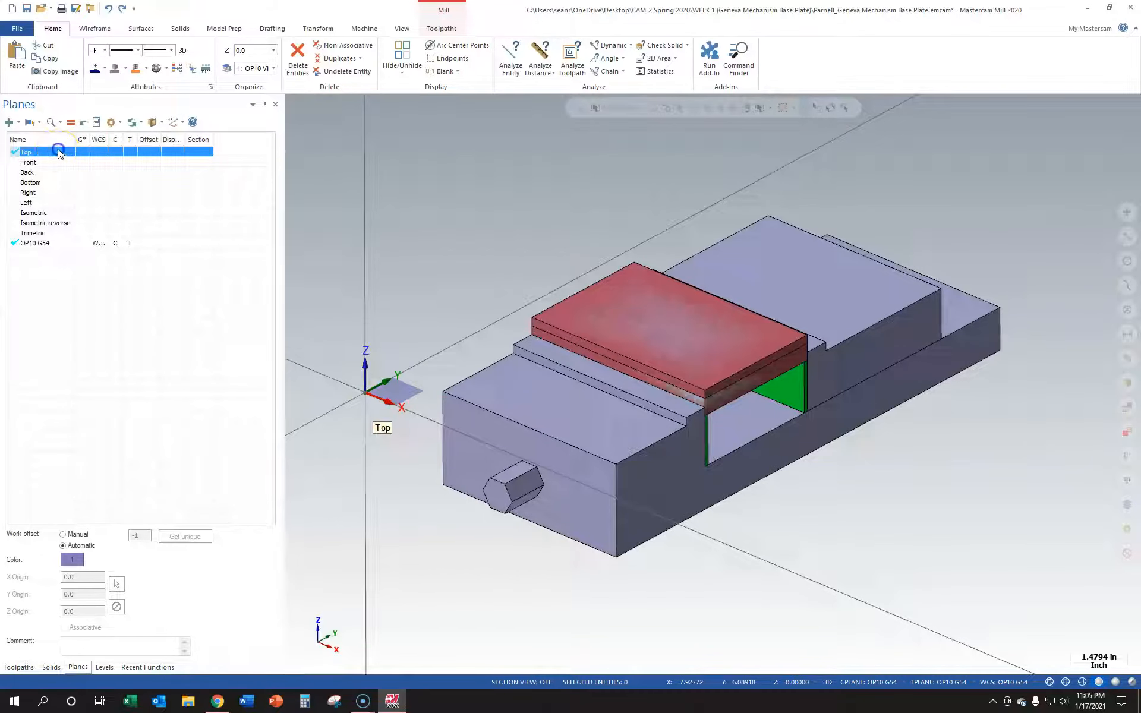
{"action": "left_click", "coordinate": [70, 122]}
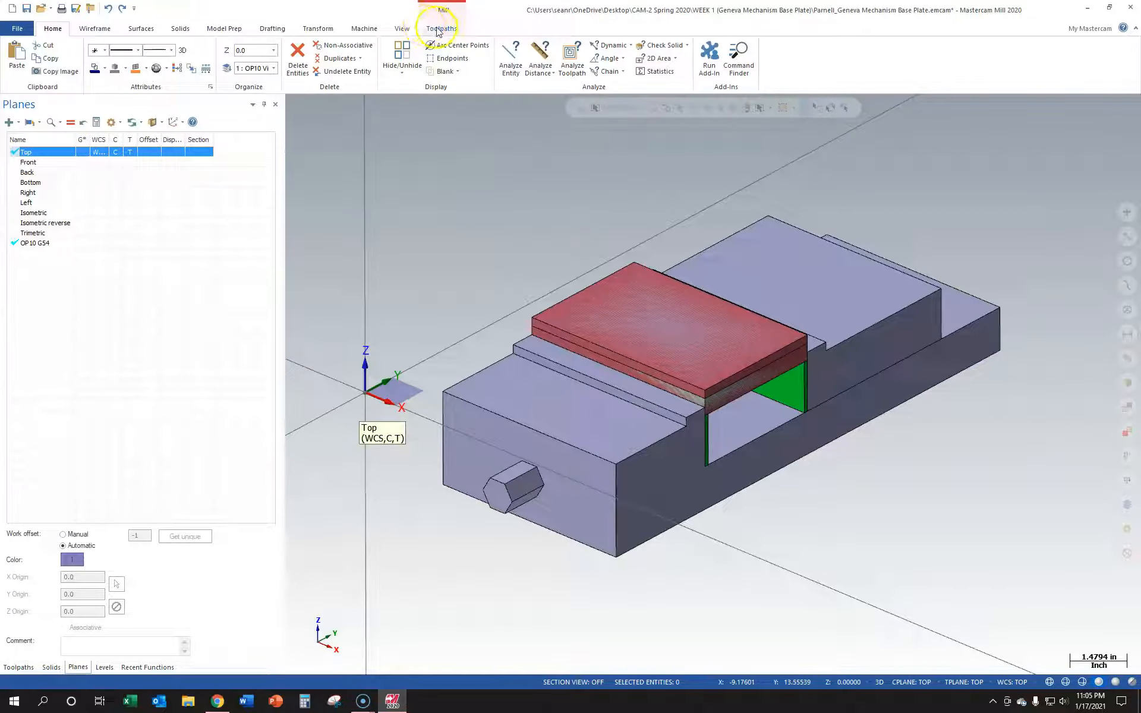
Use Move to Origin to shift the whole vise assembly from the solid part's upper front-left corner to the origin
{"action": "left_click", "coordinate": [95, 29]}
{"action": "left_click", "coordinate": [339, 29]}
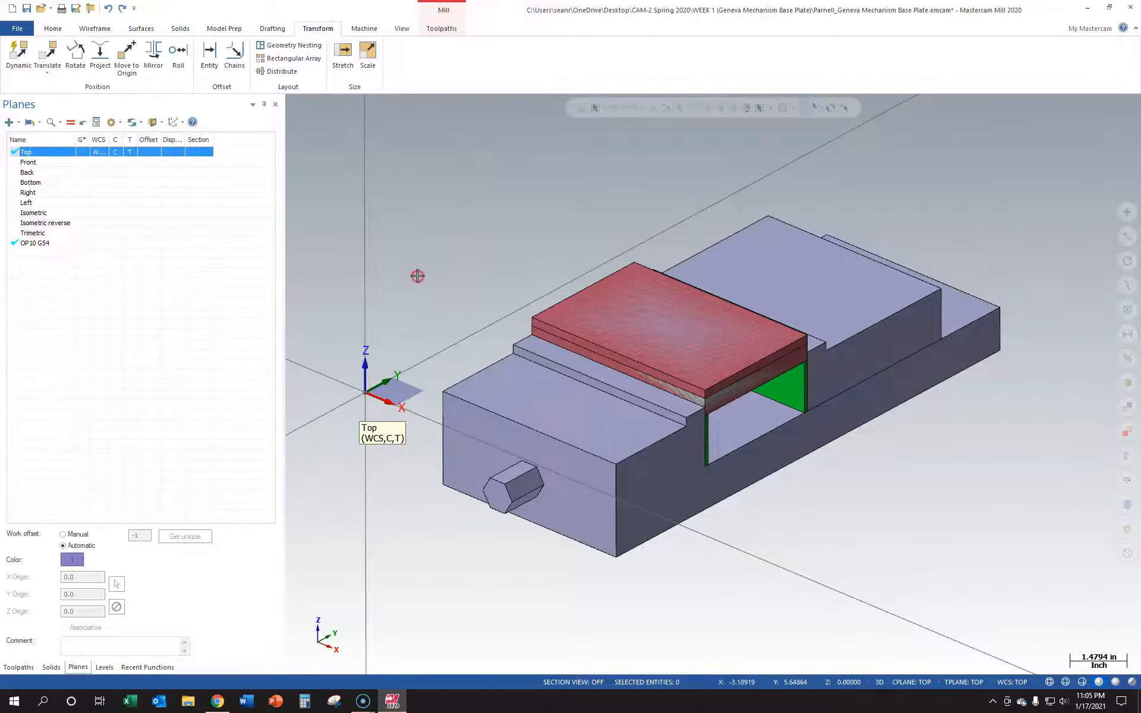
{"action": "middle_click_drag", "start_coordinate": [417, 275], "coordinate": [418, 248]}
{"action": "scroll", "coordinate": [418, 248], "scroll_direction": "up", "scroll_amount": 1}
{"action": "middle_click_drag", "start_coordinate": [523, 229], "coordinate": [522, 248]}
{"action": "left_click", "coordinate": [59, 153]}
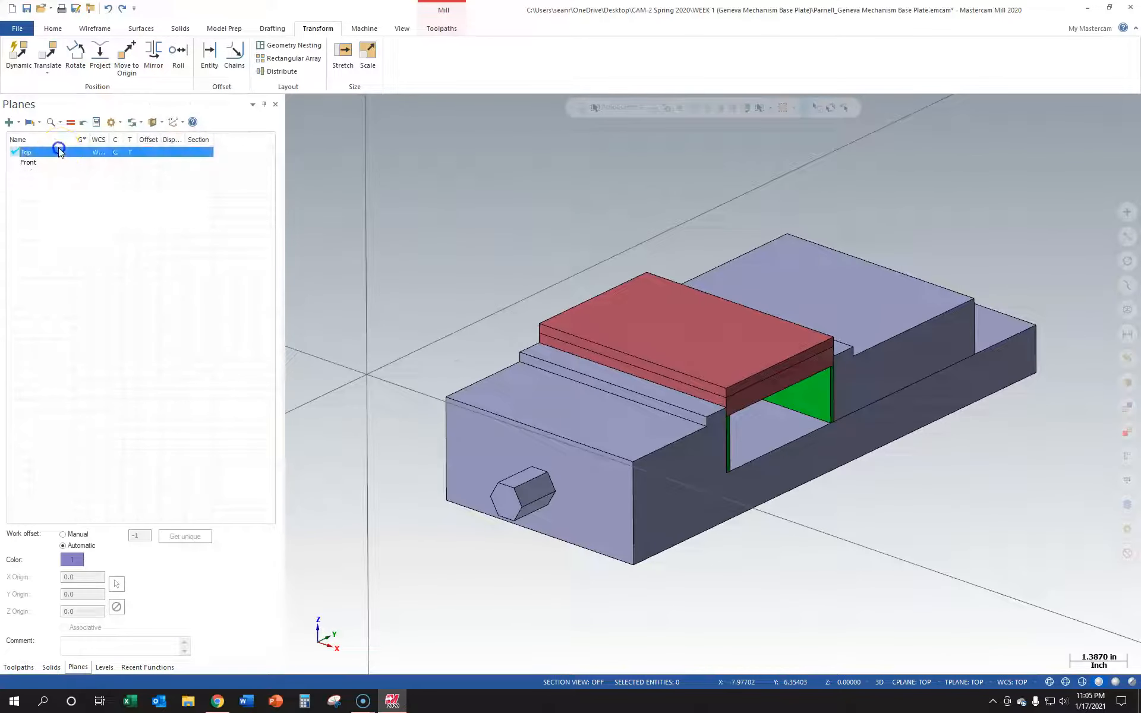
{"action": "left_click", "coordinate": [130, 60]}
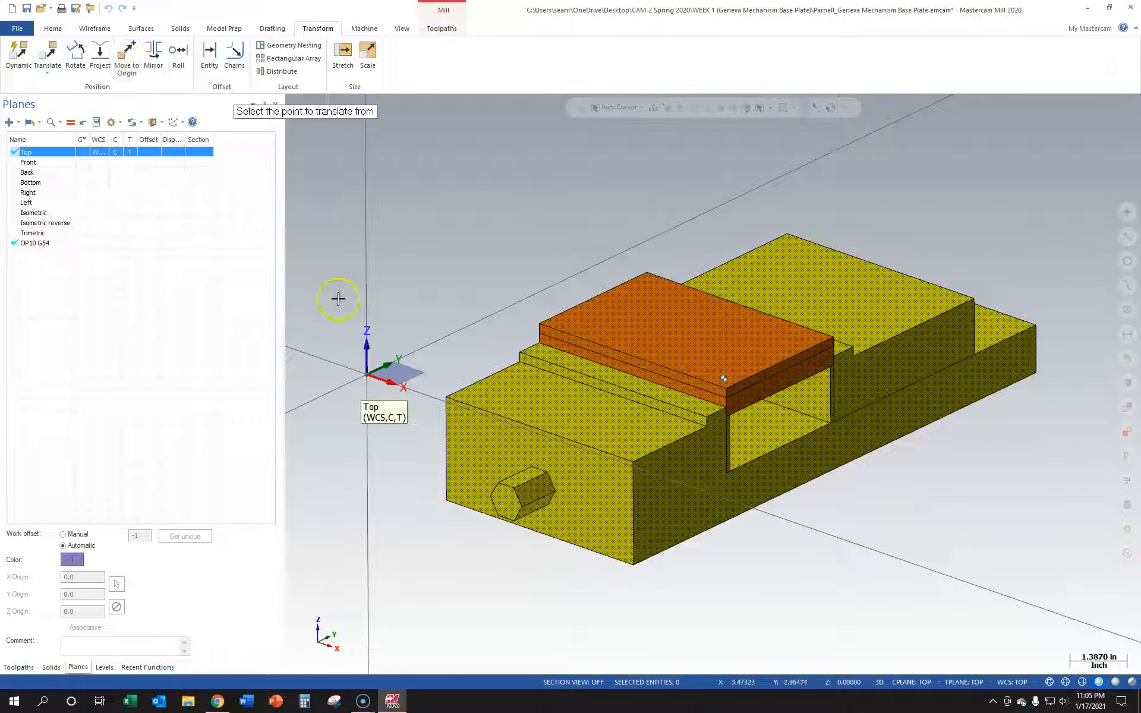
{"action": "left_click", "coordinate": [538, 334]}
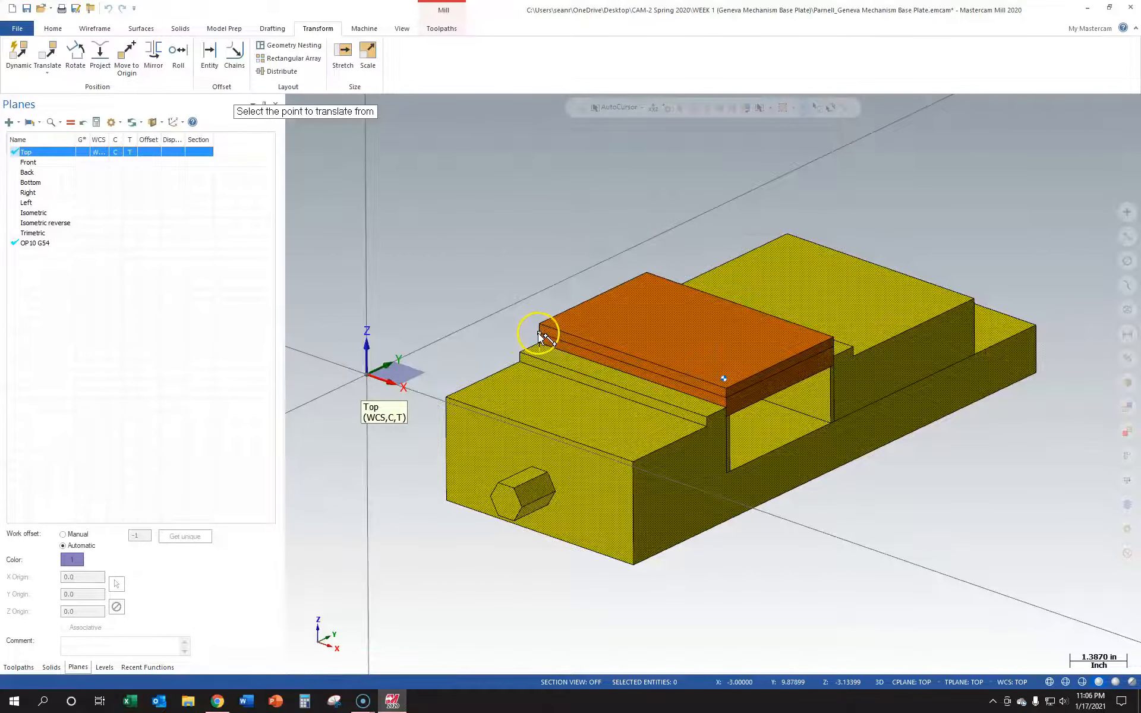
{"action": "scroll", "coordinate": [375, 381], "scroll_direction": "up", "scroll_amount": 4}
{"action": "scroll", "coordinate": [374, 382], "scroll_direction": "down", "scroll_amount": 8}
{"action": "scroll", "coordinate": [356, 379], "scroll_direction": "up", "scroll_amount": 5}
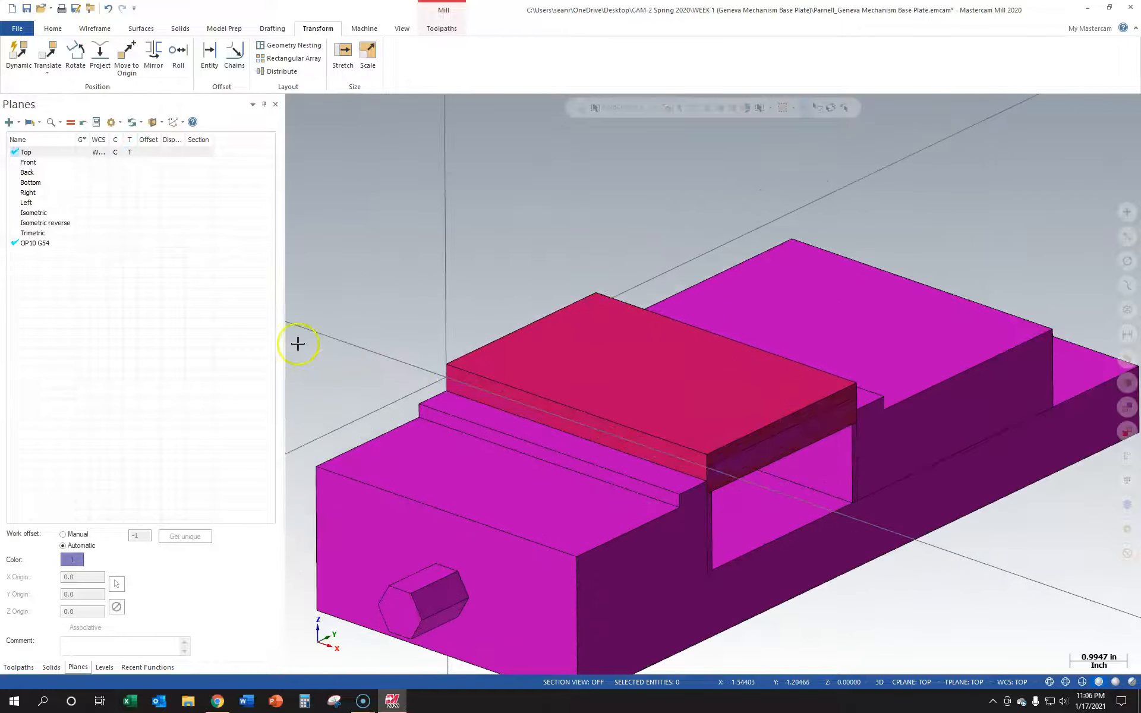
Make OP10 G54 the active WCS, construction plane and tool plane, and pick the part's upper front-left corner as its origin
{"action": "left_click", "coordinate": [39, 151]}
{"action": "left_click", "coordinate": [53, 243]}
{"action": "left_click", "coordinate": [53, 244]}
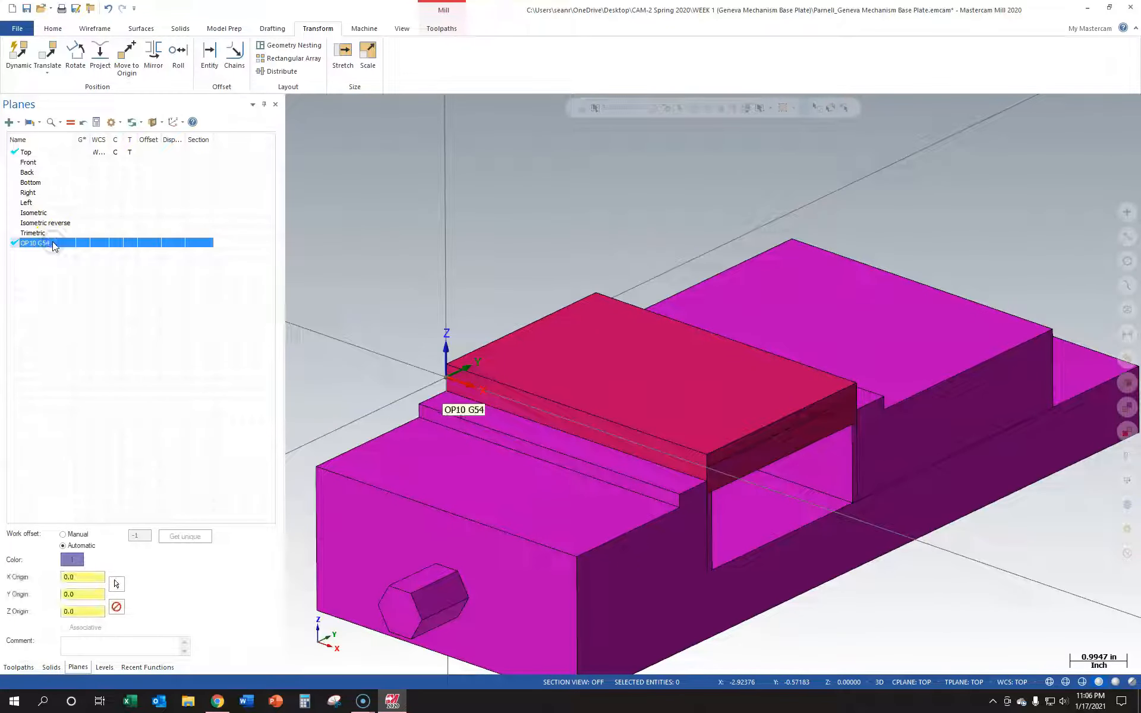
{"action": "left_click", "coordinate": [69, 123]}
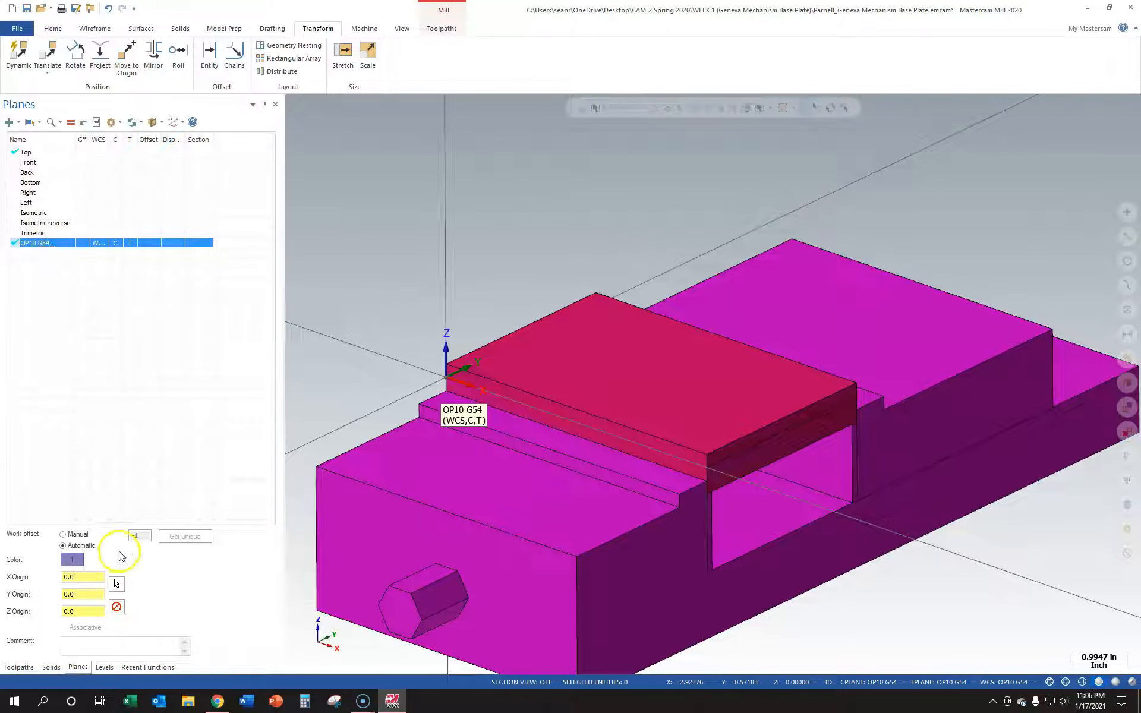
{"action": "left_click", "coordinate": [117, 585]}
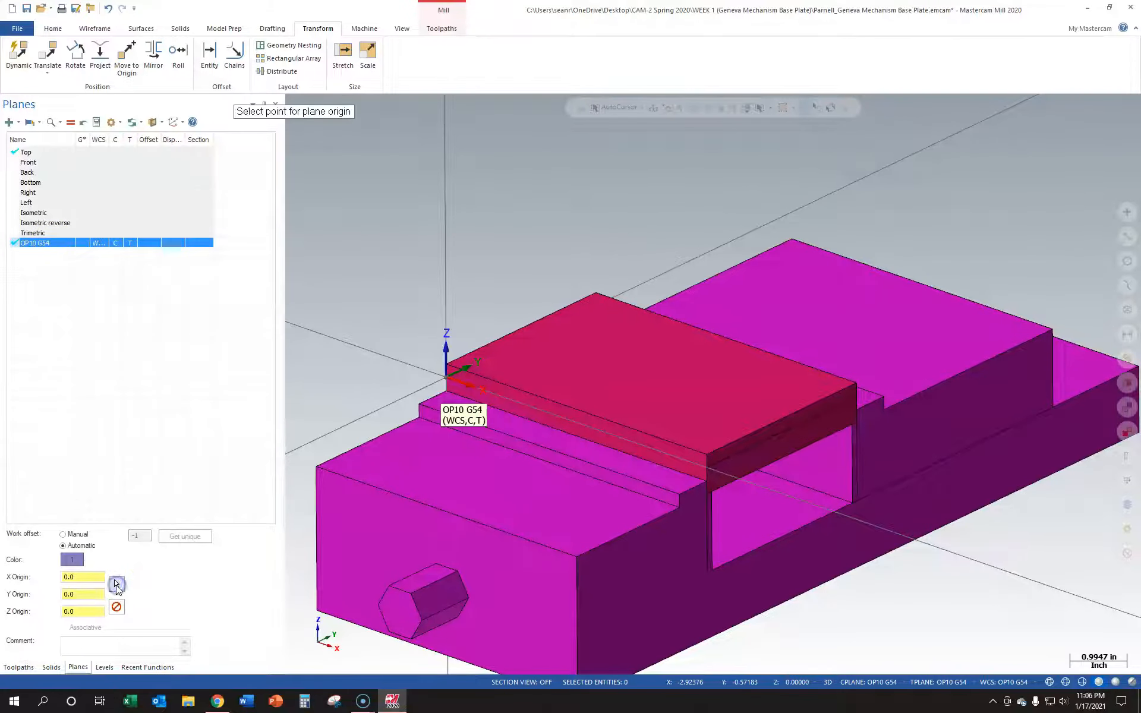
{"action": "left_click", "coordinate": [444, 377]}
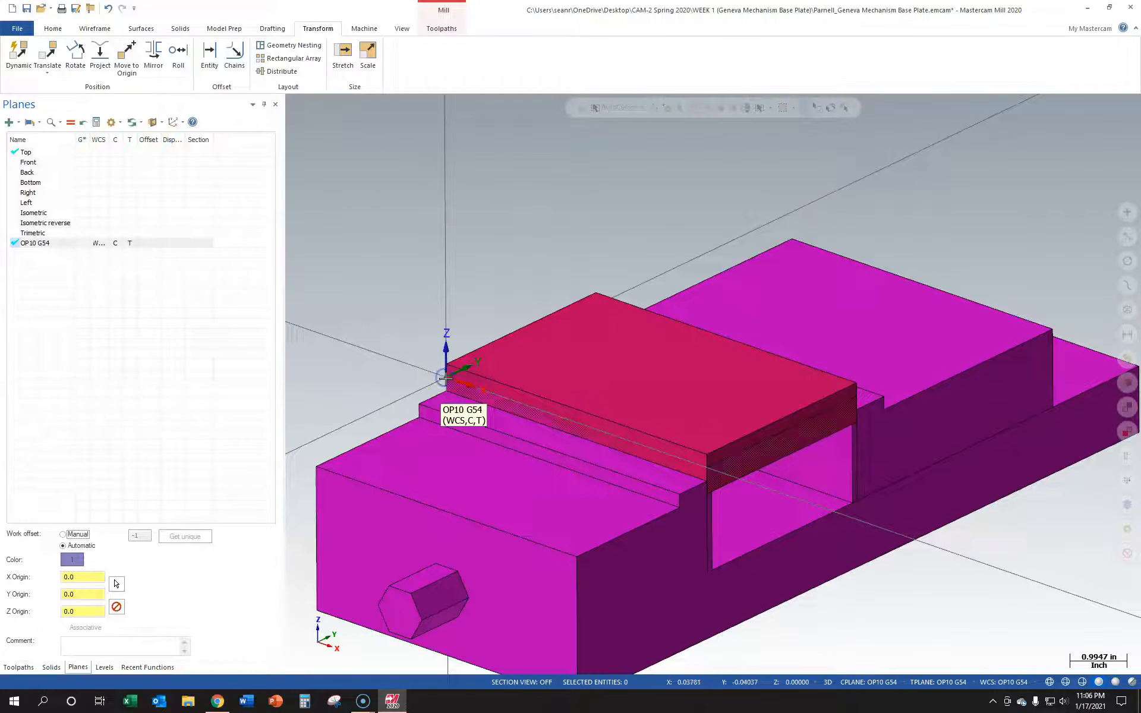
{"action": "left_click", "coordinate": [45, 246]}
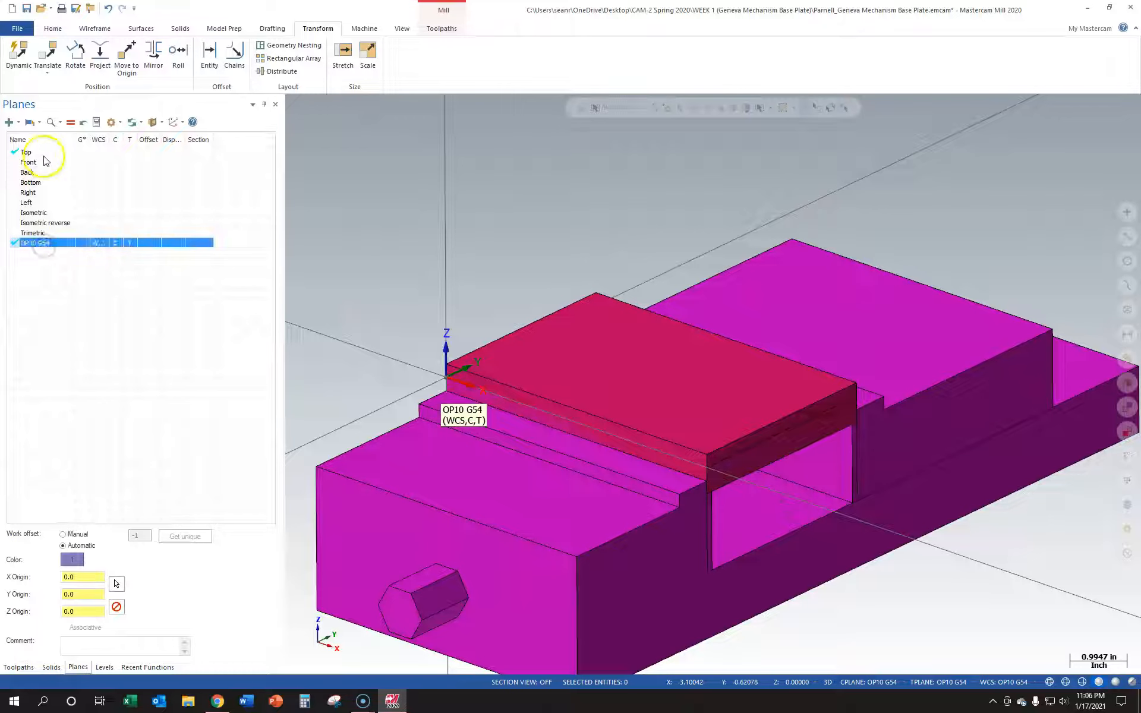
{"action": "left_click", "coordinate": [45, 153]}
{"action": "left_click", "coordinate": [45, 243]}
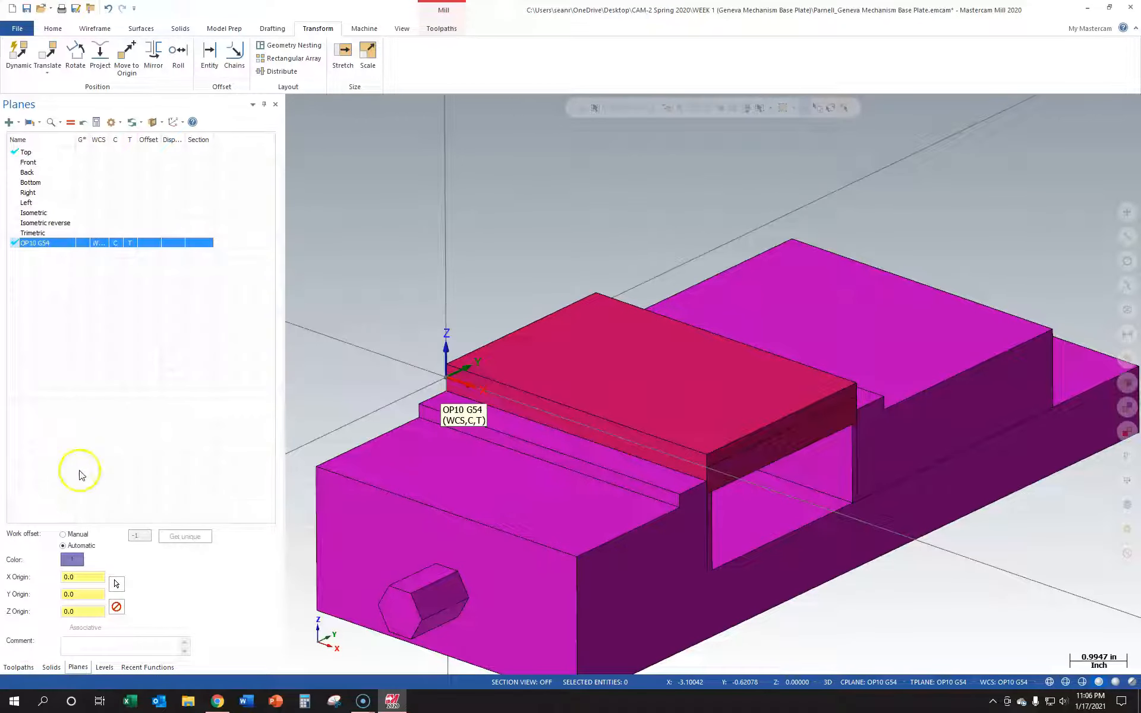
Review the machine group's stock setup for the OP10 G54 stock plane and Solid/Mesh shape, and accept it
{"action": "left_click", "coordinate": [31, 667]}
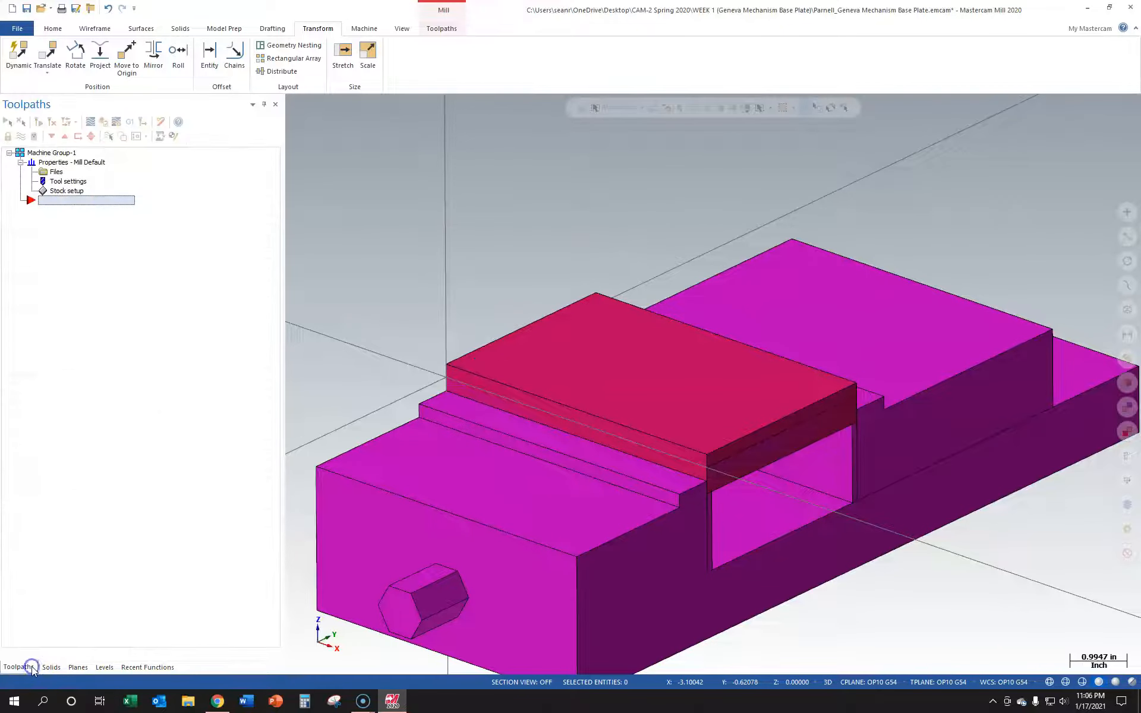
{"action": "left_click", "coordinate": [67, 191]}
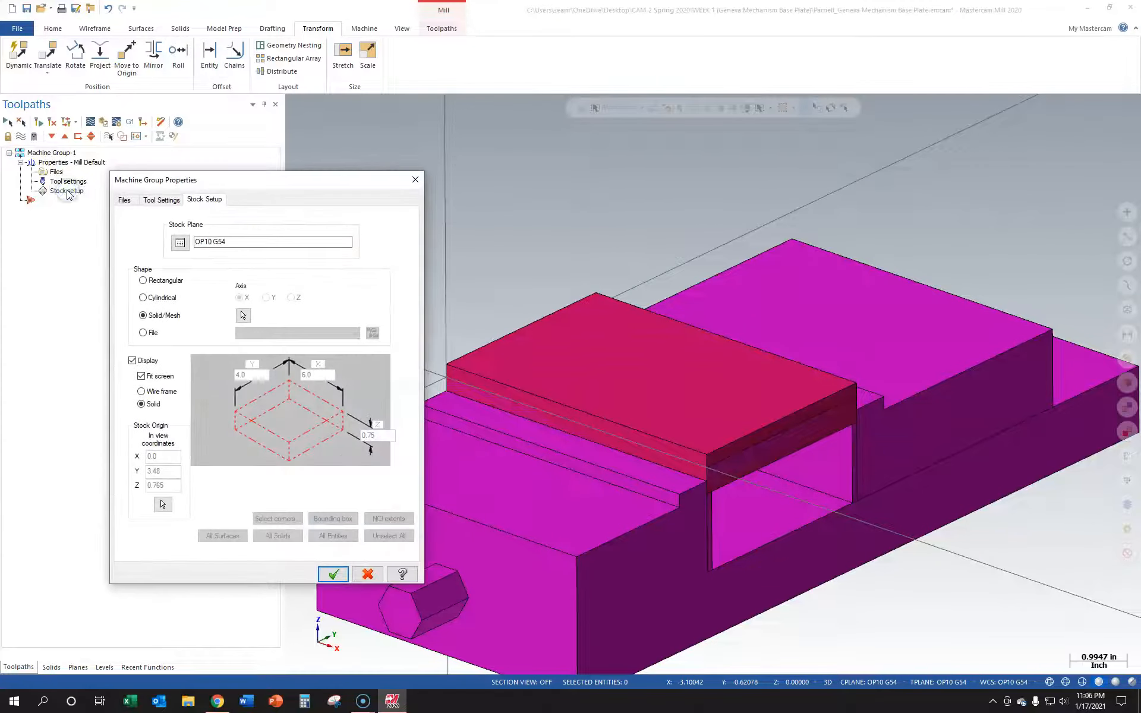
{"action": "left_click", "coordinate": [257, 242]}
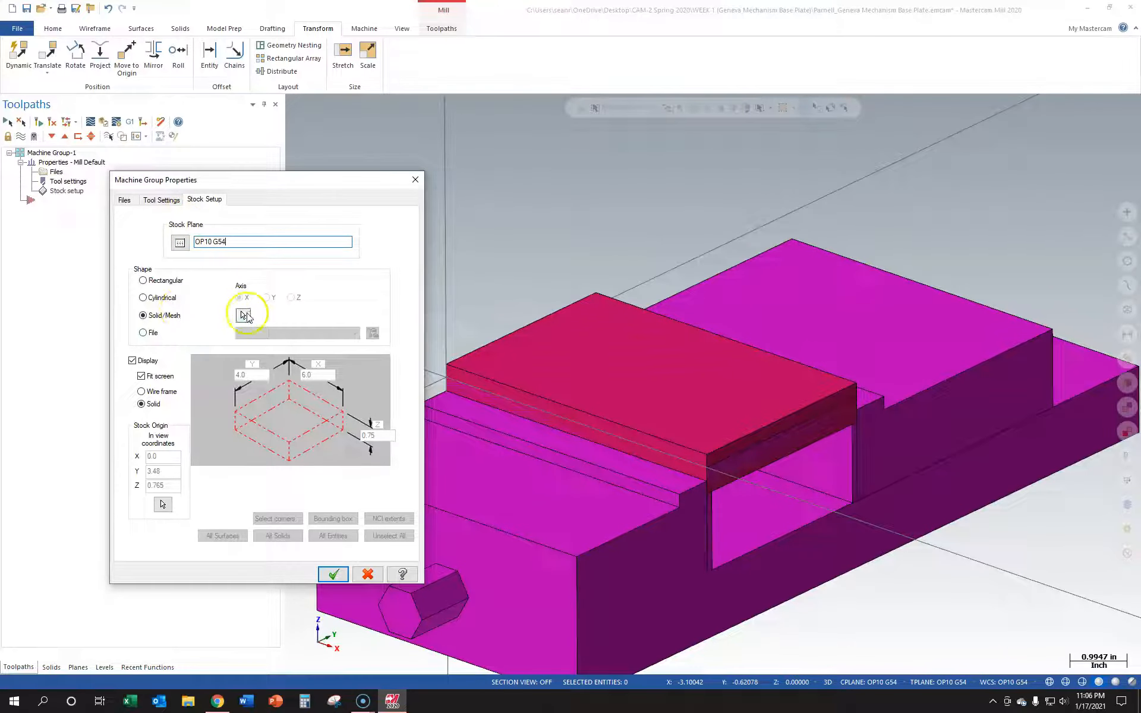
{"action": "left_click", "coordinate": [334, 574]}
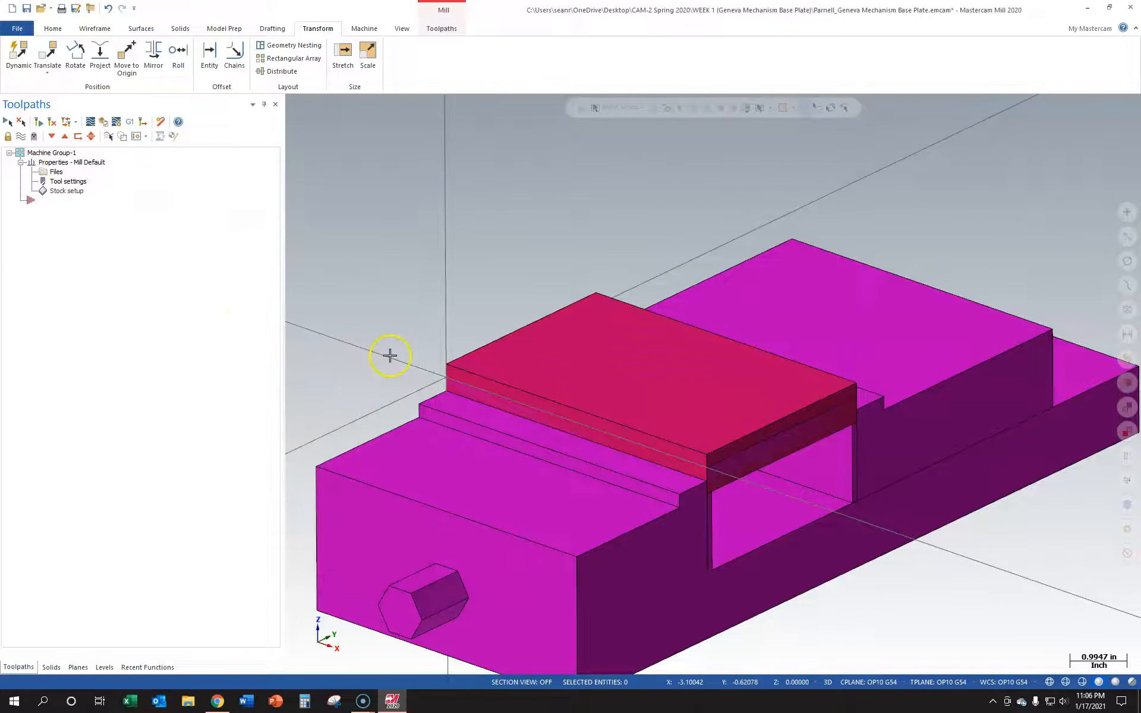
View the assembly from the top and in isometric, and hide the OP 10 Stock level
{"action": "key", "text": "alt+1"}
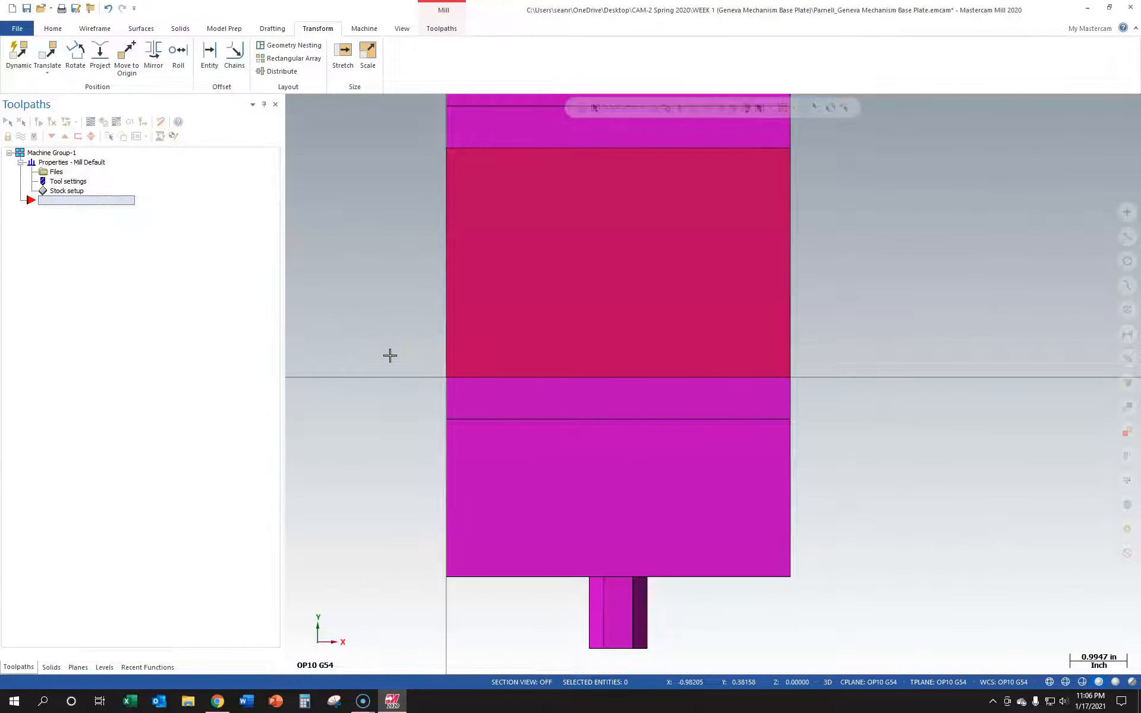
{"action": "scroll", "coordinate": [380, 386], "scroll_direction": "down", "scroll_amount": 3}
{"action": "right_click", "coordinate": [366, 416]}
{"action": "left_click", "coordinate": [397, 523]}
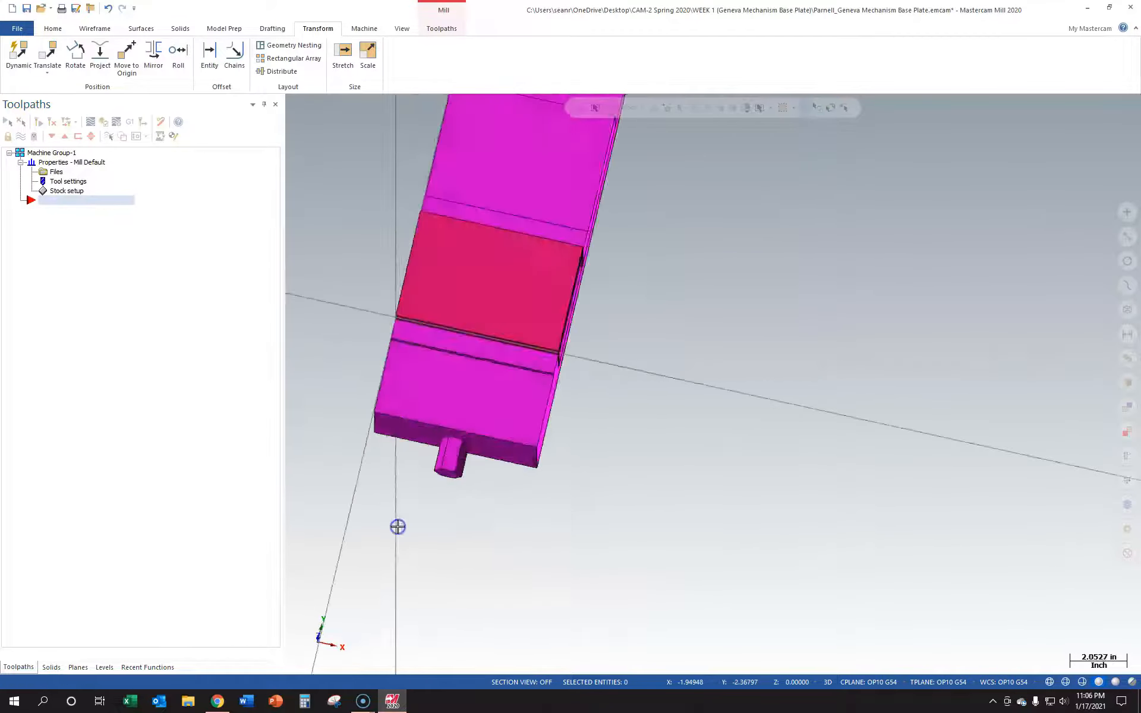
{"action": "scroll", "coordinate": [388, 239], "scroll_direction": "down", "scroll_amount": 3}
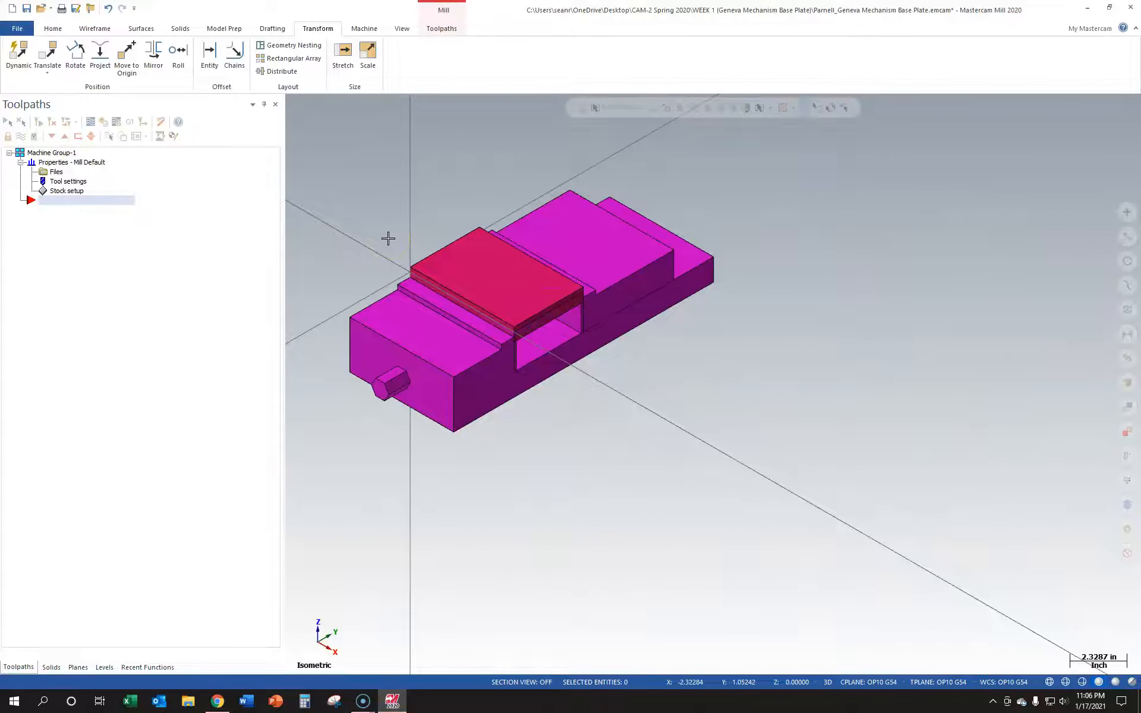
{"action": "scroll", "coordinate": [307, 166], "scroll_direction": "up", "scroll_amount": 3}
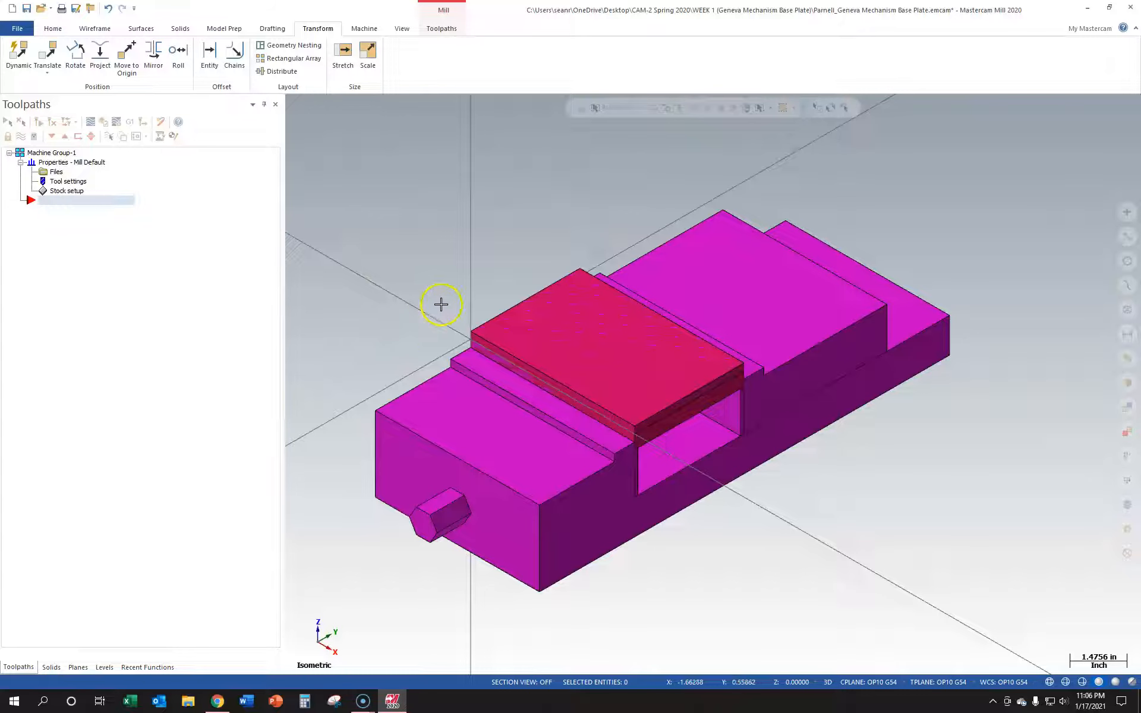
{"action": "left_click", "coordinate": [104, 667]}
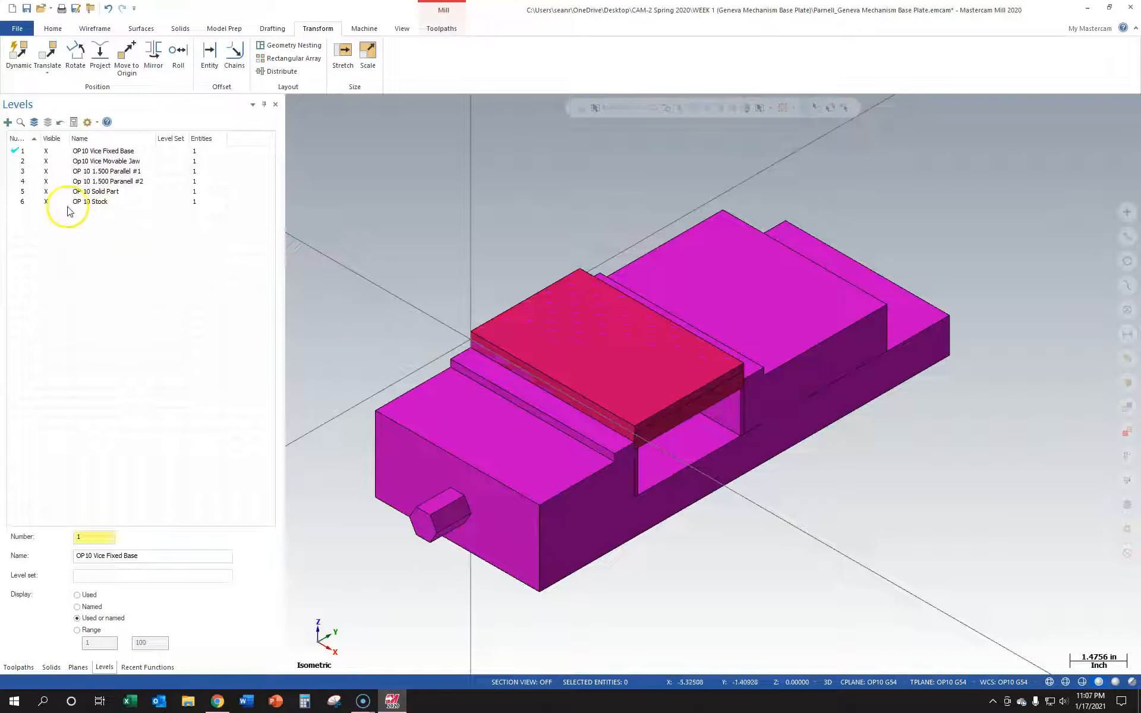
{"action": "left_click", "coordinate": [130, 202]}
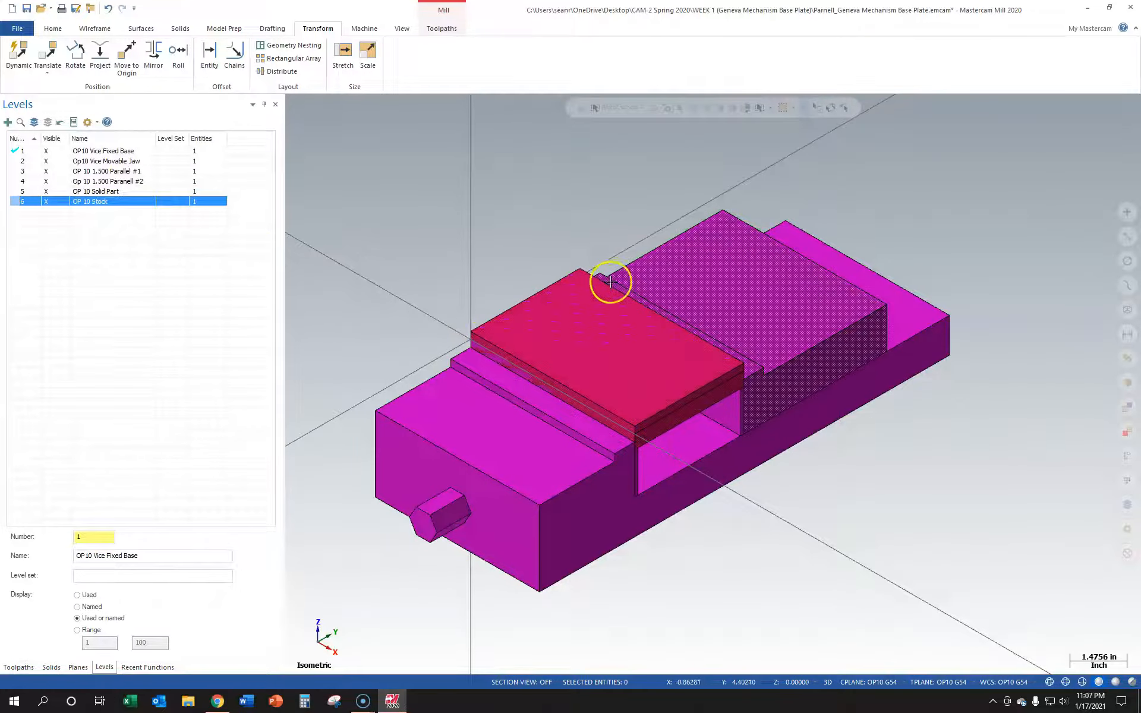
{"action": "left_click", "coordinate": [54, 202]}
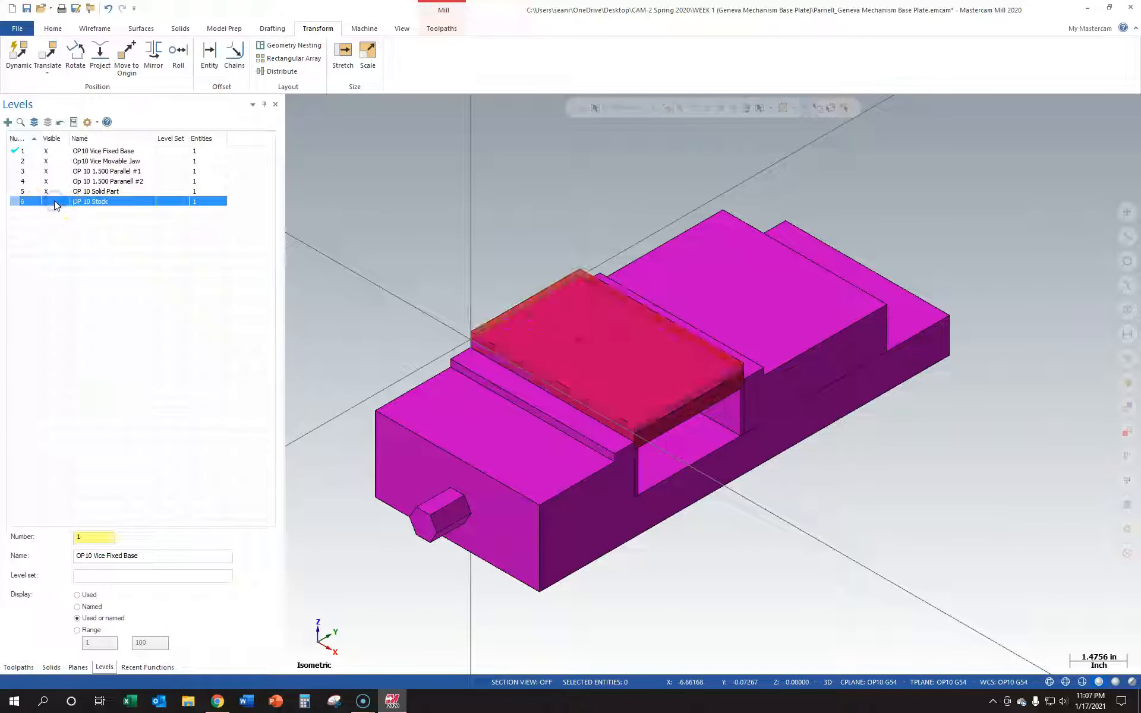
Inspect the part within the stock display and clear the transform result colors from the assembly
{"action": "middle_click_drag", "start_coordinate": [438, 250], "coordinate": [440, 190]}
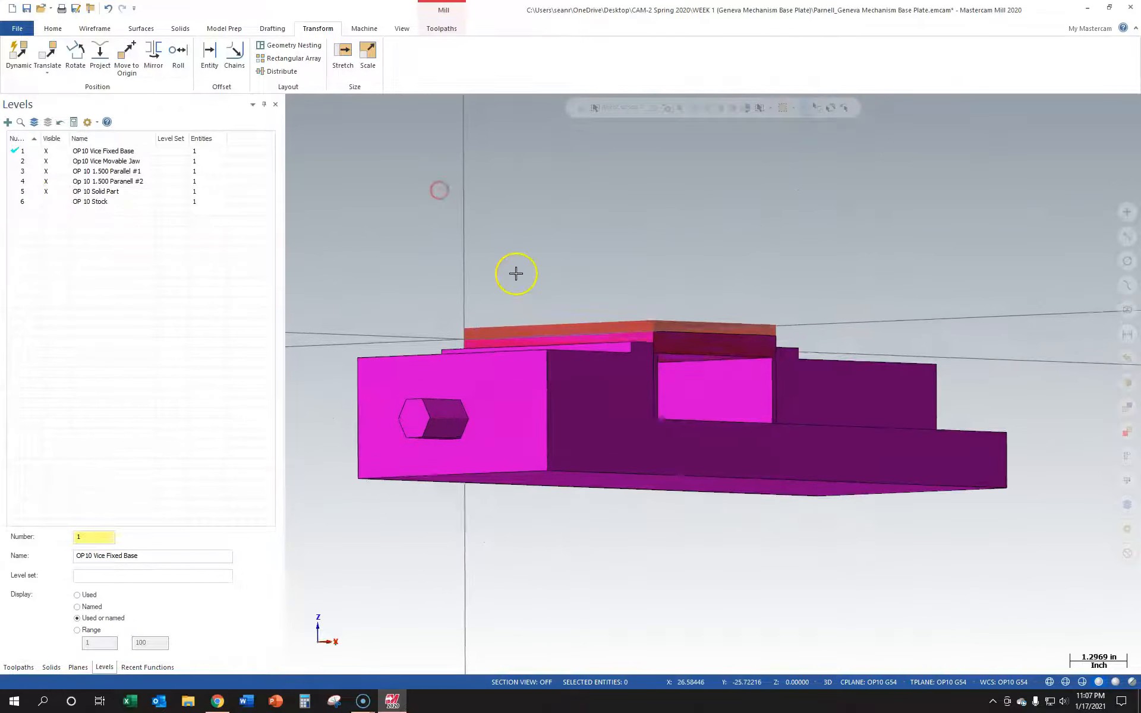
{"action": "scroll", "coordinate": [516, 273], "scroll_direction": "up", "scroll_amount": 5}
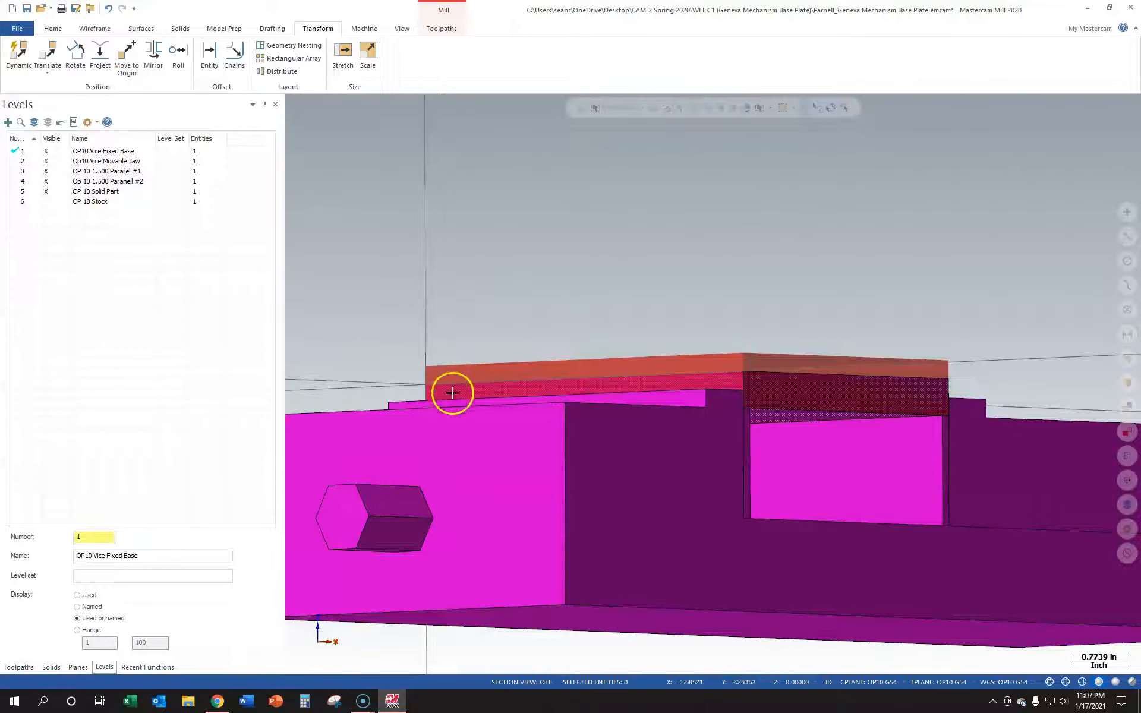
{"action": "middle_click_drag", "start_coordinate": [487, 329], "coordinate": [562, 408]}
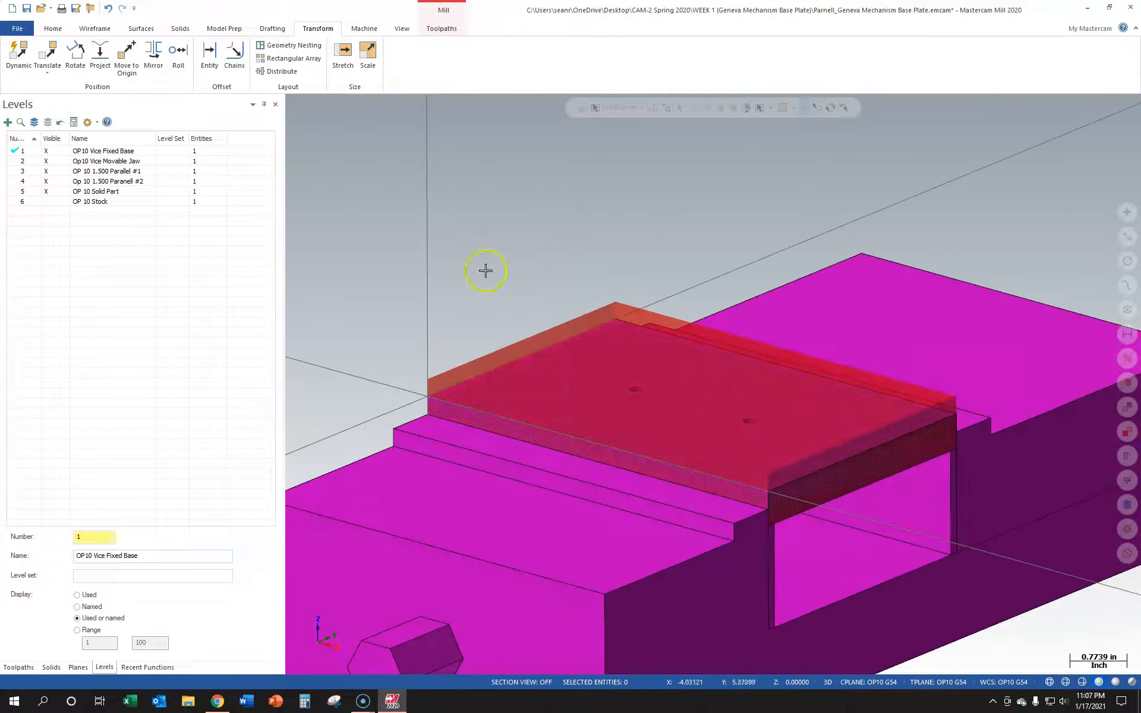
{"action": "scroll", "coordinate": [438, 226], "scroll_direction": "down", "scroll_amount": 3}
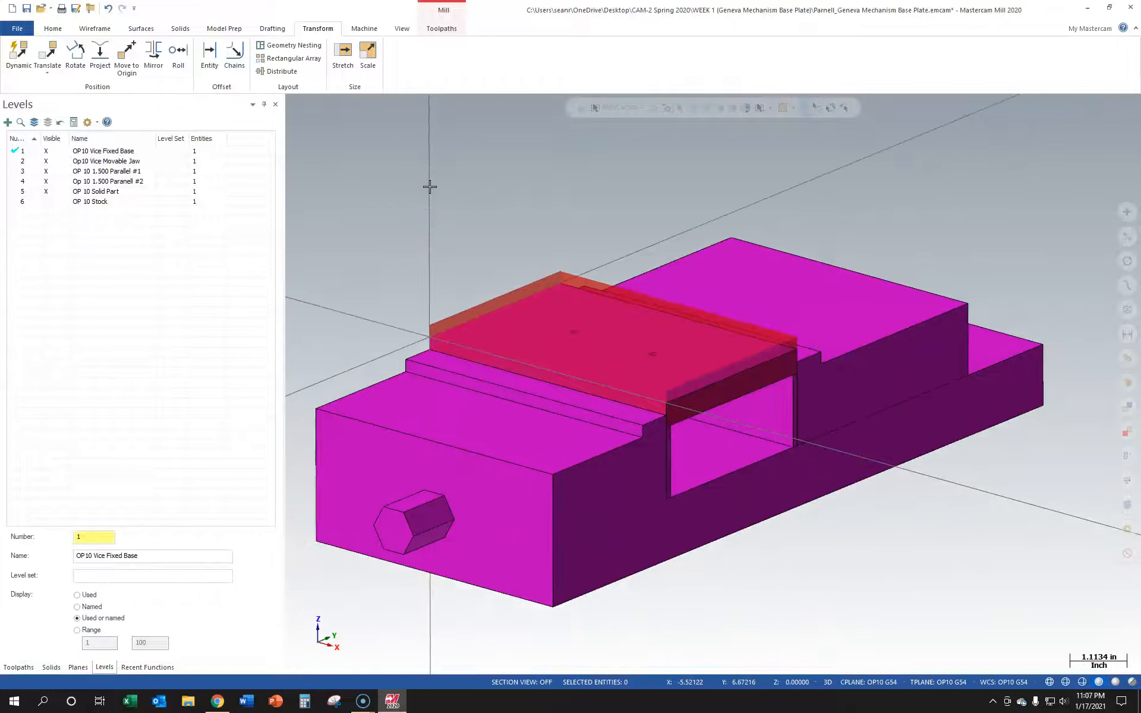
{"action": "right_click", "coordinate": [432, 185]}
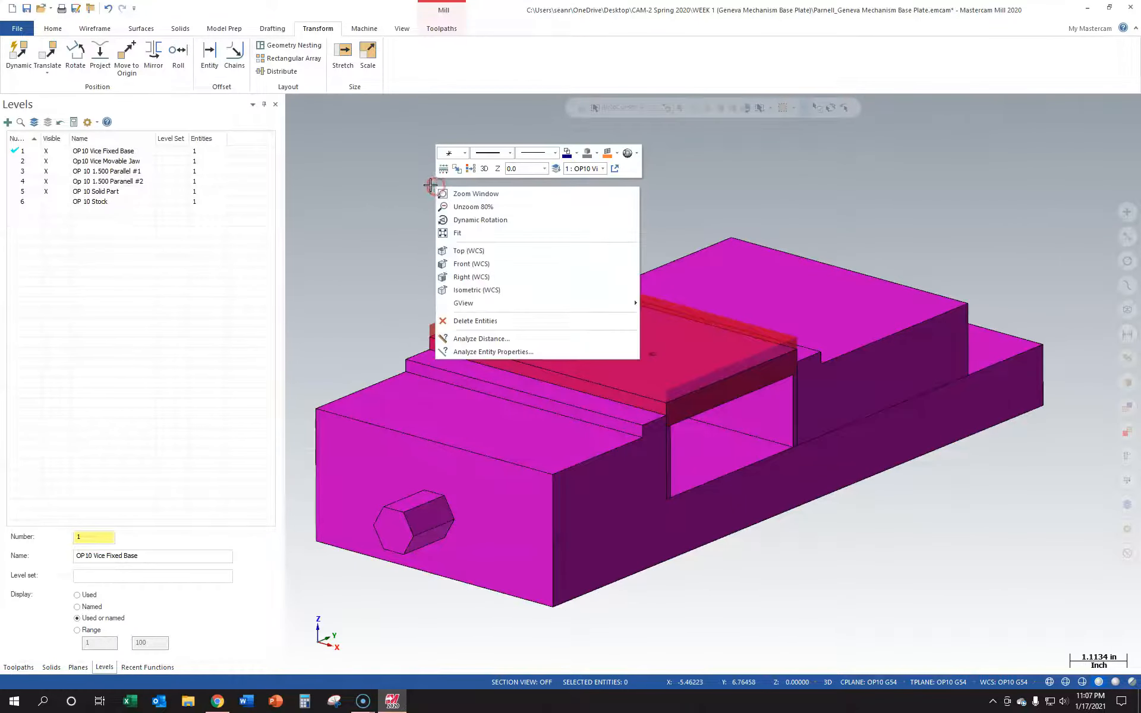
{"action": "left_click", "coordinate": [471, 170]}
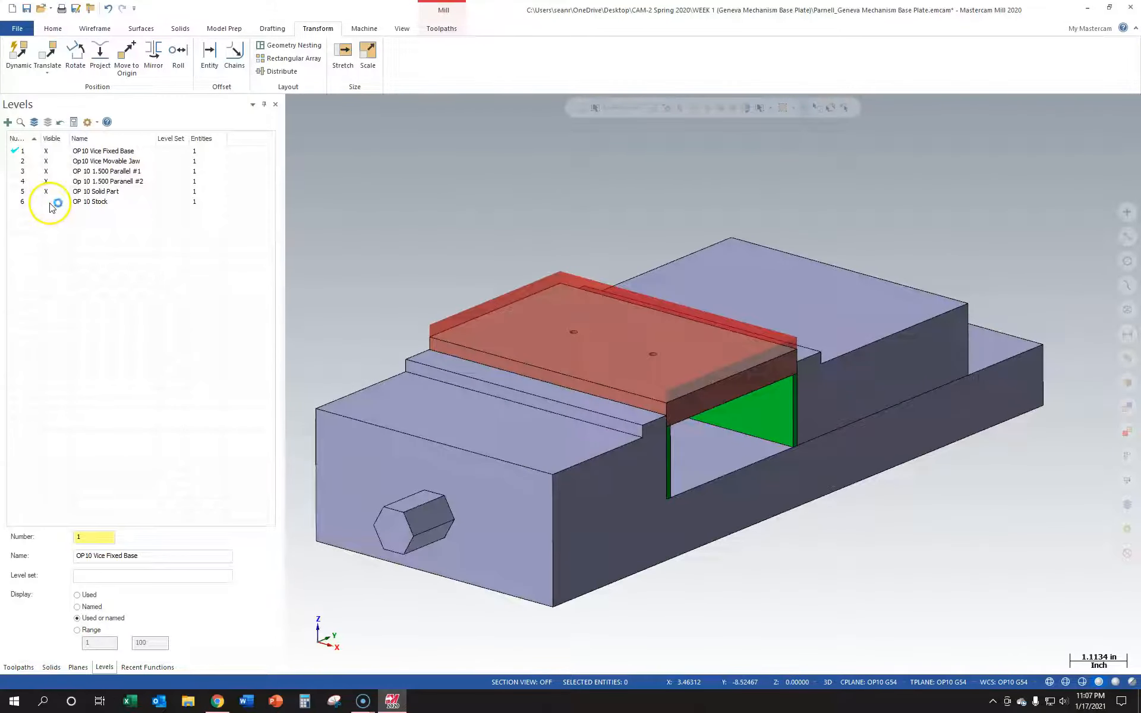
Review the lists of solids and levels, and select the OP10 G54 plane to check its origin
{"action": "left_click", "coordinate": [51, 667]}
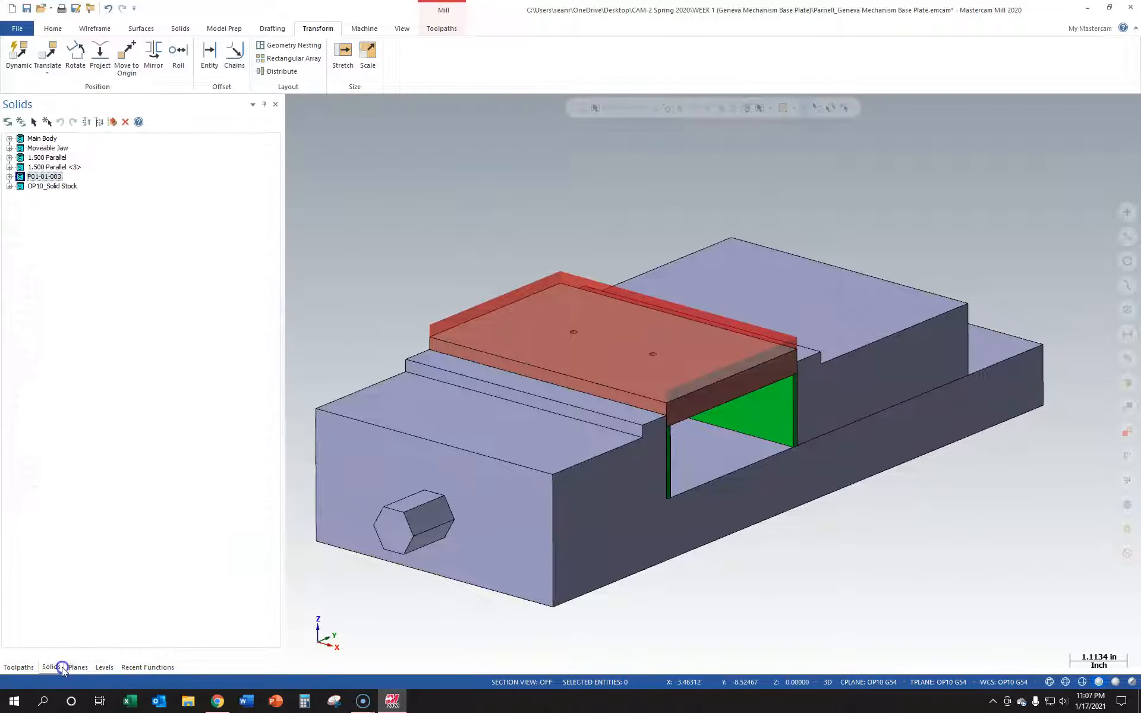
{"action": "left_click", "coordinate": [109, 668]}
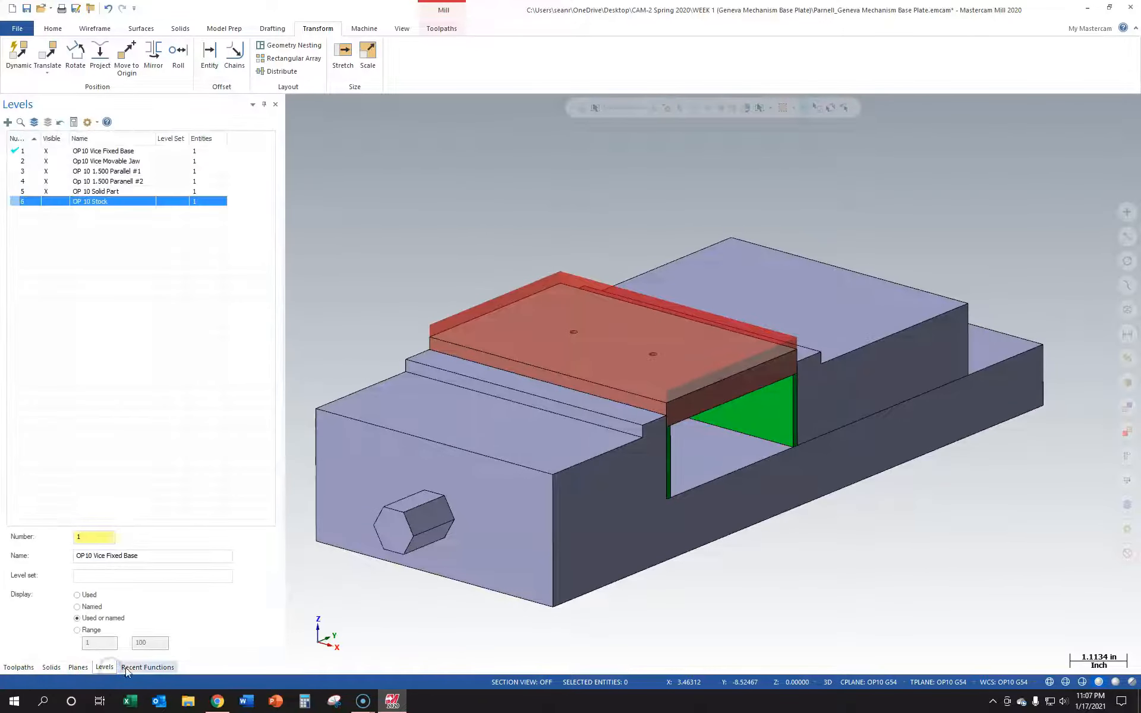
{"action": "left_click", "coordinate": [78, 668]}
{"action": "left_click", "coordinate": [56, 243]}
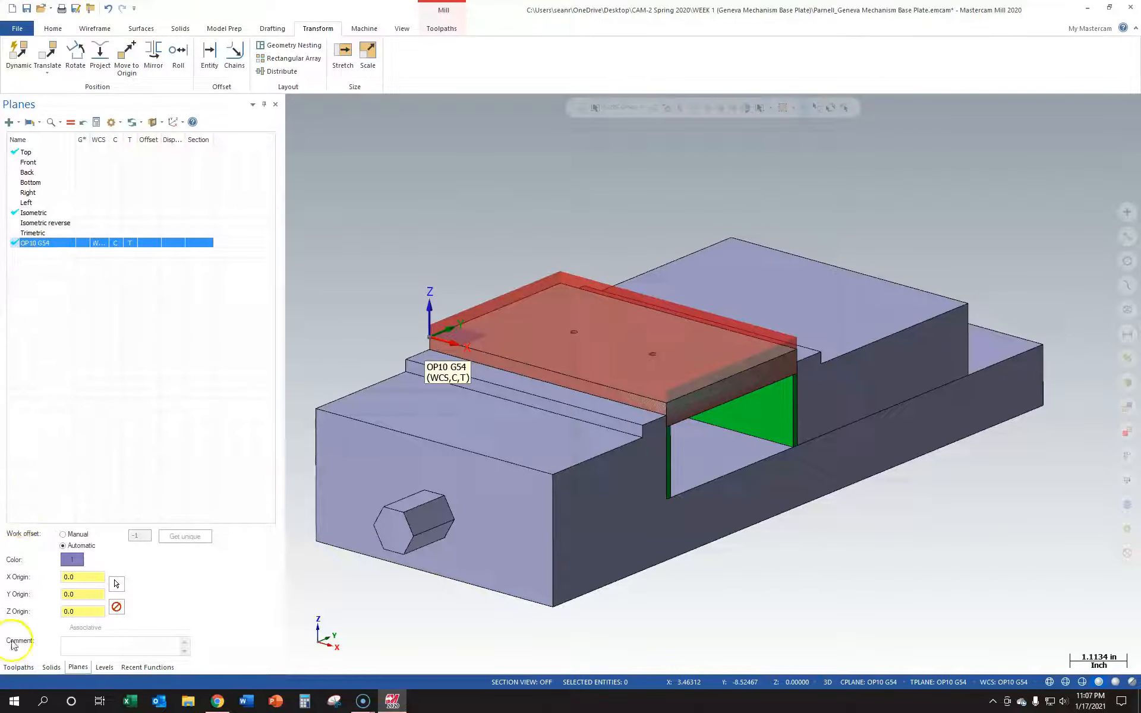
Examine the assembly and the machine group's entries in the toolpath list
{"action": "left_click", "coordinate": [459, 338]}
{"action": "middle_click_drag", "start_coordinate": [553, 365], "coordinate": [629, 380]}
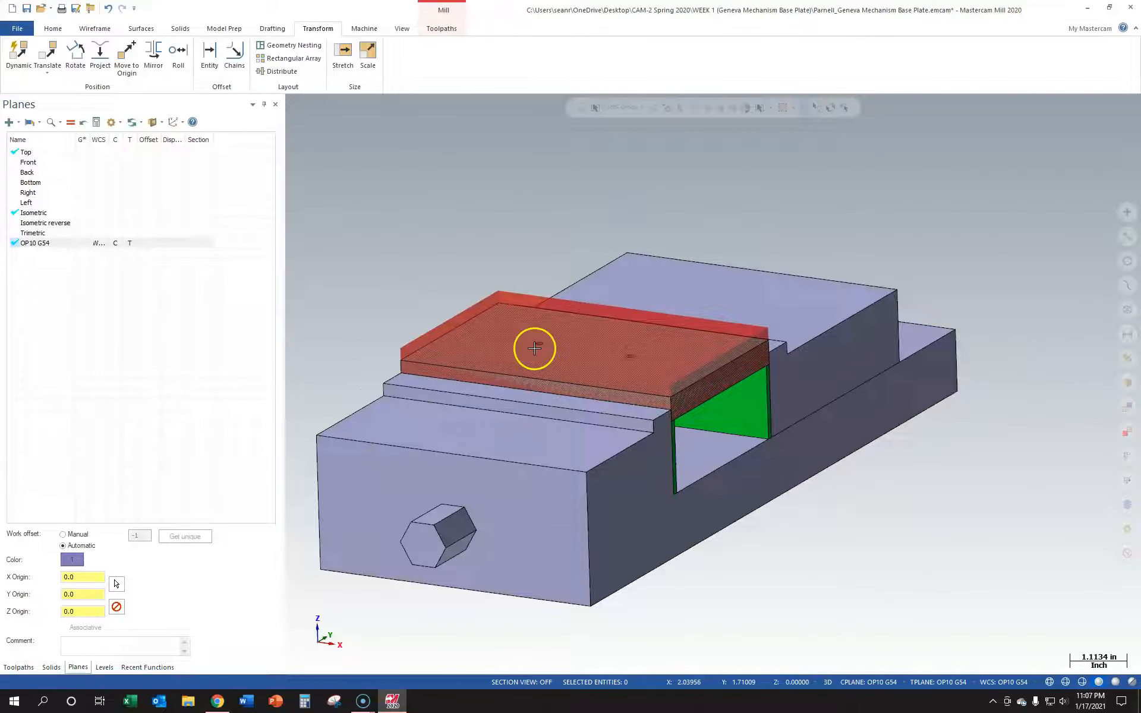
{"action": "left_click", "coordinate": [19, 668]}
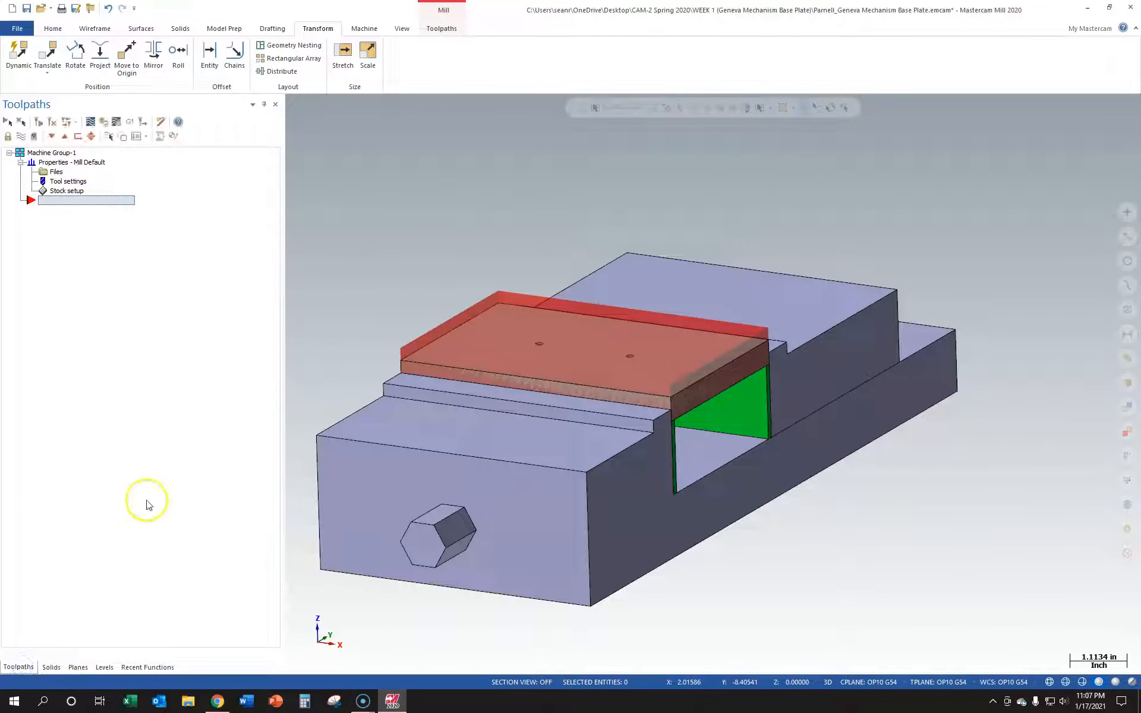
{"action": "scroll", "coordinate": [415, 324], "scroll_direction": "down", "scroll_amount": 2}
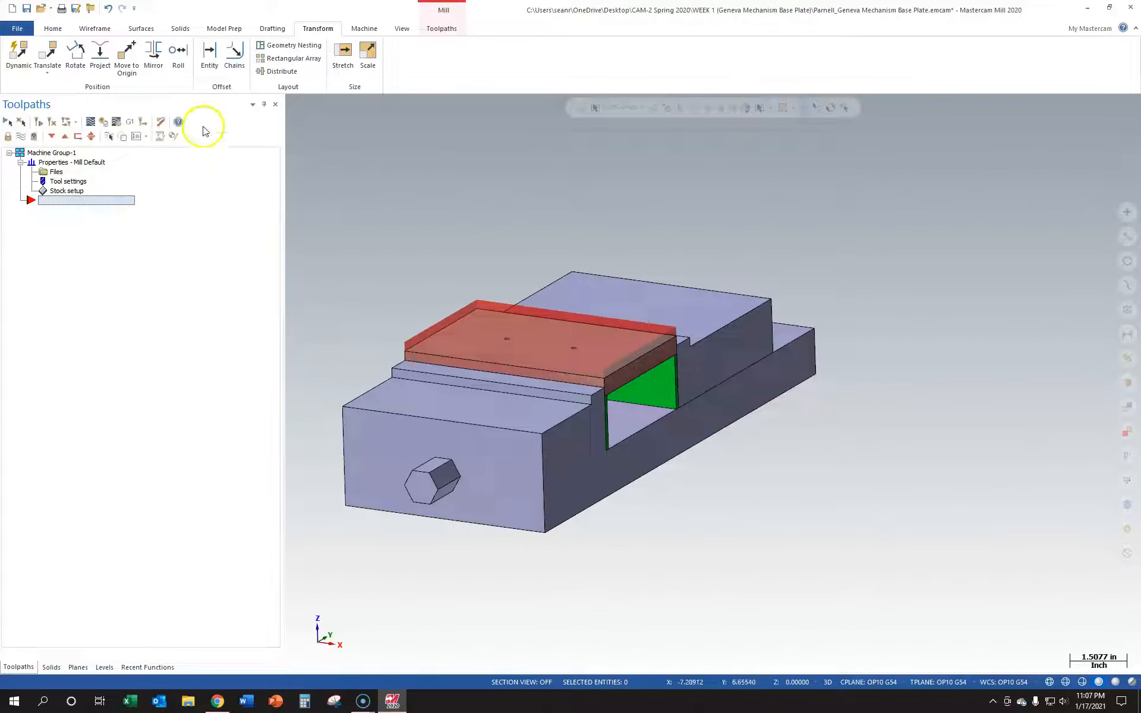
{"action": "left_click", "coordinate": [73, 154]}
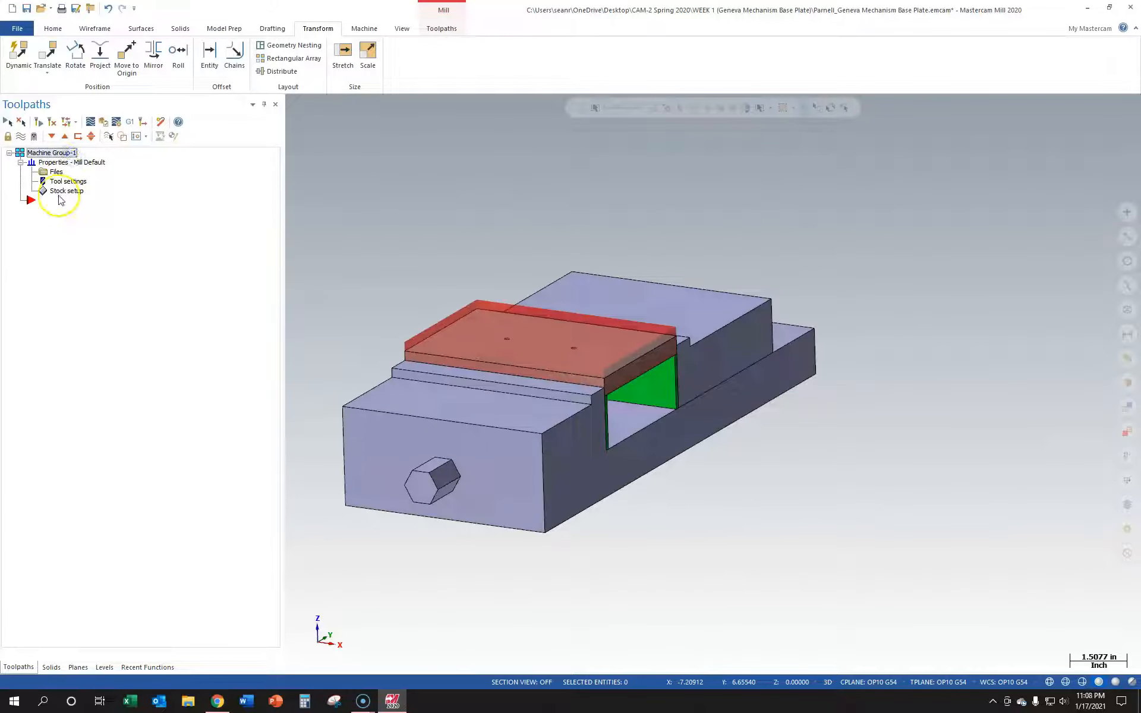
{"action": "left_click", "coordinate": [52, 203]}
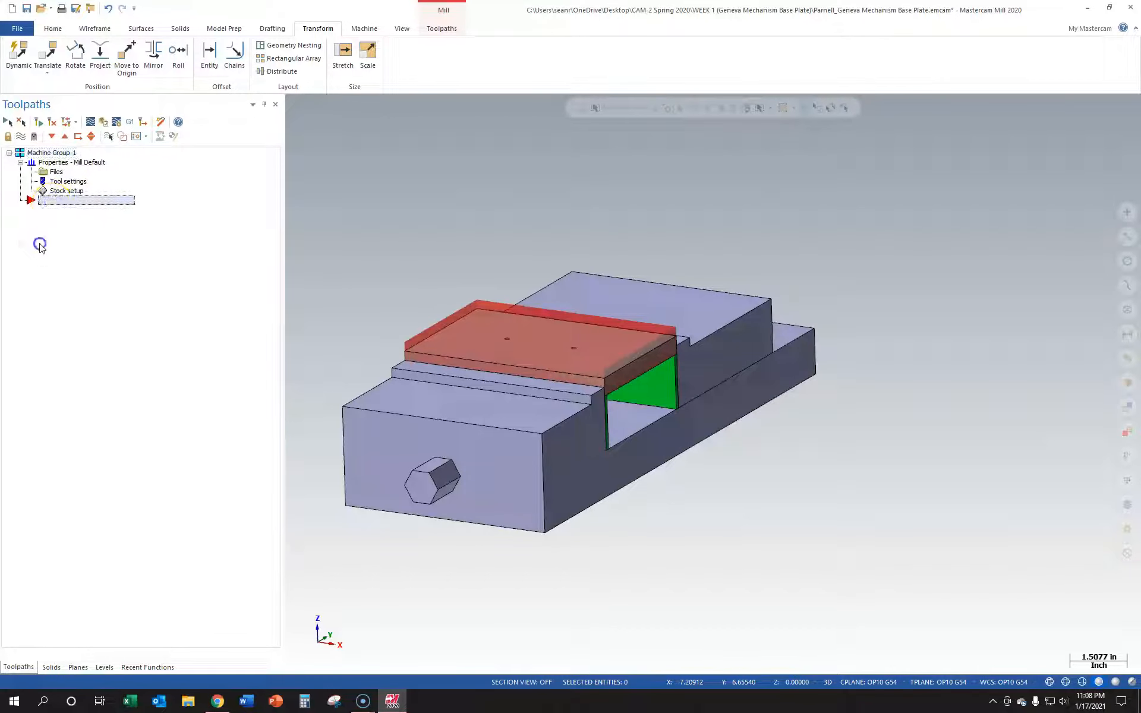
Start a 2D Face toolpath with solid chaining and make the OP 10 Stock level visible
{"action": "left_click", "coordinate": [448, 29]}
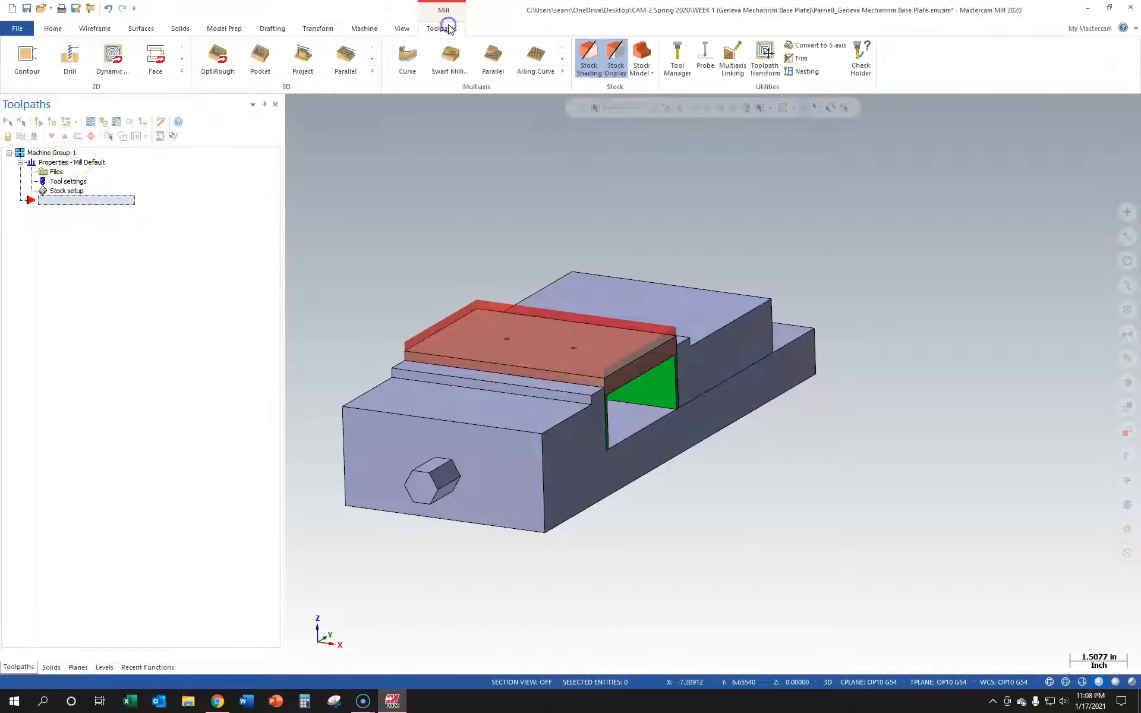
{"action": "scroll", "coordinate": [359, 377], "scroll_direction": "up", "scroll_amount": 3}
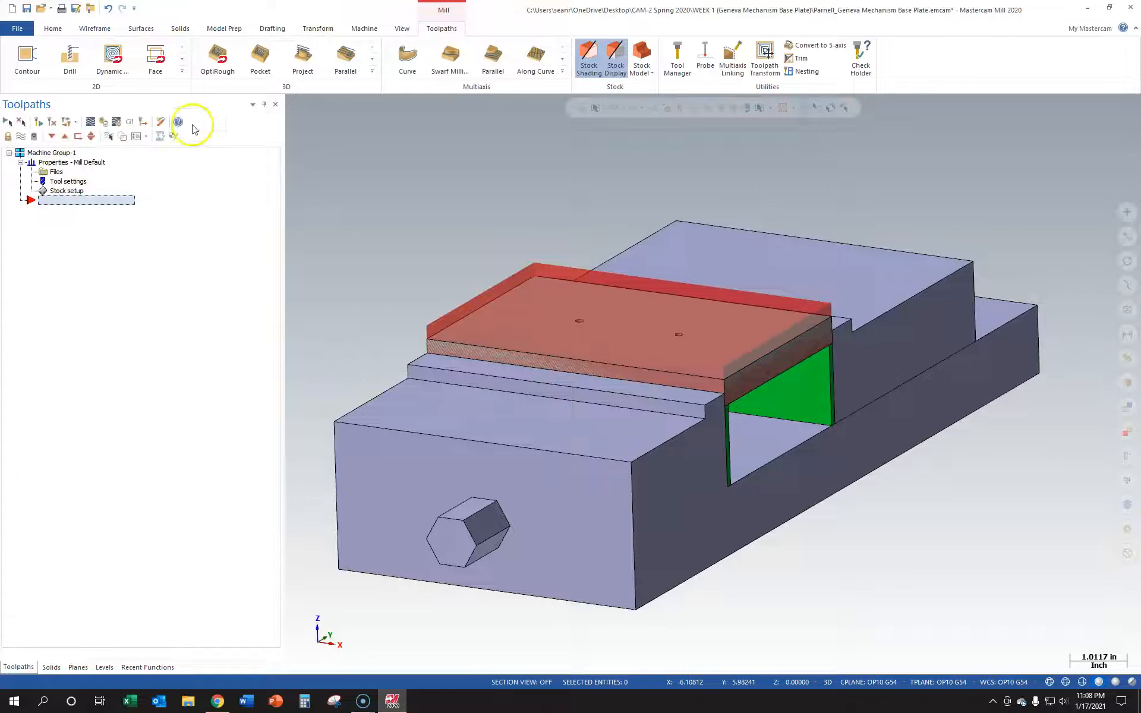
{"action": "left_click", "coordinate": [161, 71]}
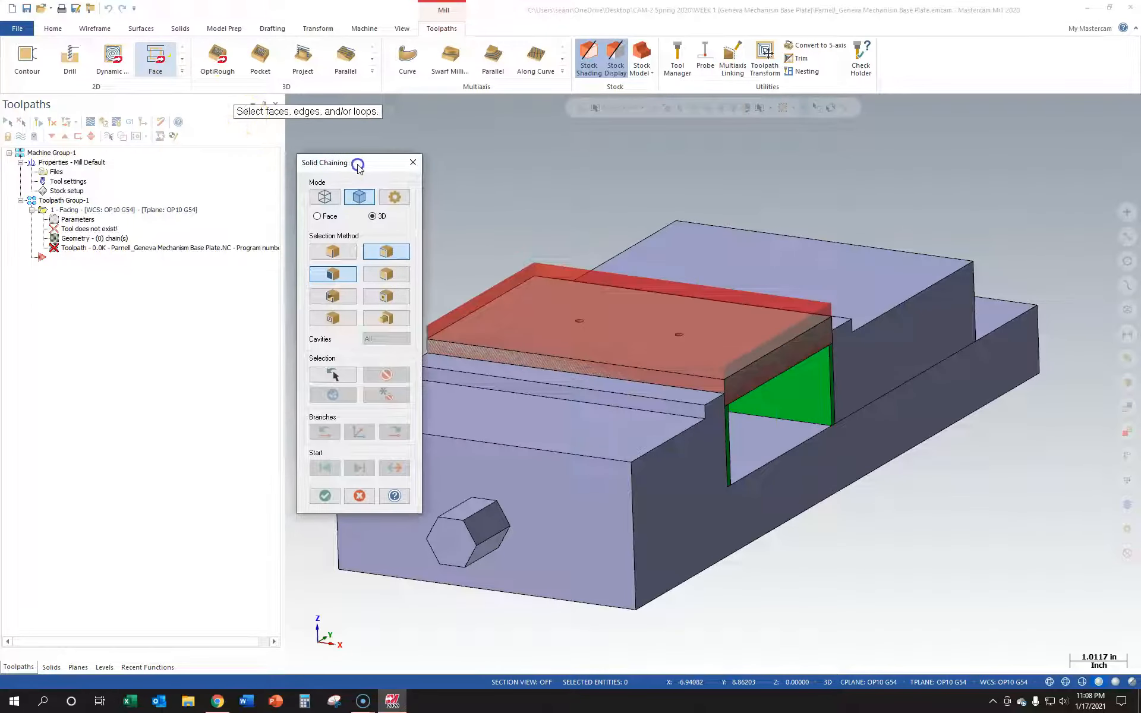
{"action": "left_click_drag", "start_coordinate": [349, 166], "coordinate": [367, 170]}
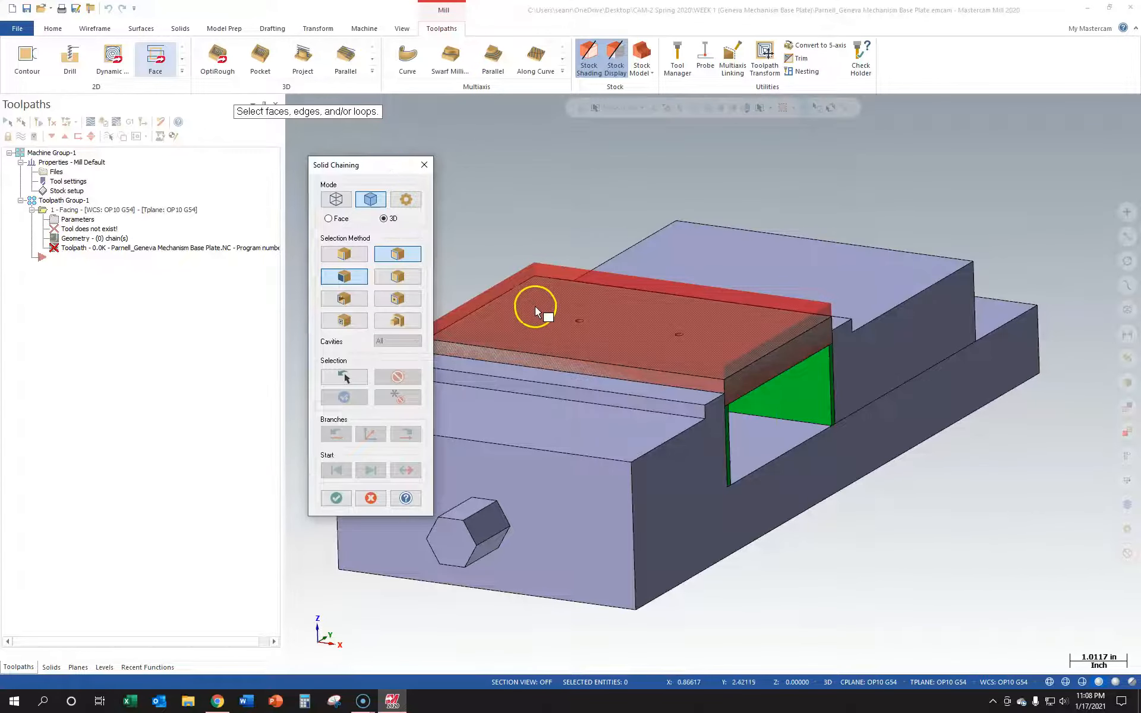
{"action": "middle_click_drag", "start_coordinate": [579, 202], "coordinate": [563, 210]}
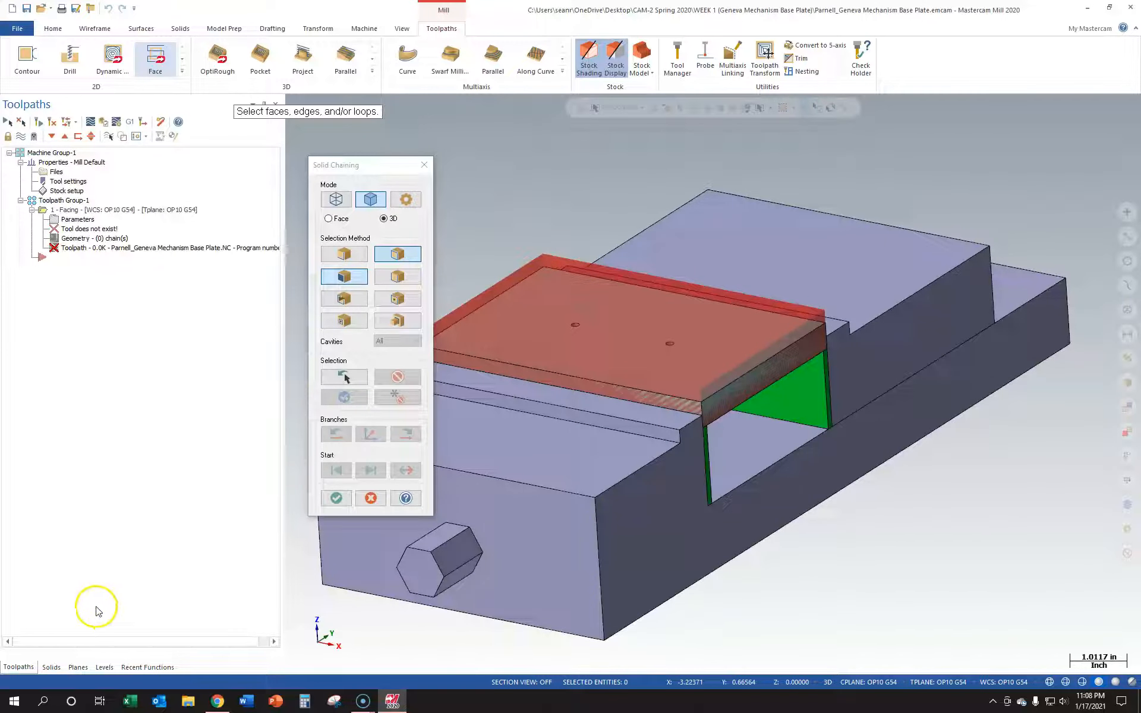
{"action": "left_click", "coordinate": [104, 668]}
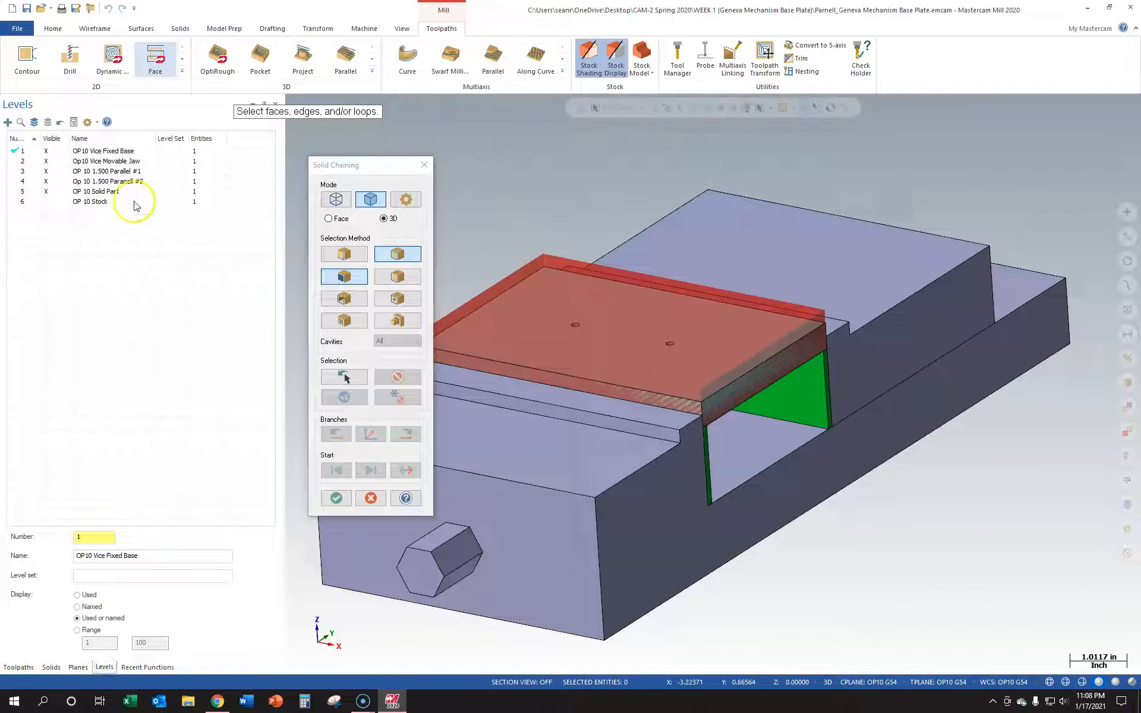
{"action": "left_click", "coordinate": [47, 202]}
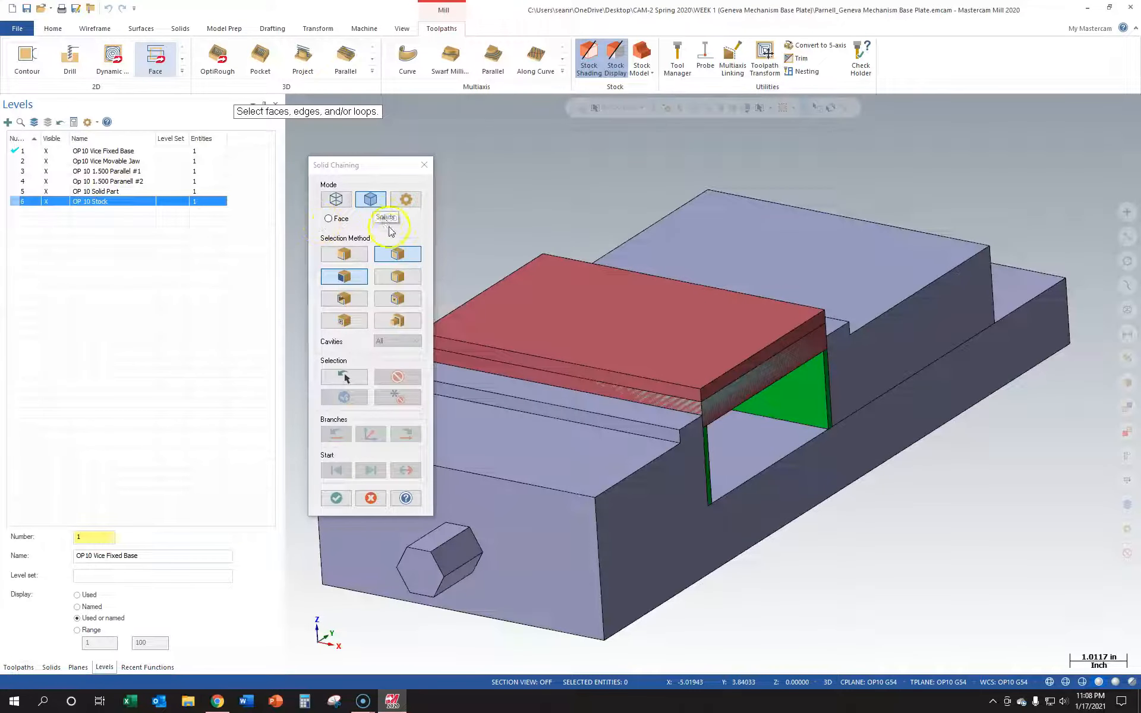
Chain the top face of the stock solid as the facing geometry and accept the chain
{"action": "left_click", "coordinate": [342, 278]}
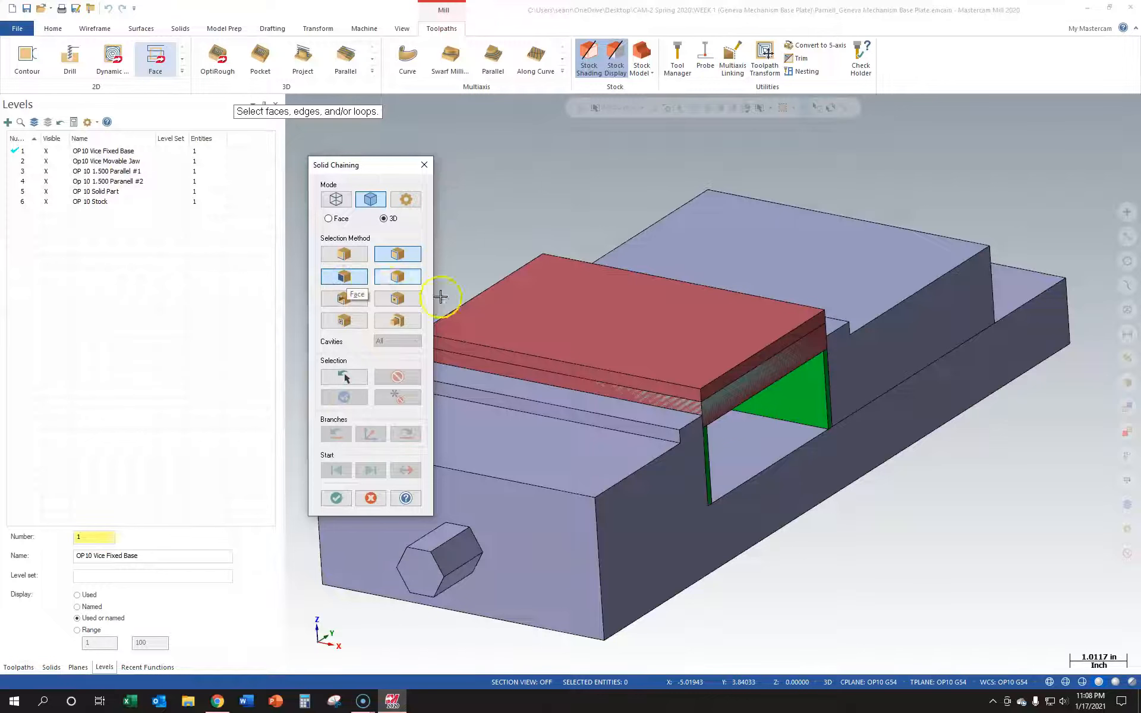
{"action": "left_click", "coordinate": [575, 339]}
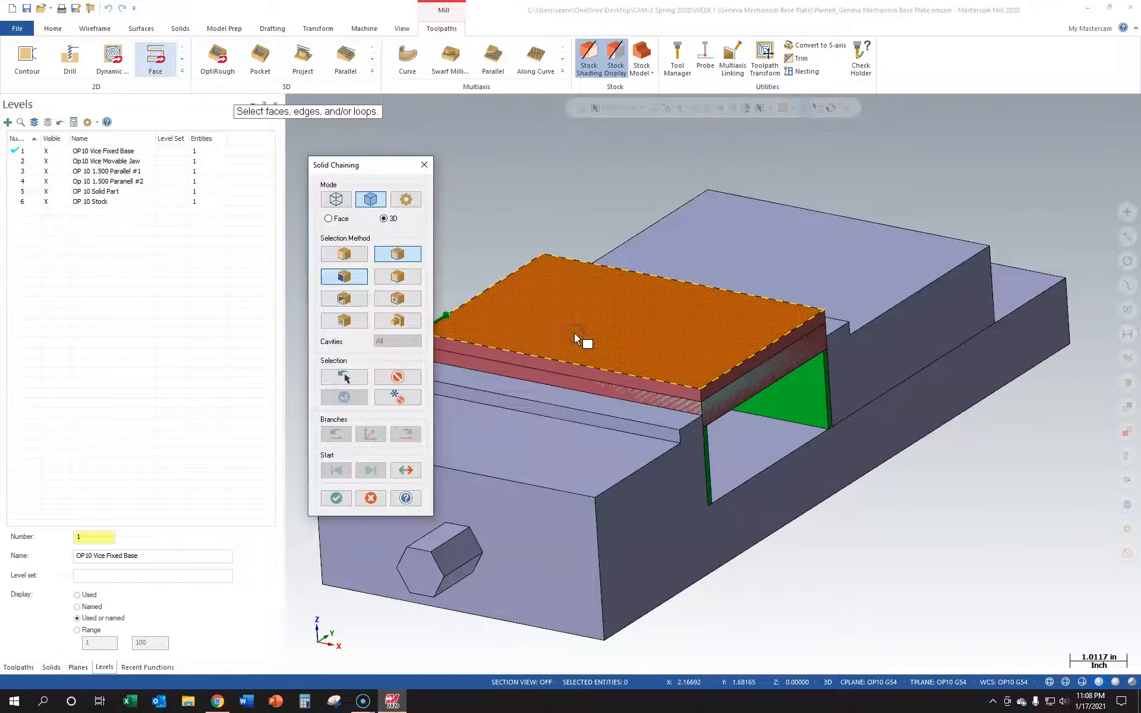
{"action": "left_click", "coordinate": [335, 498]}
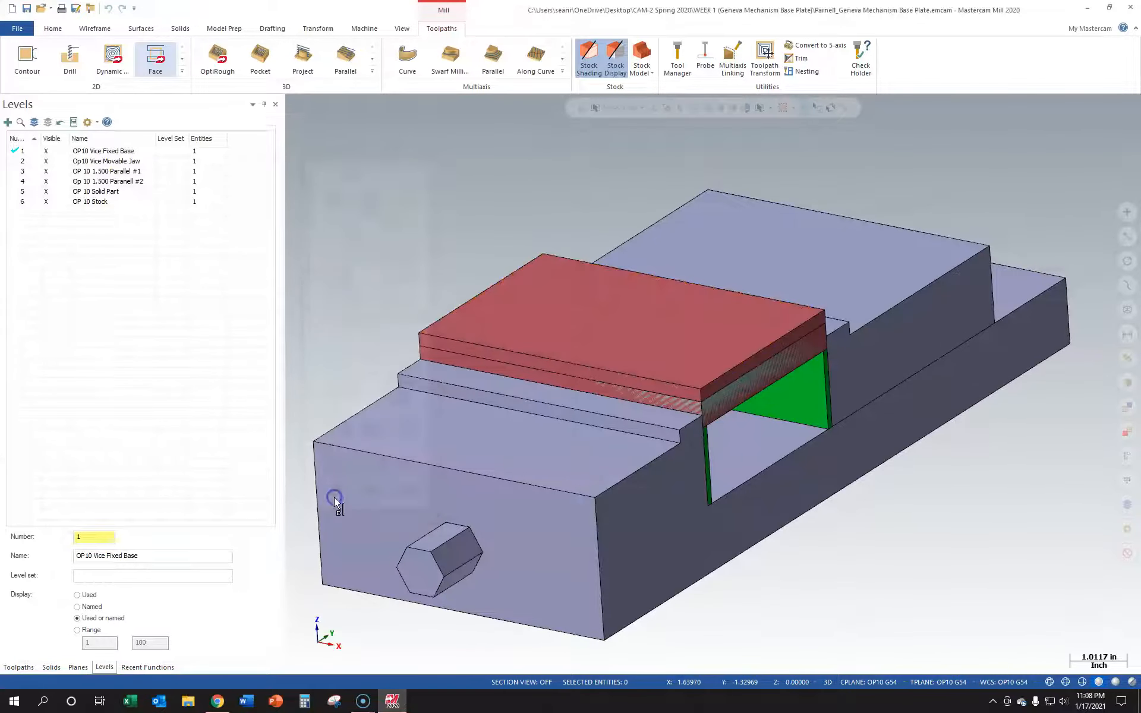
Open the Mill_Inch tool library for the facing toolpath, turn its filter off and sort the tools by diameter, largest first
{"action": "left_click_drag", "start_coordinate": [590, 162], "coordinate": [592, 151]}
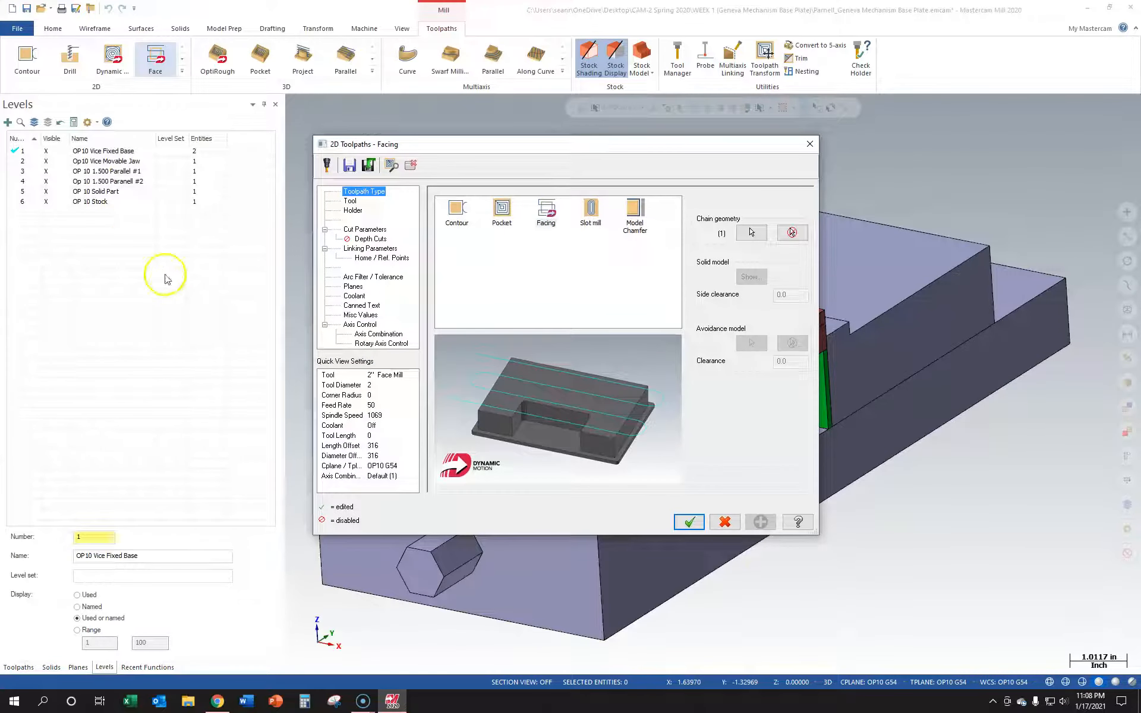
{"action": "left_click", "coordinate": [350, 201]}
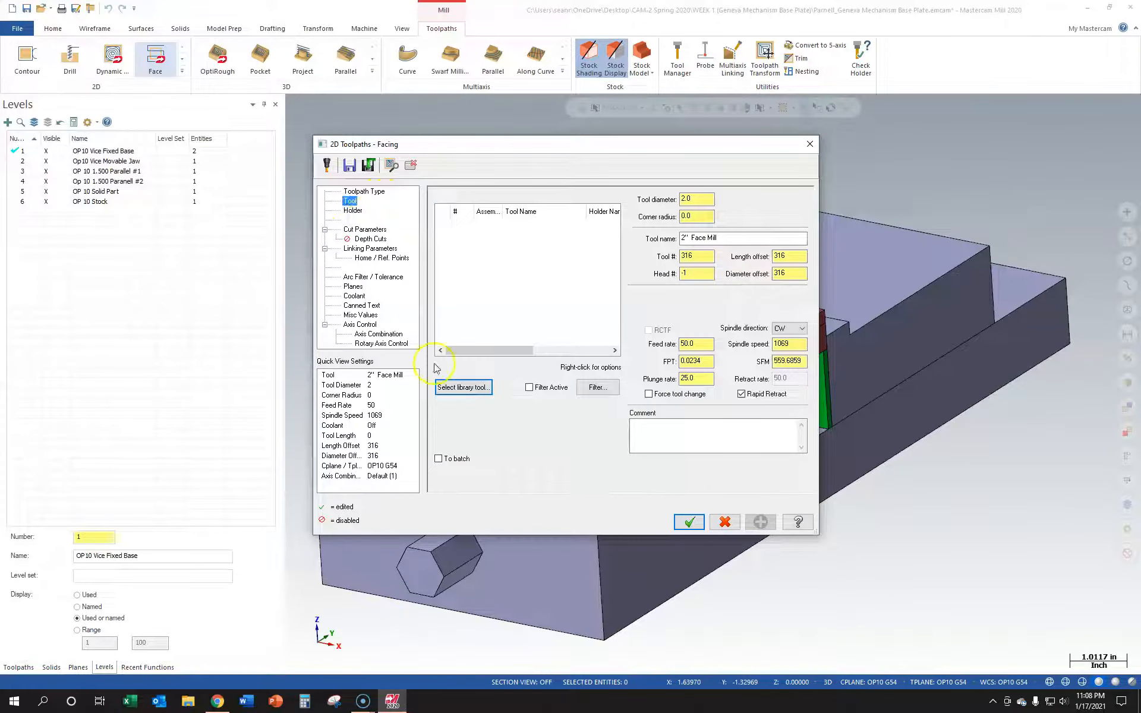
{"action": "left_click", "coordinate": [470, 388]}
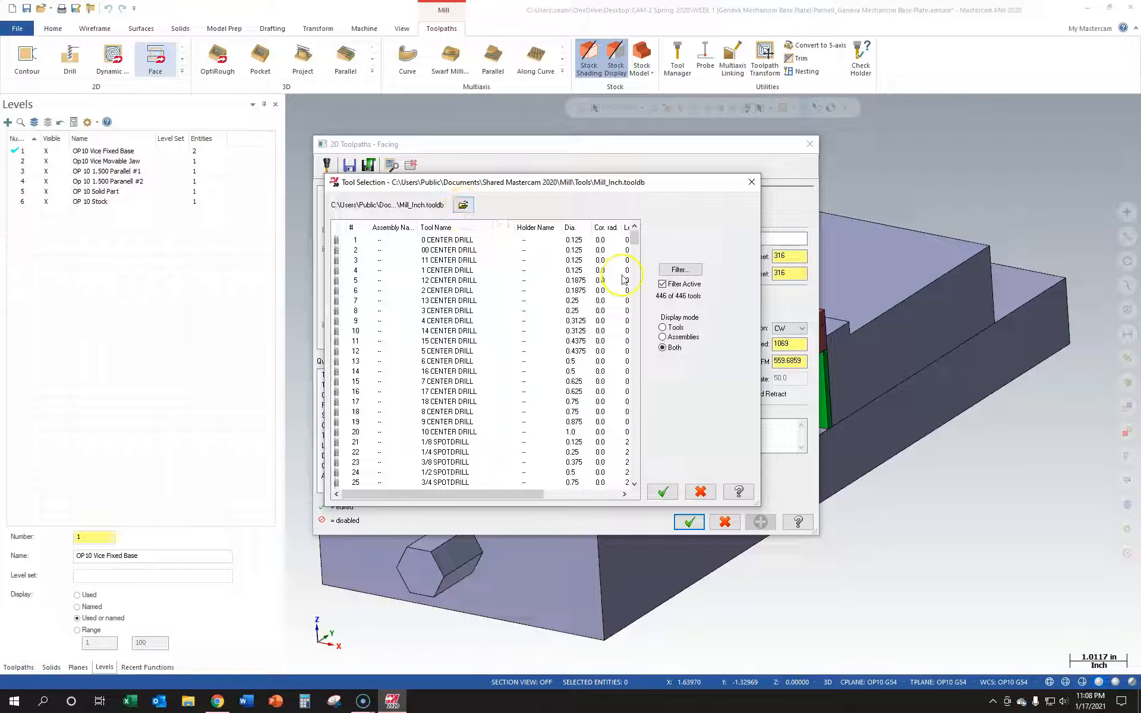
{"action": "left_click", "coordinate": [662, 284]}
{"action": "mouse_move", "coordinate": [631, 242]}
{"action": "left_mouse_down"}
{"action": "mouse_move", "coordinate": [632, 291]}
{"action": "mouse_move", "coordinate": [635, 219]}
{"action": "left_mouse_up"}
{"action": "left_click", "coordinate": [569, 227]}
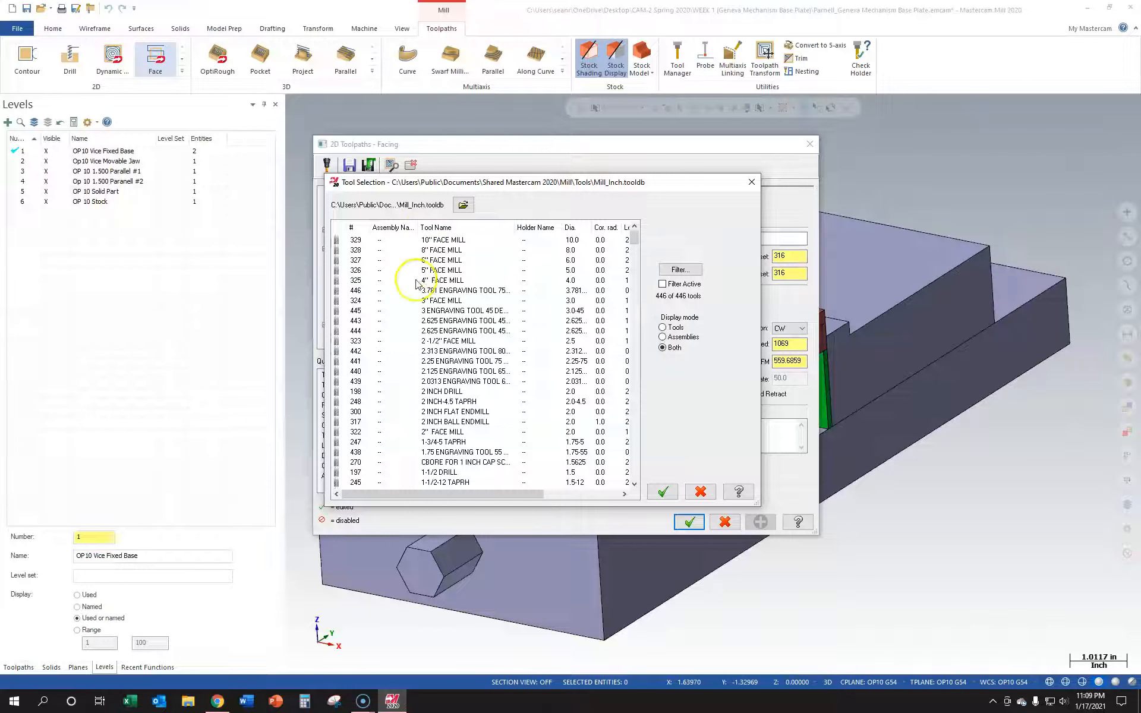
Choose the 2-1/2" FACE MILL and enter the comment "Face the part Z0.0 Removing .25 of Material"
{"action": "left_click", "coordinate": [443, 350]}
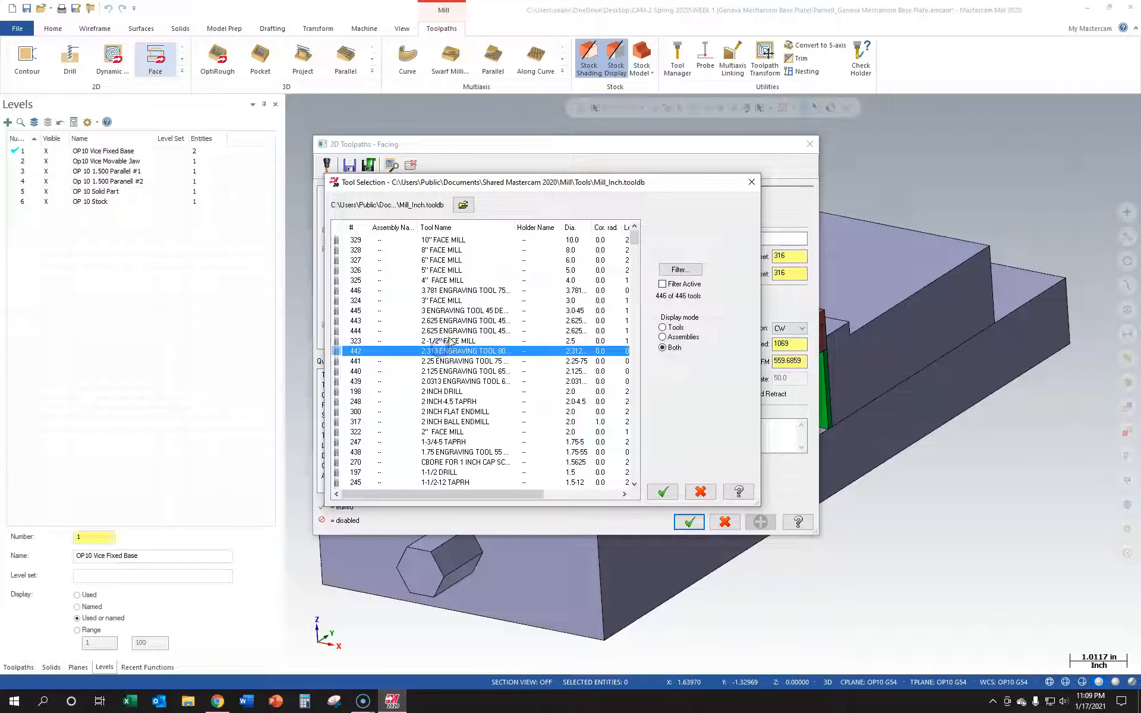
{"action": "left_click", "coordinate": [450, 341]}
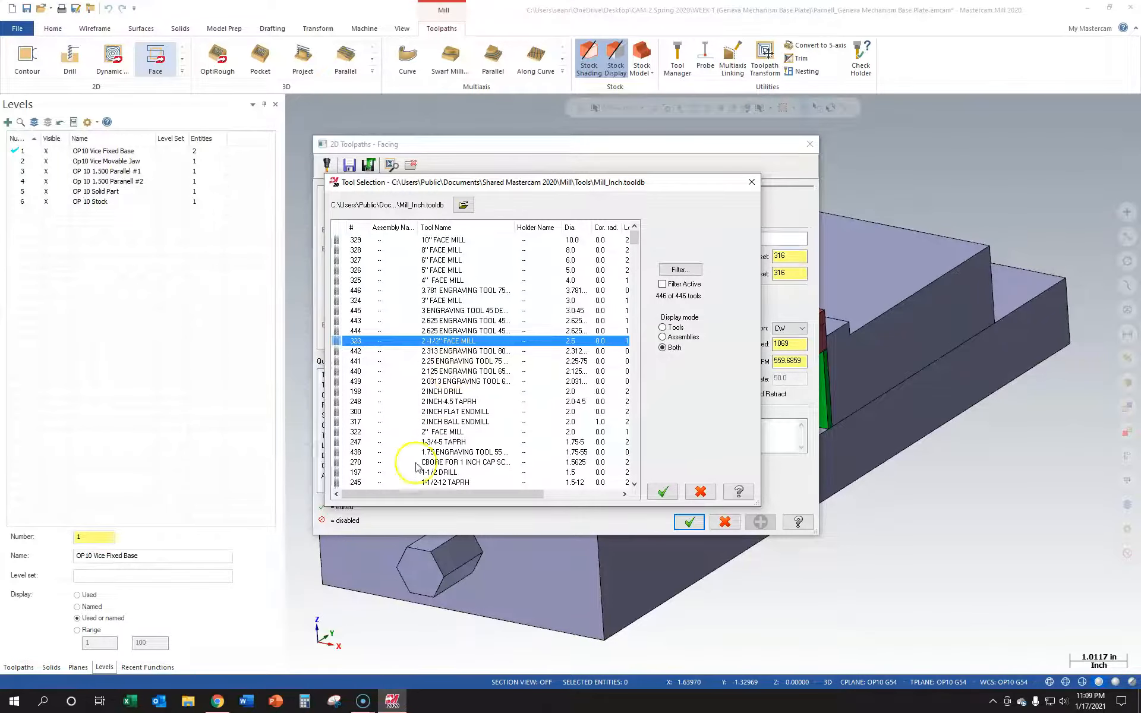
{"action": "left_click", "coordinate": [450, 343]}
{"action": "double_click", "coordinate": [450, 343]}
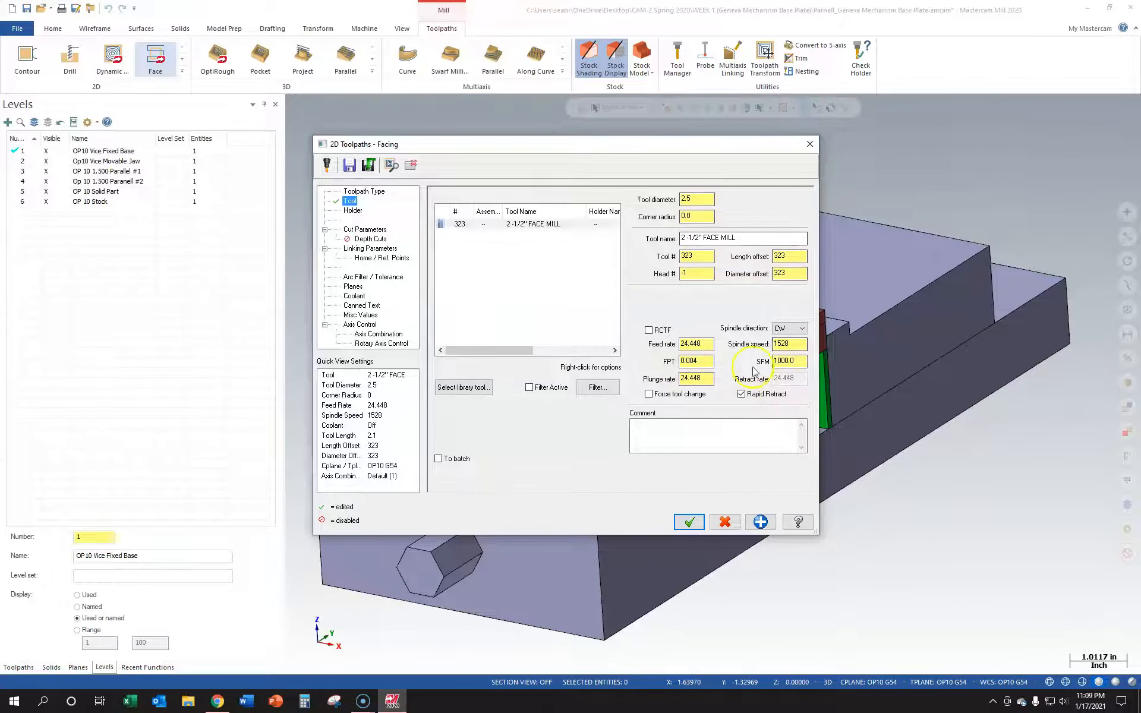
{"action": "left_click", "coordinate": [657, 430]}
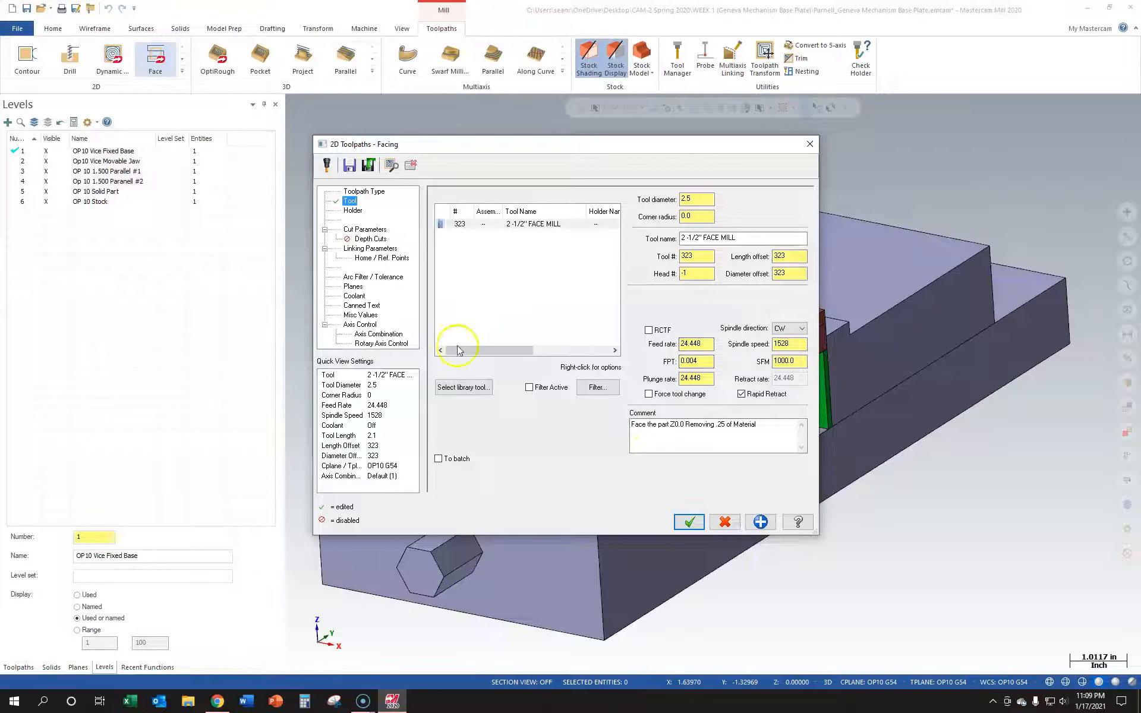
Keep the One way cutting style and set the stock to leave on floors to 0
{"action": "left_click", "coordinate": [364, 230]}
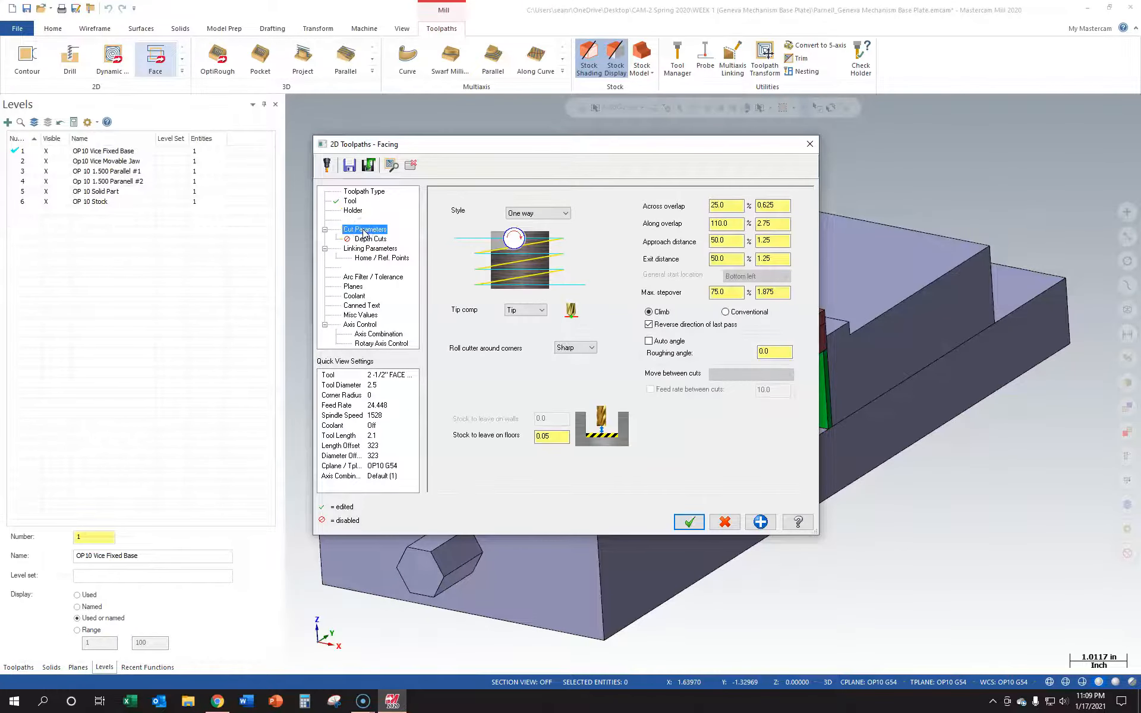
{"action": "left_click", "coordinate": [555, 213]}
{"action": "left_click", "coordinate": [556, 214]}
{"action": "left_click_drag", "start_coordinate": [552, 436], "coordinate": [471, 432]}
{"action": "type", "text": "0"}
{"action": "key", "text": "Tab"}
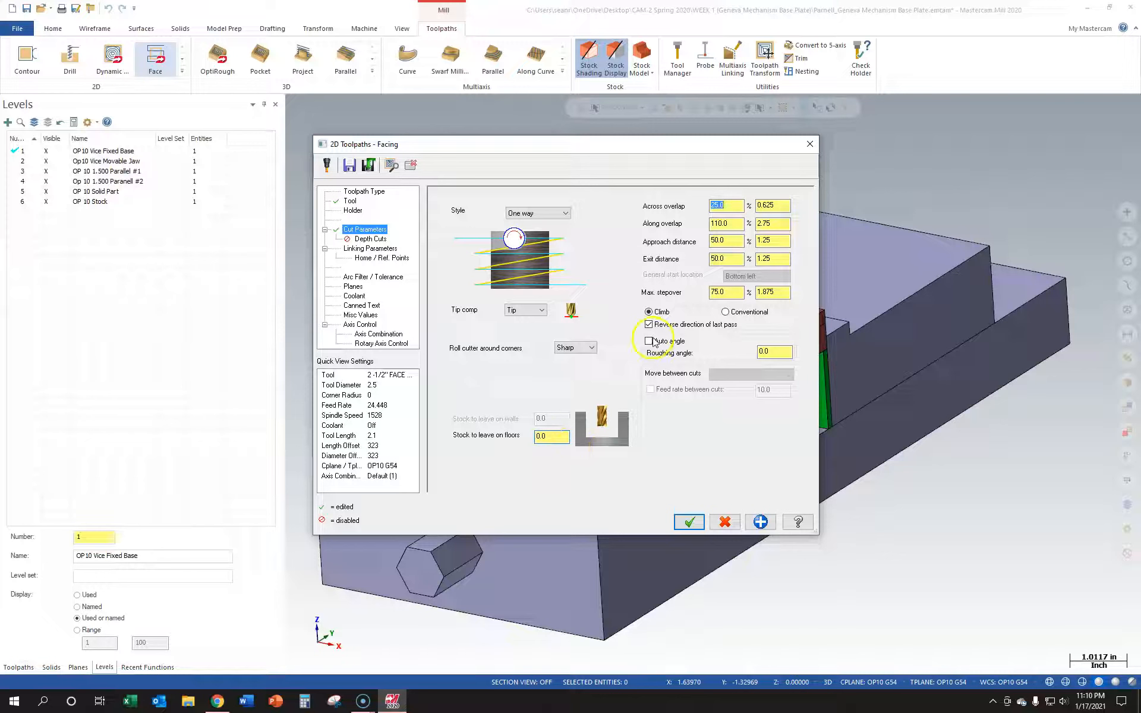
Enable depth cuts for the facing toolpath
{"action": "left_click", "coordinate": [365, 239]}
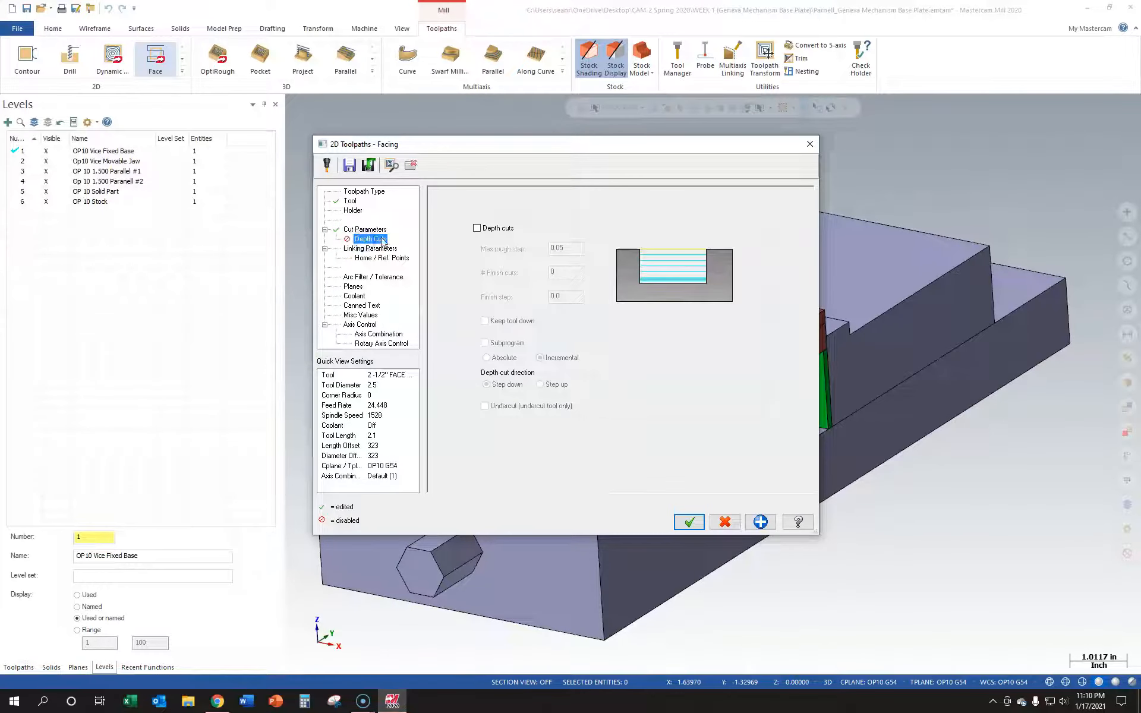
{"action": "left_click", "coordinate": [477, 228]}
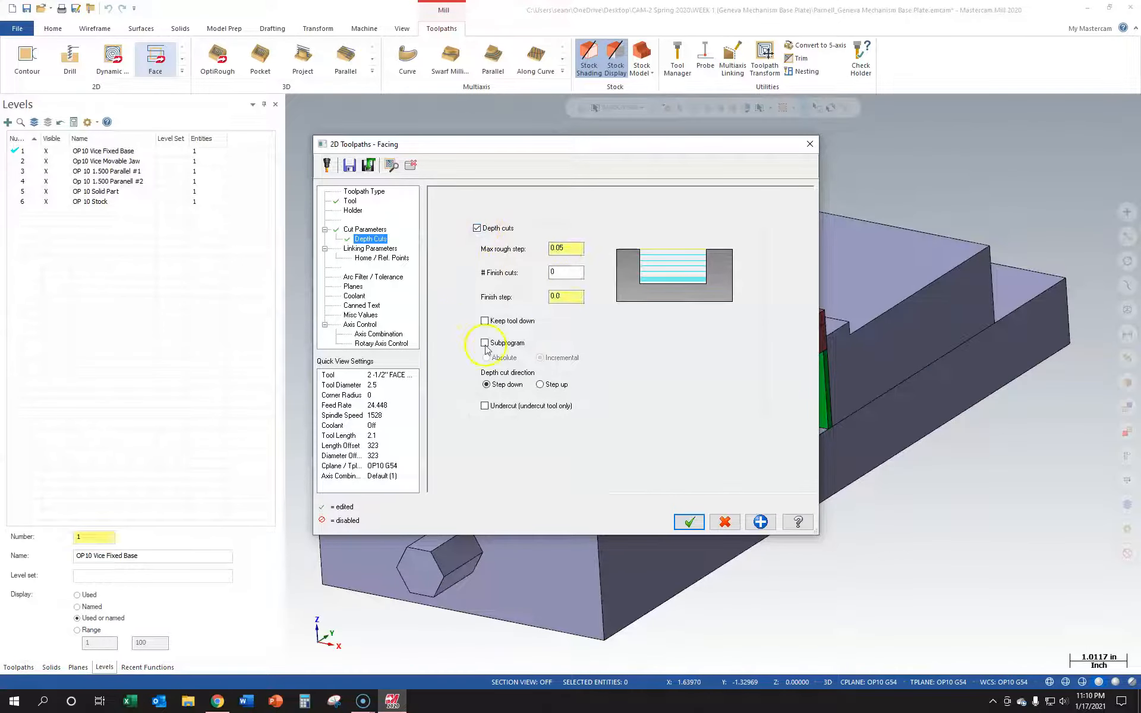
{"action": "left_click_drag", "start_coordinate": [568, 248], "coordinate": [524, 251]}
Enable an absolute clearance of 2.0 and set both the retract and the feed plane to absolute 0.25
{"action": "left_click", "coordinate": [369, 249]}
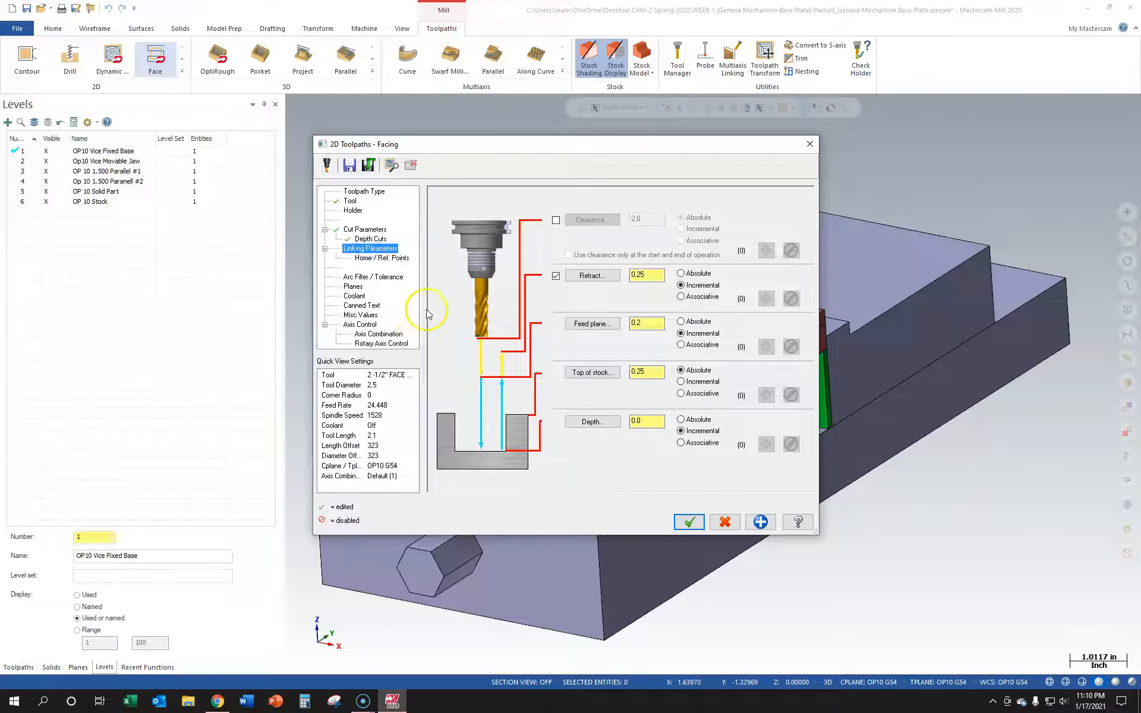
{"action": "left_click", "coordinate": [556, 221]}
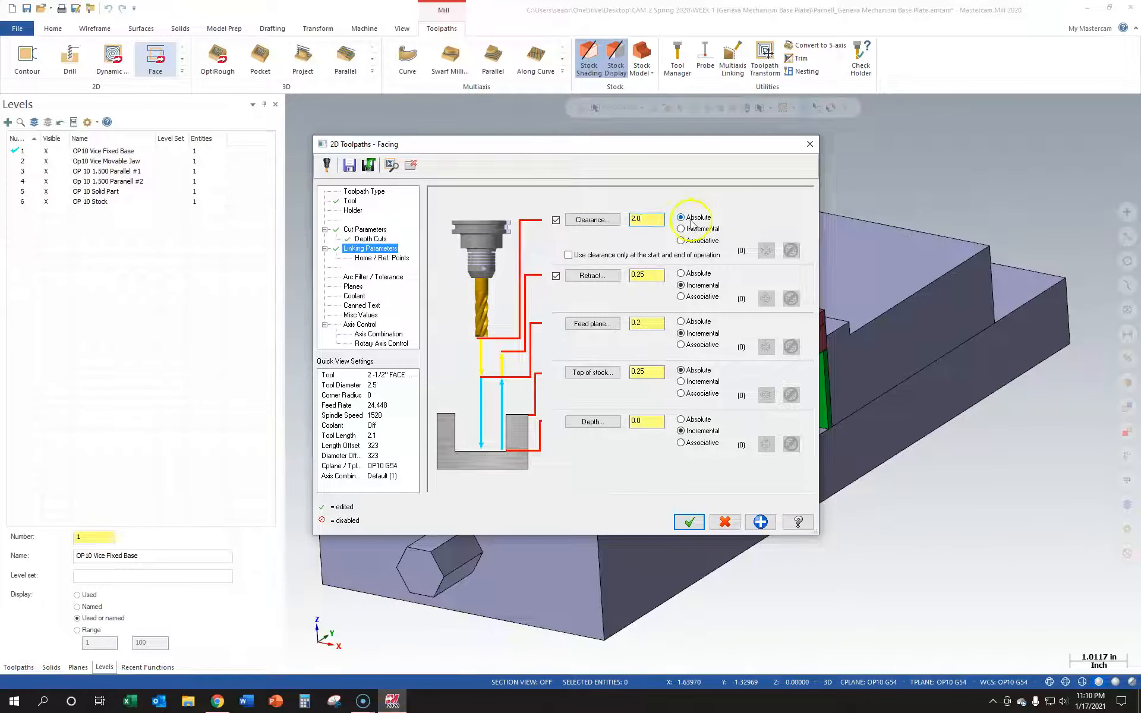
{"action": "left_click", "coordinate": [685, 273]}
{"action": "left_click", "coordinate": [645, 326]}
{"action": "type", "text": "5"}
{"action": "left_click", "coordinate": [659, 369]}
Set the top of stock by picking the stock's upper corner at the origin, and check the depth value
{"action": "left_click", "coordinate": [591, 383]}
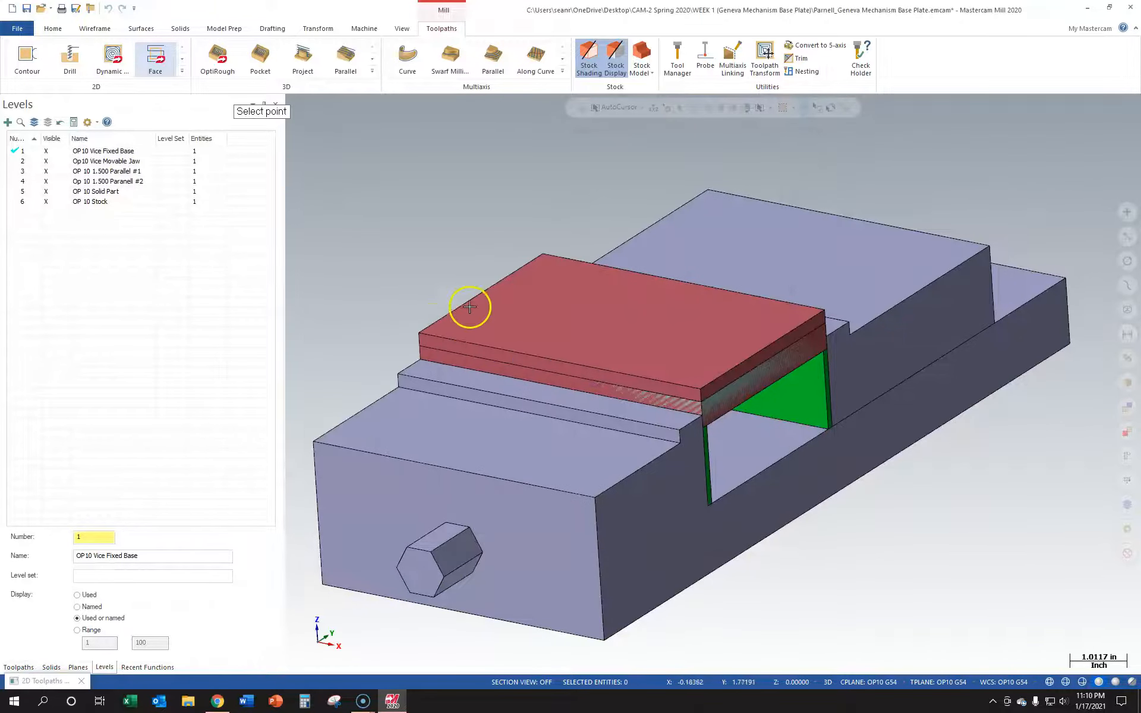
{"action": "left_click", "coordinate": [416, 333]}
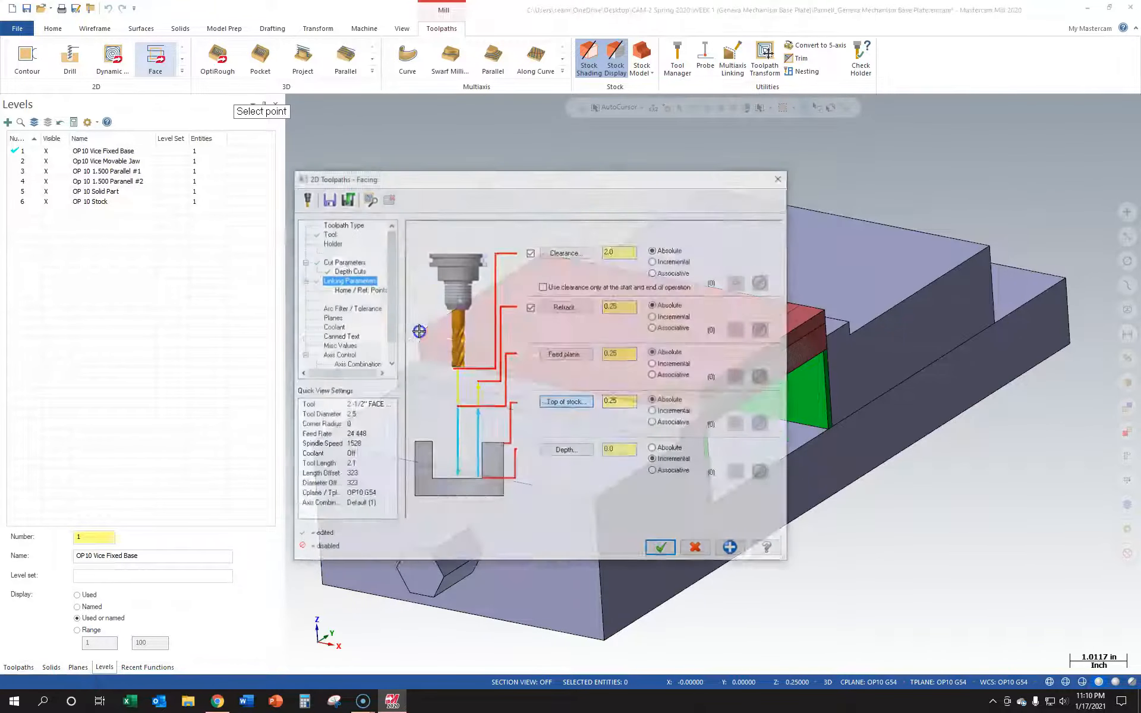
{"action": "left_click", "coordinate": [637, 372]}
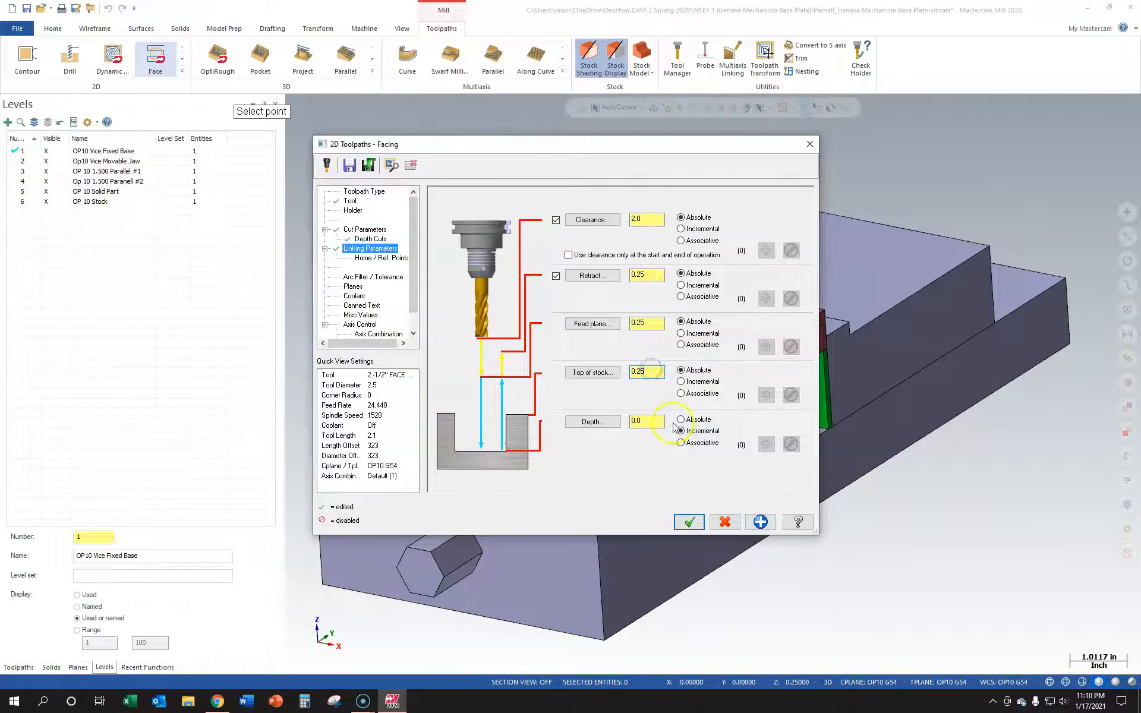
{"action": "left_click", "coordinate": [642, 423]}
Turn flood coolant on and check the planes assigned to the facing toolpath
{"action": "left_click", "coordinate": [381, 258]}
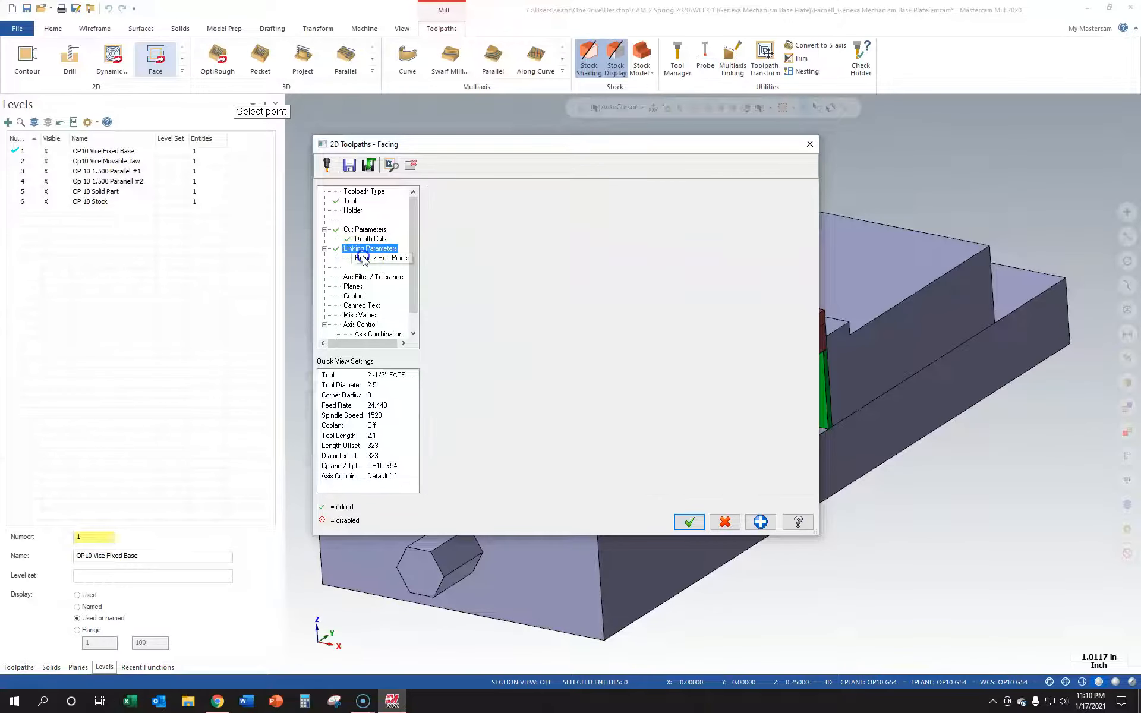
{"action": "left_click", "coordinate": [357, 296]}
{"action": "left_click", "coordinate": [641, 260]}
{"action": "left_click", "coordinate": [631, 270]}
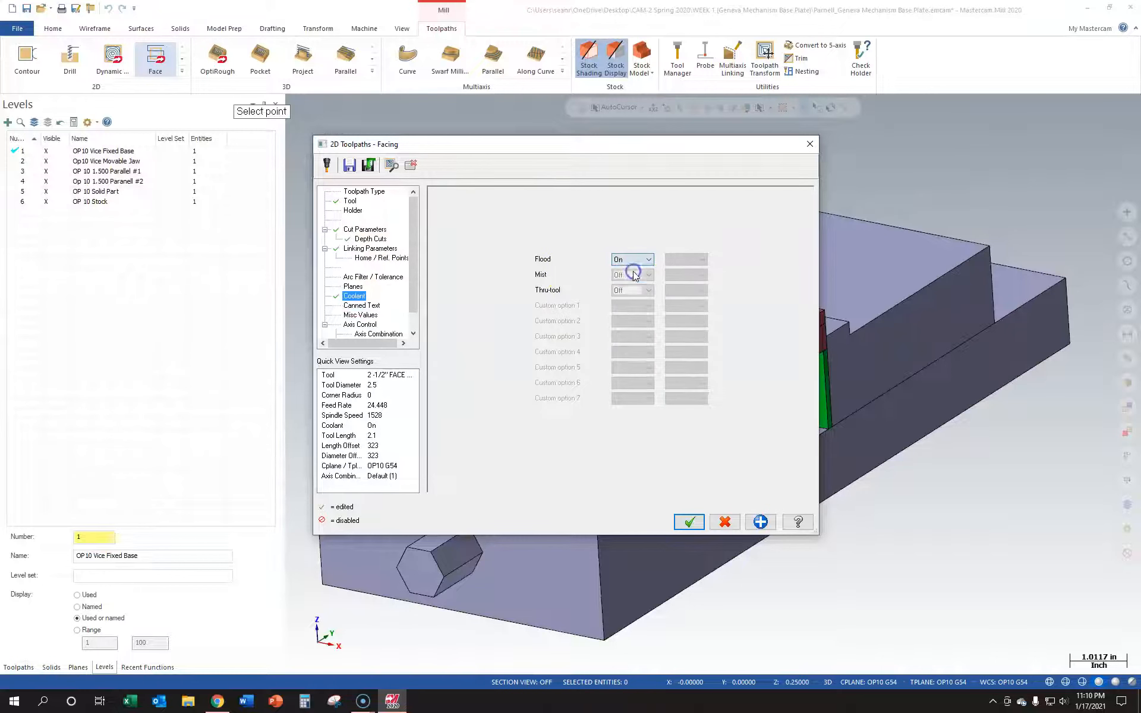
{"action": "left_click", "coordinate": [354, 287]}
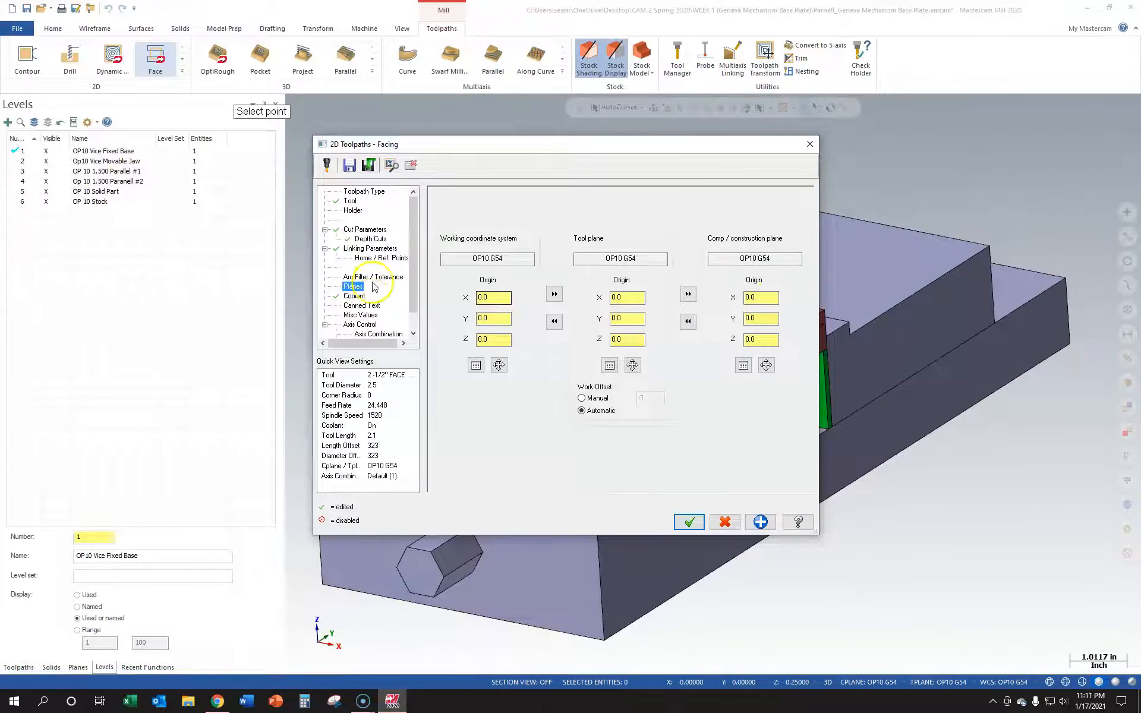
Review the linking, depth cut and cut parameter pages of the facing operation, accept it, and inspect the generated toolpath
{"action": "left_click", "coordinate": [369, 249]}
{"action": "left_click", "coordinate": [370, 238]}
{"action": "left_click", "coordinate": [364, 230]}
{"action": "left_click", "coordinate": [352, 193]}
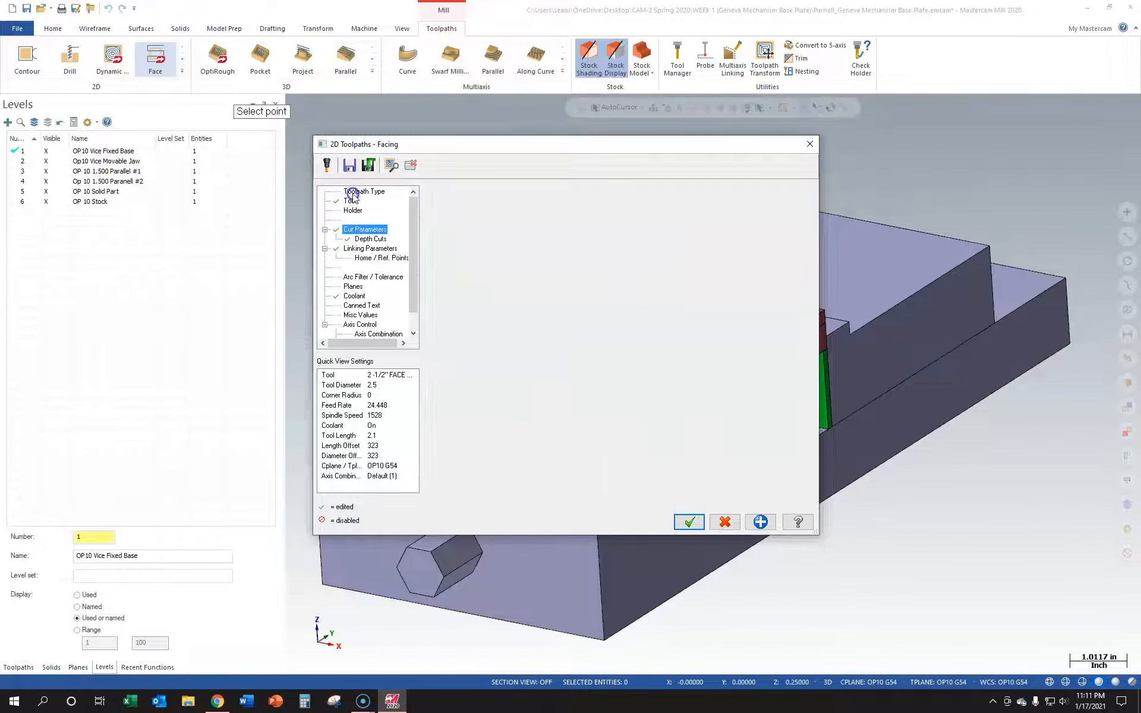
{"action": "left_click", "coordinate": [701, 522]}
{"action": "middle_click_drag", "start_coordinate": [377, 252], "coordinate": [432, 259]}
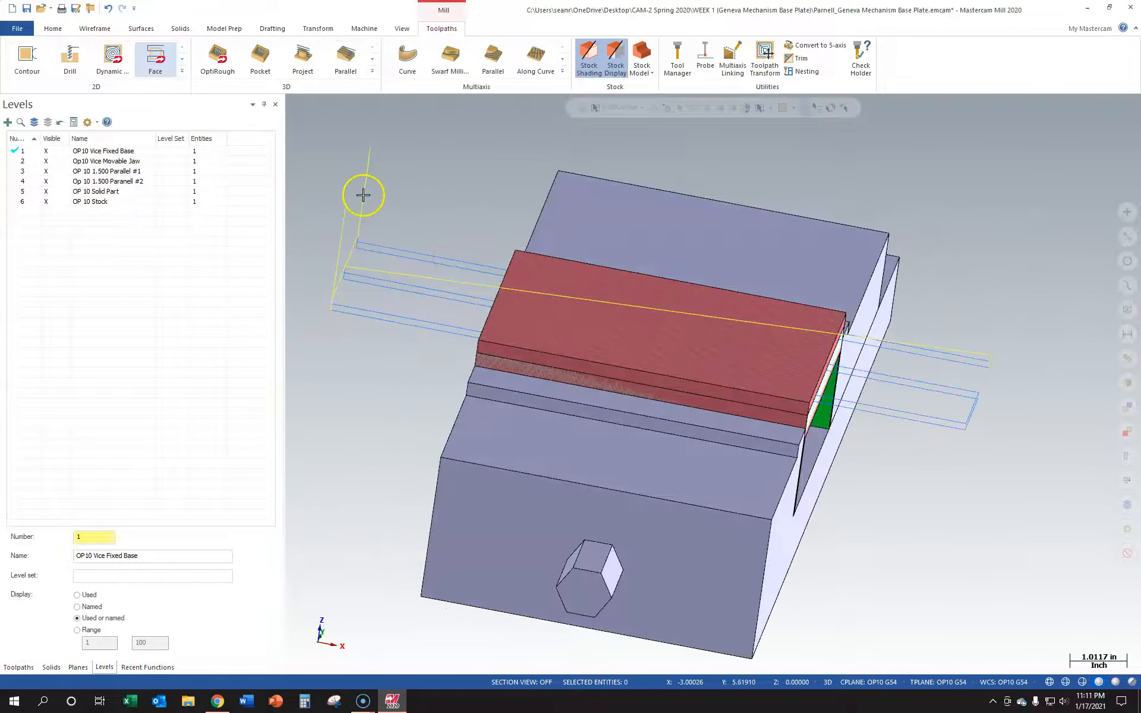
{"action": "mouse_move", "coordinate": [1008, 354]}
{"action": "middle_mouse_down"}
{"action": "mouse_move", "coordinate": [990, 331]}
{"action": "mouse_move", "coordinate": [989, 345]}
{"action": "middle_mouse_up"}
{"action": "scroll", "coordinate": [353, 283], "scroll_direction": "up", "scroll_amount": 1}
{"action": "scroll", "coordinate": [353, 283], "scroll_direction": "up", "scroll_amount": 1}
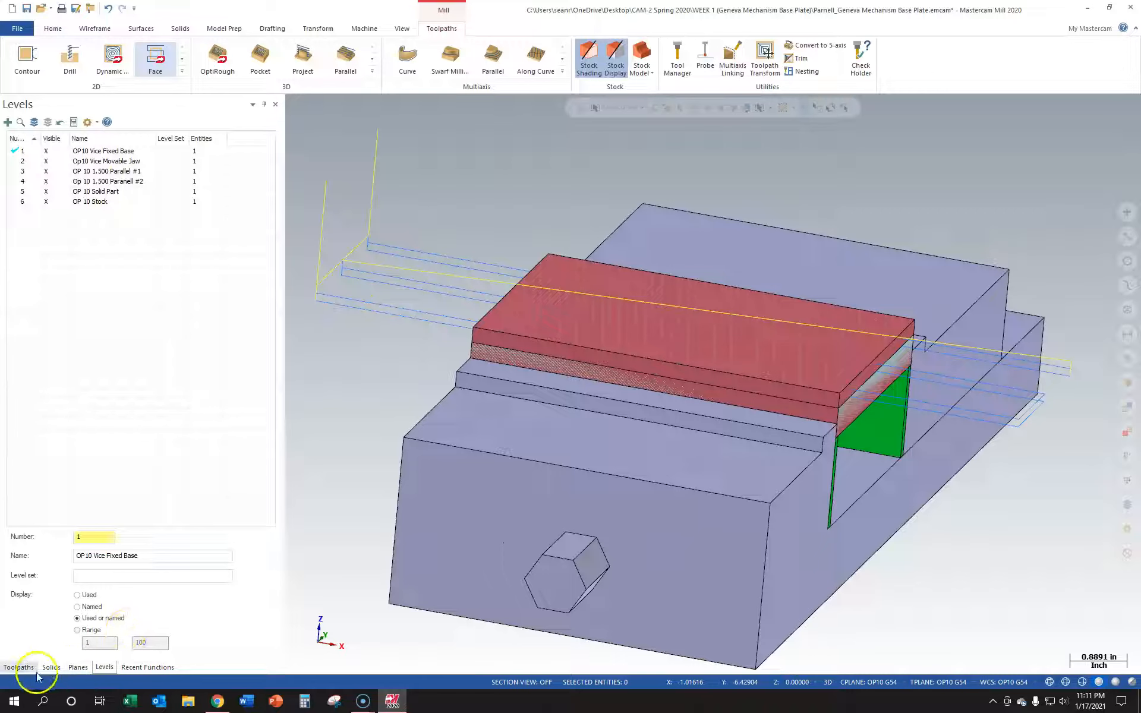
Hide the OP 10 Stock level
{"action": "left_click", "coordinate": [78, 667]}
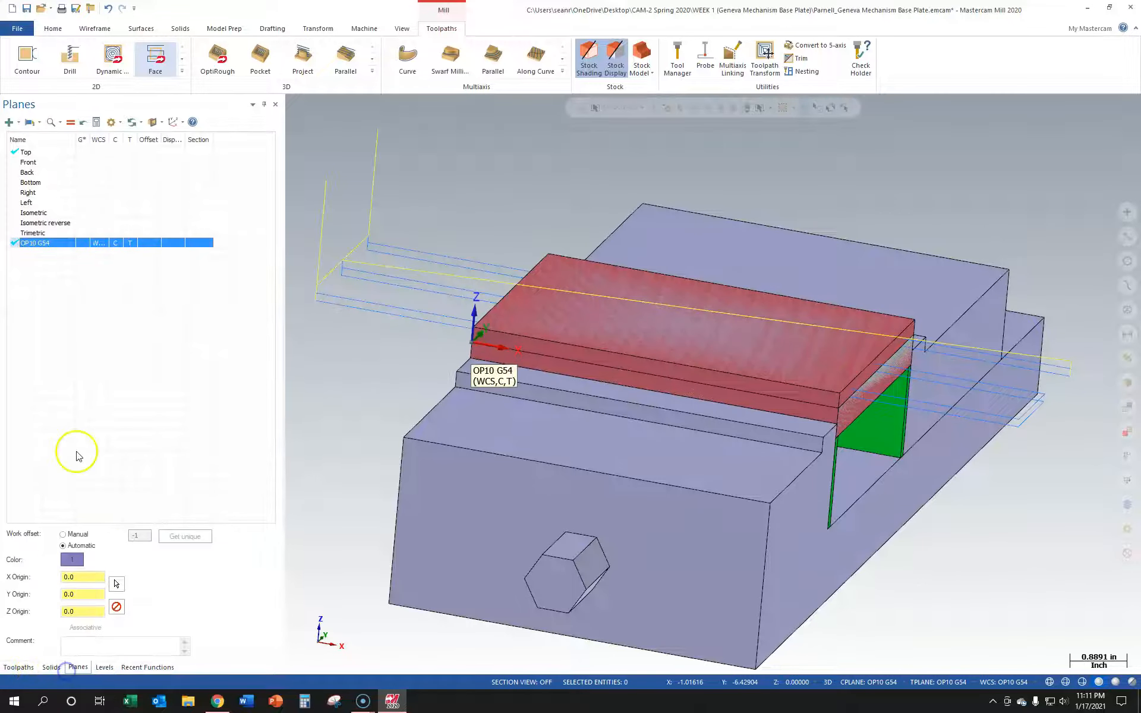
{"action": "left_click", "coordinate": [104, 667]}
{"action": "left_click", "coordinate": [46, 202]}
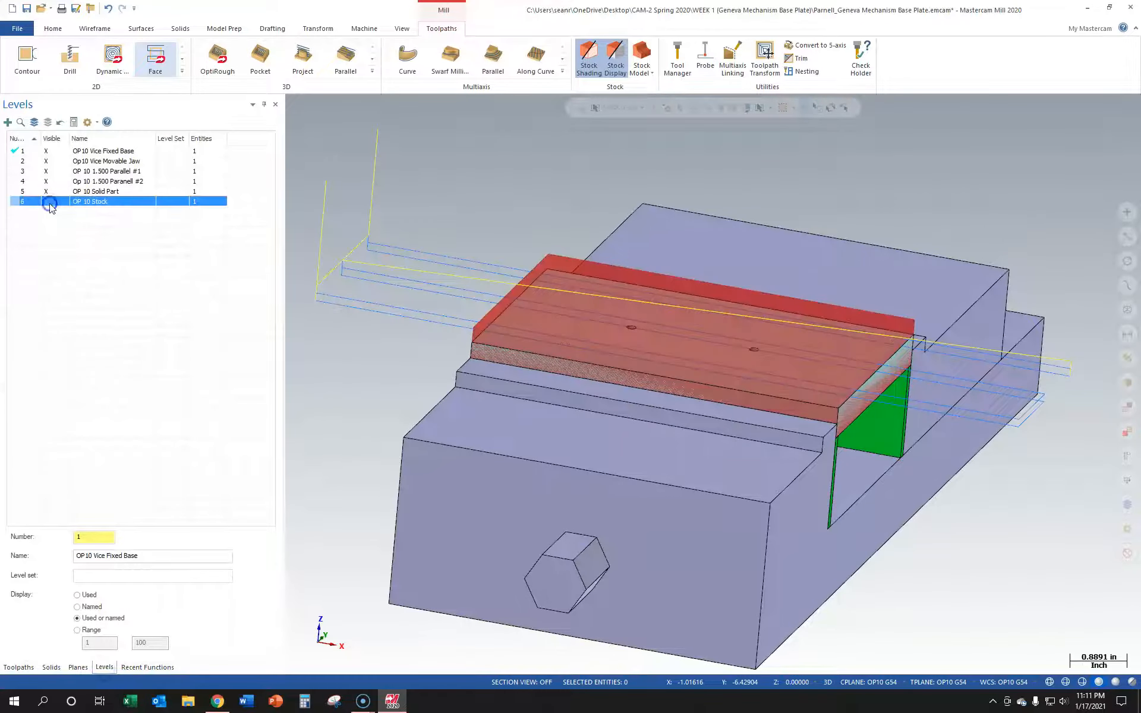
Backplot the facing toolpath and examine the face mill's depth passes over the part from the front
{"action": "left_click", "coordinate": [18, 671]}
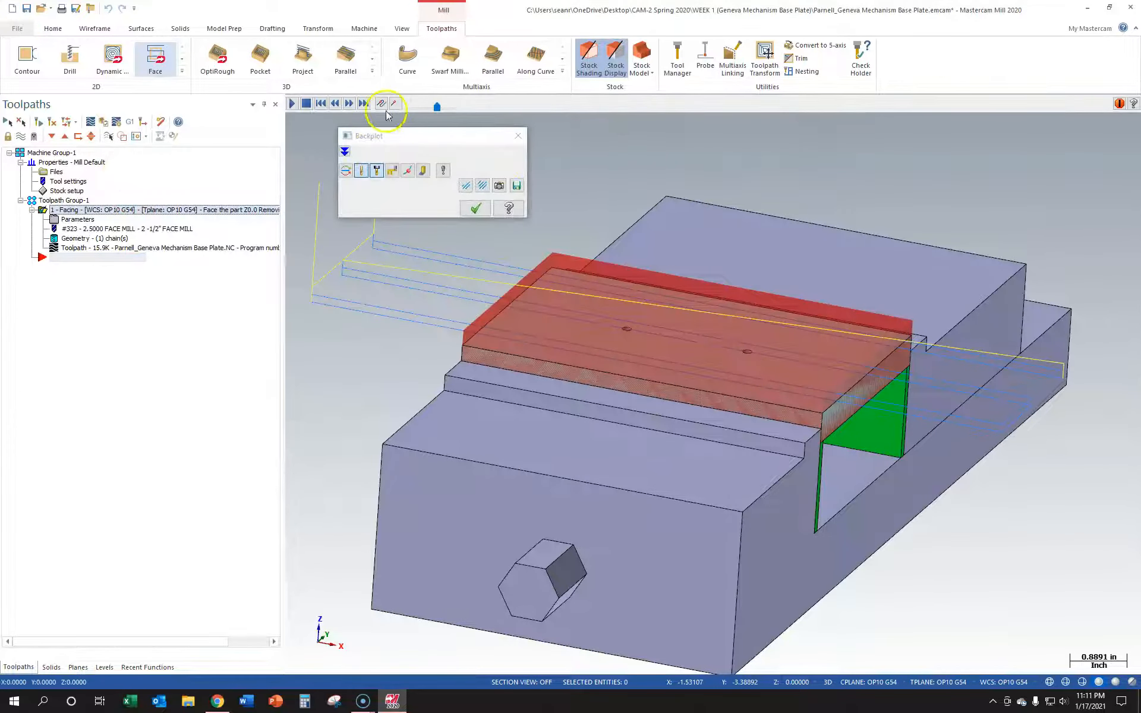
{"action": "left_click", "coordinate": [291, 104]}
{"action": "middle_click_drag", "start_coordinate": [771, 245], "coordinate": [629, 244]}
{"action": "scroll", "coordinate": [627, 263], "scroll_direction": "up", "scroll_amount": 2}
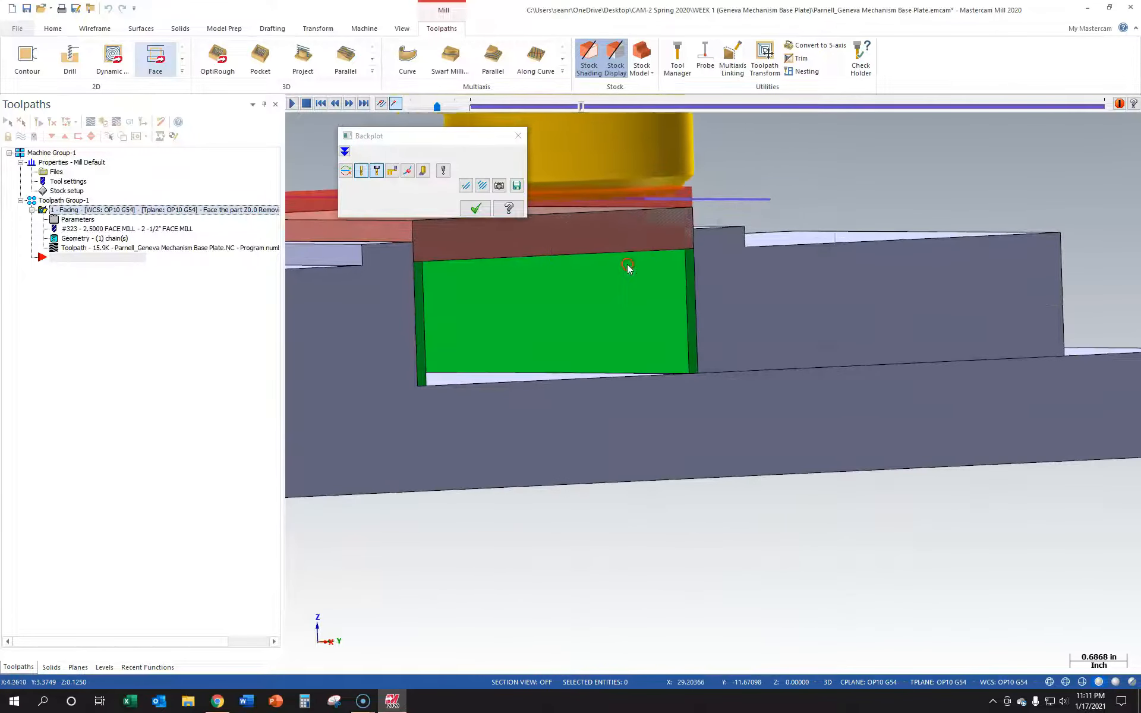
{"action": "right_click", "coordinate": [627, 264]}
{"action": "left_click", "coordinate": [664, 341]}
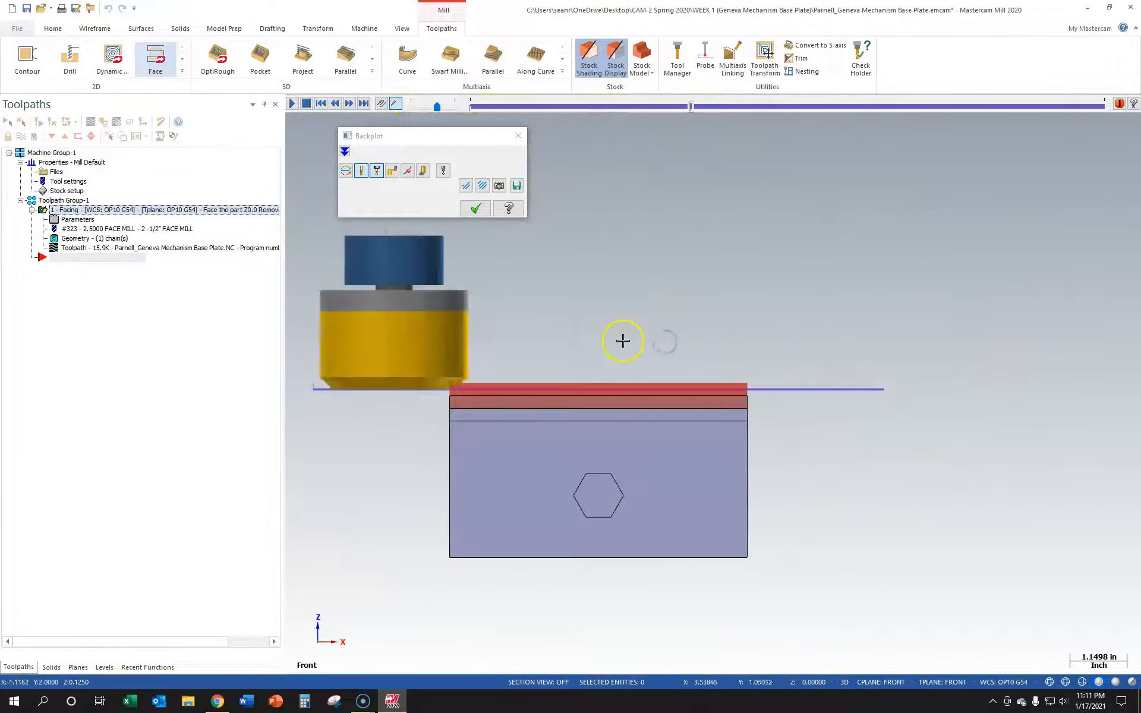
{"action": "scroll", "coordinate": [539, 430], "scroll_direction": "up", "scroll_amount": 4}
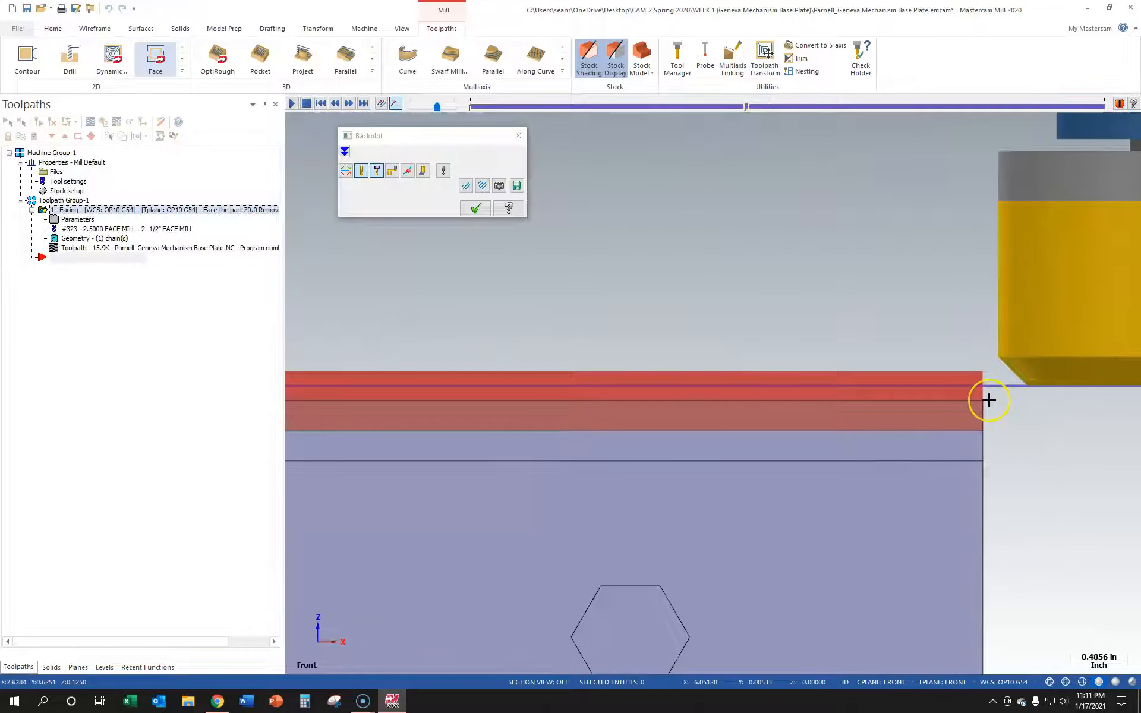
{"action": "scroll", "coordinate": [988, 400], "scroll_direction": "down", "scroll_amount": 2}
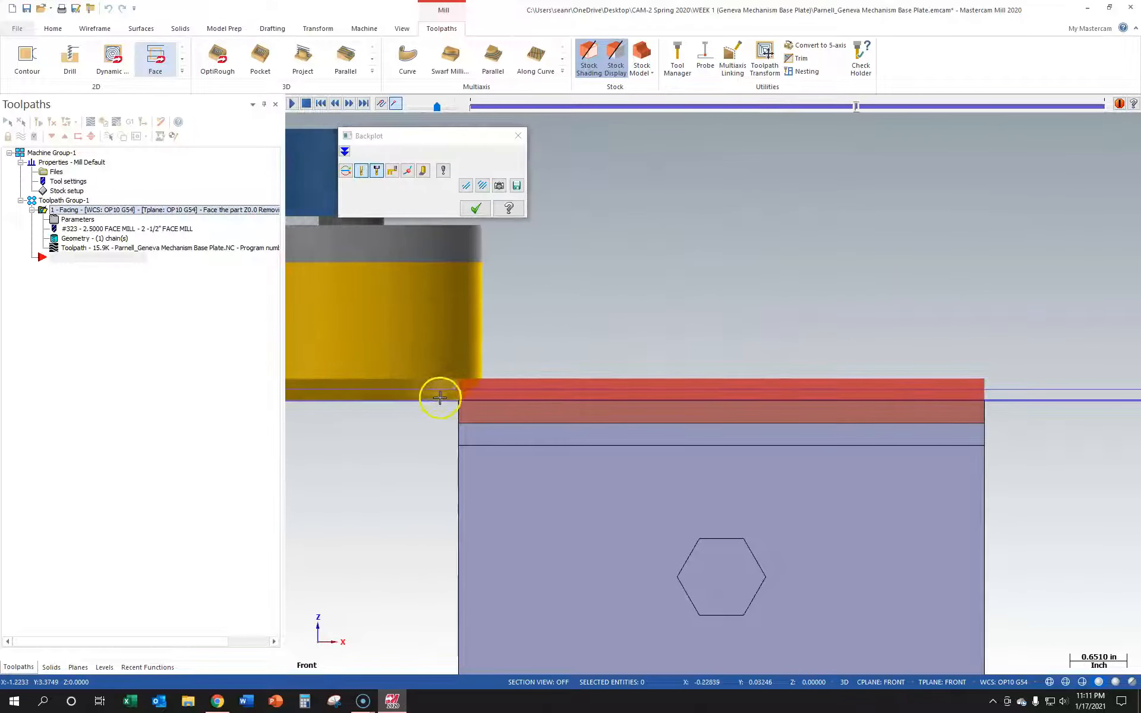
{"action": "scroll", "coordinate": [479, 405], "scroll_direction": "up", "scroll_amount": 3}
{"action": "middle_click_drag", "start_coordinate": [476, 405], "coordinate": [658, 433]}
{"action": "scroll", "coordinate": [658, 432], "scroll_direction": "down", "scroll_amount": 5}
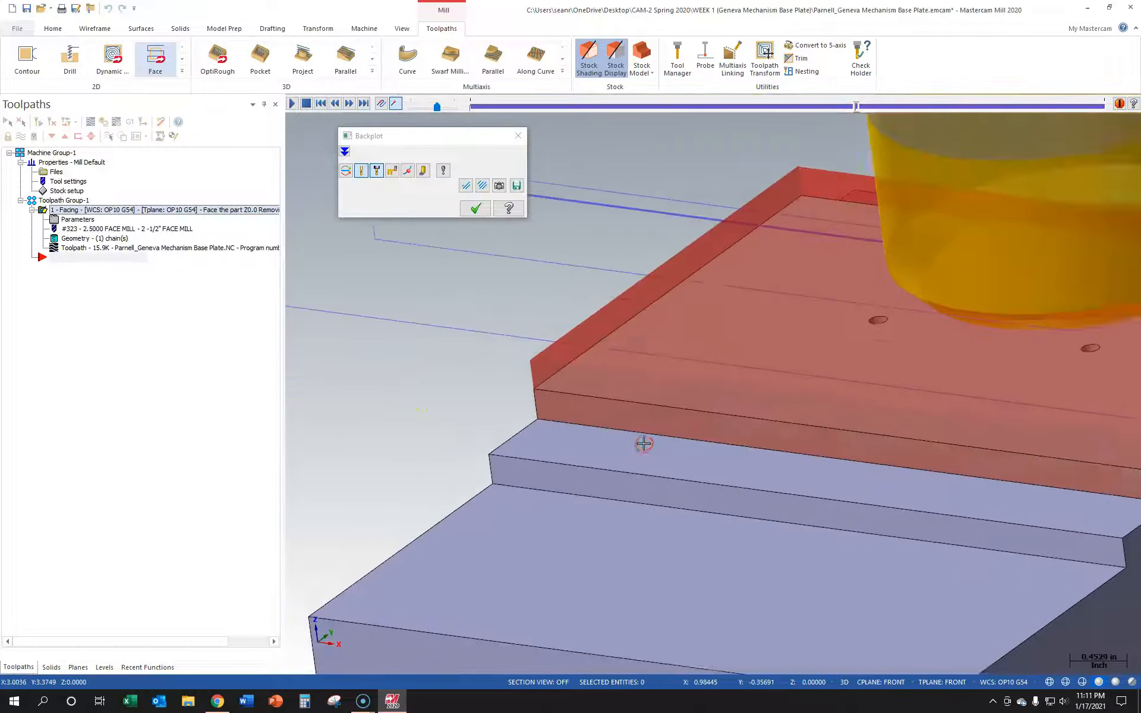
Examine the remaining facing passes of the backplot in the top and isometric views
{"action": "right_click", "coordinate": [597, 446]}
{"action": "left_click", "coordinate": [610, 483]}
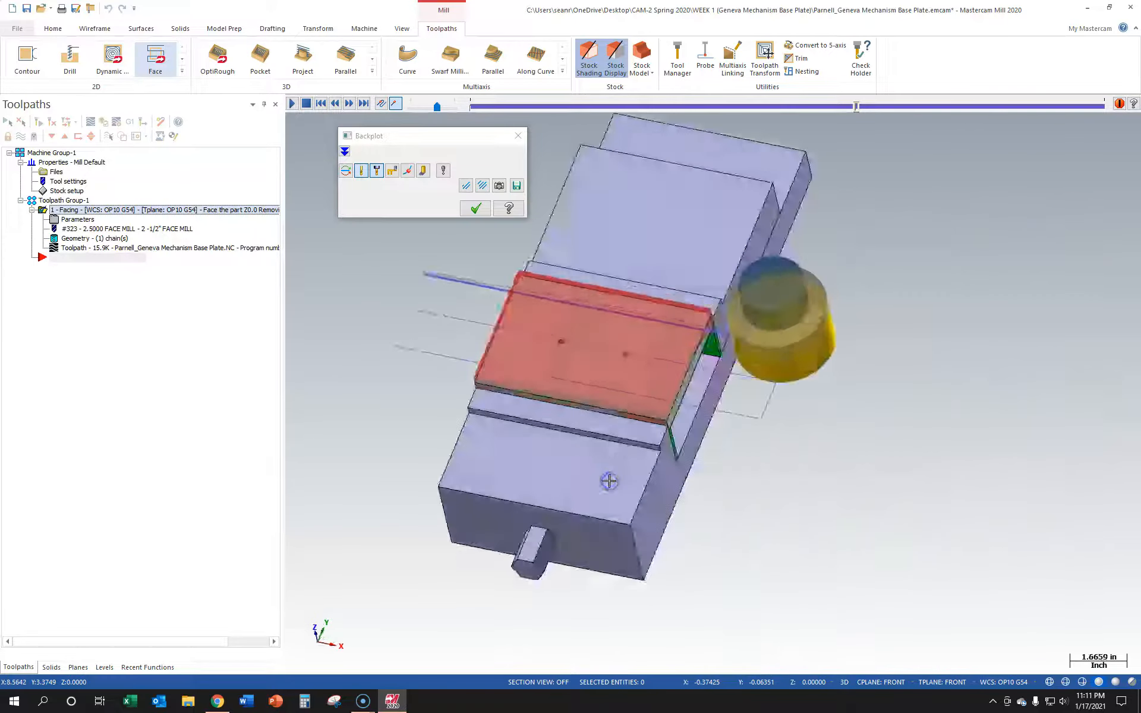
{"action": "scroll", "coordinate": [394, 295], "scroll_direction": "up", "scroll_amount": 4}
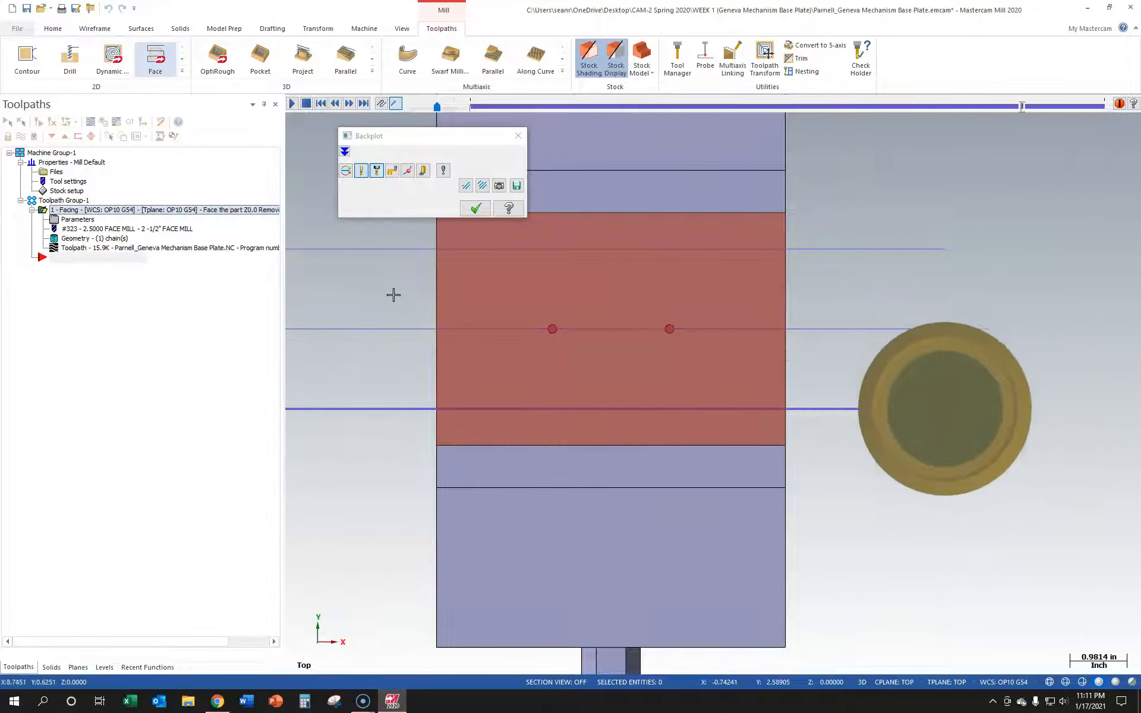
{"action": "middle_click_drag", "start_coordinate": [407, 300], "coordinate": [471, 351]}
{"action": "right_click", "coordinate": [832, 341]}
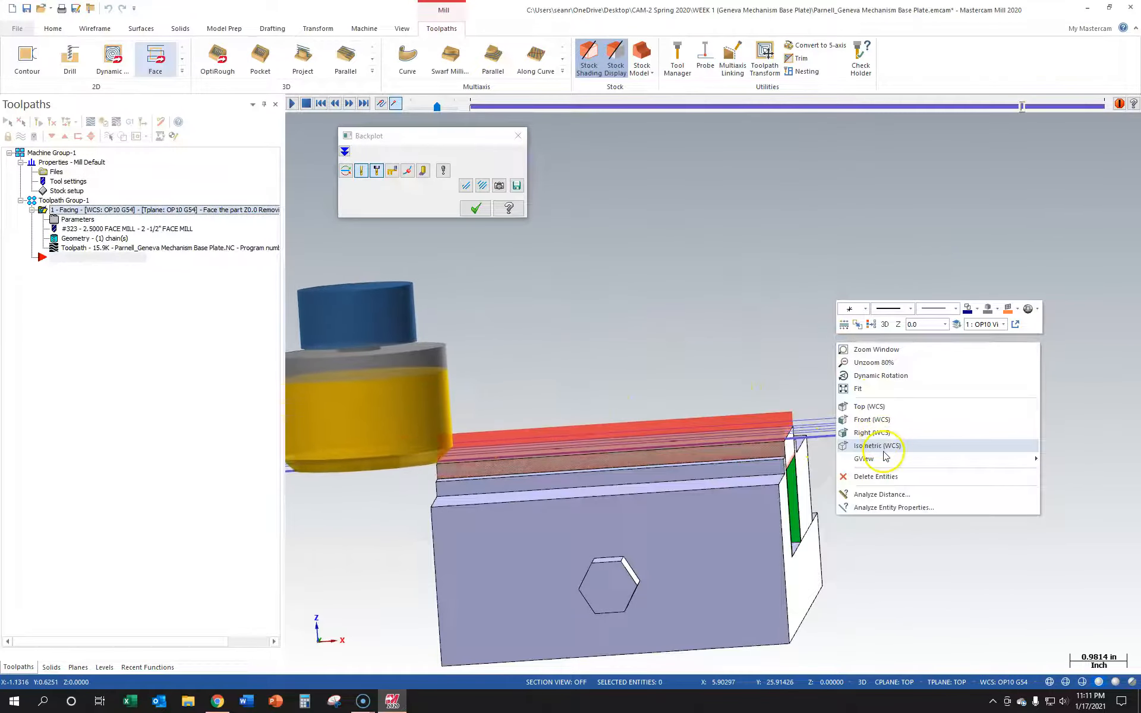
{"action": "left_click", "coordinate": [877, 445]}
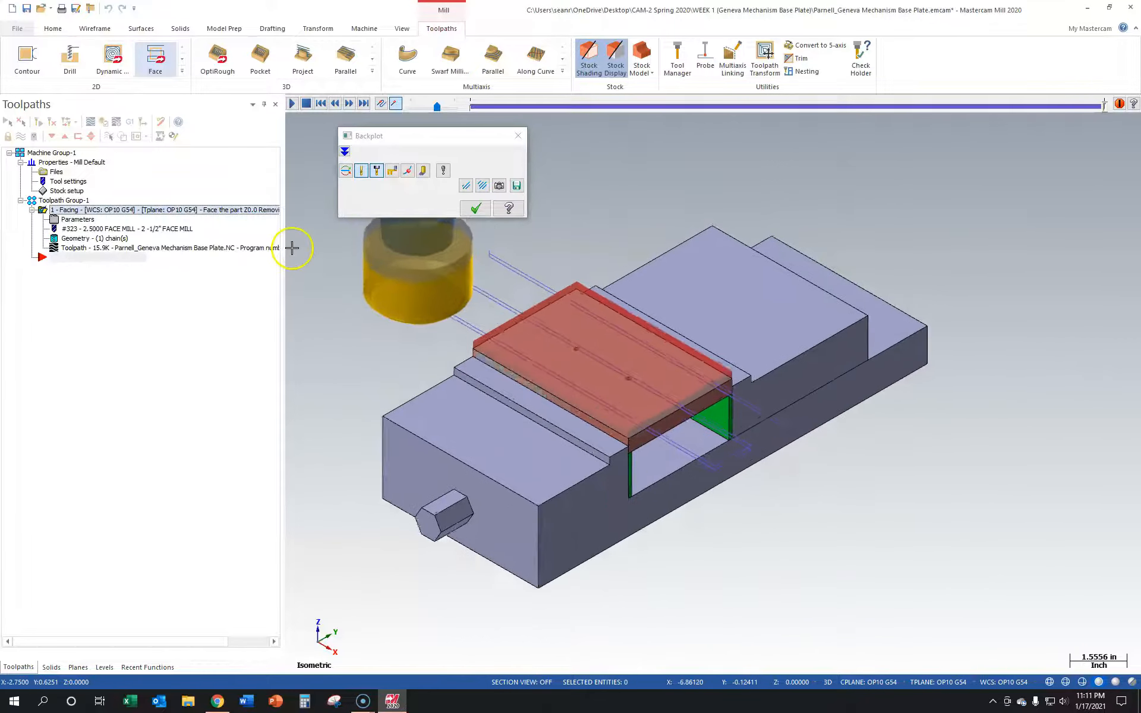
Close the backplot and save the part file
{"action": "scroll", "coordinate": [293, 247], "scroll_direction": "up", "scroll_amount": 2}
{"action": "left_click", "coordinate": [518, 137]}
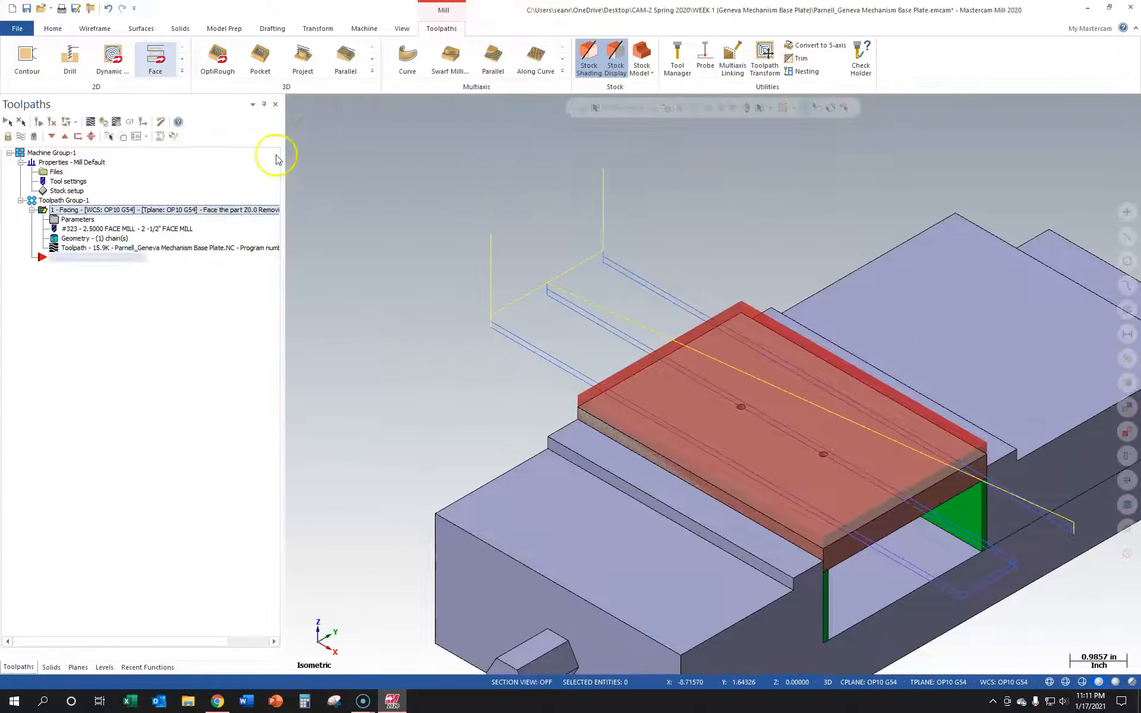
{"action": "left_click", "coordinate": [26, 9]}
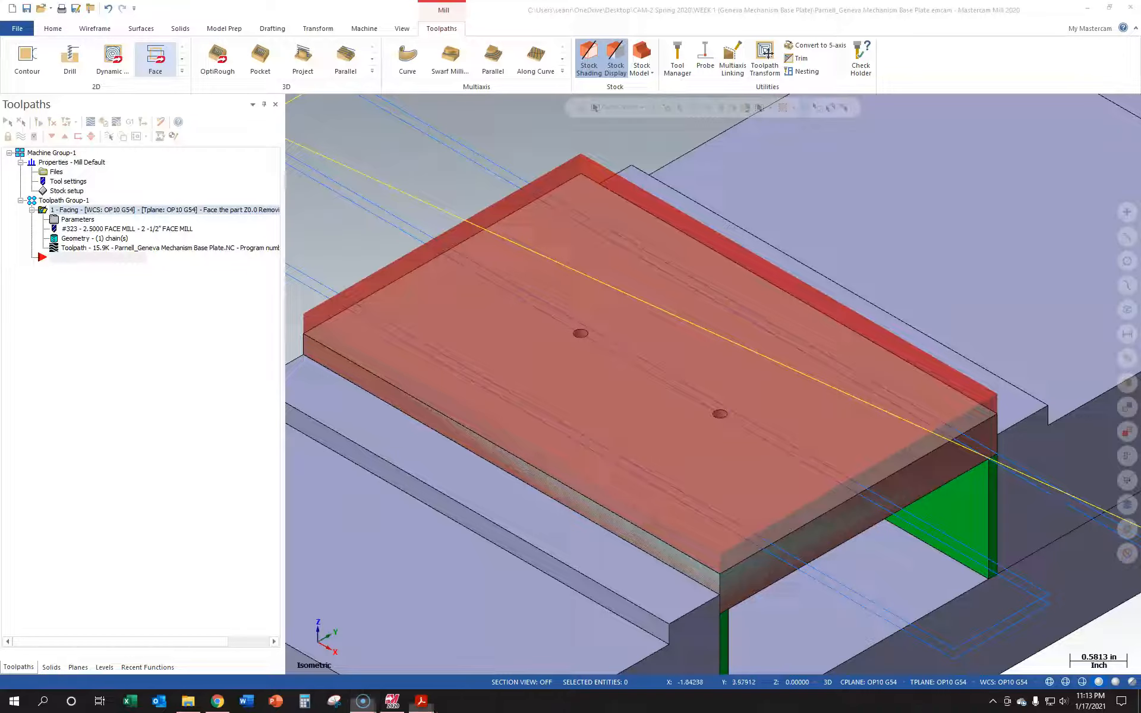
Switch to the base plate drawing in Acrobat Reader, examine the hole and thread callout, and return to Mastercam
{"action": "left_click", "coordinate": [421, 701]}
{"action": "left_click_drag", "start_coordinate": [544, 177], "coordinate": [600, 172]}
{"action": "double_click", "coordinate": [600, 172]}
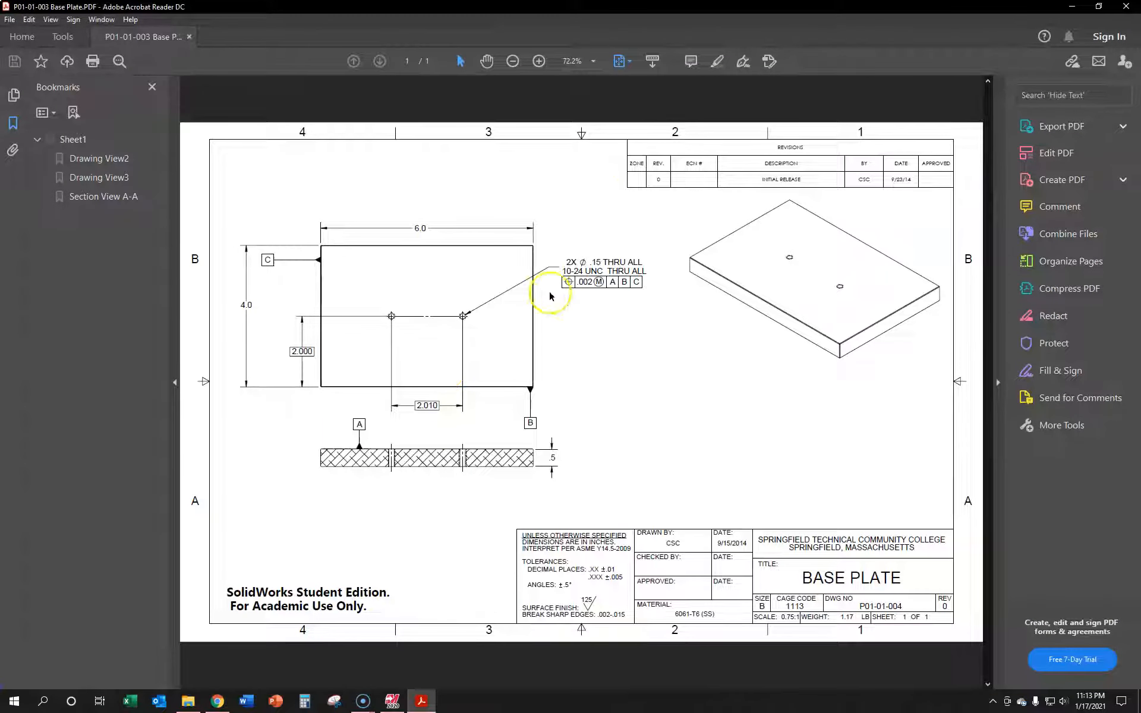
{"action": "left_click_drag", "start_coordinate": [641, 261], "coordinate": [561, 256]}
{"action": "left_click", "coordinate": [559, 269]}
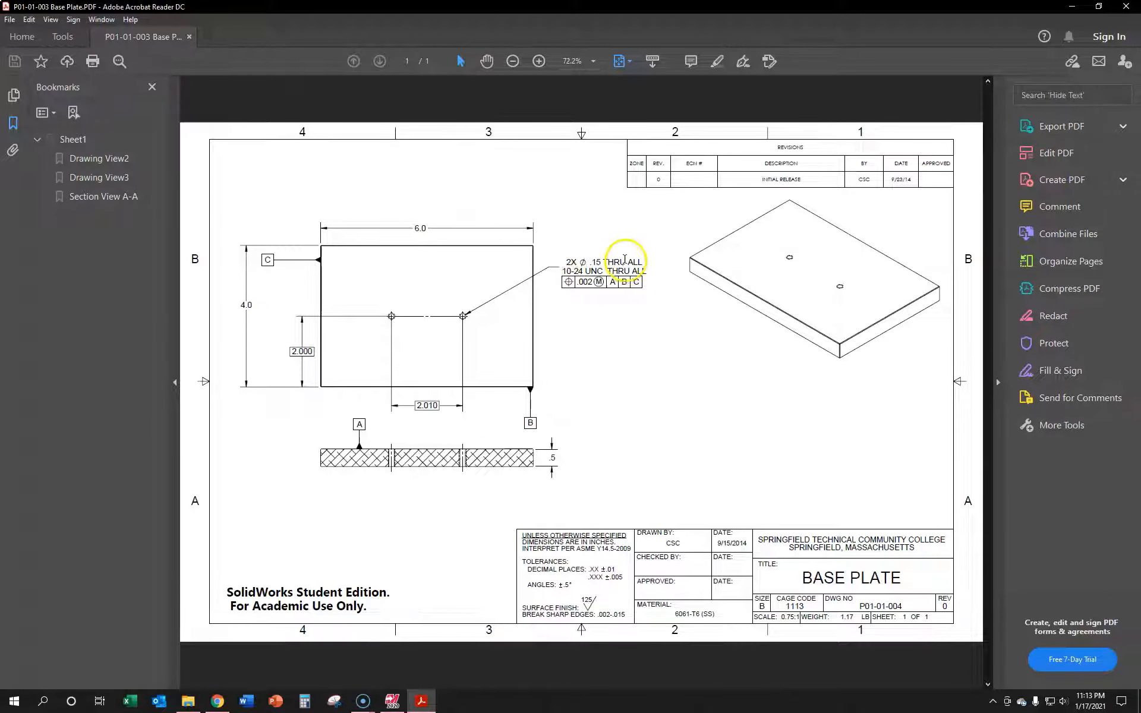
{"action": "left_click_drag", "start_coordinate": [560, 271], "coordinate": [649, 268]}
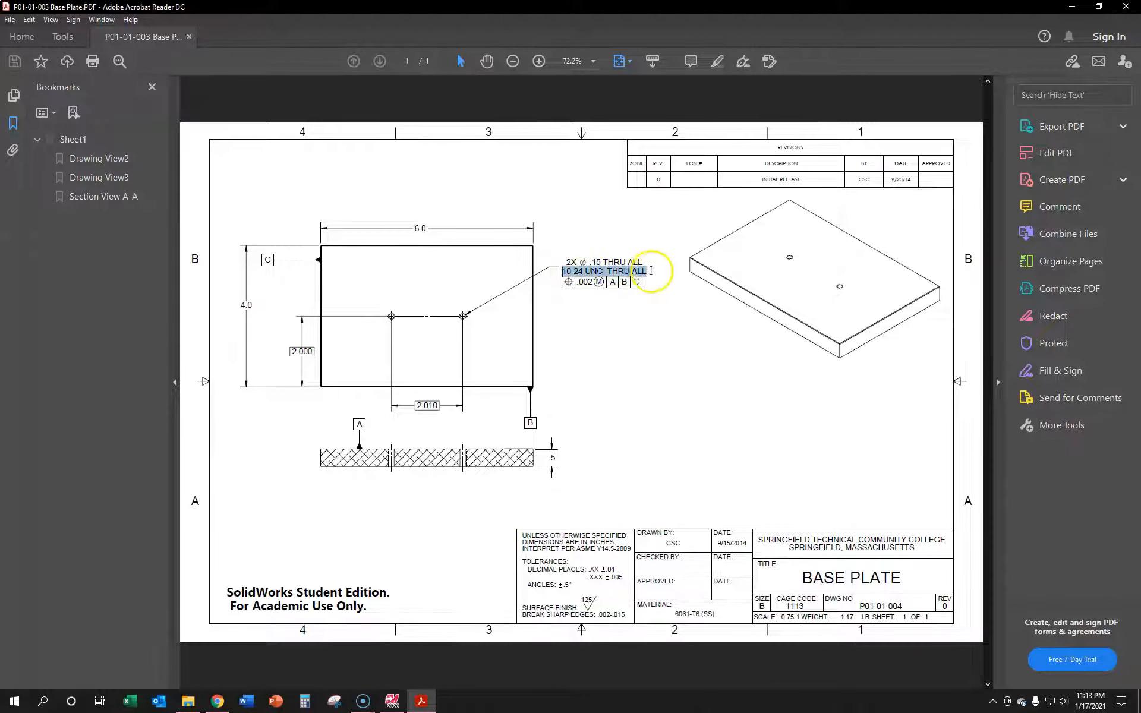
{"action": "left_click", "coordinate": [634, 328]}
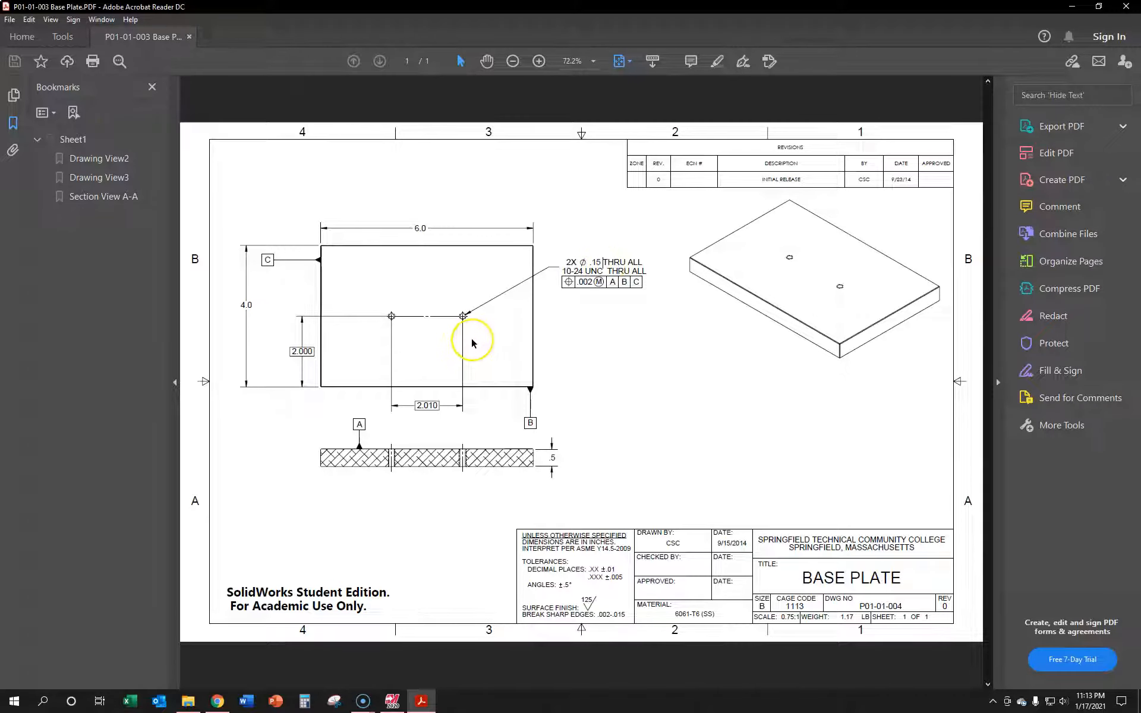
{"action": "left_click_drag", "start_coordinate": [555, 7], "coordinate": [0, 48]}
{"action": "left_click", "coordinate": [663, 229]}
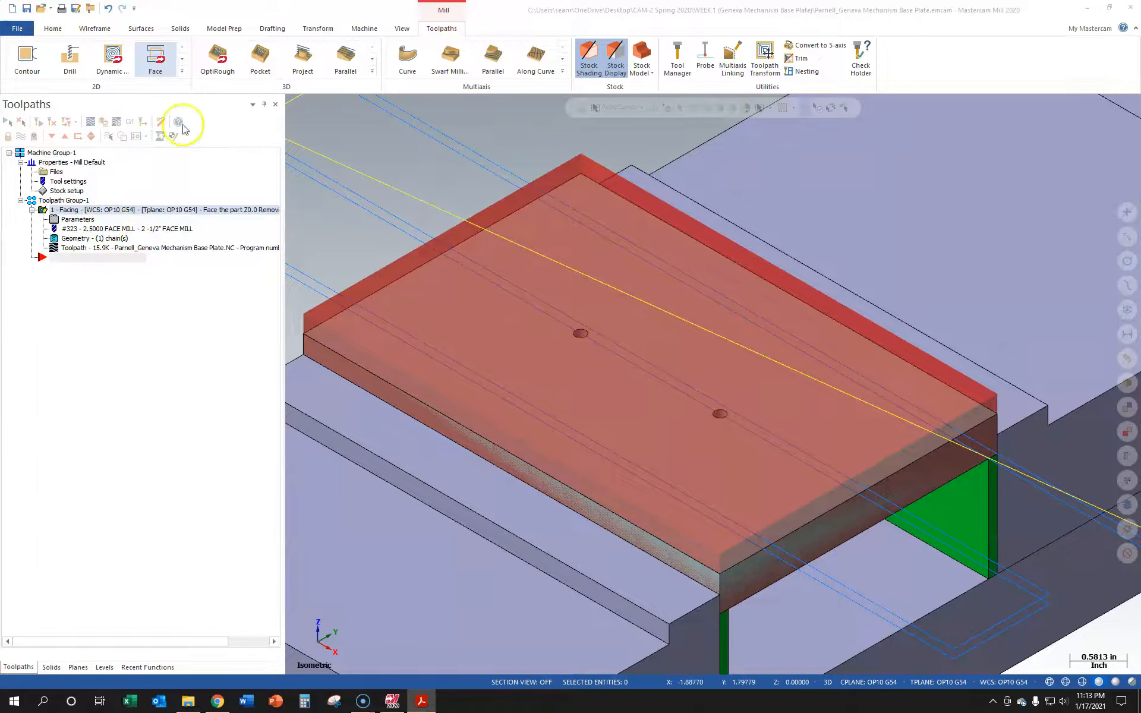
Create a drill toolpath on the two through holes in the base plate, picking the left hole first and the right hole second
{"action": "scroll", "coordinate": [708, 326], "scroll_direction": "up", "scroll_amount": 1}
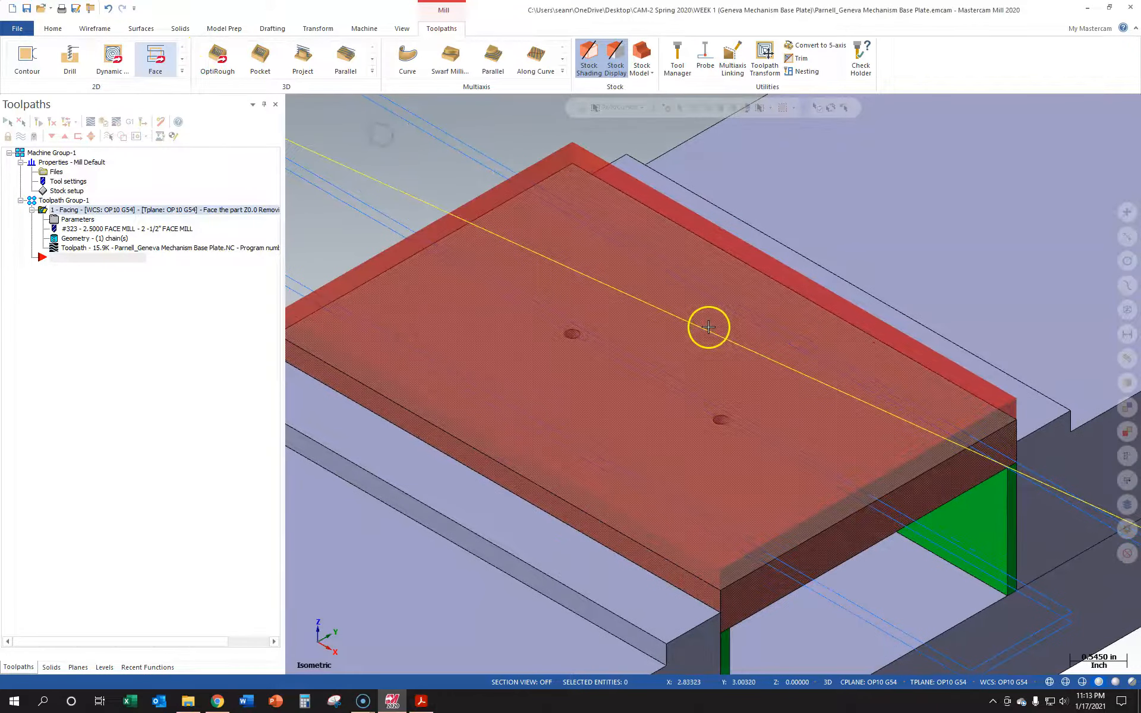
{"action": "left_click", "coordinate": [79, 63]}
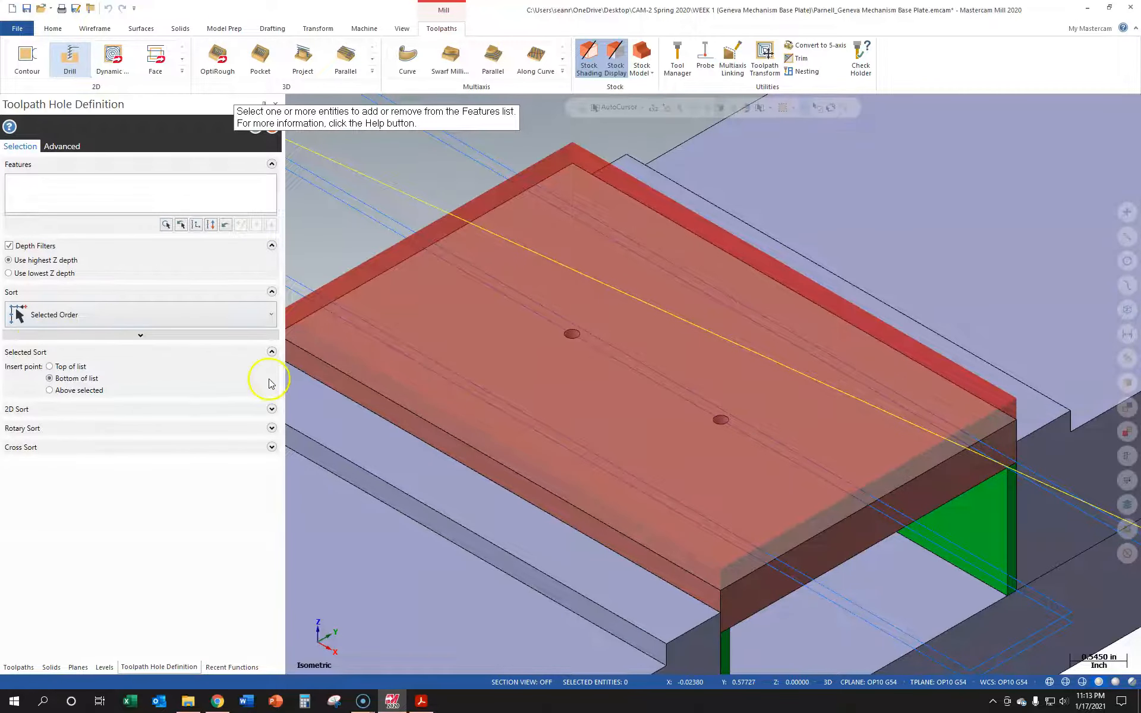
{"action": "scroll", "coordinate": [615, 327], "scroll_direction": "up", "scroll_amount": 5}
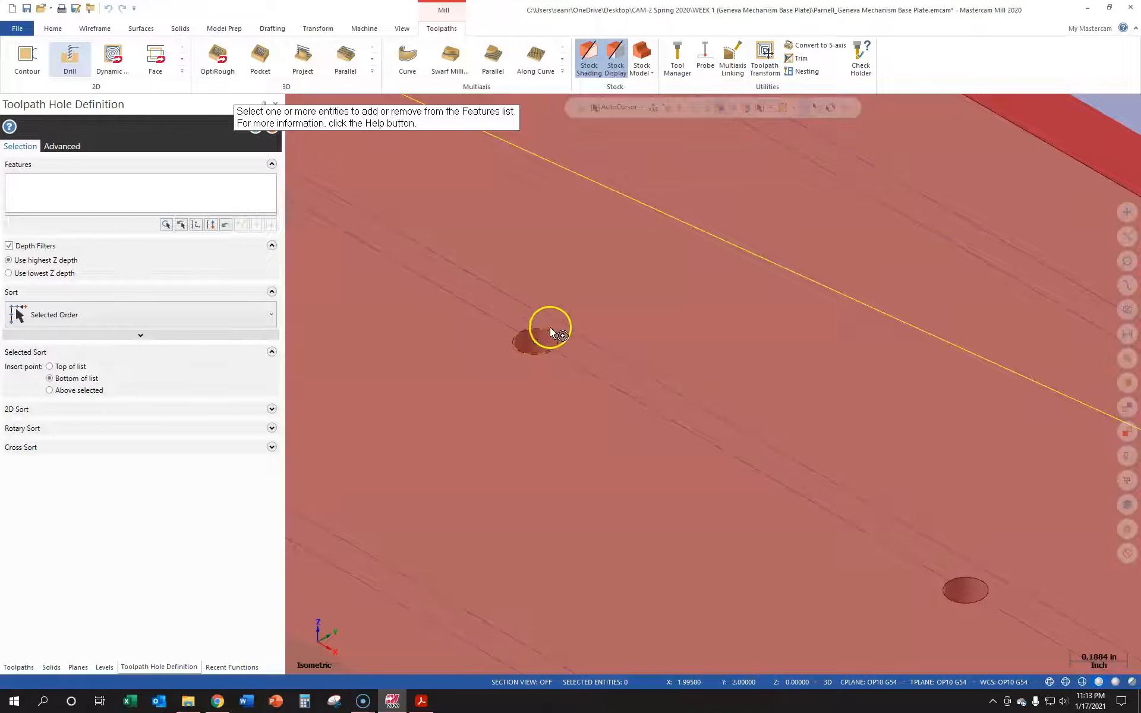
{"action": "left_click", "coordinate": [549, 332]}
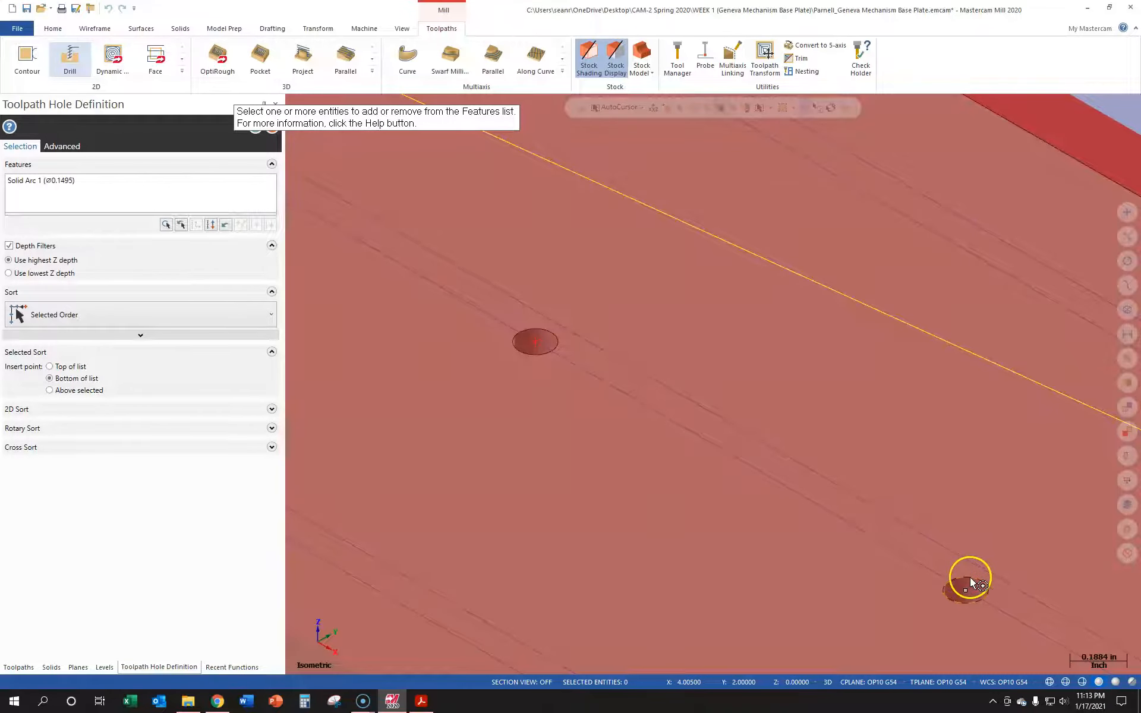
{"action": "left_click", "coordinate": [970, 577]}
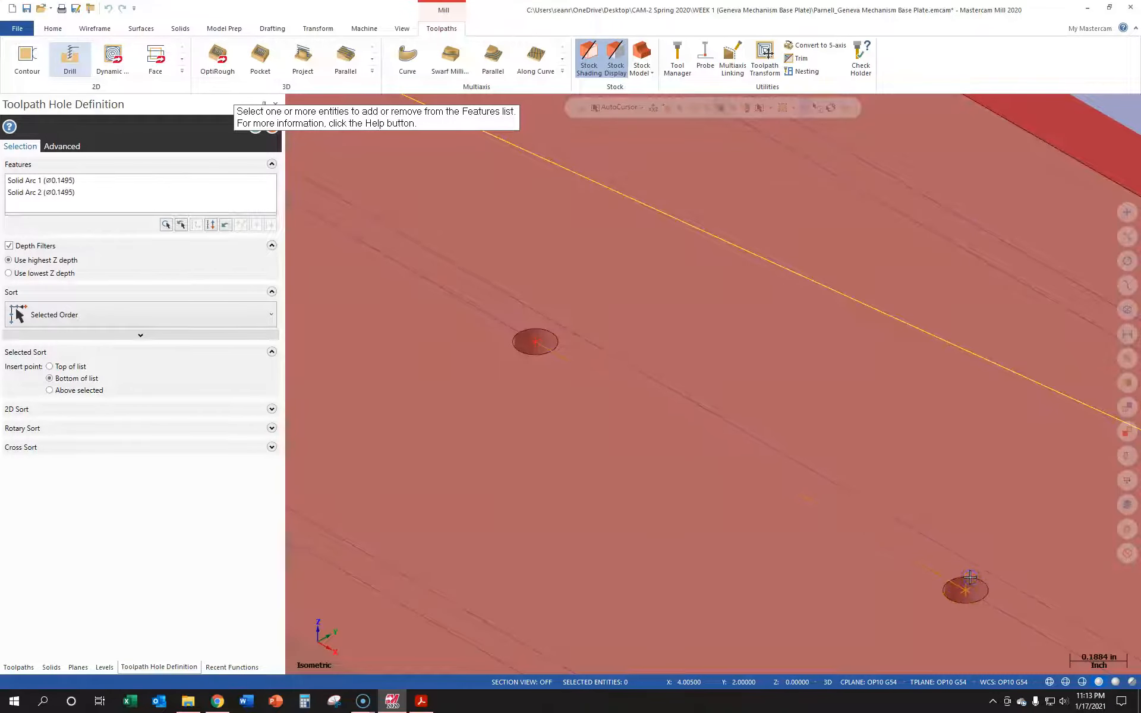
{"action": "scroll", "coordinate": [970, 577], "scroll_direction": "down", "scroll_amount": 5}
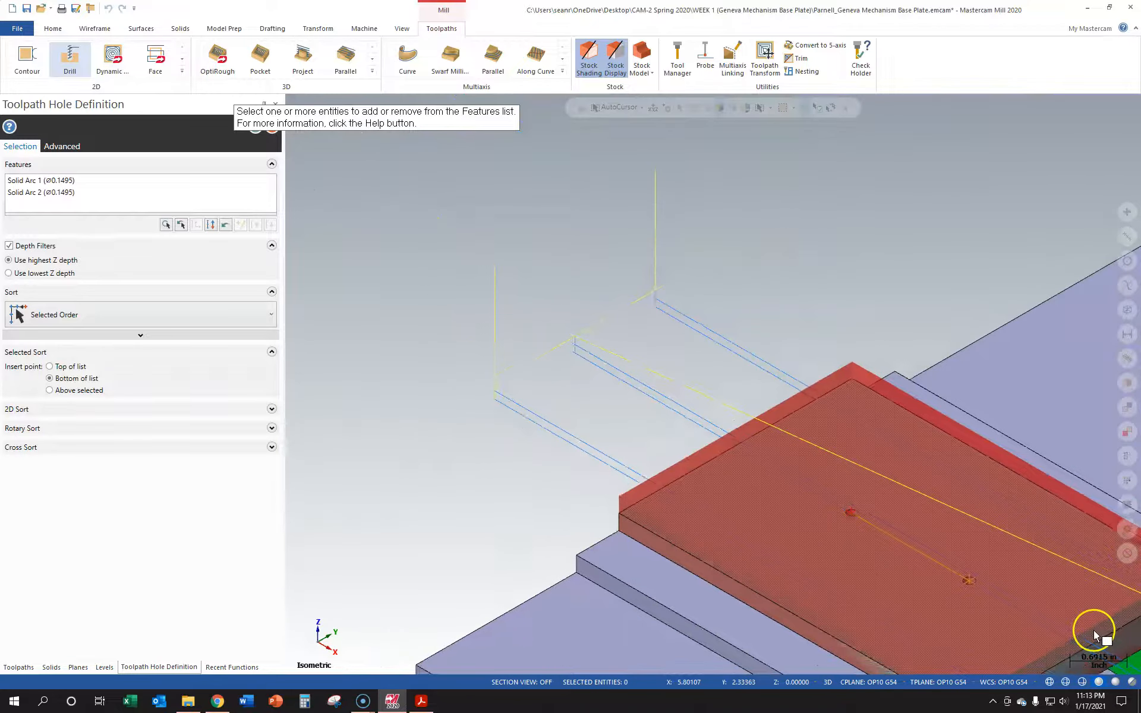
{"action": "scroll", "coordinate": [1095, 634], "scroll_direction": "up", "scroll_amount": 3}
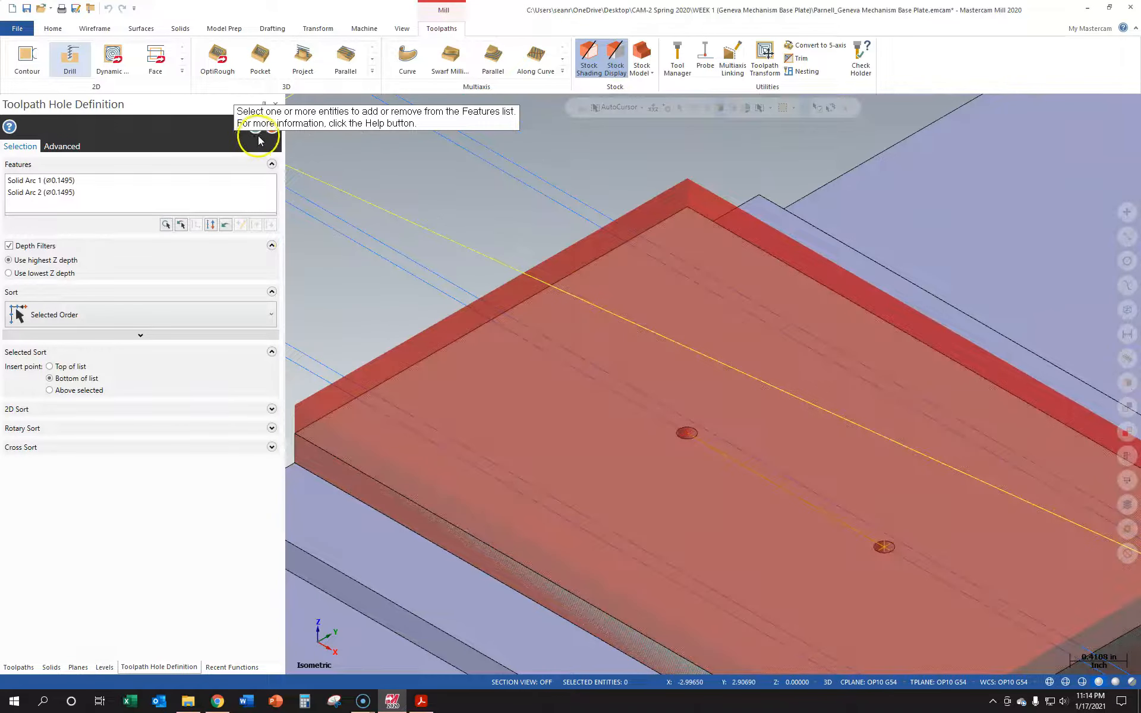
{"action": "left_click", "coordinate": [255, 135]}
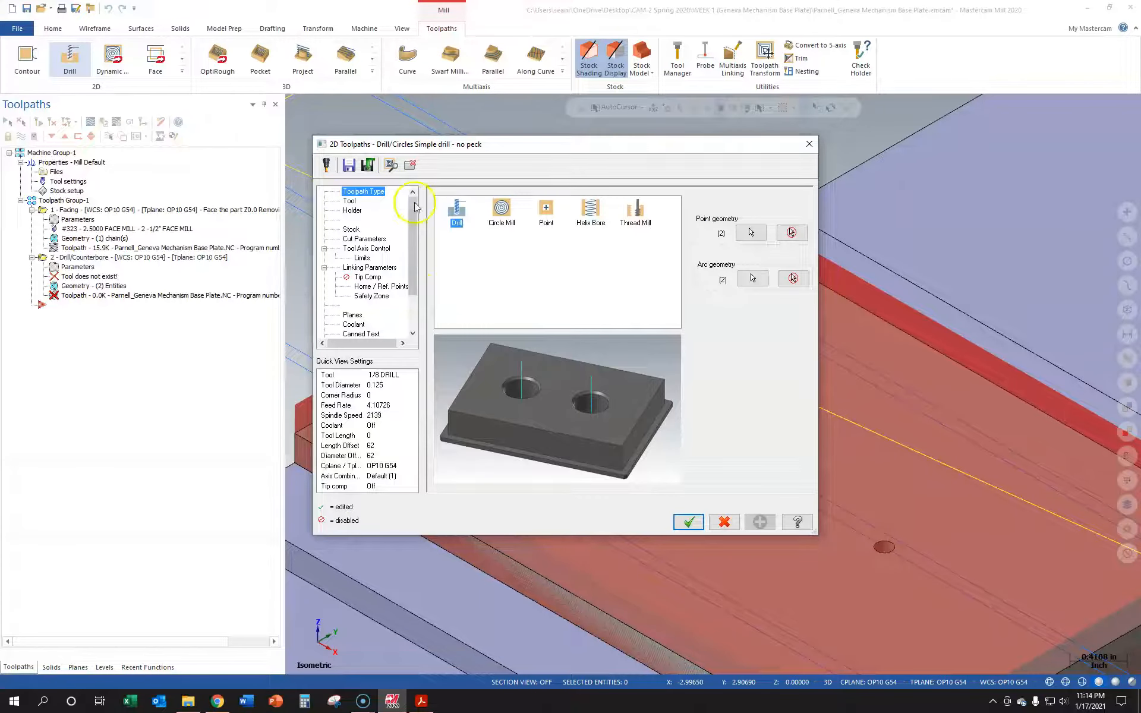
Open the Mill_Inch tool library for the drill toolpath, sort it by tool number, and turn off the active tool filter
{"action": "left_click", "coordinate": [349, 201]}
{"action": "left_click", "coordinate": [536, 286]}
{"action": "left_click", "coordinate": [455, 390]}
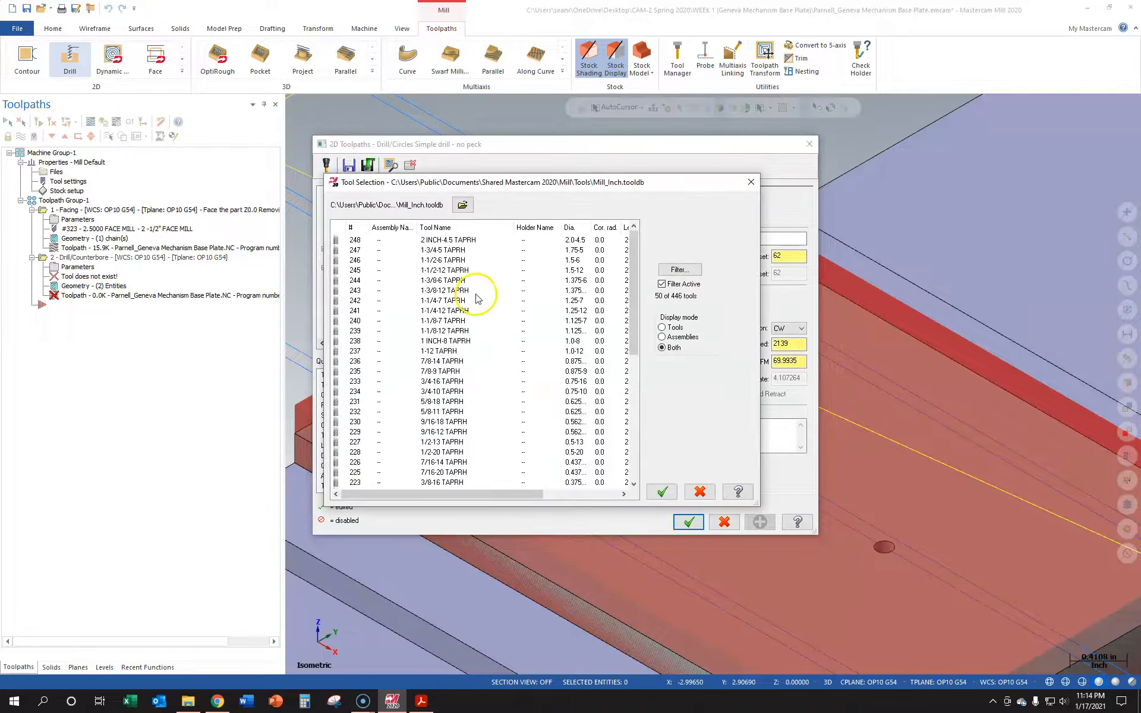
{"action": "left_click", "coordinate": [572, 228]}
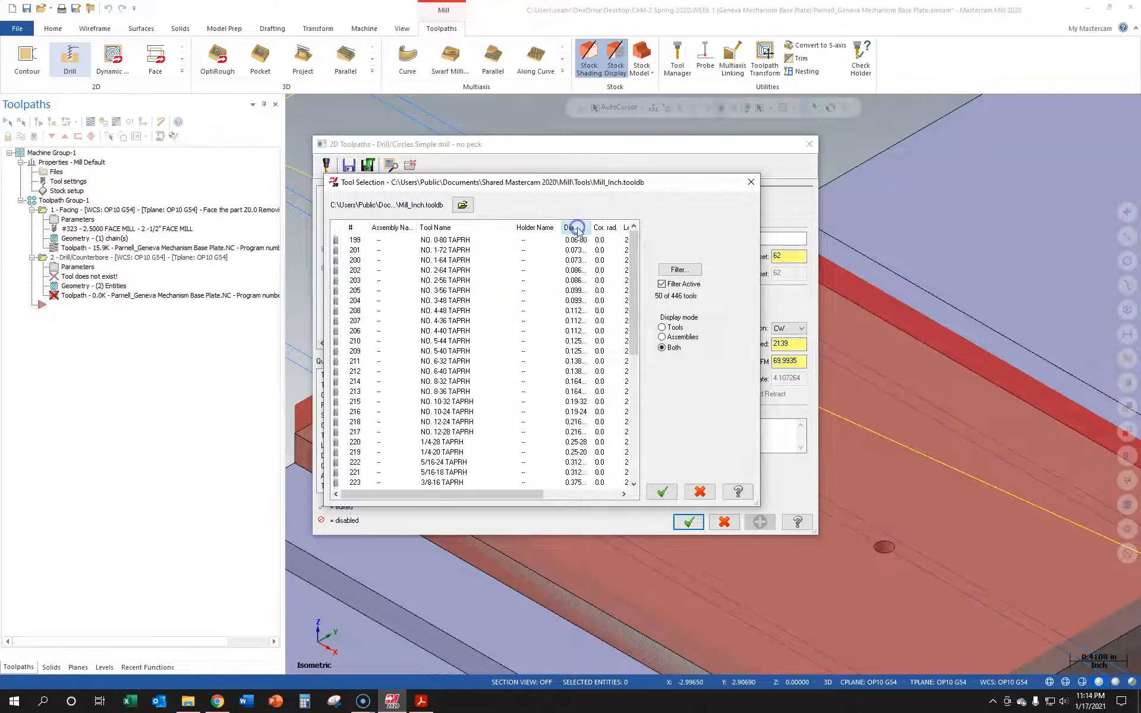
{"action": "left_click", "coordinate": [450, 229]}
{"action": "left_click", "coordinate": [351, 228]}
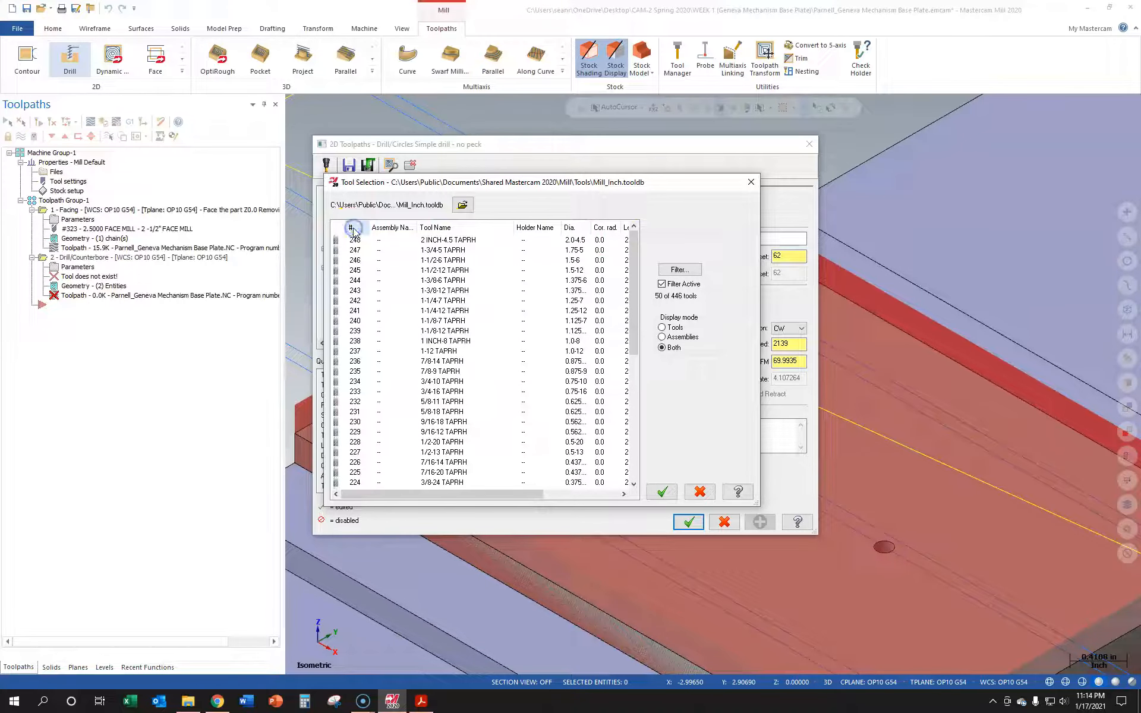
{"action": "left_click", "coordinate": [633, 311]}
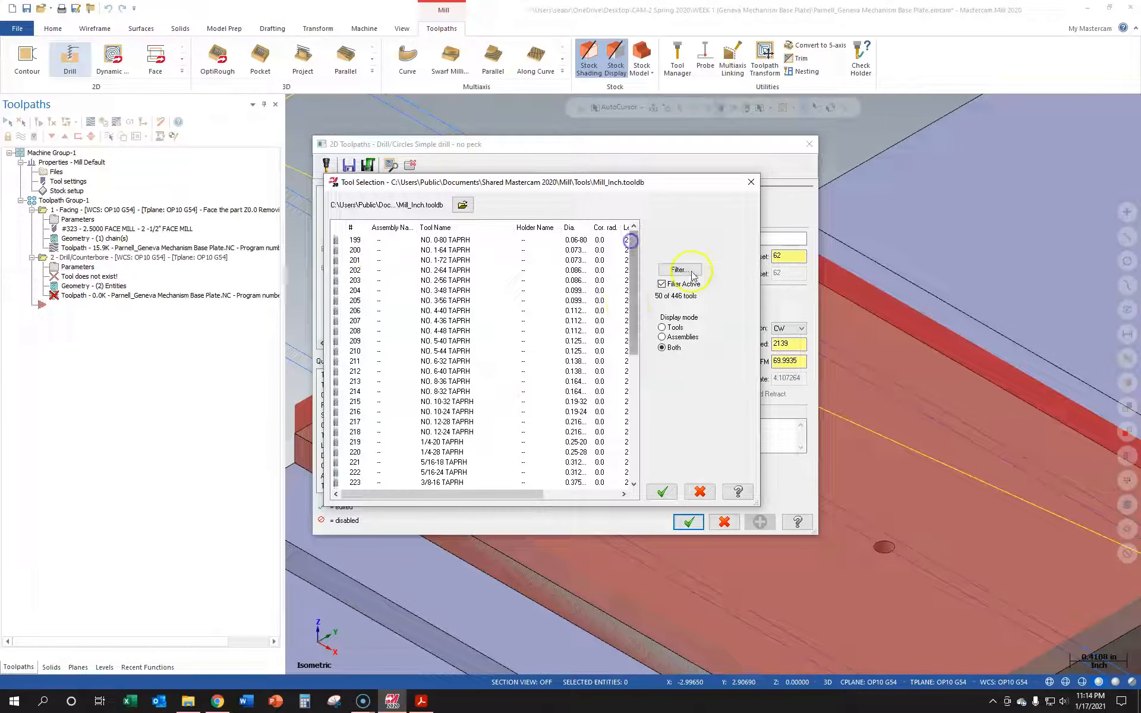
{"action": "left_click", "coordinate": [662, 284]}
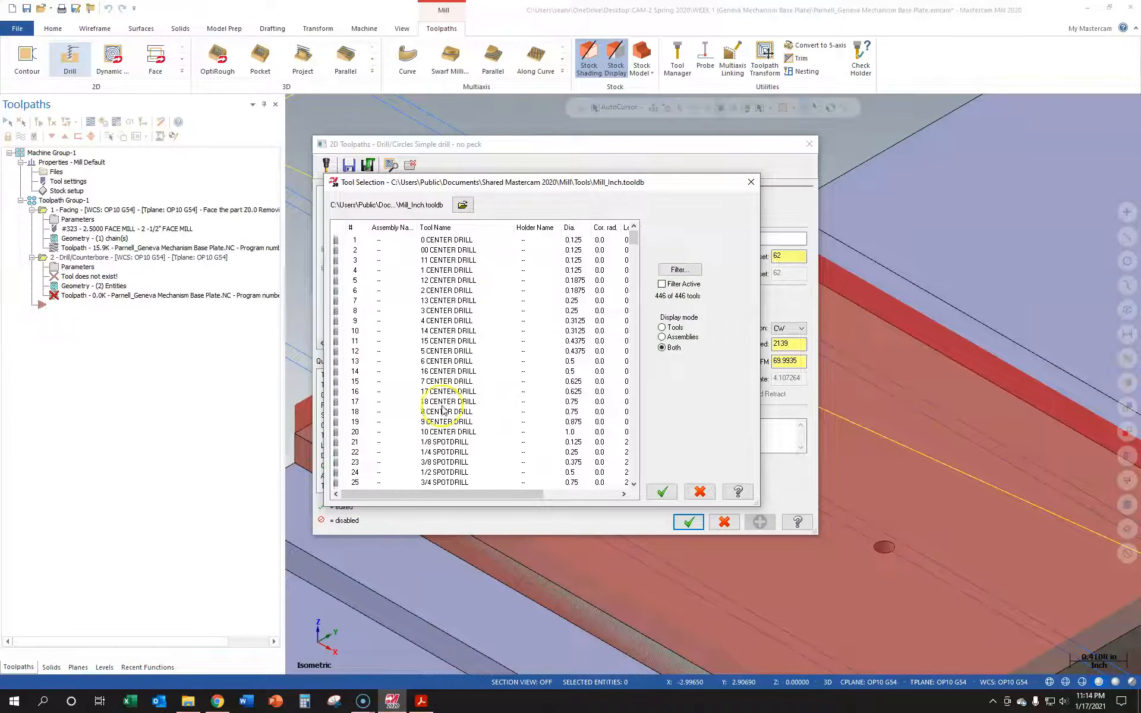
Filter the tool library so that only the spot drill tool type is listed
{"action": "scroll", "coordinate": [429, 443], "scroll_direction": "down", "scroll_amount": 1}
{"action": "scroll", "coordinate": [429, 443], "scroll_direction": "up", "scroll_amount": 1}
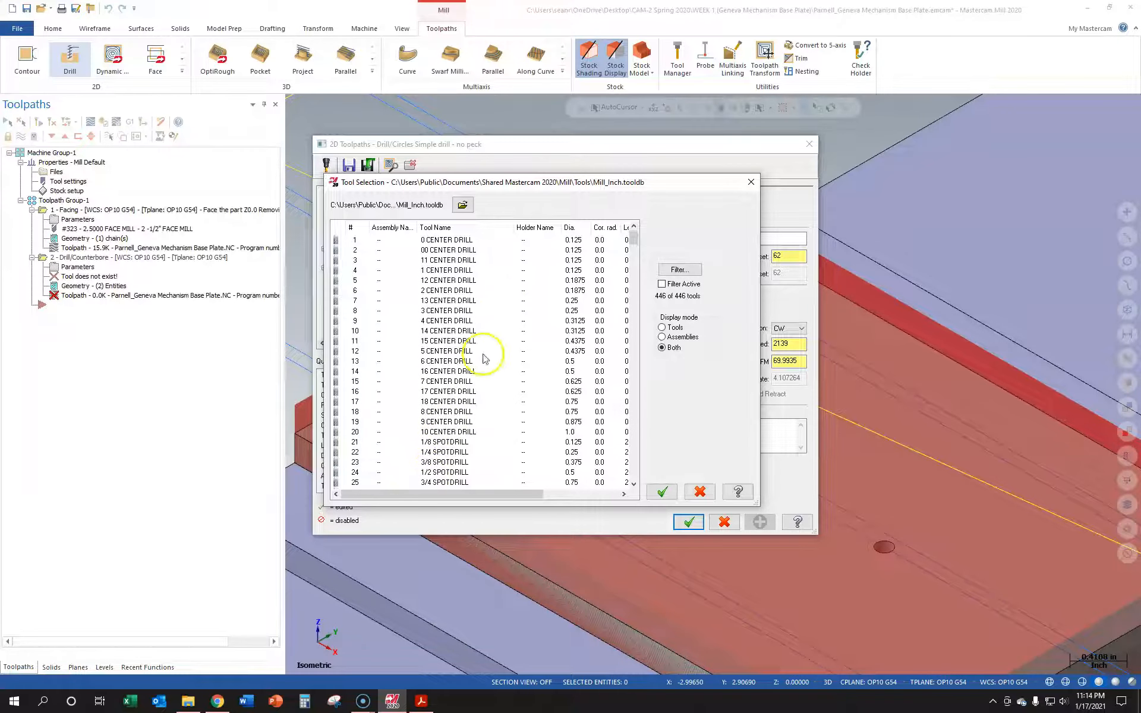
{"action": "left_click", "coordinate": [679, 270]}
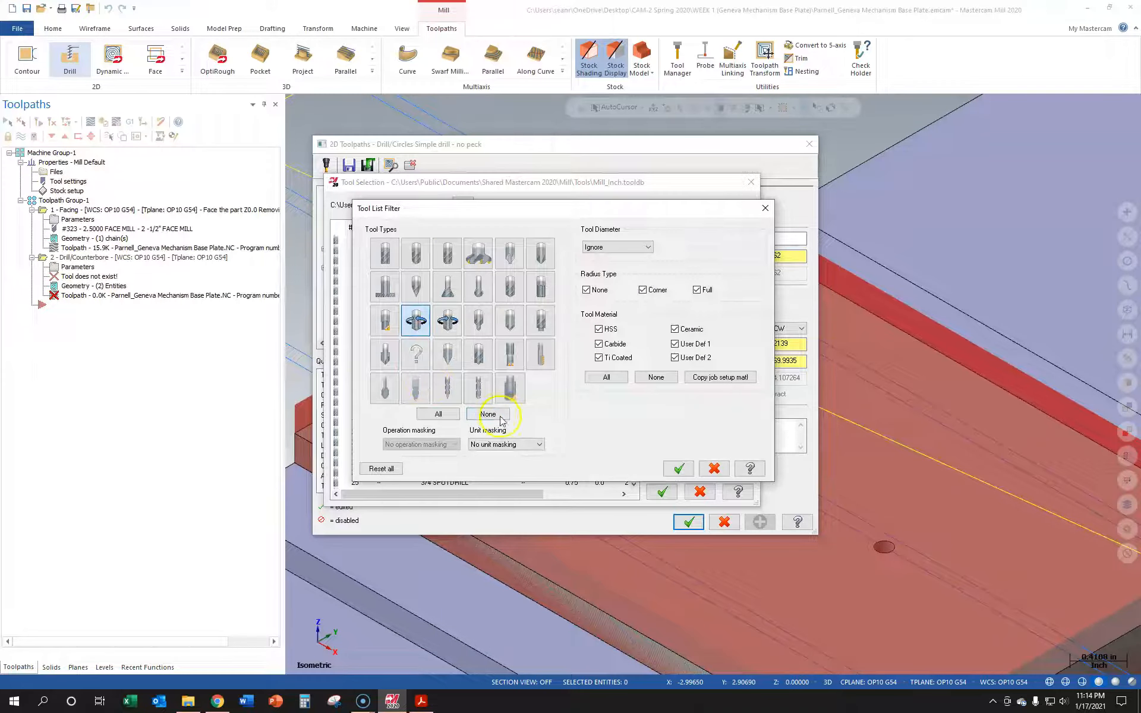
{"action": "left_click", "coordinate": [497, 414]}
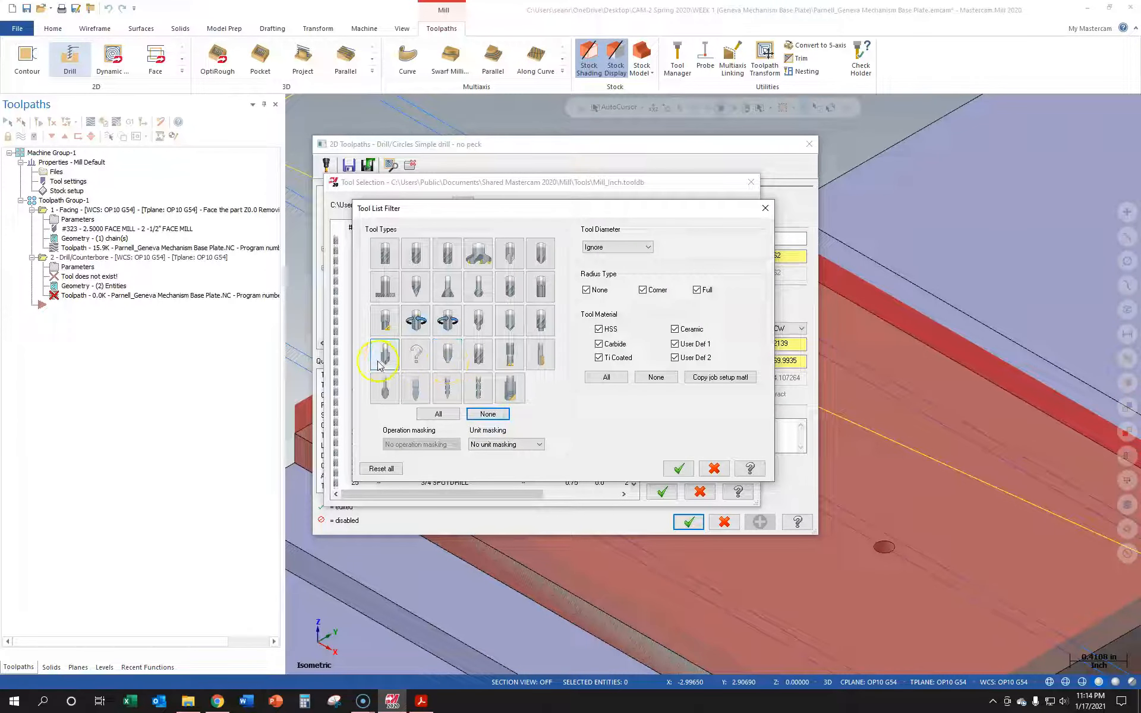
{"action": "left_click", "coordinate": [509, 318]}
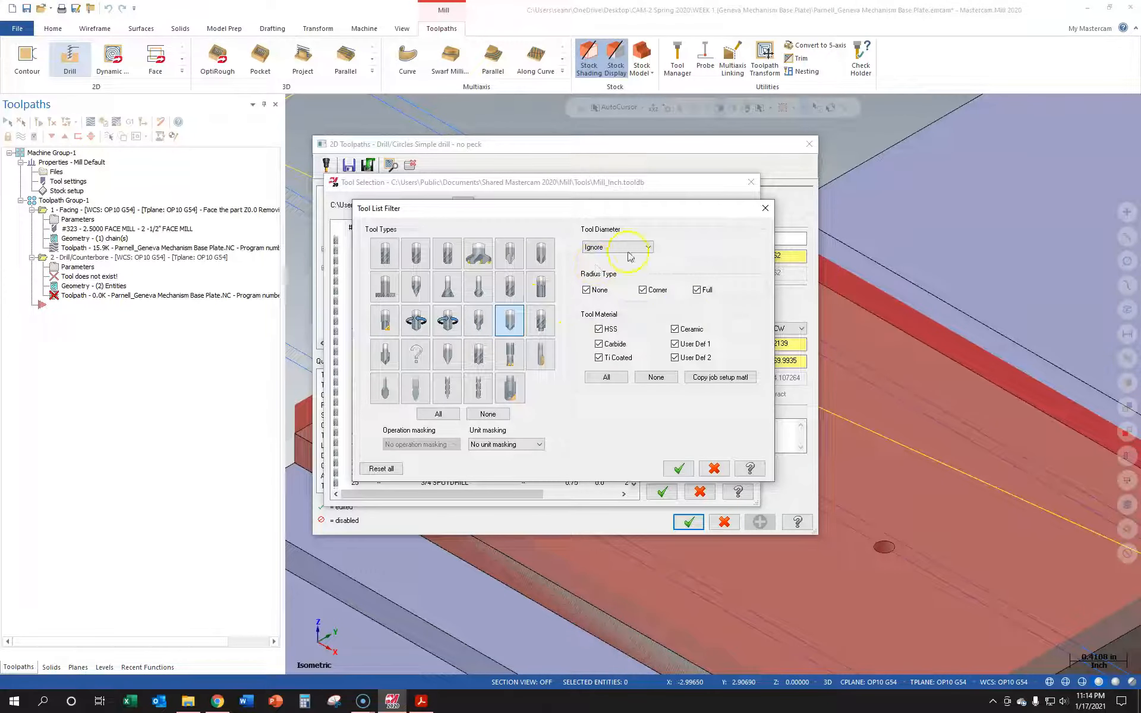
{"action": "left_click", "coordinate": [675, 467]}
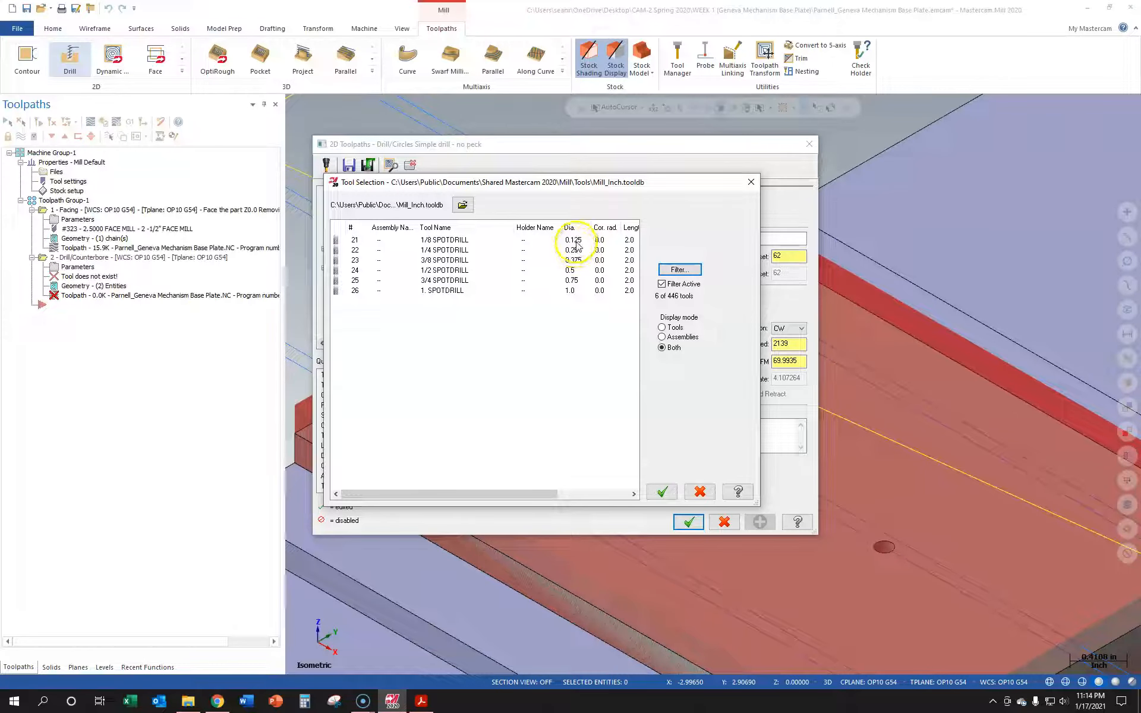
Choose the 1/4 SPOTDRILL for the drill toolpath and re-initialize its feeds and speeds
{"action": "left_click", "coordinate": [467, 250]}
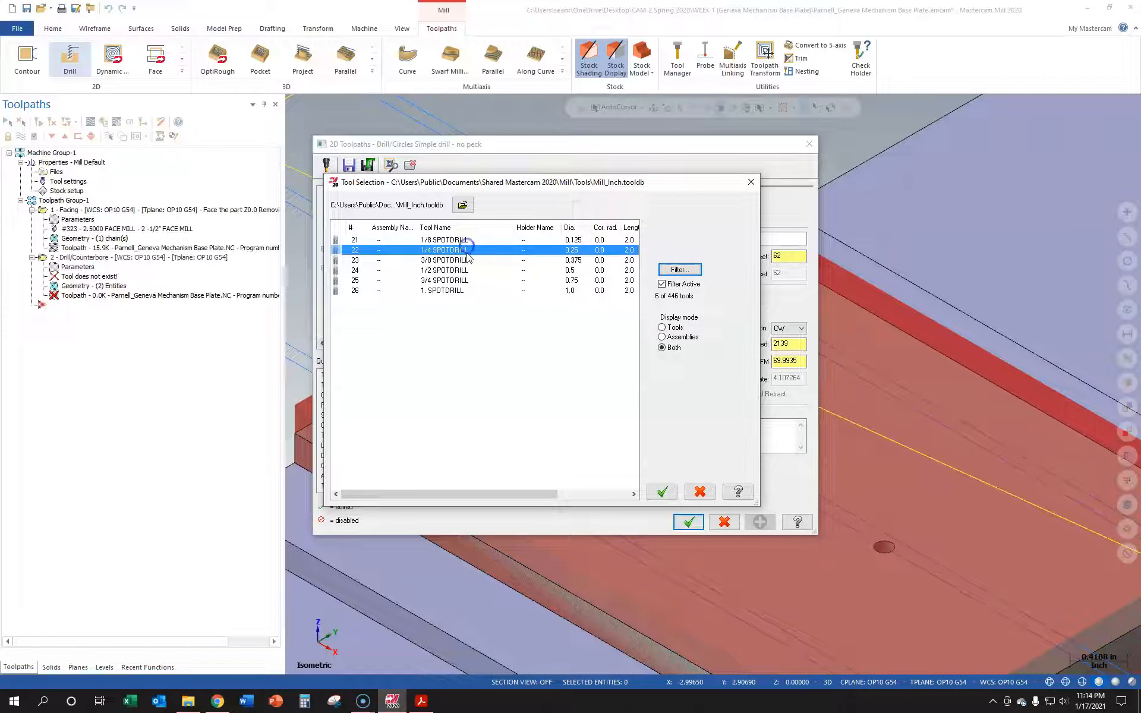
{"action": "left_click", "coordinate": [661, 492]}
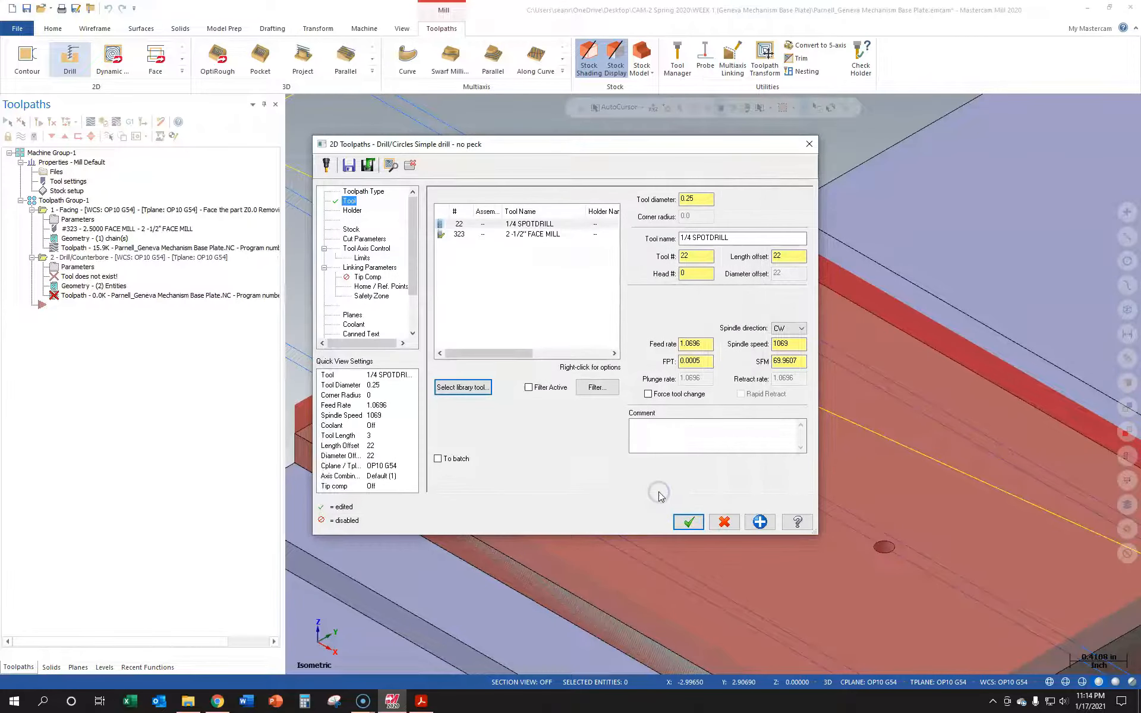
{"action": "right_click", "coordinate": [518, 226]}
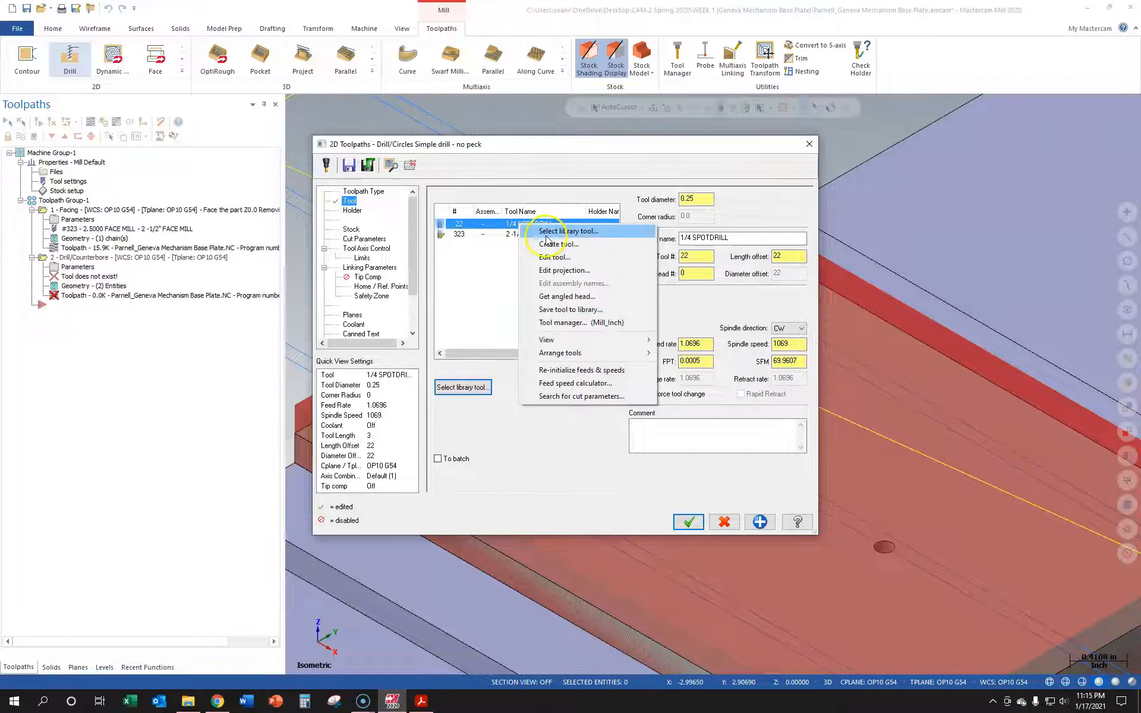
{"action": "left_click", "coordinate": [560, 369]}
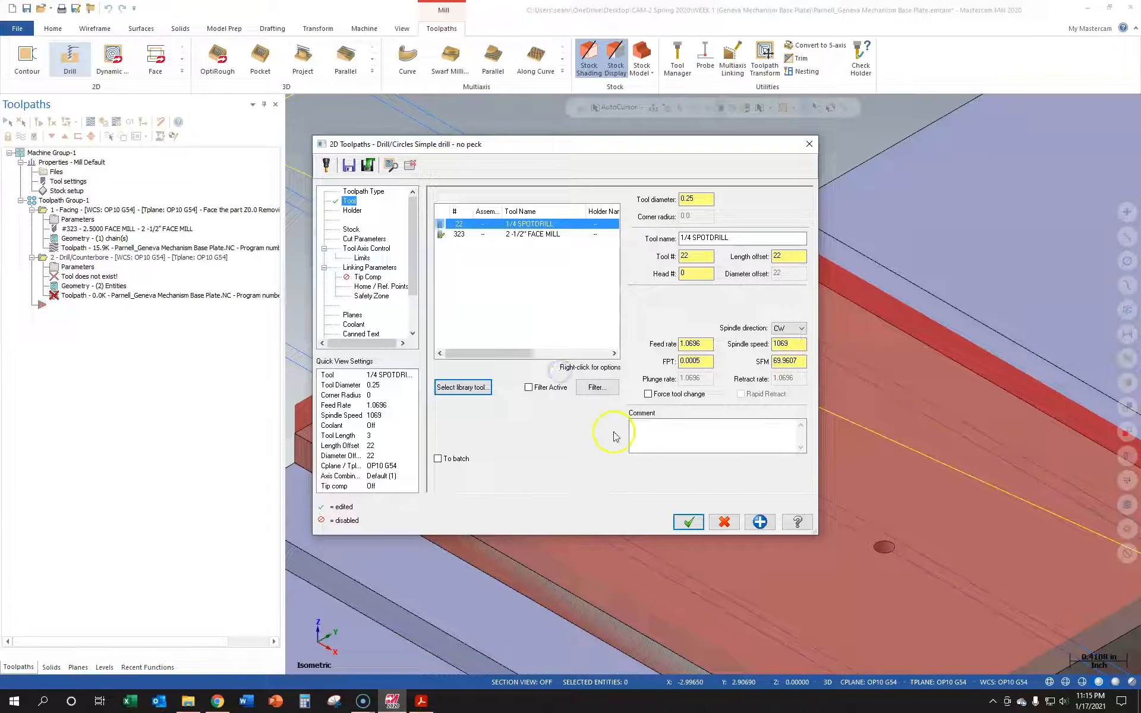
Add the comment "Spot Drill the two tapped holes to .17 Diameter" and keep the Drill/Counterbore cycle in the cut parameters
{"action": "left_click", "coordinate": [662, 436]}
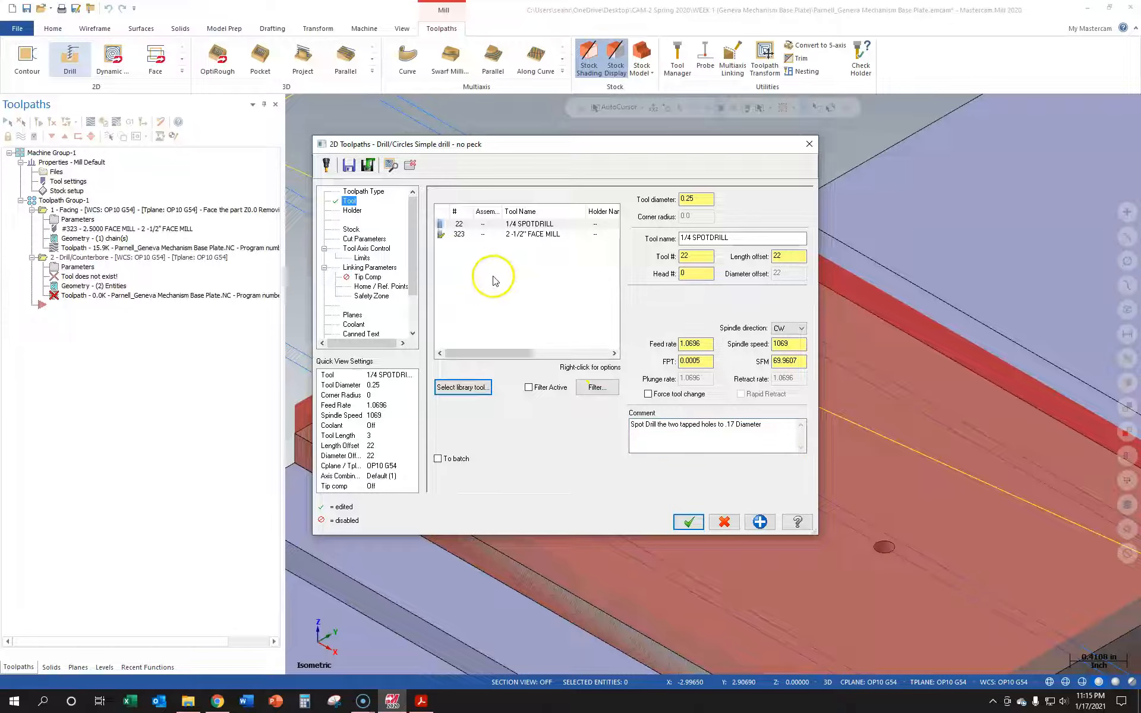
{"action": "left_click", "coordinate": [773, 432]}
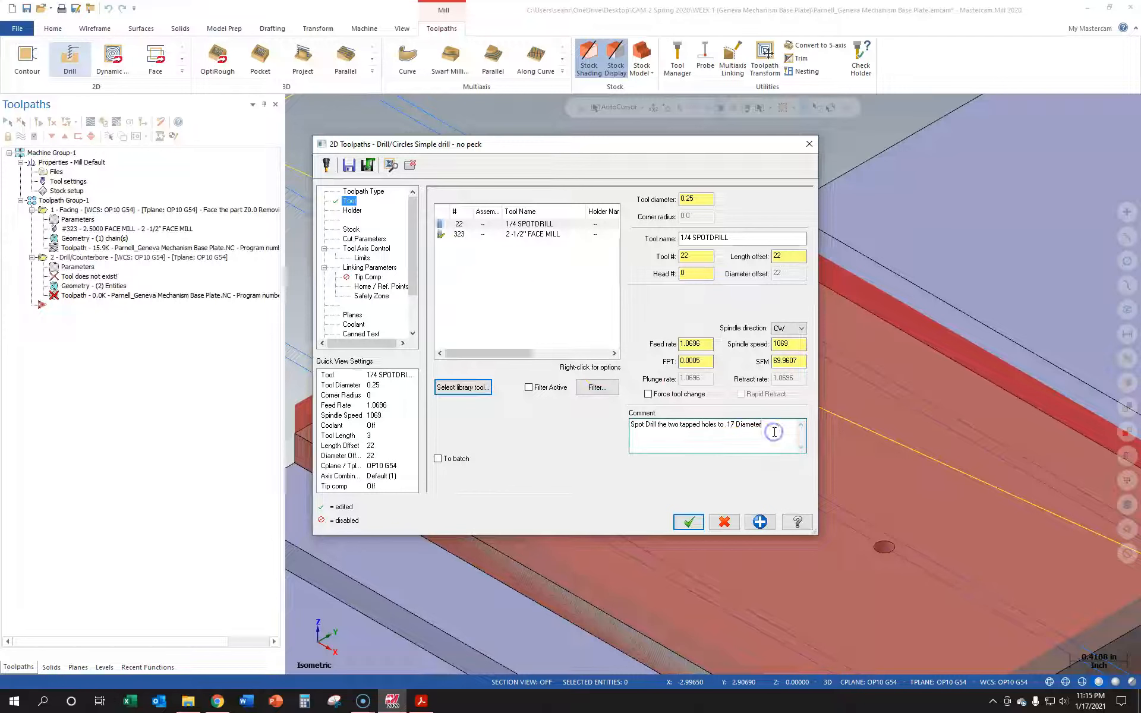
{"action": "left_click", "coordinate": [351, 230]}
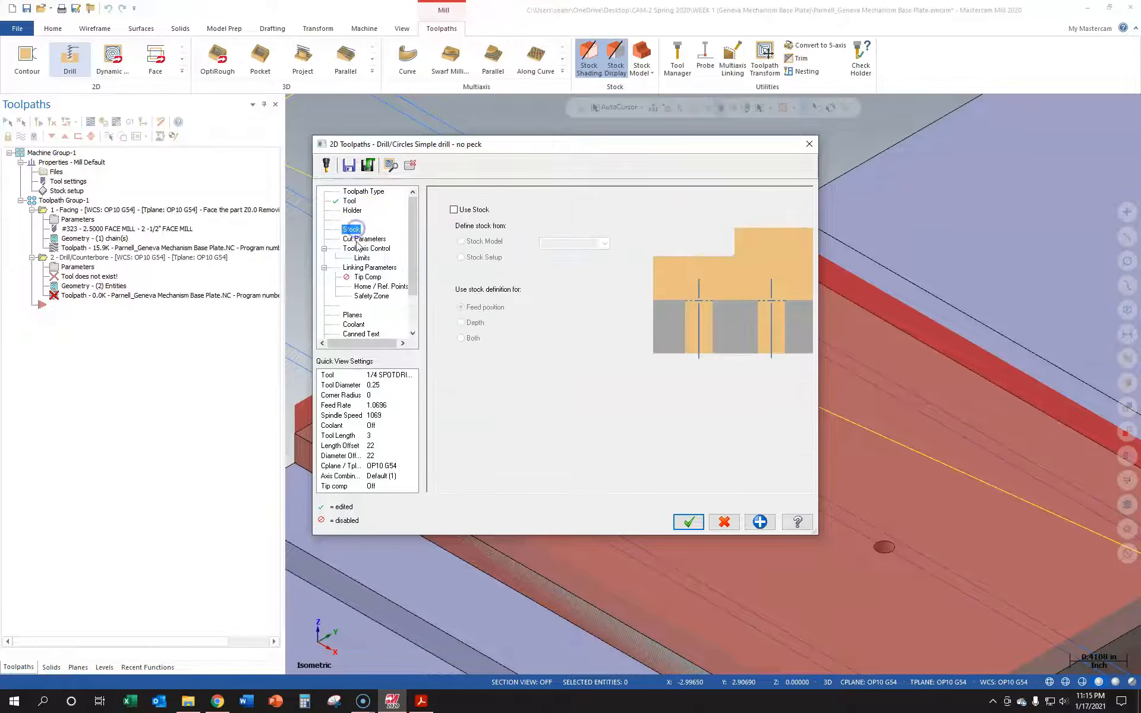
{"action": "left_click", "coordinate": [359, 239]}
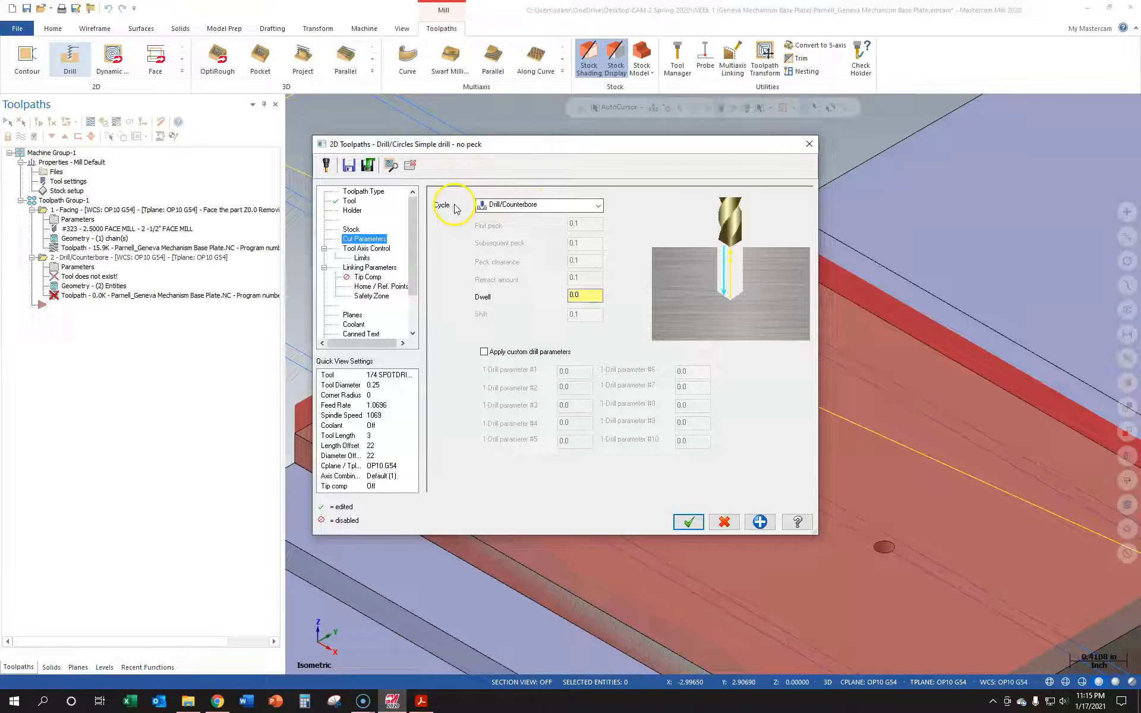
{"action": "left_click", "coordinate": [363, 248]}
In the linking parameters, enable clearance at 2.0, set retract to 0.25 and top of stock to 0.0, and make all these and the depth absolute
{"action": "left_click", "coordinate": [359, 269]}
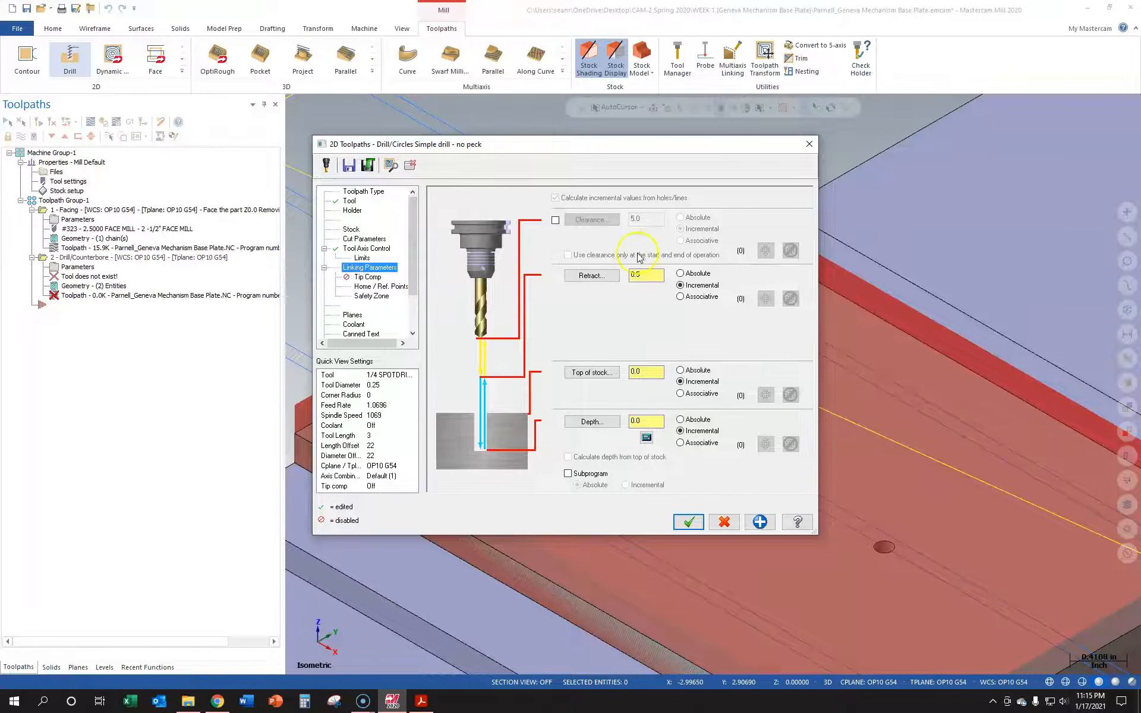
{"action": "left_click", "coordinate": [556, 221]}
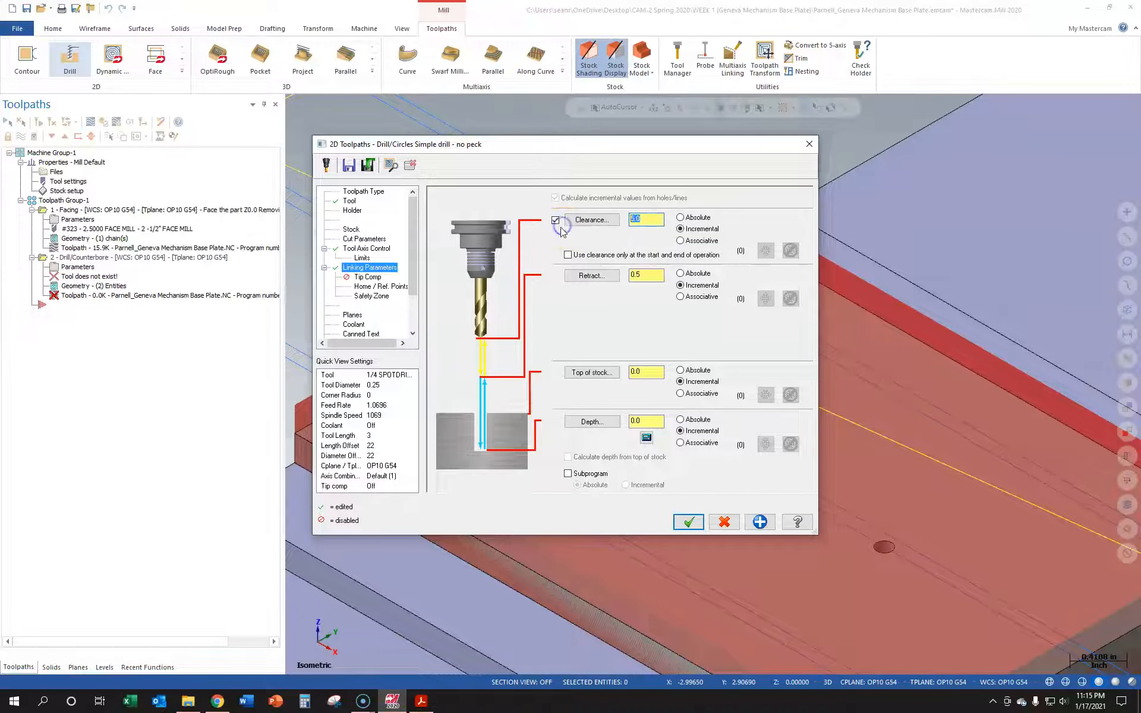
{"action": "left_click", "coordinate": [700, 218]}
{"action": "left_click", "coordinate": [694, 273]}
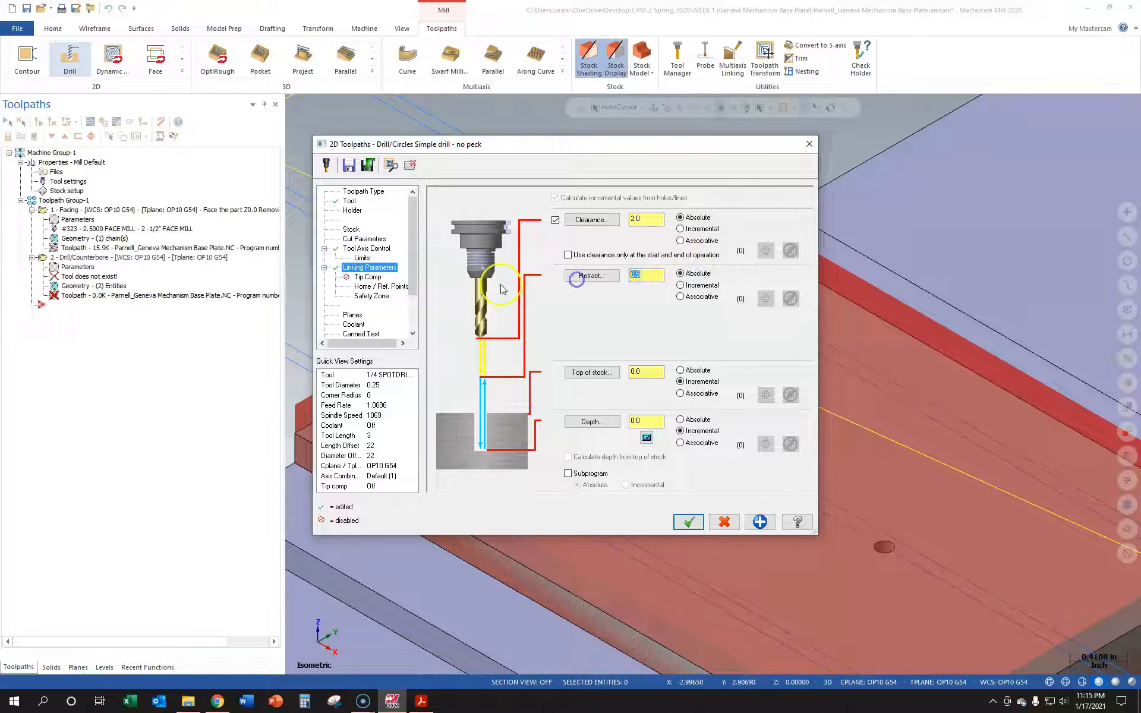
{"action": "left_click", "coordinate": [681, 370]}
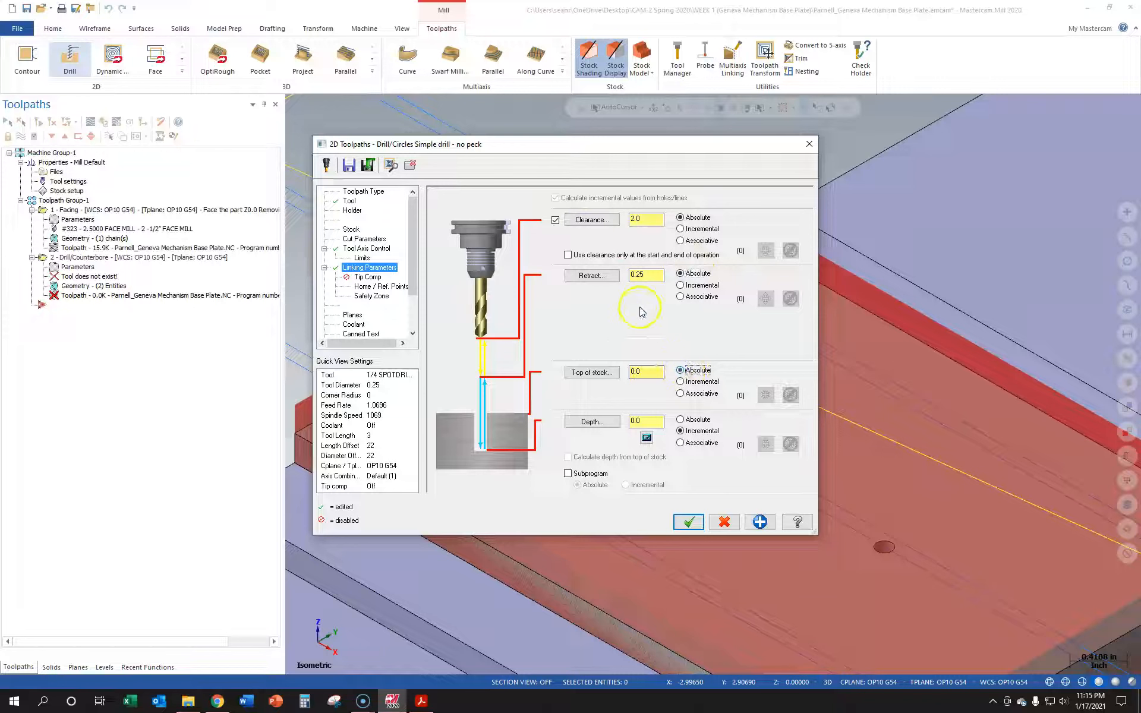
{"action": "left_click", "coordinate": [649, 371]}
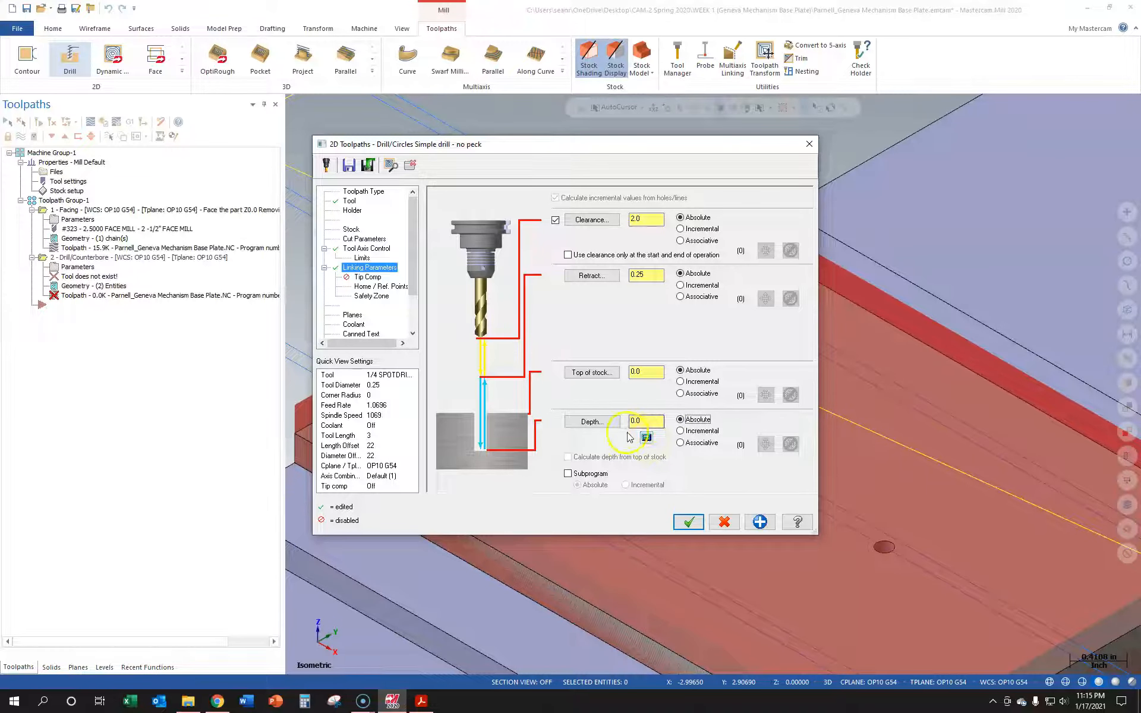
Calculate the spot drill depth from a 0.17 finish diameter and overwrite the toolpath depth with the result
{"action": "left_click", "coordinate": [646, 438]}
{"action": "left_click_drag", "start_coordinate": [123, 253], "coordinate": [137, 289]}
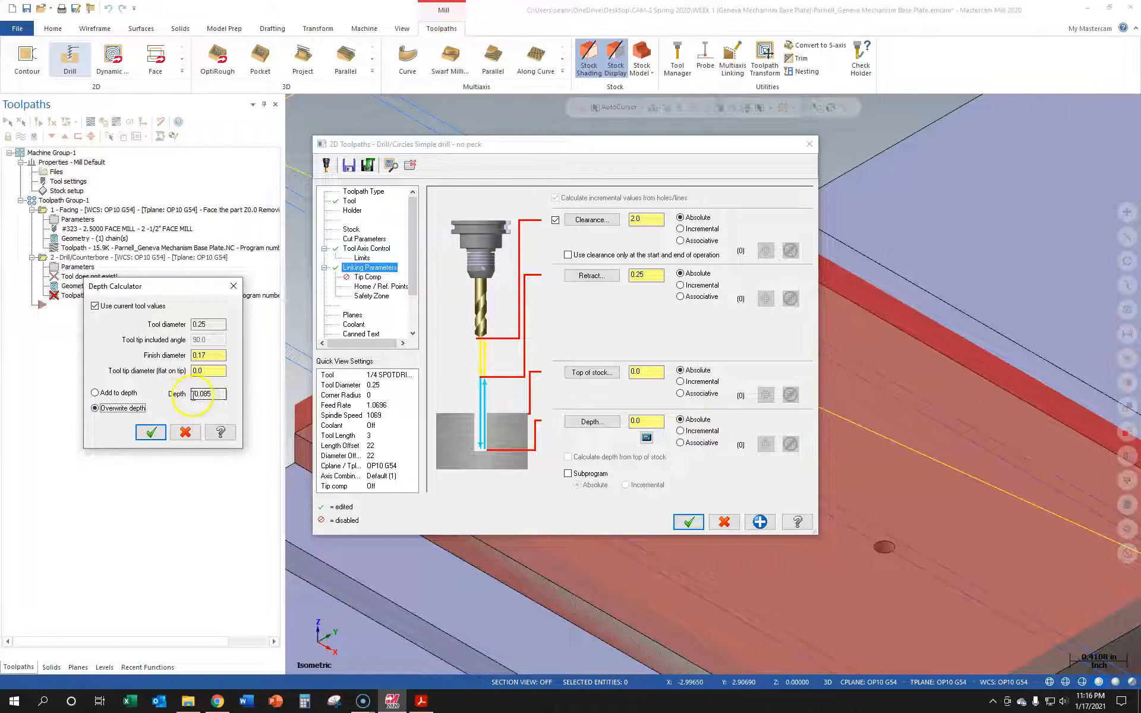
{"action": "left_click", "coordinate": [150, 432]}
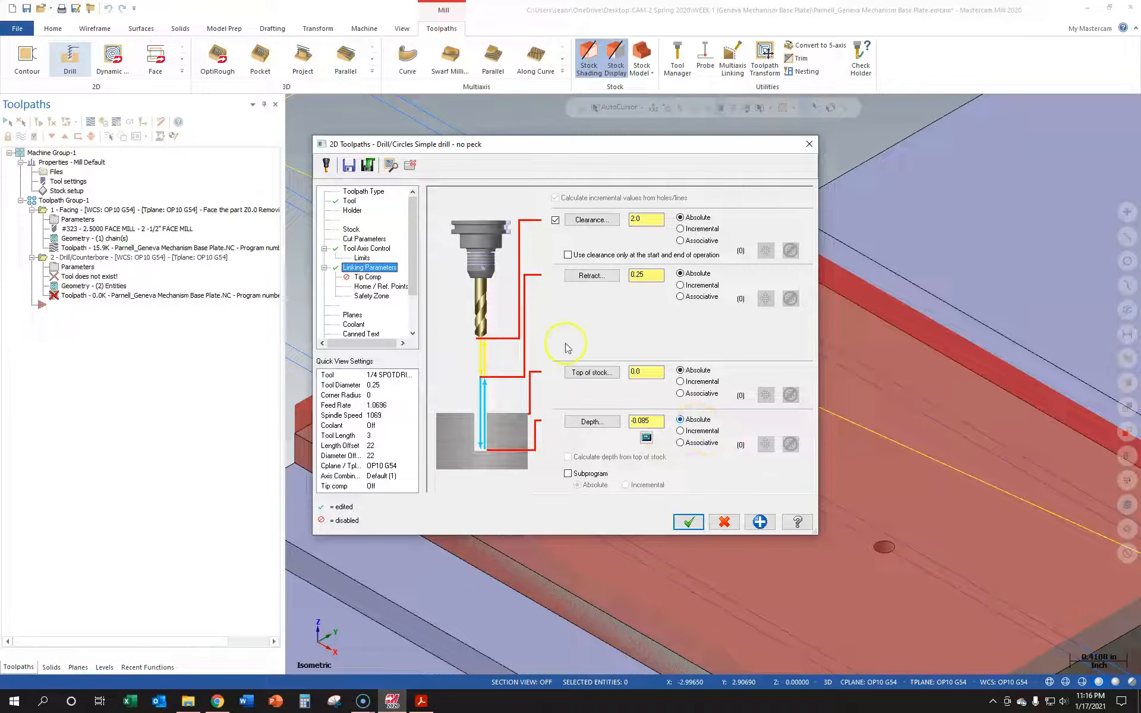
Turn flood coolant on and accept the spot drill toolpath
{"action": "left_click", "coordinate": [353, 325]}
{"action": "left_click", "coordinate": [641, 260]}
{"action": "left_click", "coordinate": [627, 270]}
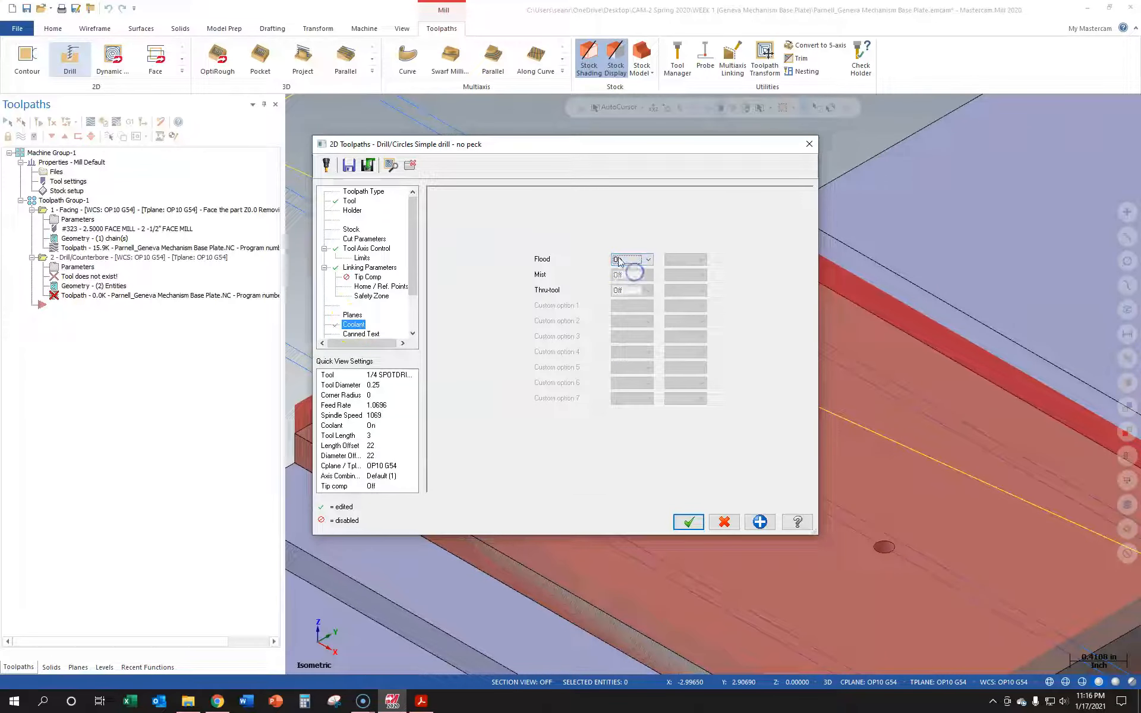
{"action": "left_click", "coordinate": [688, 522]}
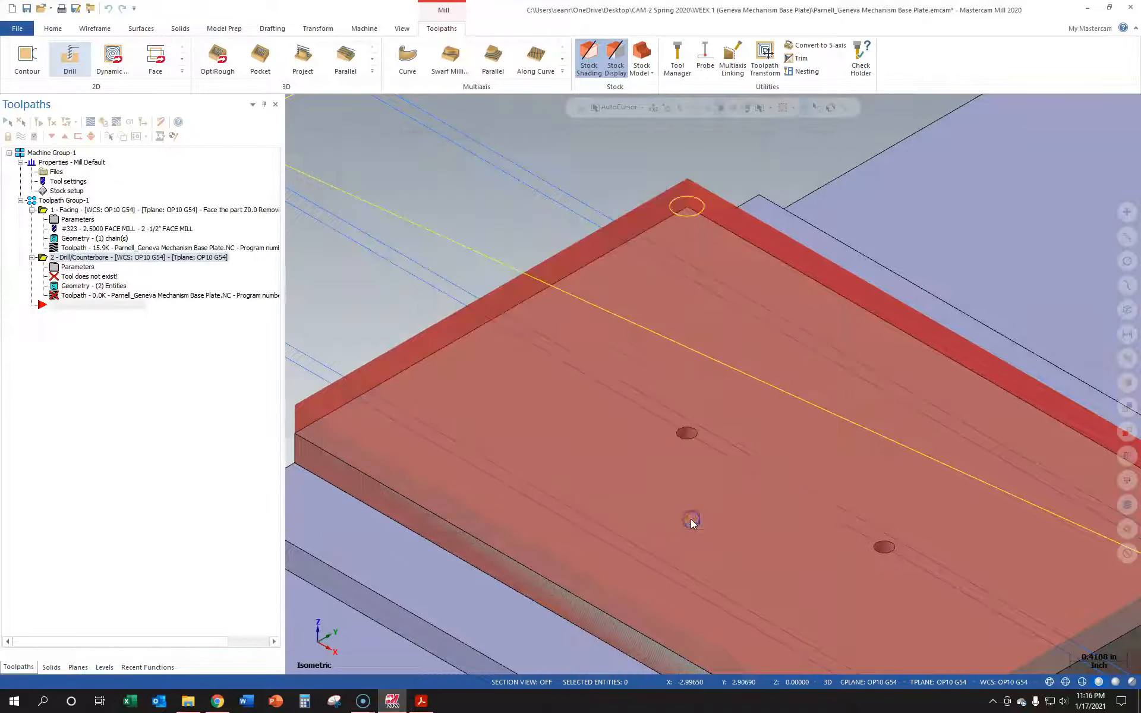
Backplot the spot drill operation at a slower playback speed
{"action": "scroll", "coordinate": [583, 504], "scroll_direction": "down", "scroll_amount": 5}
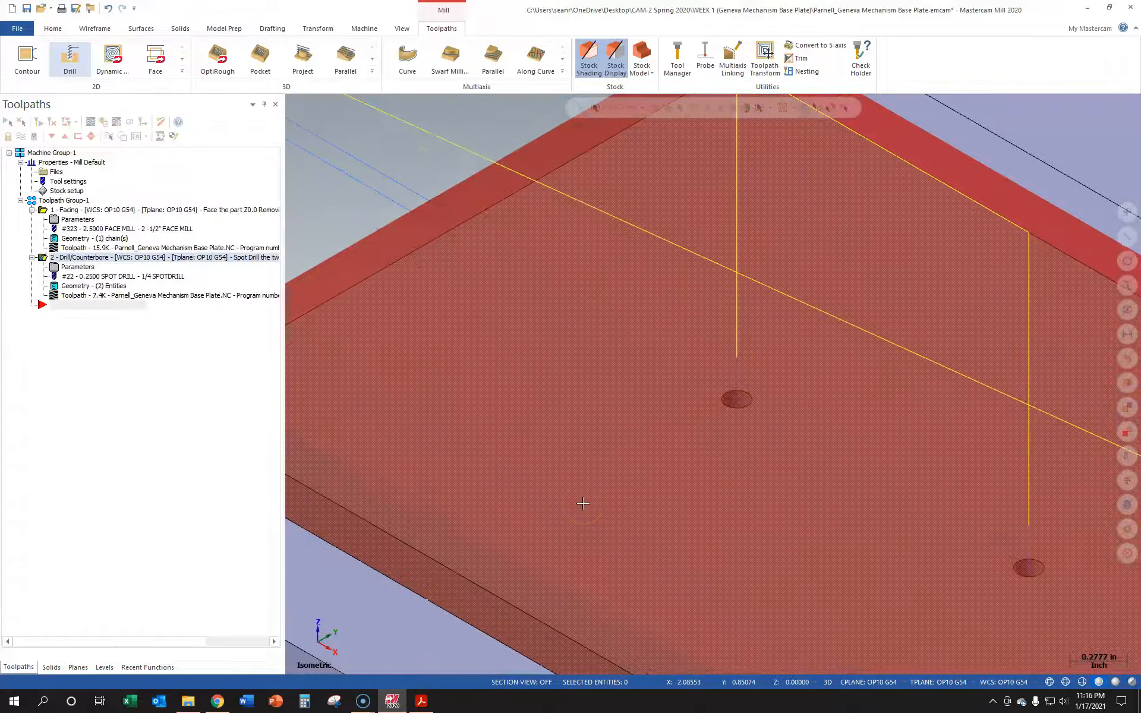
{"action": "scroll", "coordinate": [734, 566], "scroll_direction": "up", "scroll_amount": 5}
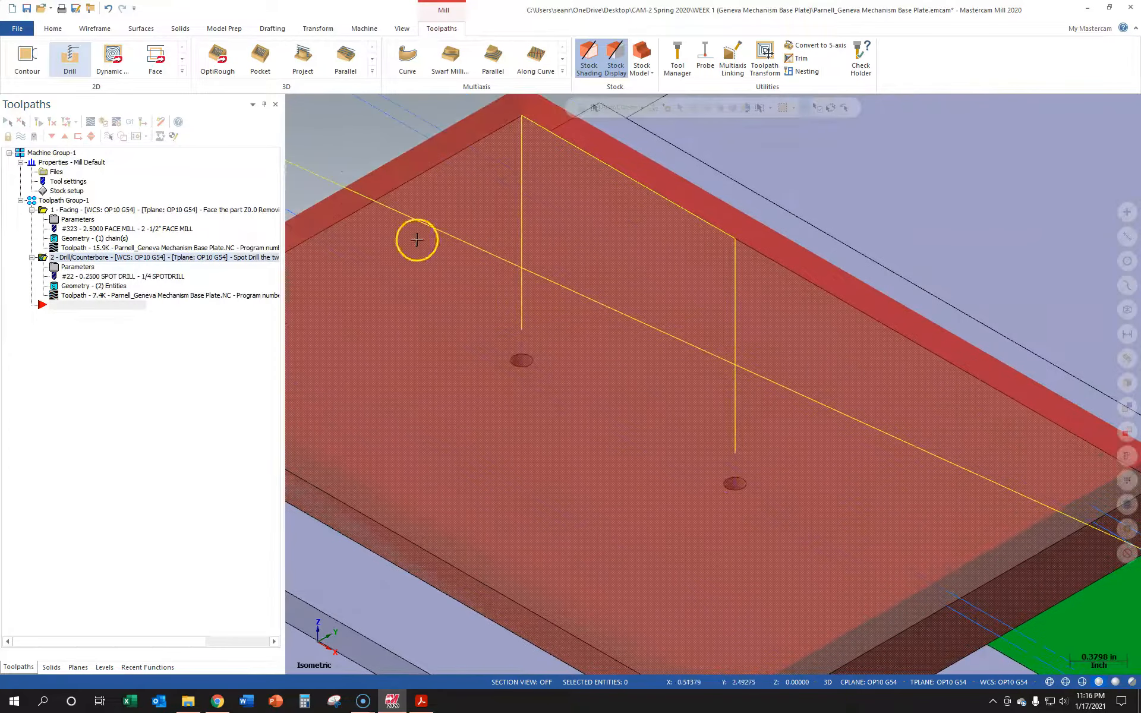
{"action": "left_click", "coordinate": [92, 122]}
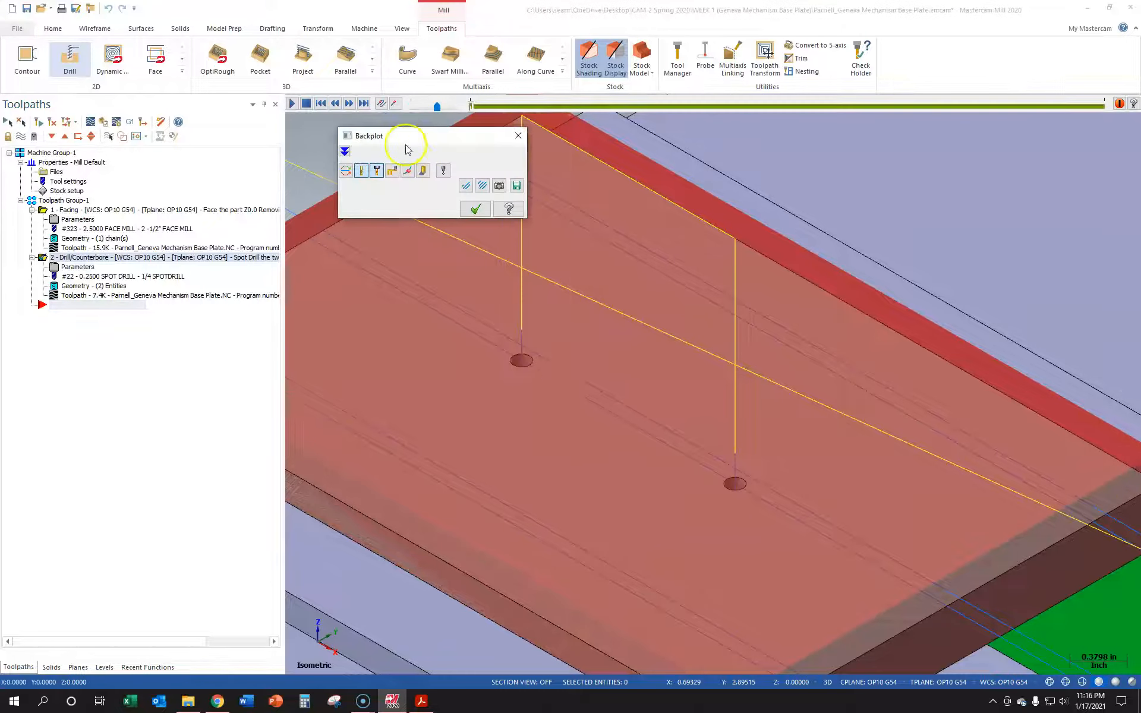
{"action": "left_click_drag", "start_coordinate": [437, 108], "coordinate": [421, 109]}
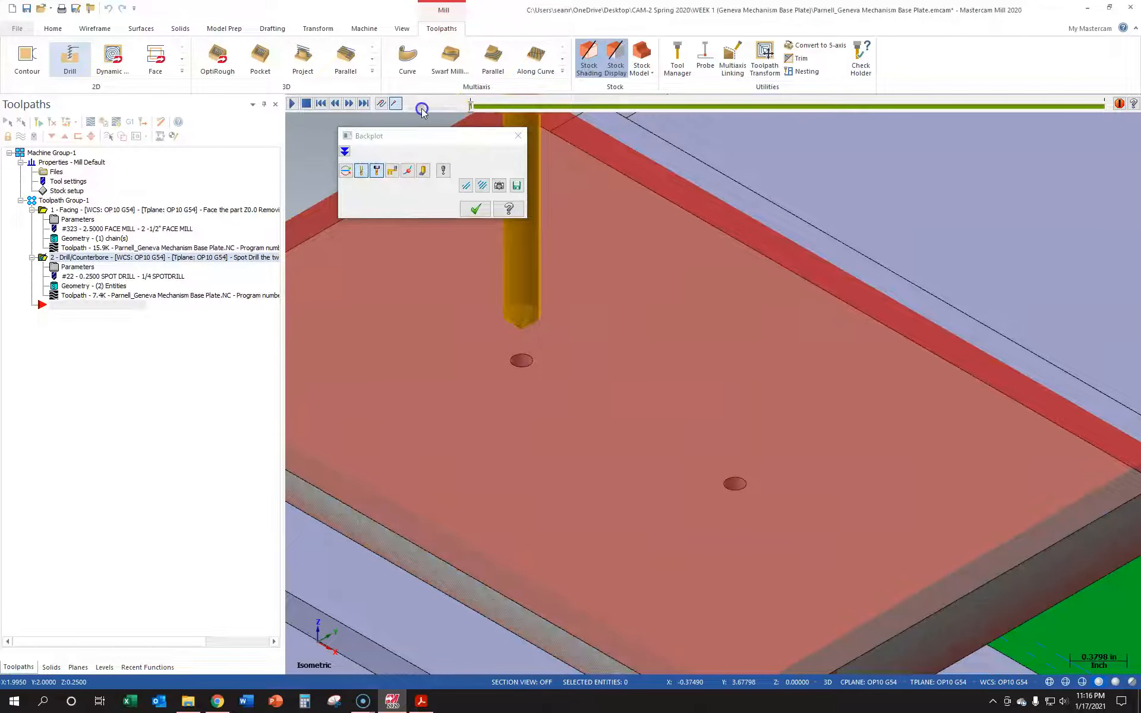
{"action": "left_click", "coordinate": [295, 103]}
Examine the spot drill's plunge into the holes up close from the side, playing the backplot faster
{"action": "scroll", "coordinate": [479, 364], "scroll_direction": "up", "scroll_amount": 6}
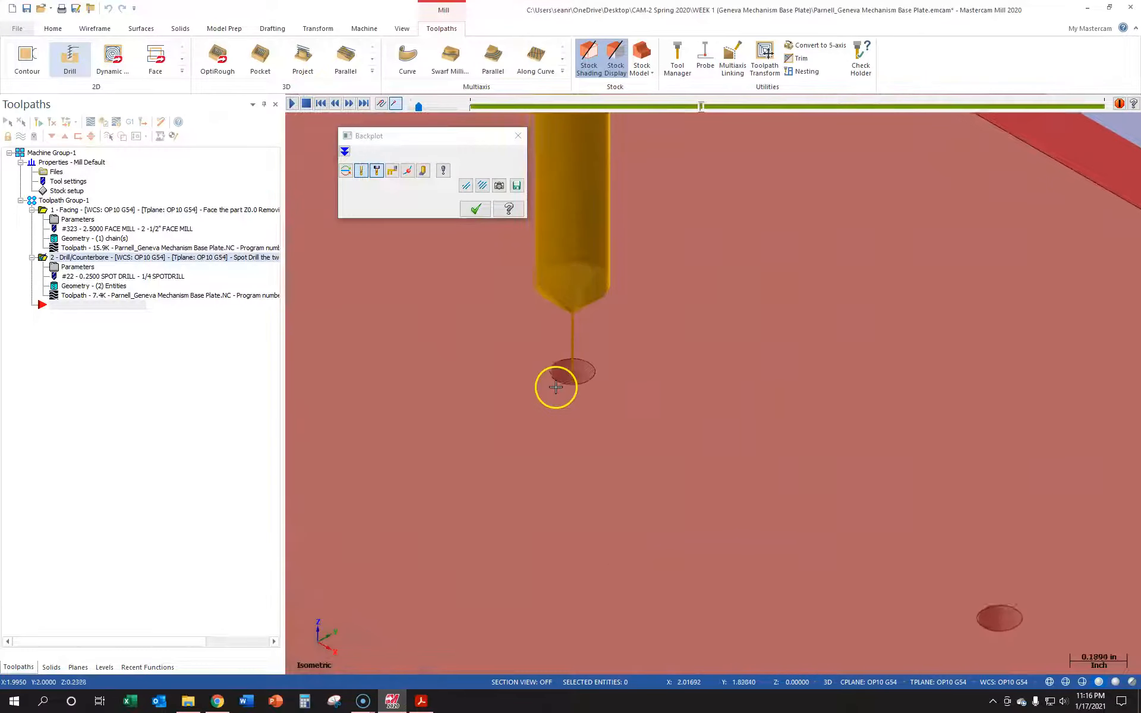
{"action": "middle_click_drag", "start_coordinate": [563, 368], "coordinate": [541, 163]}
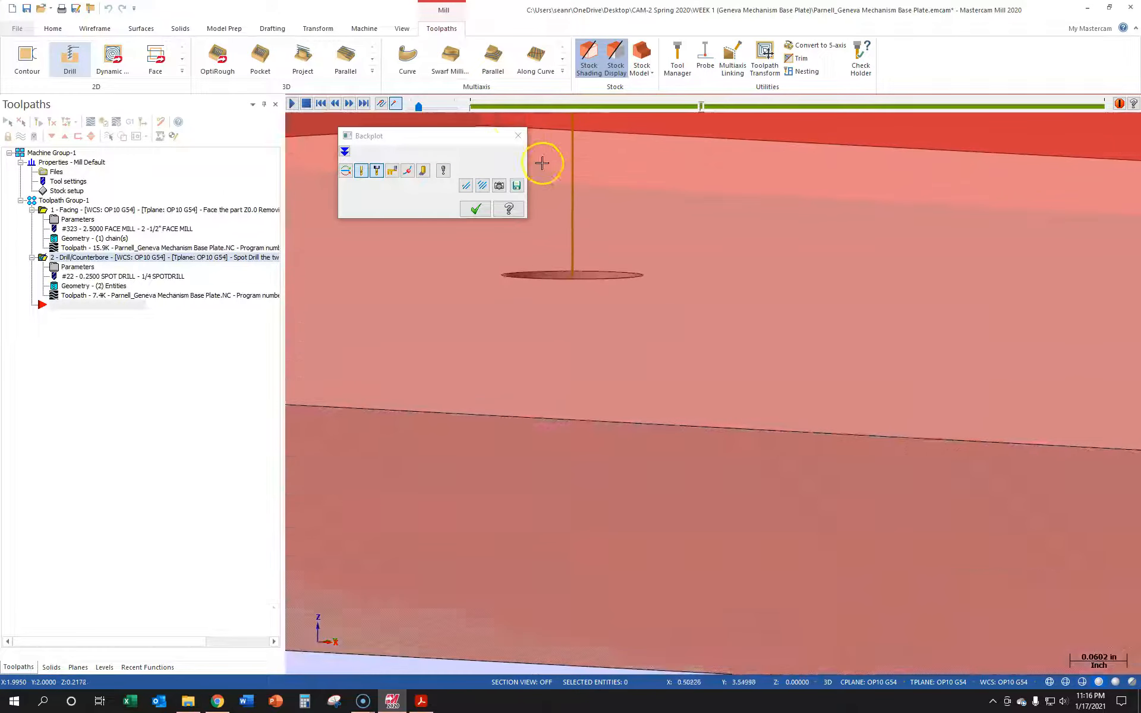
{"action": "left_click_drag", "start_coordinate": [423, 108], "coordinate": [432, 112]}
{"action": "left_click", "coordinate": [435, 108]}
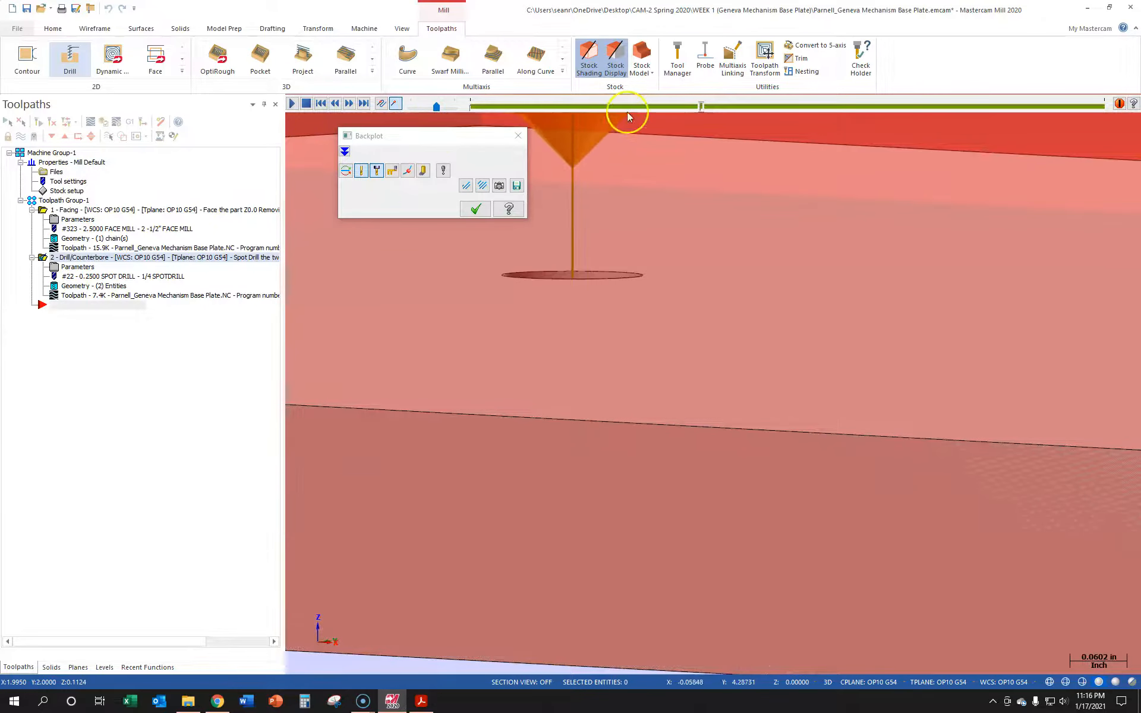
{"action": "scroll", "coordinate": [648, 274], "scroll_direction": "up", "scroll_amount": 3}
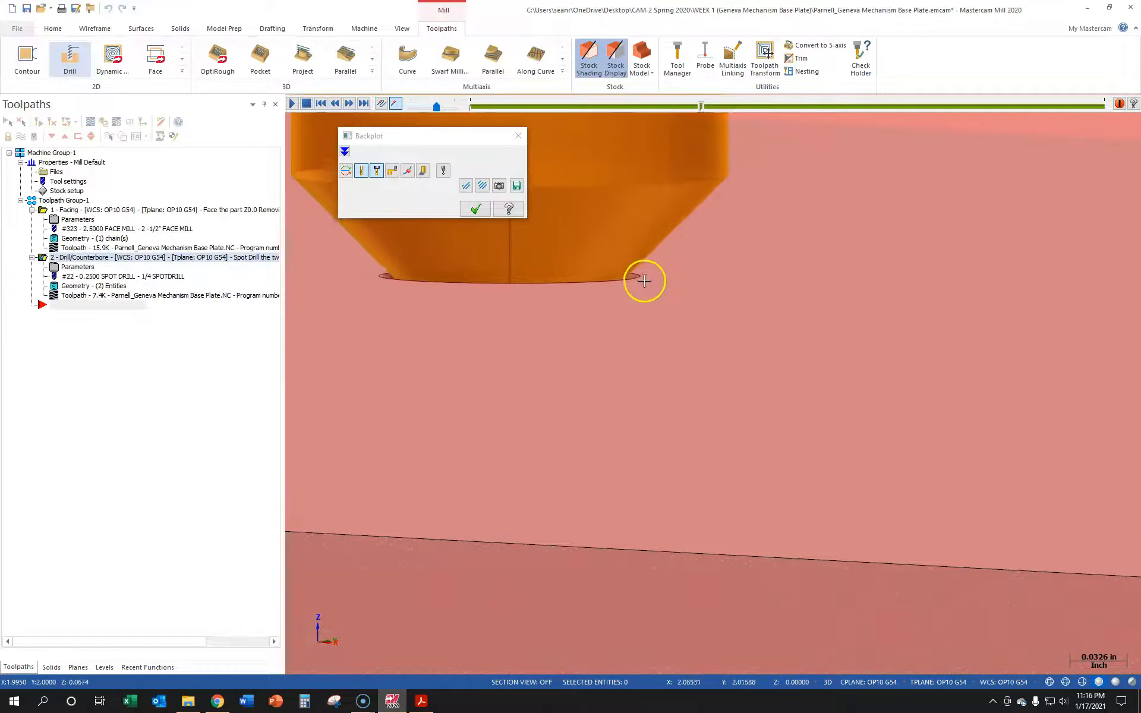
{"action": "scroll", "coordinate": [654, 291], "scroll_direction": "down", "scroll_amount": 8}
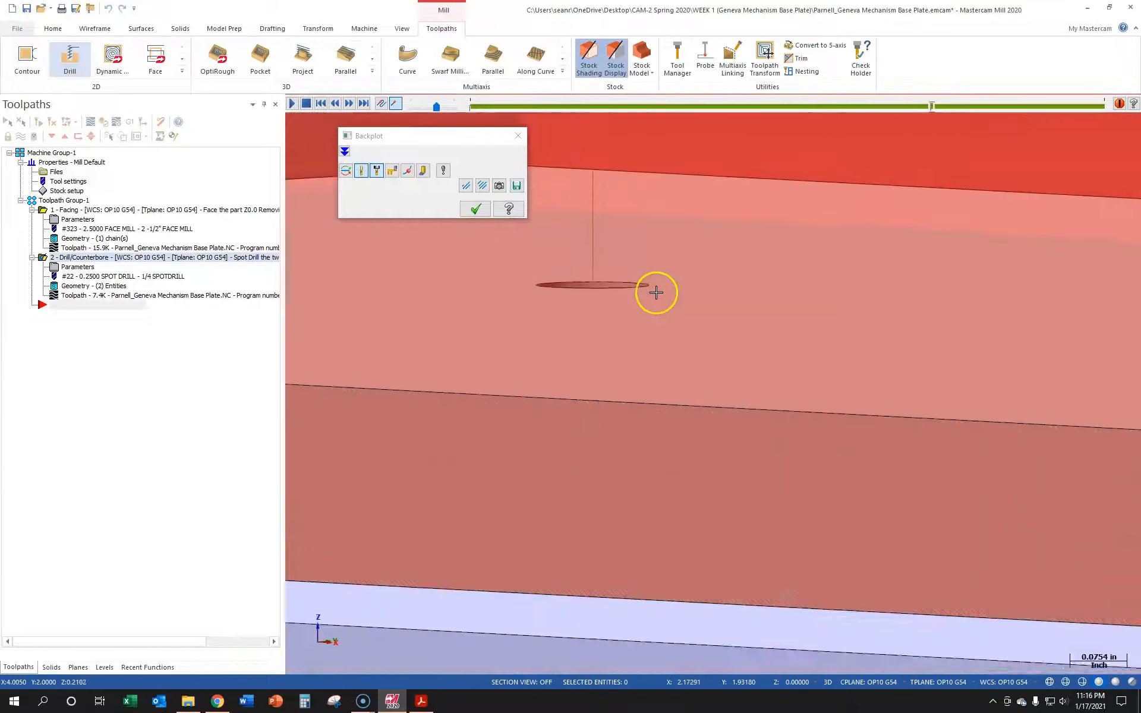
{"action": "scroll", "coordinate": [935, 300], "scroll_direction": "down", "scroll_amount": 4}
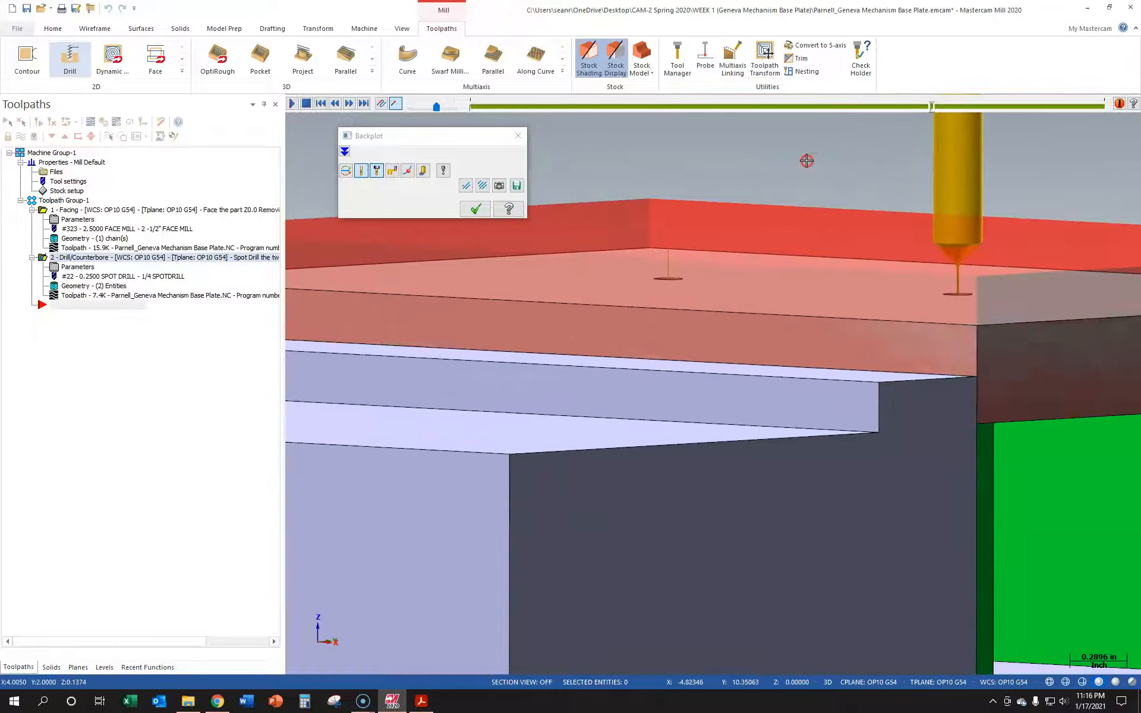
Return to the isometric view of the part in the vise and close the backplot
{"action": "right_click", "coordinate": [808, 161]}
{"action": "left_click", "coordinate": [846, 264]}
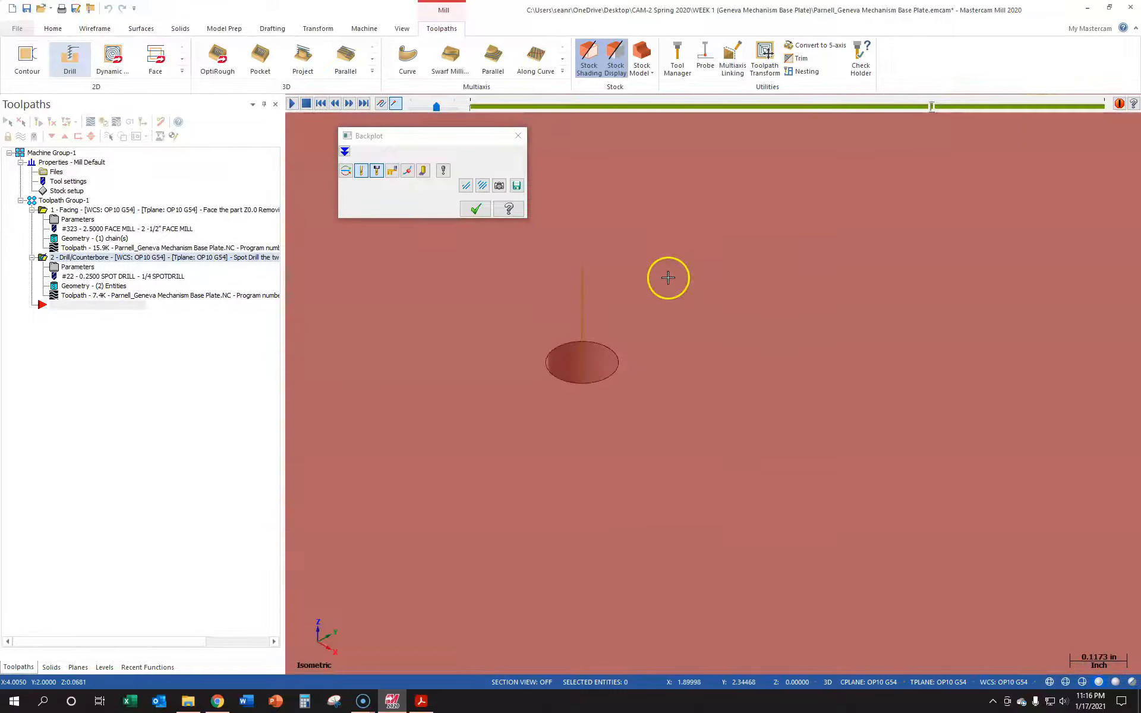
{"action": "scroll", "coordinate": [668, 278], "scroll_direction": "down", "scroll_amount": 5}
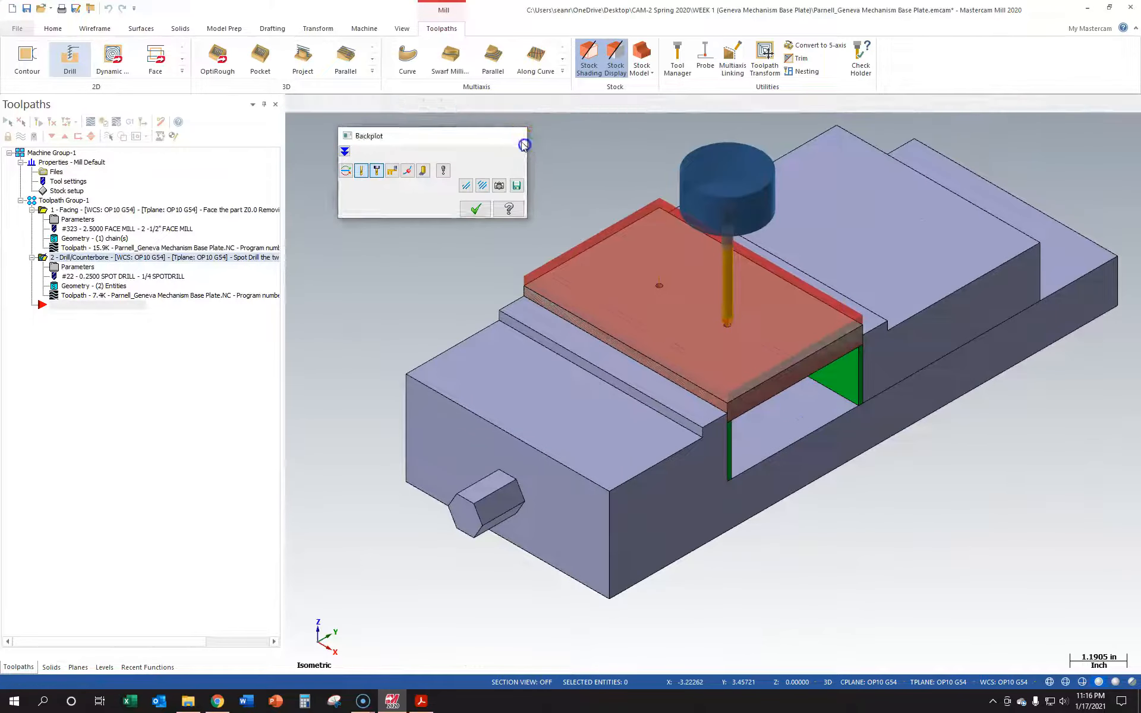
{"action": "key", "text": "Escape"}
{"action": "scroll", "coordinate": [777, 168], "scroll_direction": "up", "scroll_amount": 1}
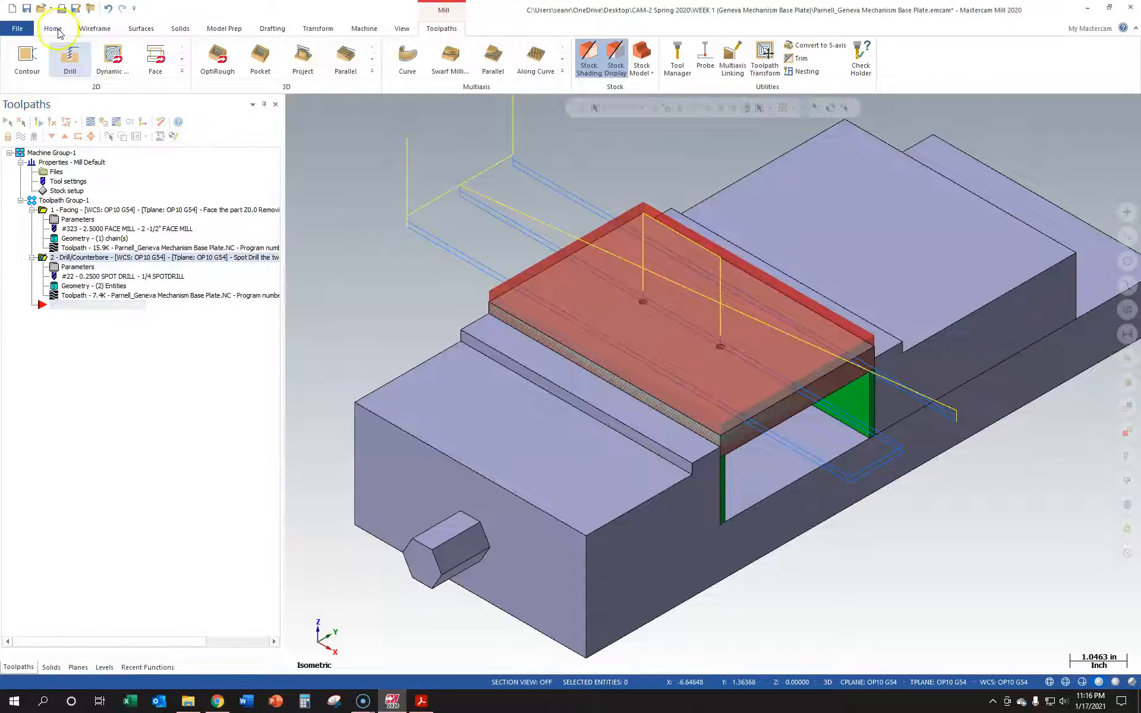
Start a new drill toolpath and select the two 0.1495 diameter holes in the plate's top face as its geometry
{"action": "left_click", "coordinate": [132, 349]}
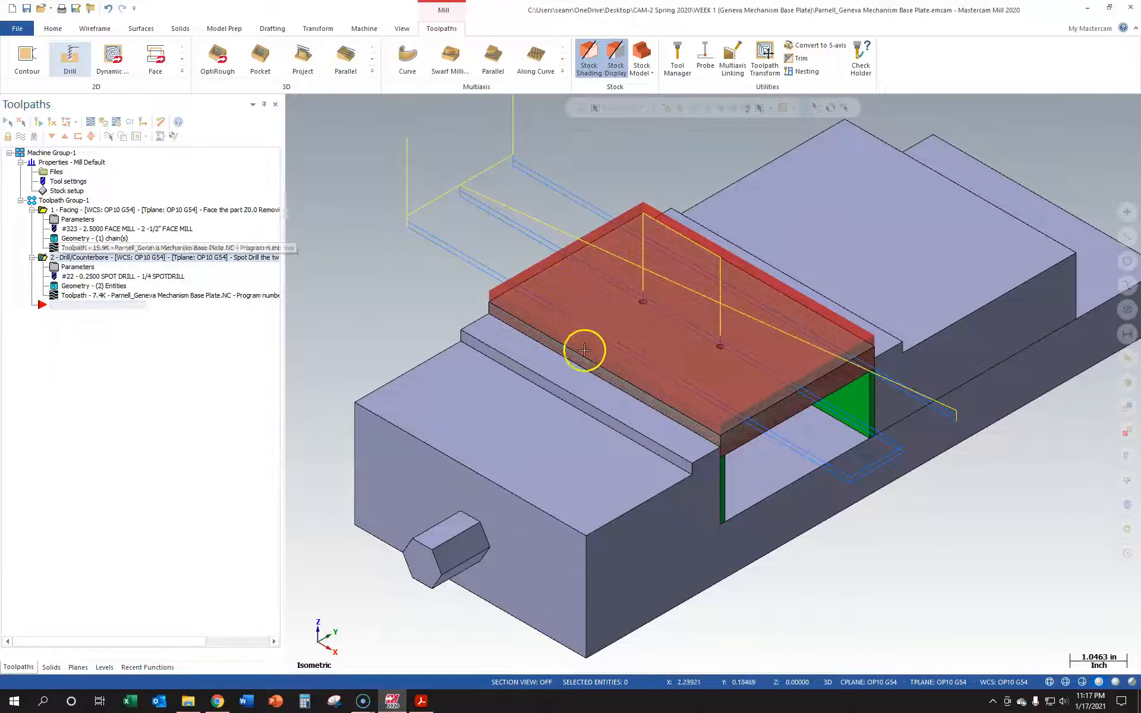
{"action": "scroll", "coordinate": [721, 328], "scroll_direction": "up", "scroll_amount": 5}
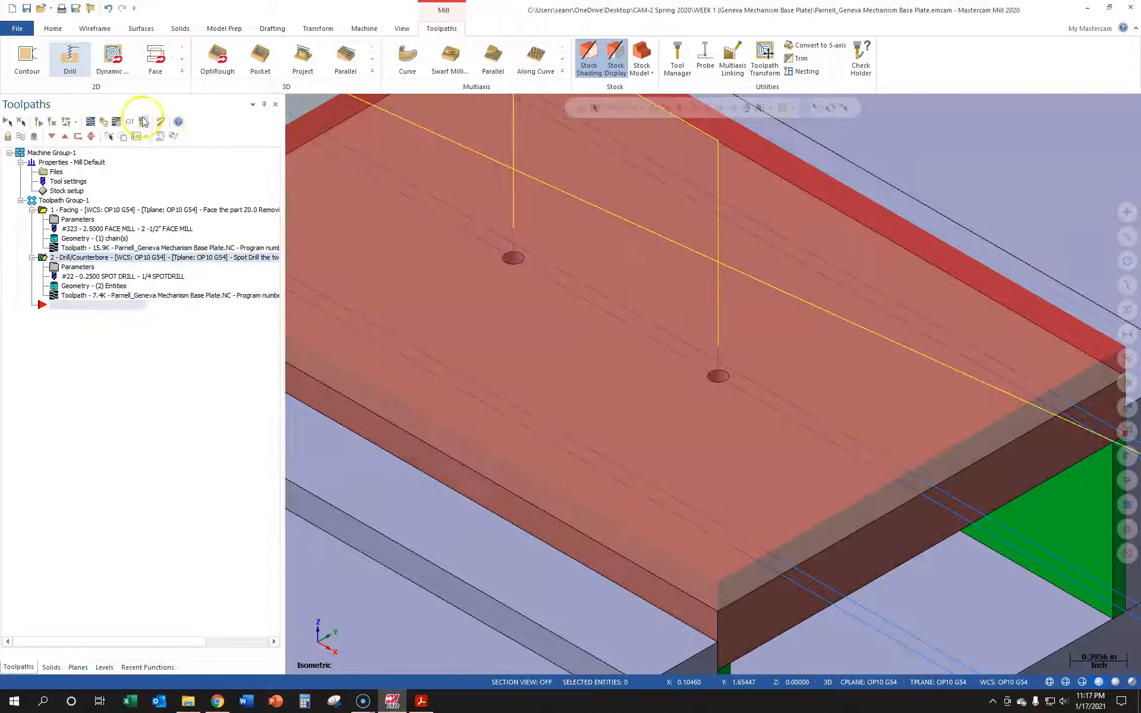
{"action": "left_click", "coordinate": [63, 59]}
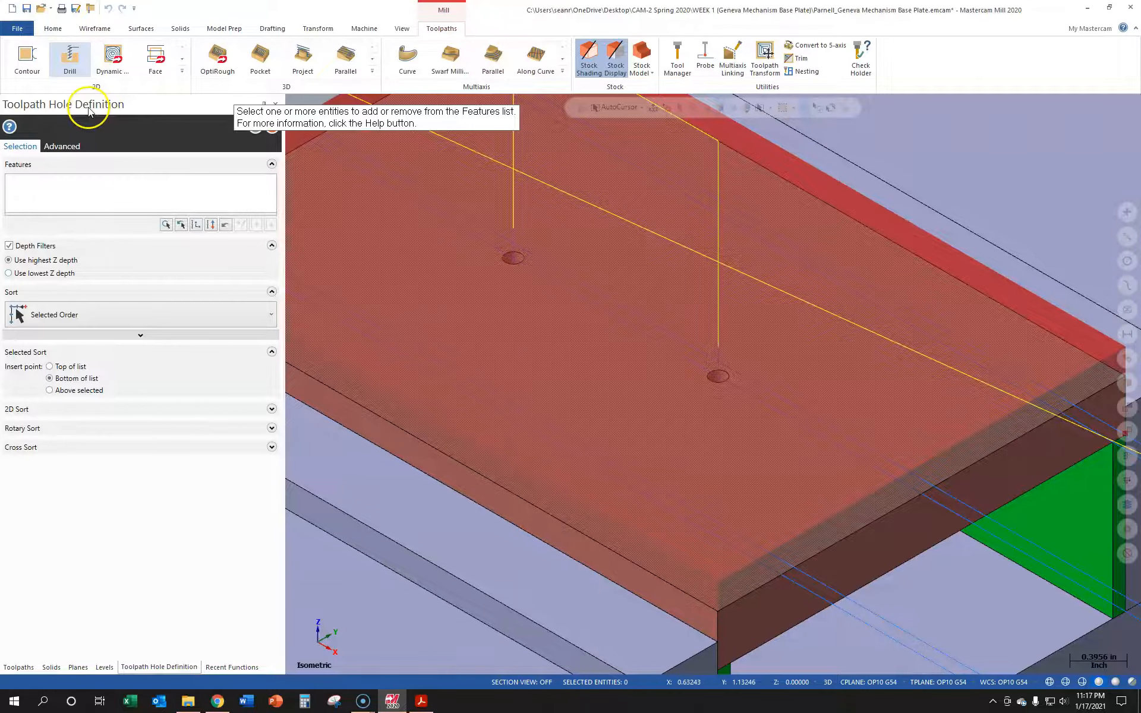
{"action": "scroll", "coordinate": [491, 238], "scroll_direction": "down", "scroll_amount": 2}
{"action": "scroll", "coordinate": [510, 239], "scroll_direction": "up", "scroll_amount": 5}
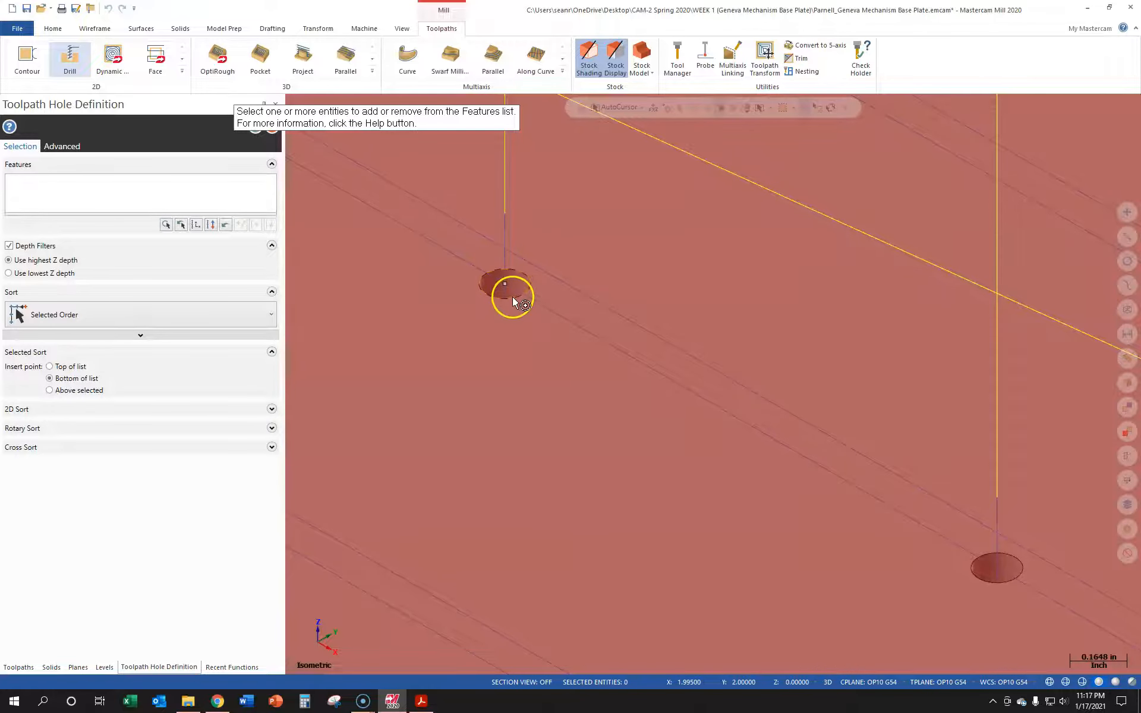
{"action": "left_click", "coordinate": [507, 297]}
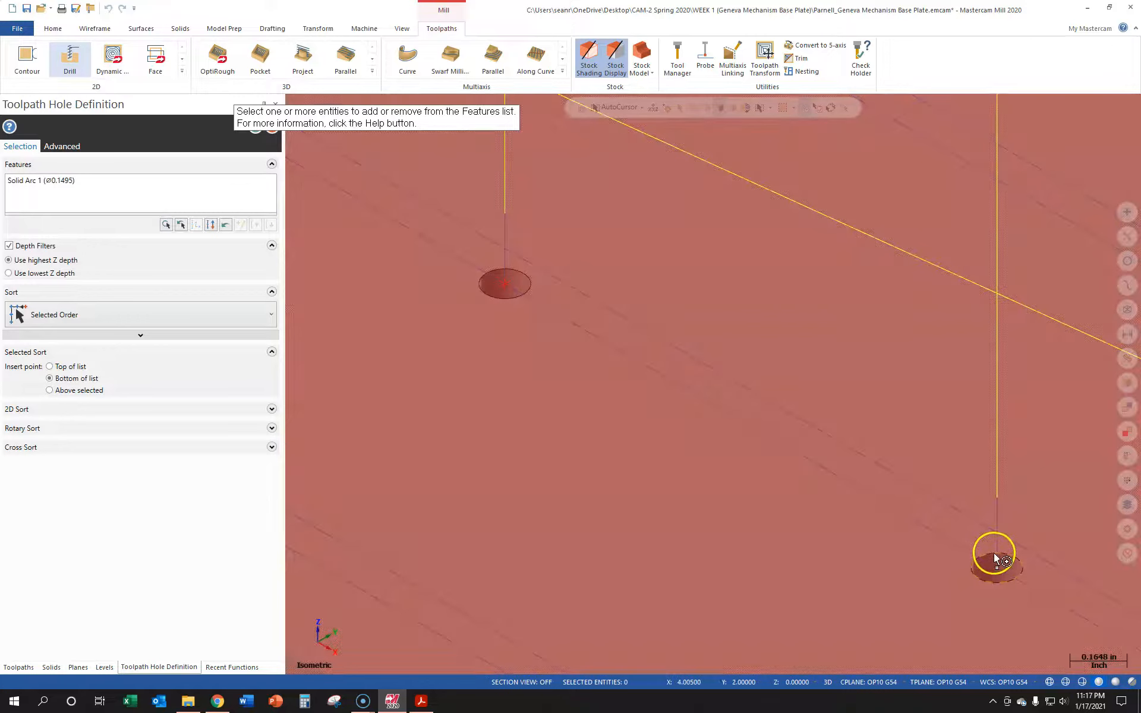
{"action": "left_click", "coordinate": [989, 551]}
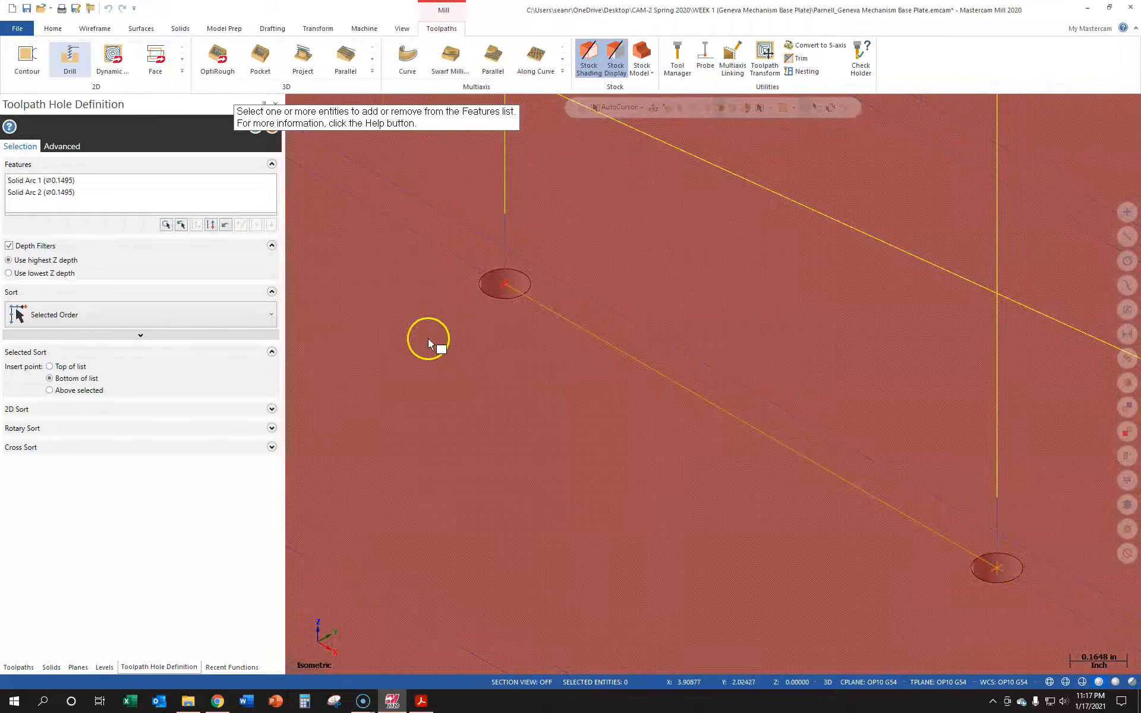
{"action": "left_click", "coordinate": [255, 128]}
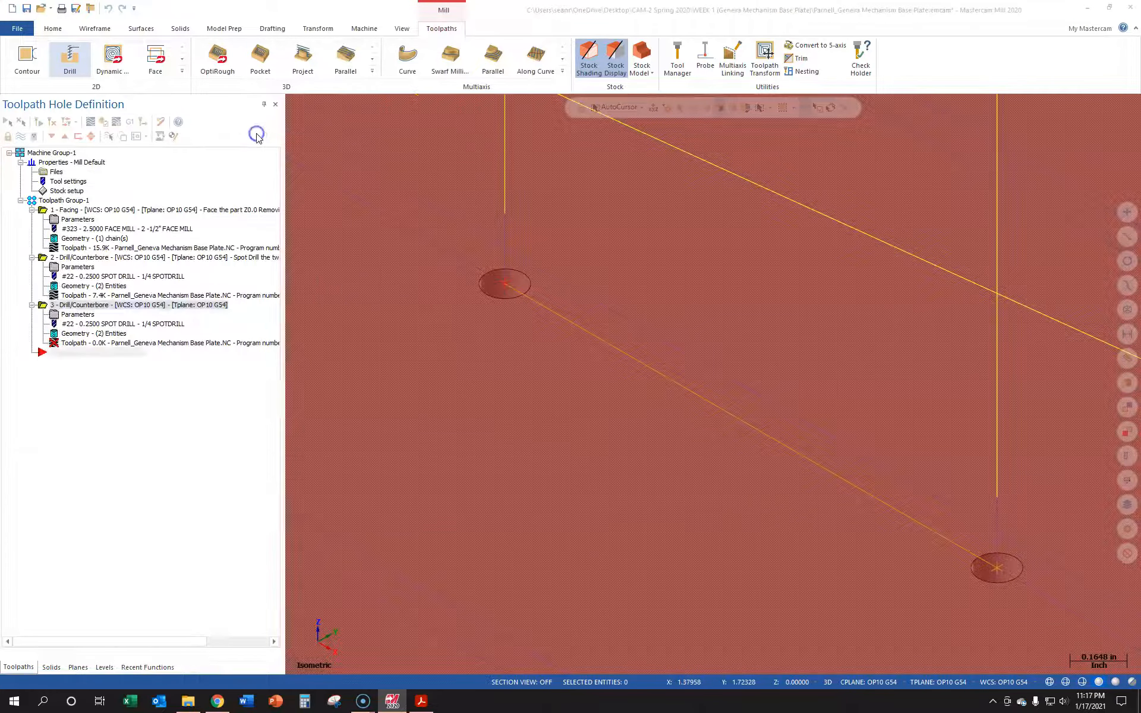
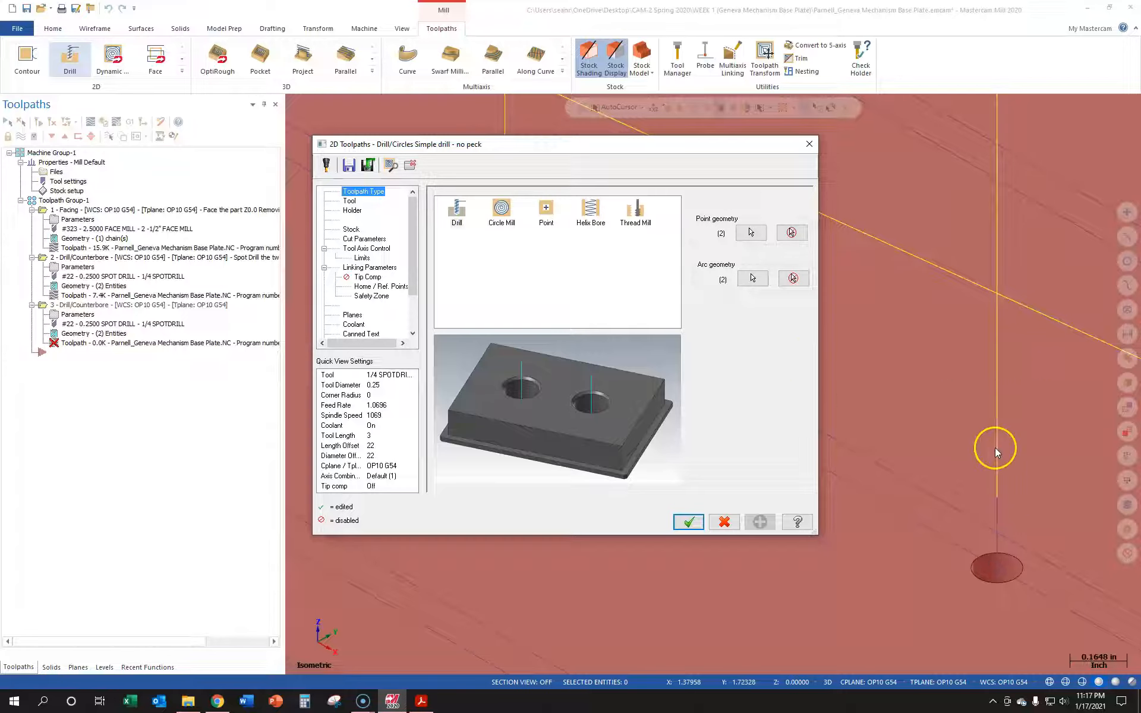
Filter the tool library for the new drill operation so that it lists only drills
{"action": "left_click", "coordinate": [356, 201]}
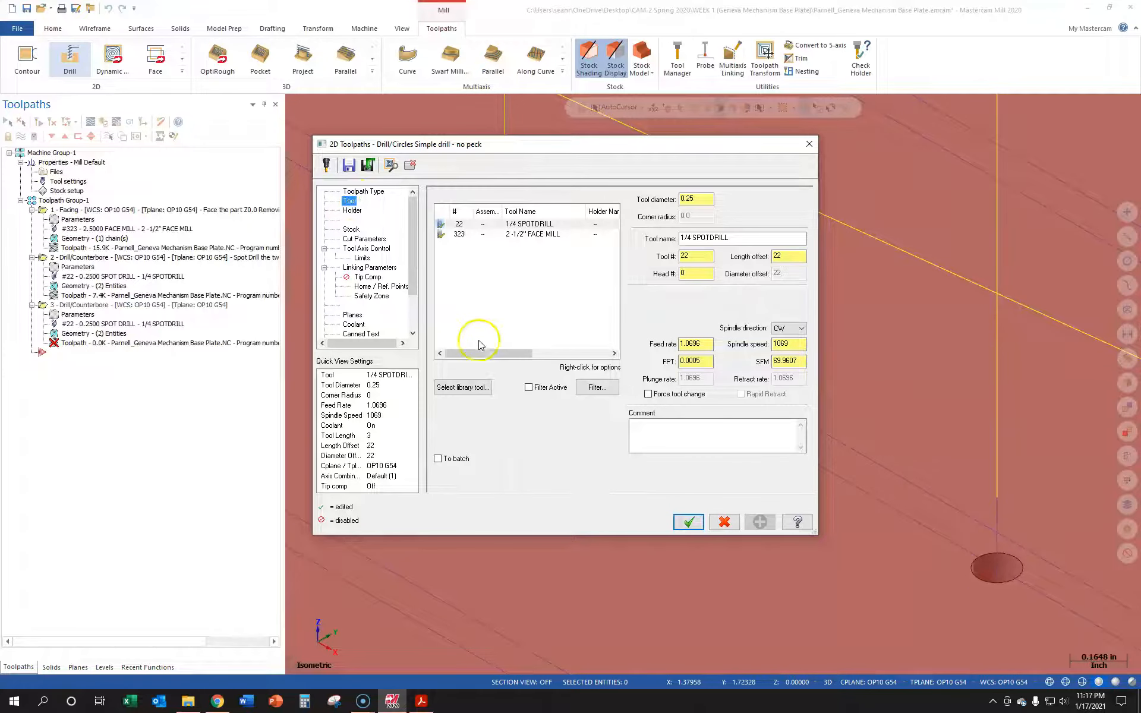
{"action": "left_click", "coordinate": [470, 388]}
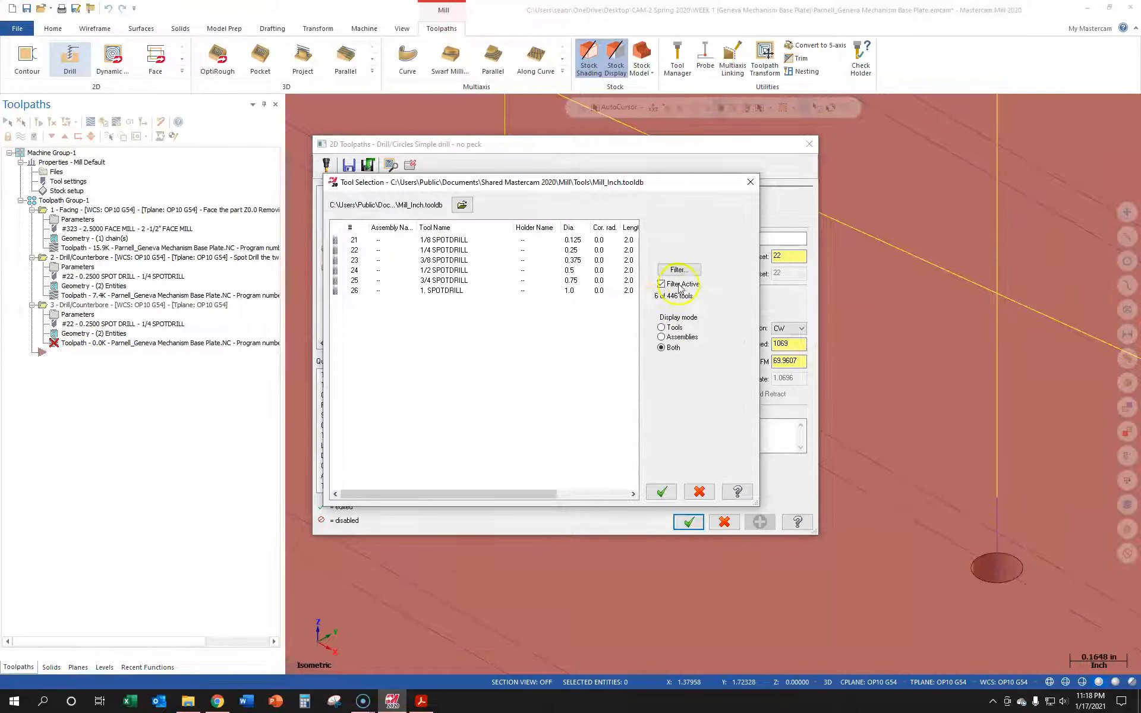
{"action": "left_click", "coordinate": [680, 288]}
{"action": "left_click", "coordinate": [679, 271]}
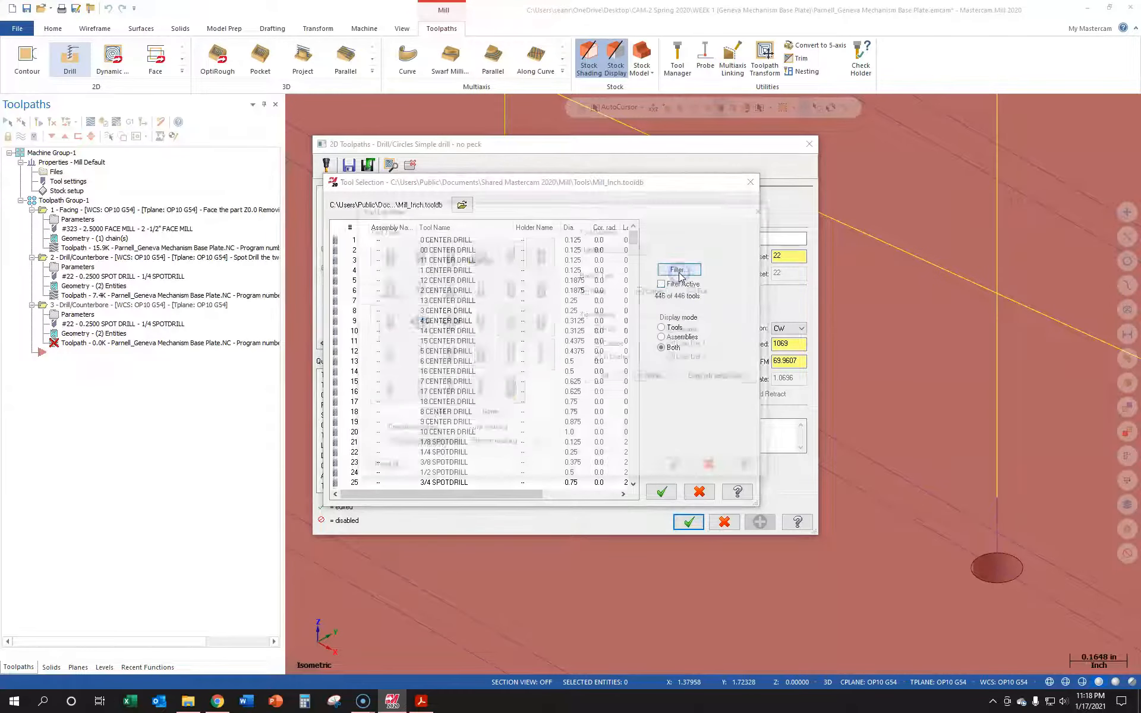
{"action": "left_click", "coordinate": [508, 320]}
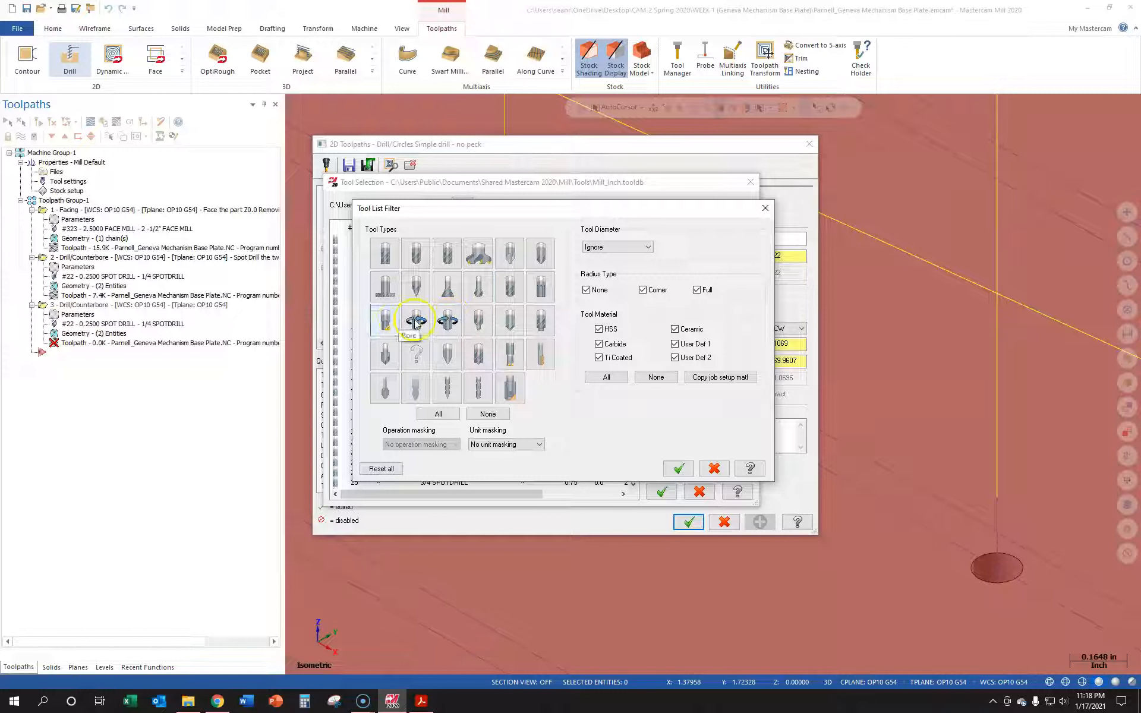
{"action": "left_click", "coordinate": [509, 291]}
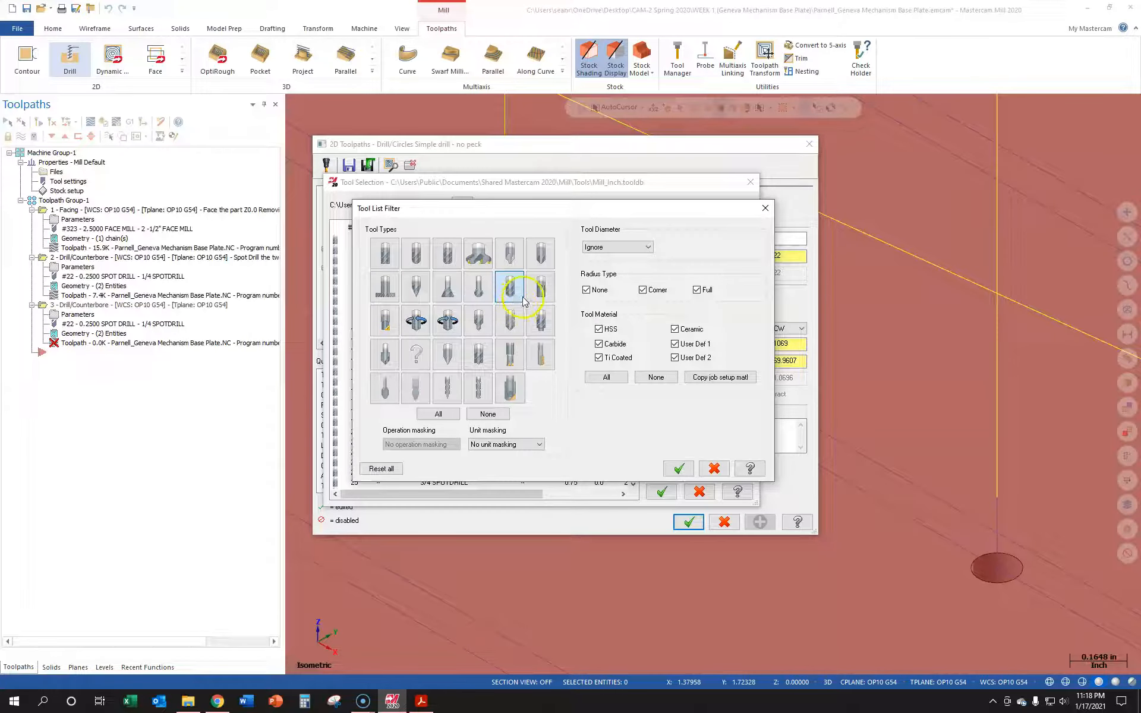
{"action": "left_click", "coordinate": [678, 468]}
Choose the 5/32 DRILL, tool number 92, from the library for the new operation
{"action": "left_click", "coordinate": [564, 390]}
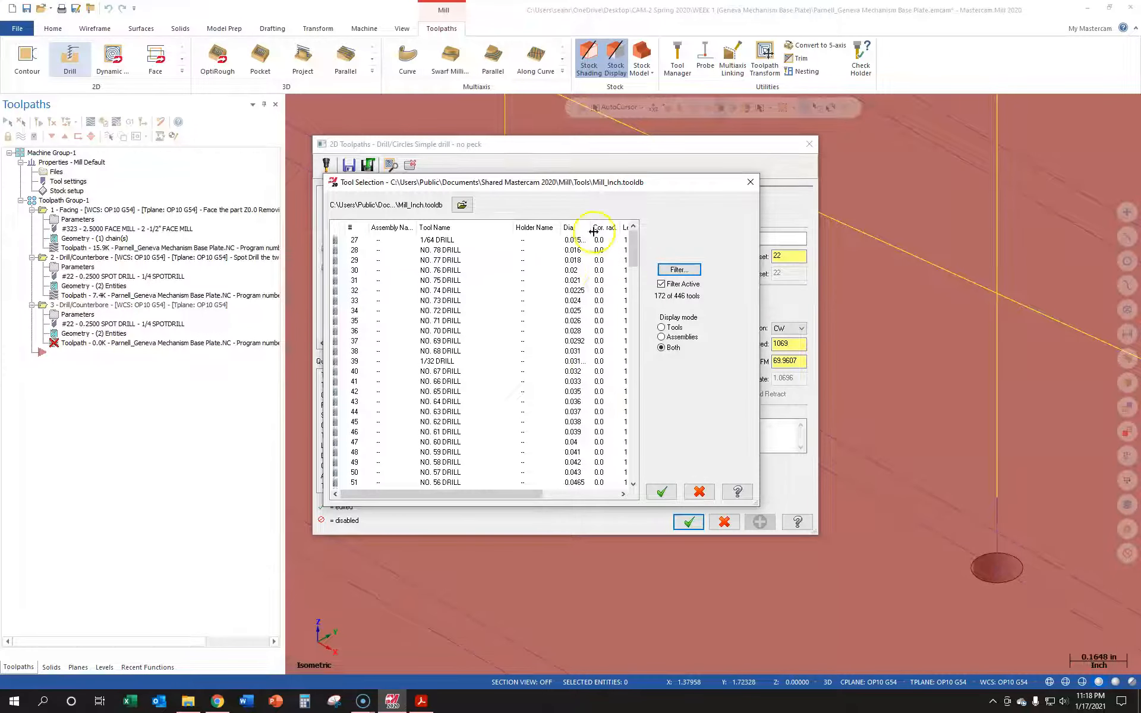
{"action": "scroll", "coordinate": [575, 366], "scroll_direction": "down", "scroll_amount": 16}
{"action": "scroll", "coordinate": [576, 367], "scroll_direction": "down", "scroll_amount": 2}
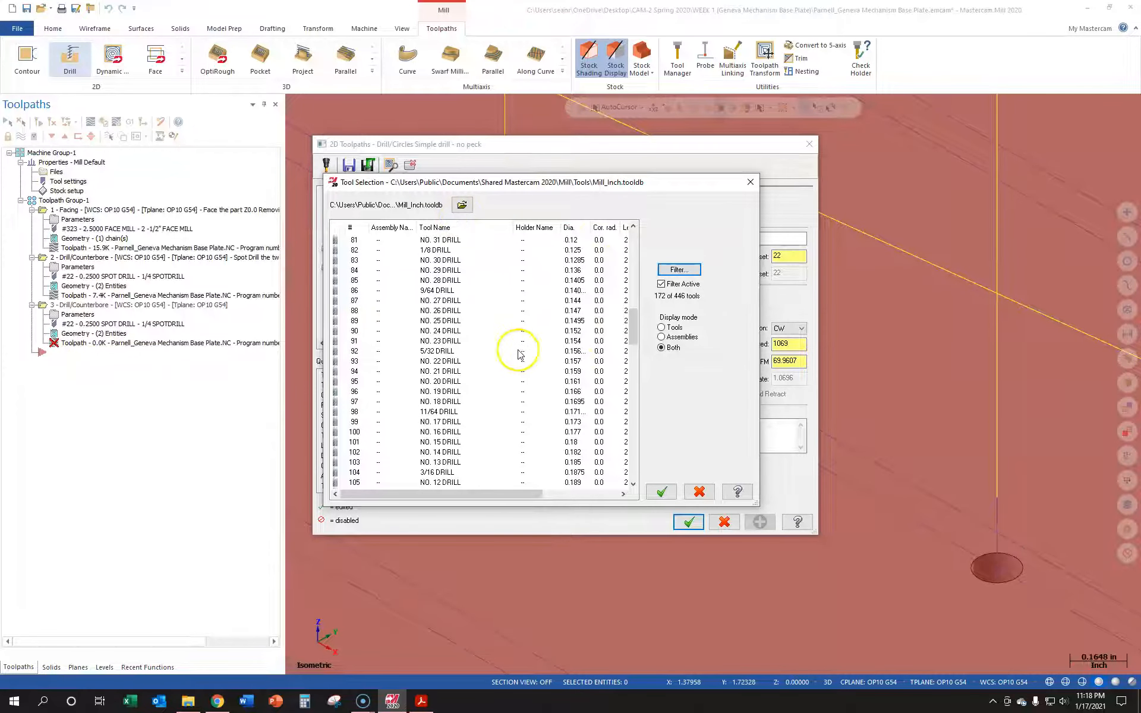
{"action": "left_click", "coordinate": [547, 352]}
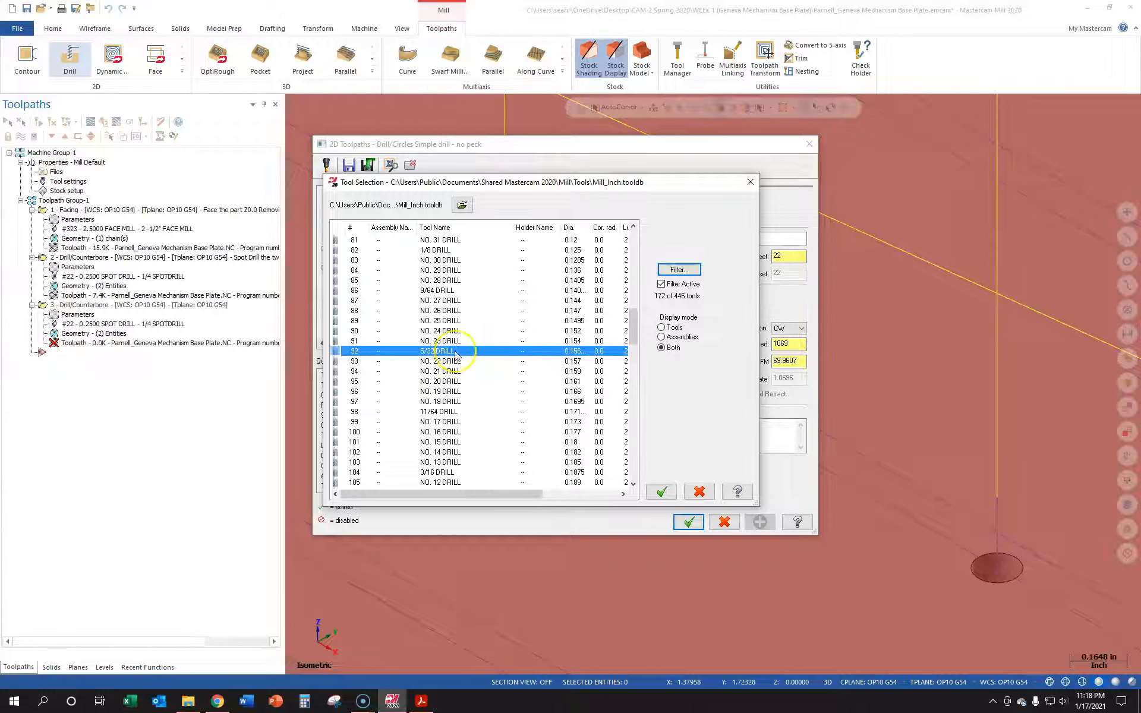
{"action": "left_click", "coordinate": [661, 491]}
Enter the operation comment "TAP DRILL TWO HOLES THRU Z-.600"
{"action": "left_click", "coordinate": [657, 428]}
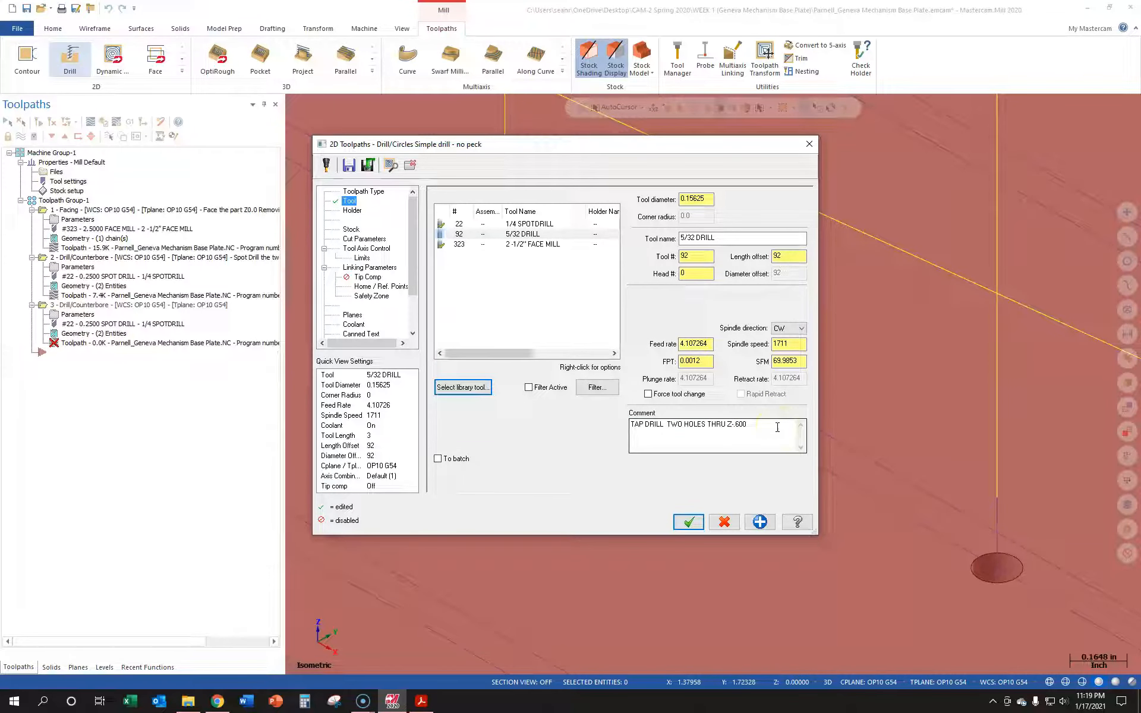
{"action": "left_click", "coordinate": [684, 428]}
{"action": "left_click", "coordinate": [752, 426]}
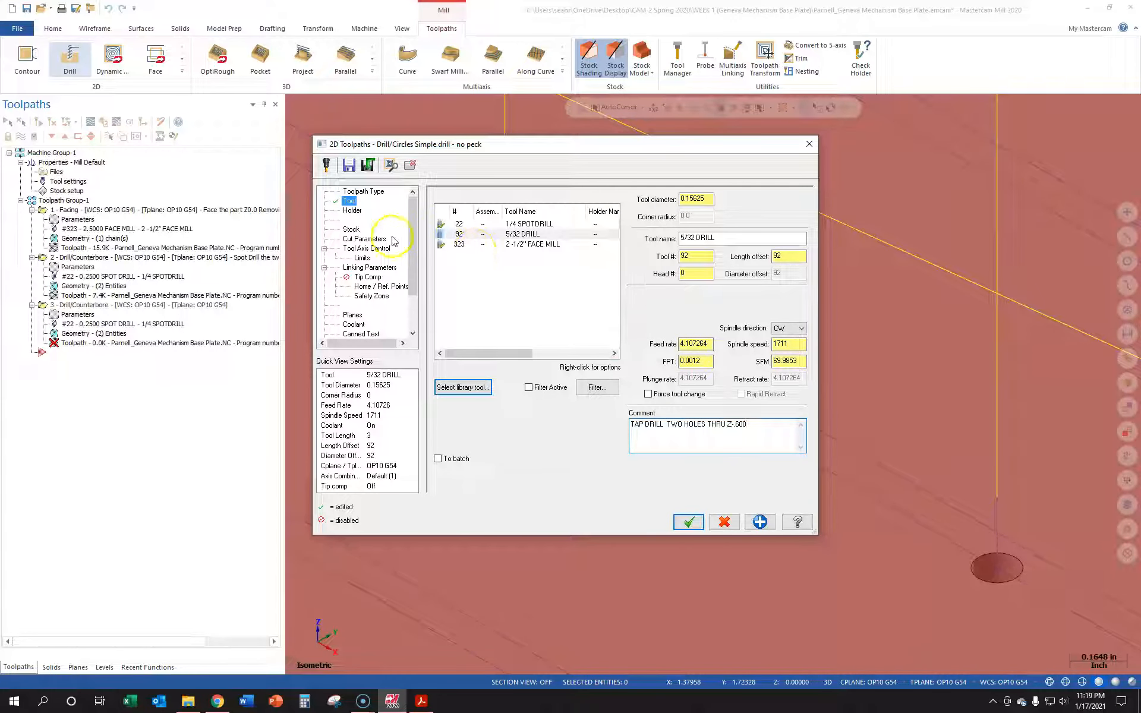
Change the drilling cycle to Peck Drill with a peck of 0.125
{"action": "left_click", "coordinate": [350, 230]}
{"action": "left_click", "coordinate": [354, 238]}
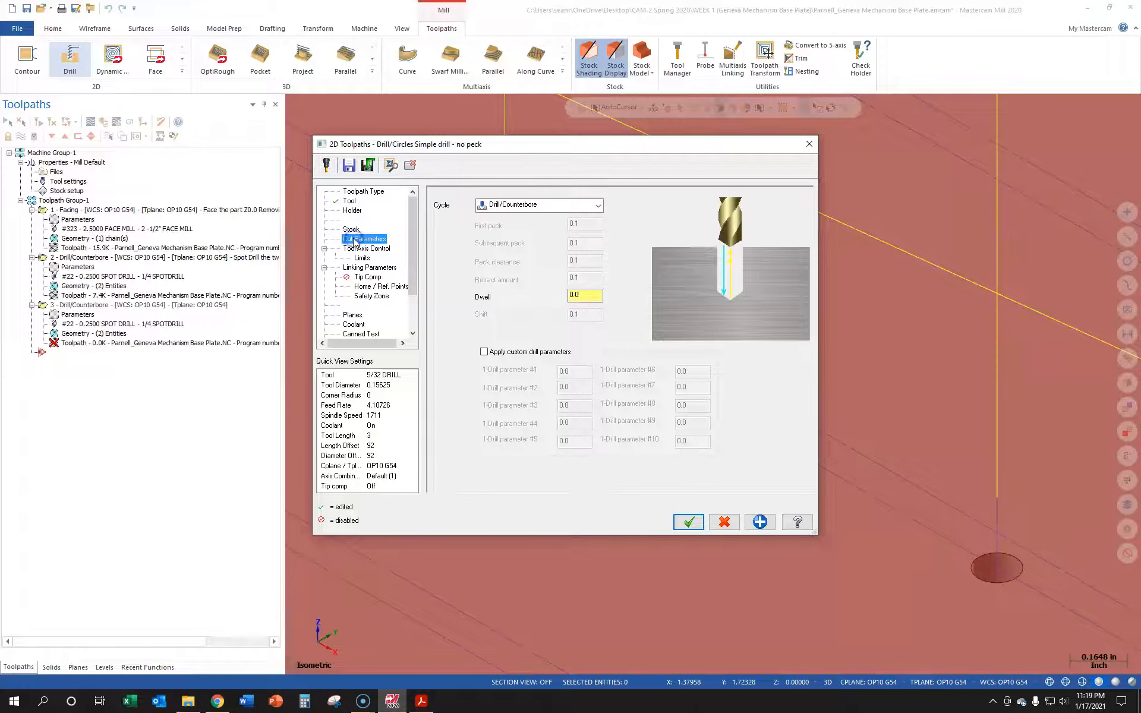
{"action": "left_click", "coordinate": [537, 205]}
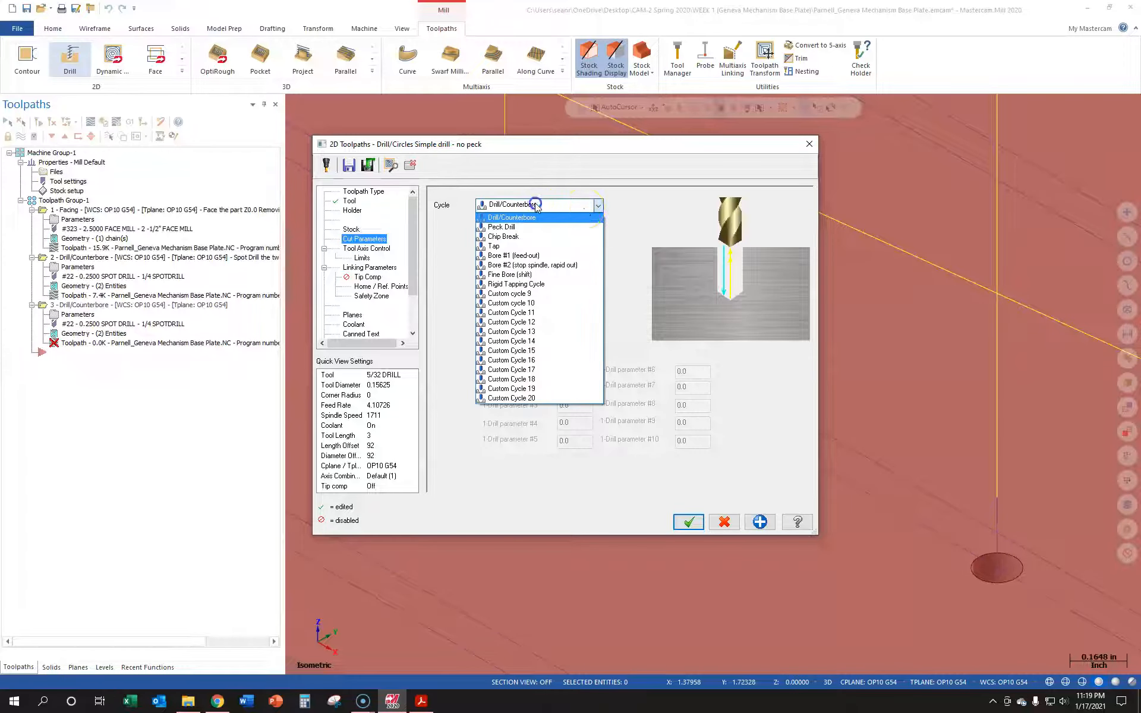
{"action": "left_click", "coordinate": [530, 229]}
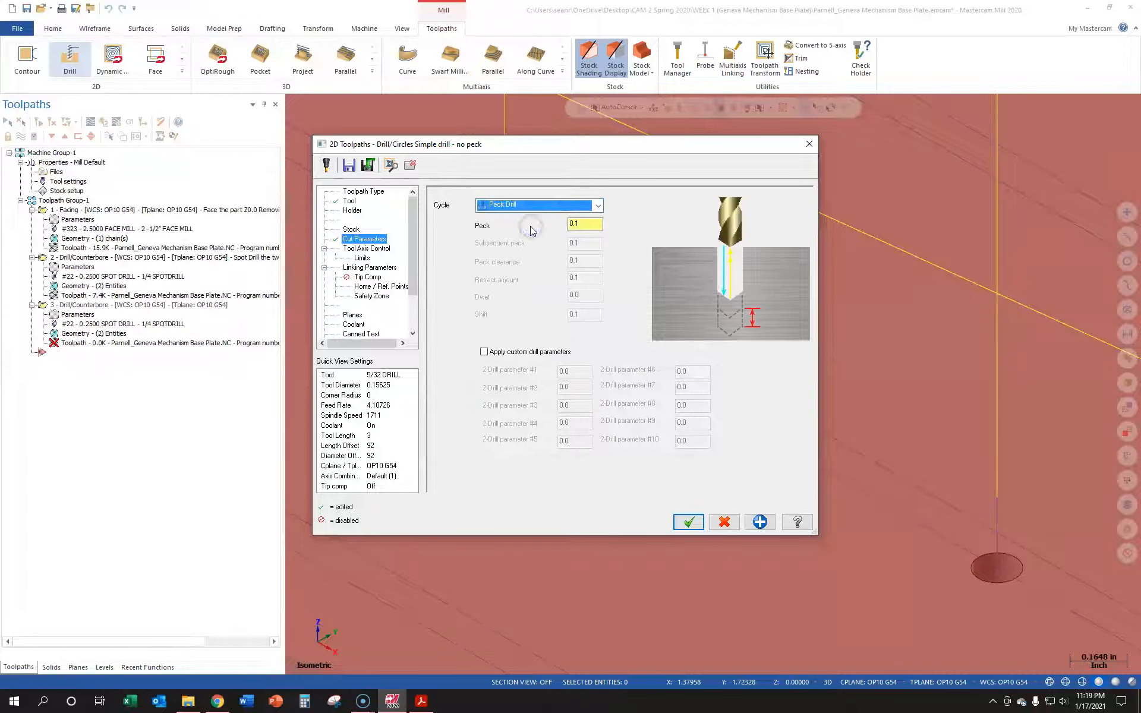
{"action": "key", "text": "Tab"}
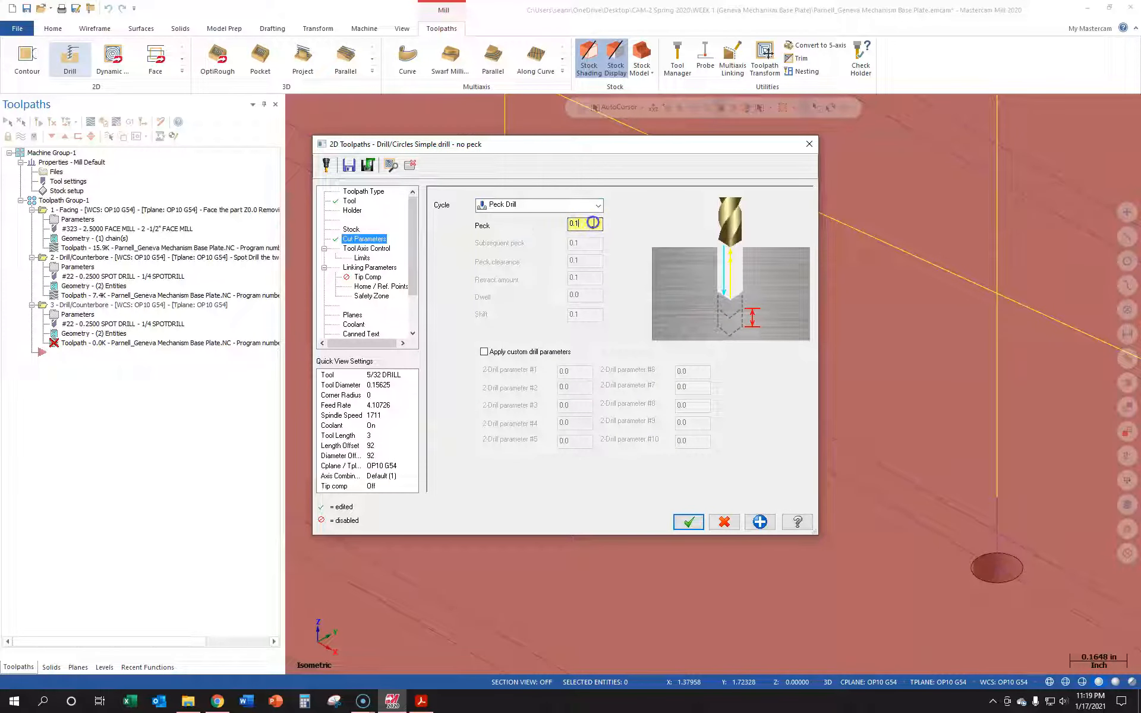
{"action": "type", "text": ".125"}
{"action": "key", "text": "Tab"}
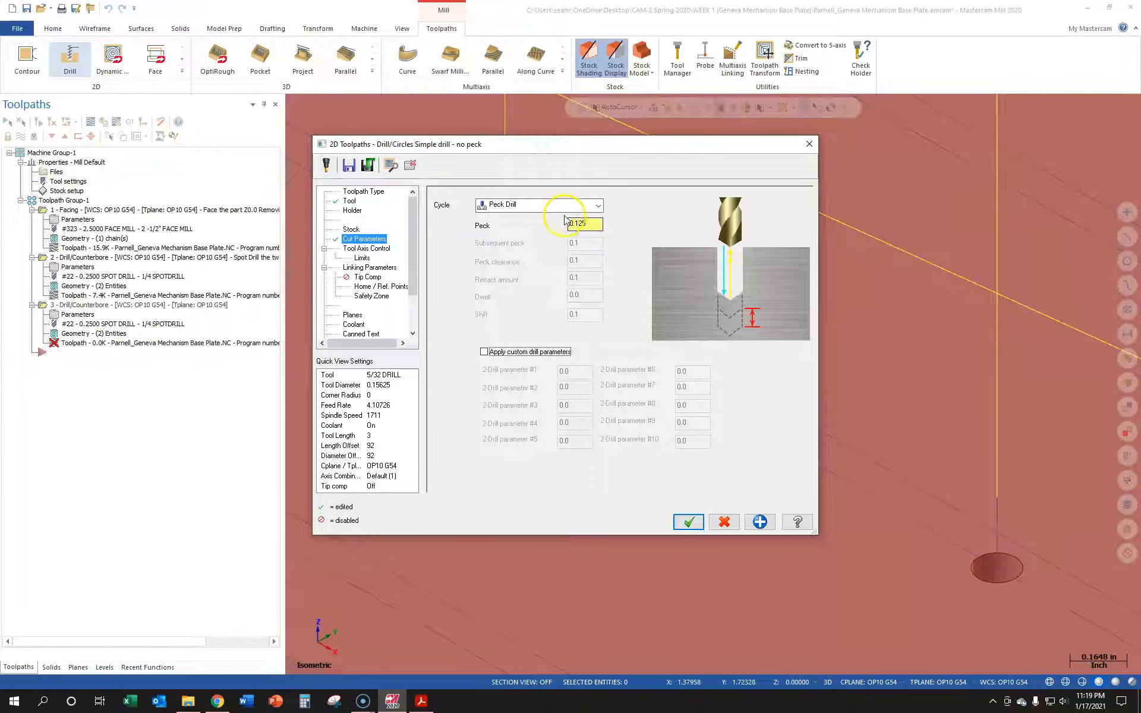
Set the top of stock to 0.0, absolute, in the linking parameters
{"action": "left_click", "coordinate": [369, 249]}
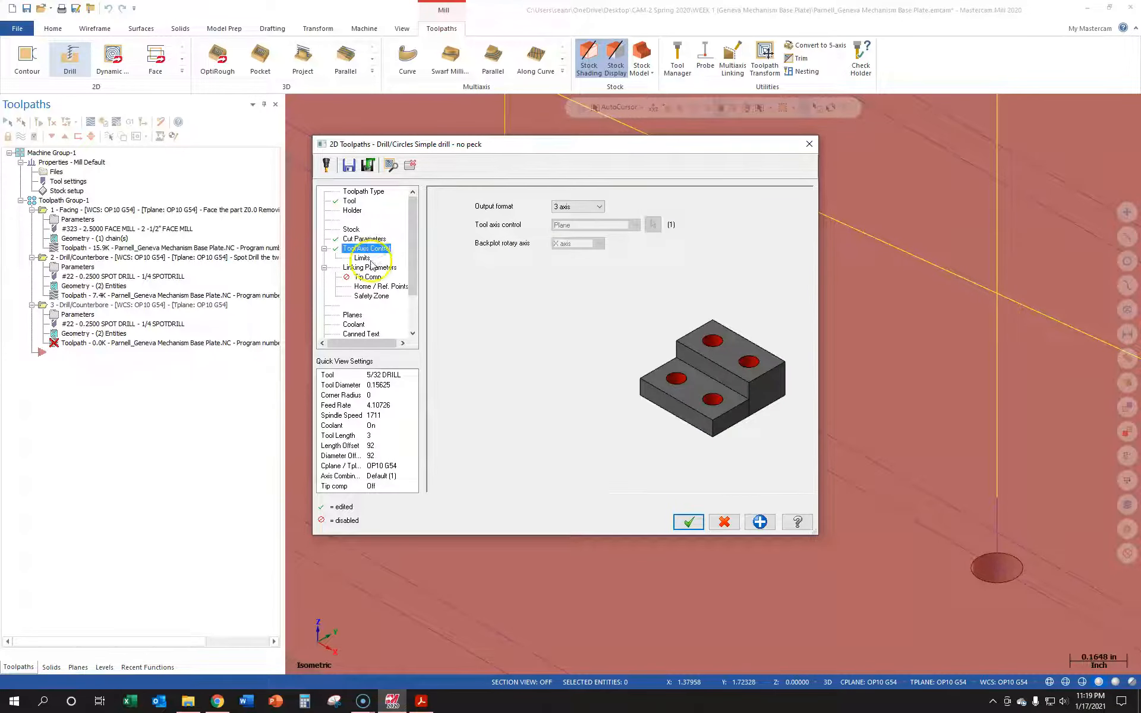
{"action": "left_click", "coordinate": [363, 258]}
{"action": "left_click", "coordinate": [369, 267]}
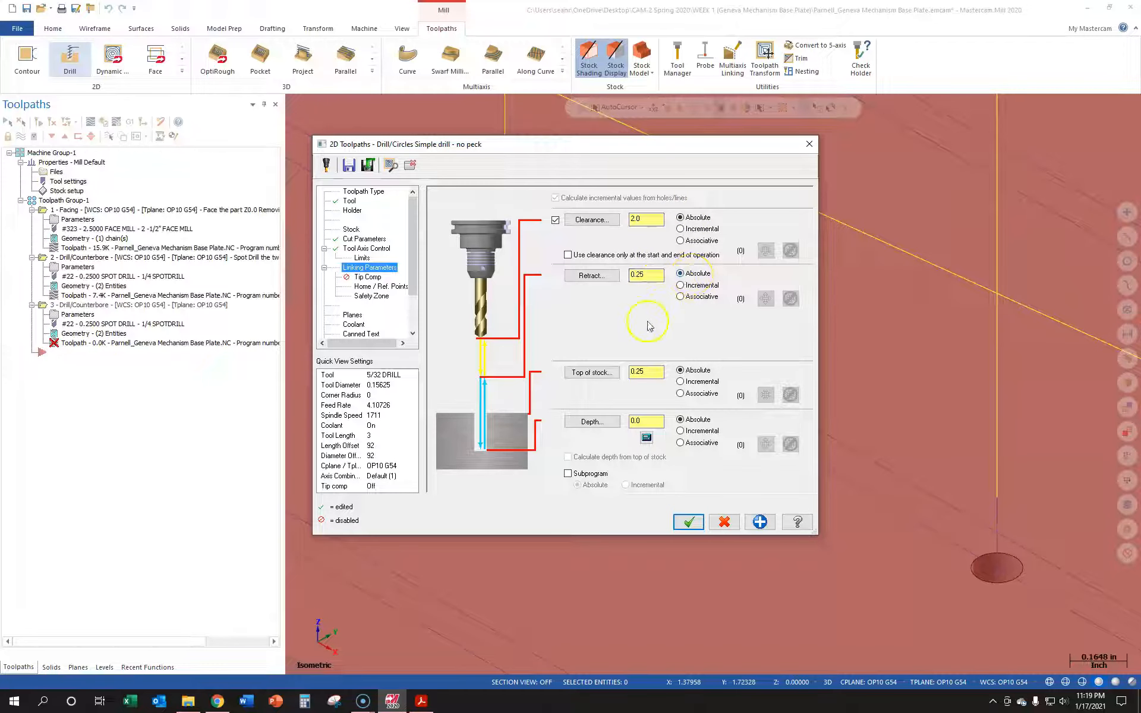
{"action": "left_click", "coordinate": [651, 371]}
{"action": "key", "text": "BackSpace"}
{"action": "key", "text": "BackSpace"}
{"action": "key", "text": "BackSpace"}
{"action": "key", "text": "BackSpace"}
{"action": "type", "text": "0"}
{"action": "key", "text": "Tab"}
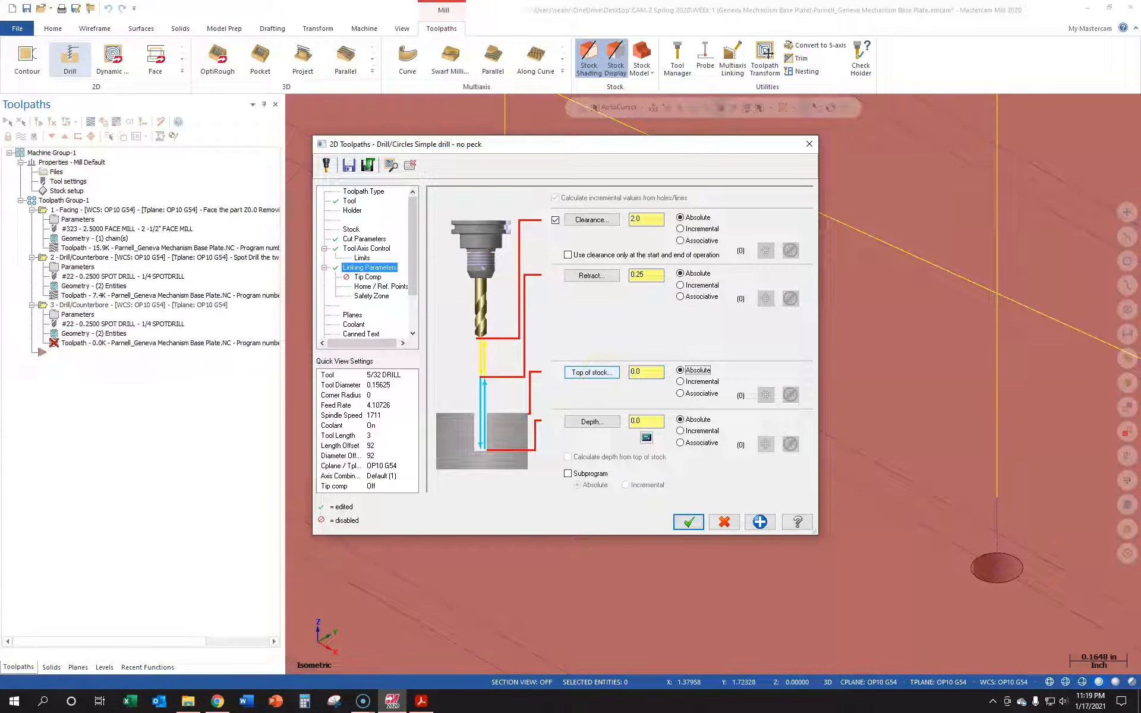
{"action": "left_click", "coordinate": [689, 363]}
Set the drill depth to -0.5 by picking a point on the underside of the plate
{"action": "left_click", "coordinate": [606, 420]}
{"action": "scroll", "coordinate": [681, 441], "scroll_direction": "up", "scroll_amount": 1}
{"action": "scroll", "coordinate": [681, 441], "scroll_direction": "down", "scroll_amount": 2}
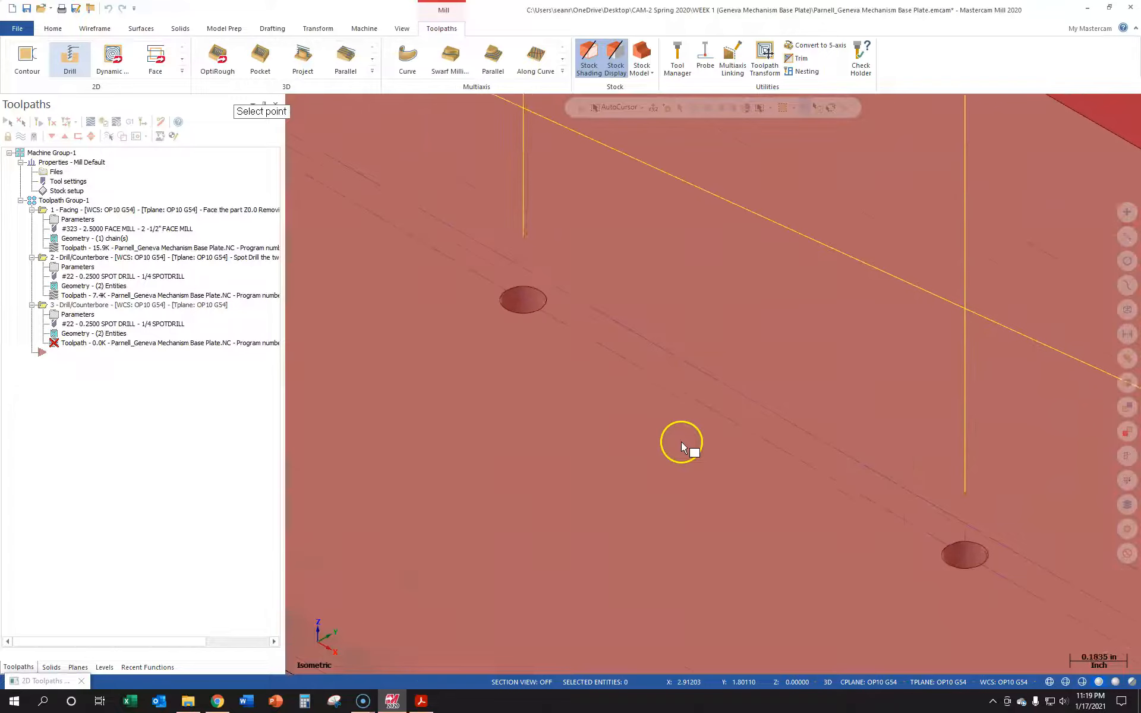
{"action": "scroll", "coordinate": [681, 441], "scroll_direction": "down", "scroll_amount": 4}
{"action": "middle_click_drag", "start_coordinate": [727, 475], "coordinate": [680, 399]}
{"action": "left_click", "coordinate": [783, 521]}
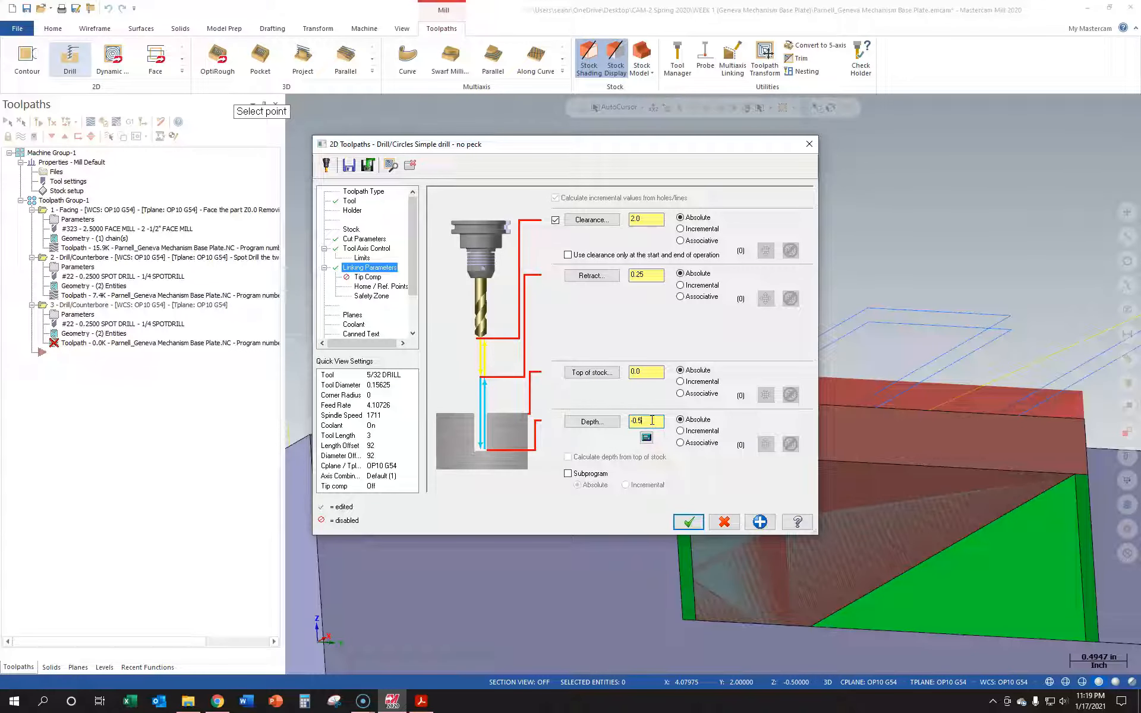
{"action": "left_click", "coordinate": [634, 445]}
{"action": "left_click", "coordinate": [831, 498]}
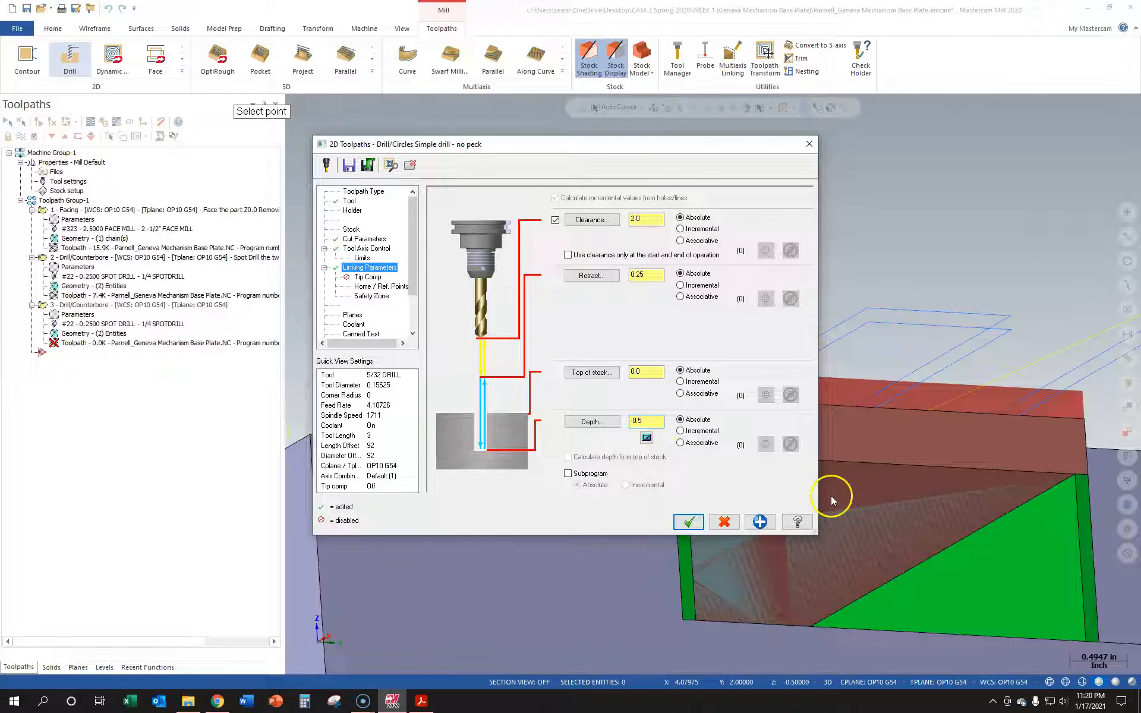
Turn on tip compensation and set the breakthrough amount to 0.1
{"action": "left_click", "coordinate": [367, 277]}
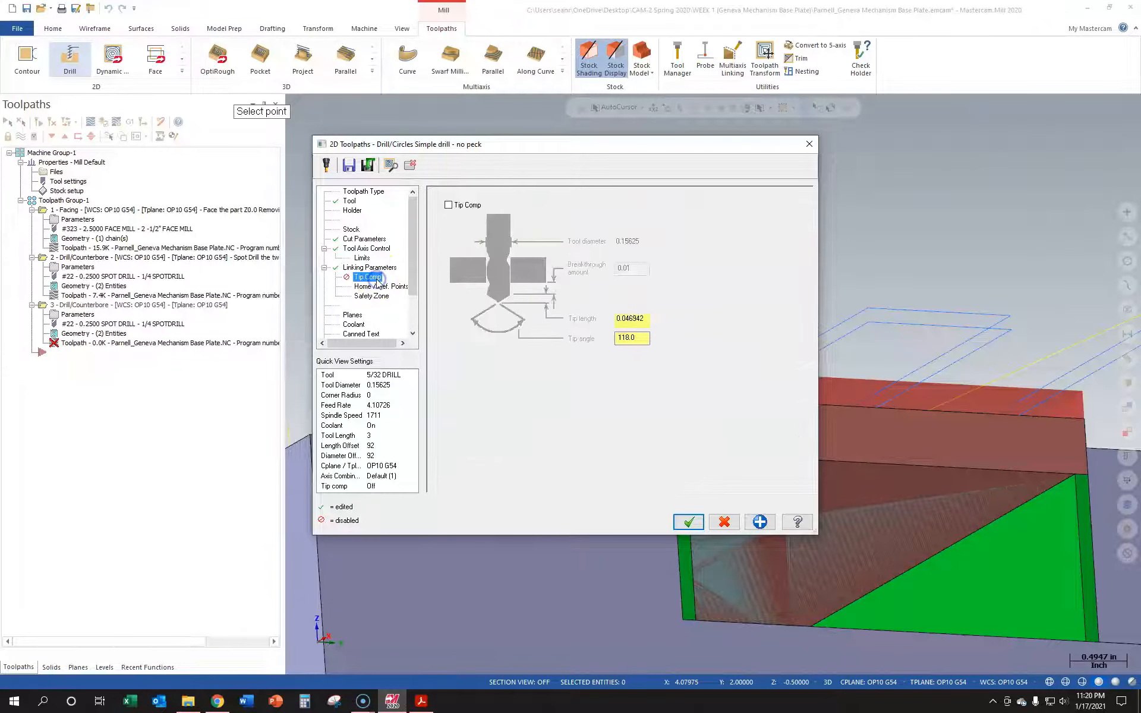
{"action": "left_click", "coordinate": [448, 205]}
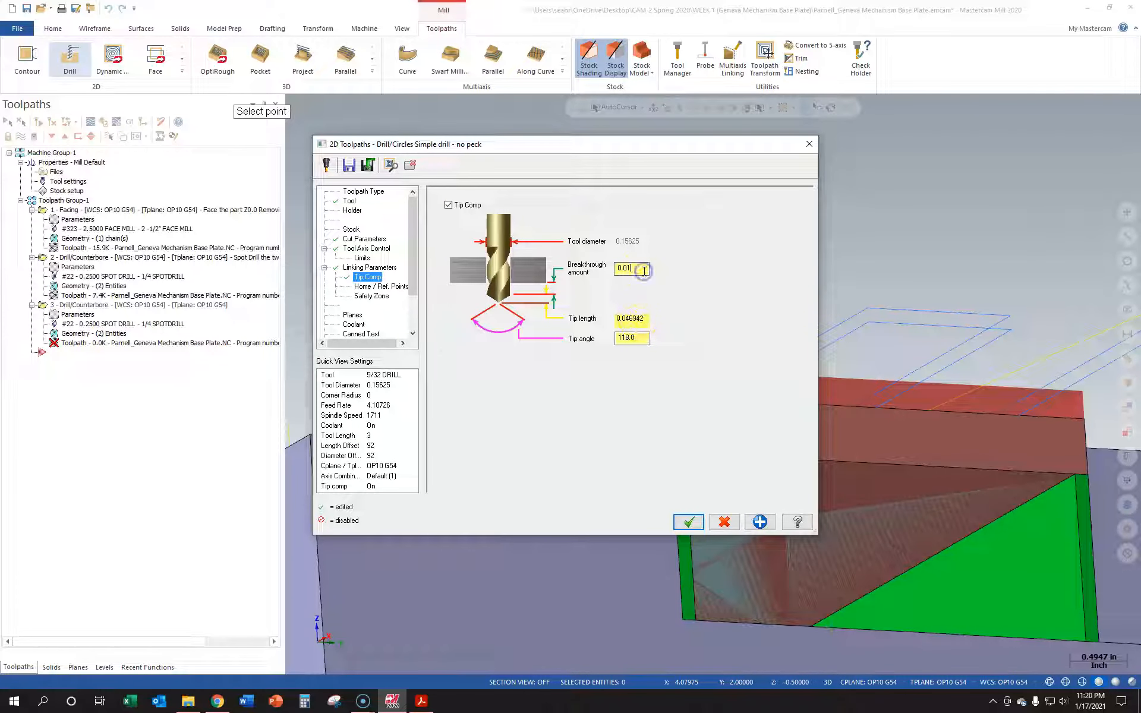
{"action": "left_click_drag", "start_coordinate": [643, 270], "coordinate": [552, 266]}
{"action": "left_click_drag", "start_coordinate": [643, 321], "coordinate": [566, 323]}
{"action": "left_click", "coordinate": [613, 337]}
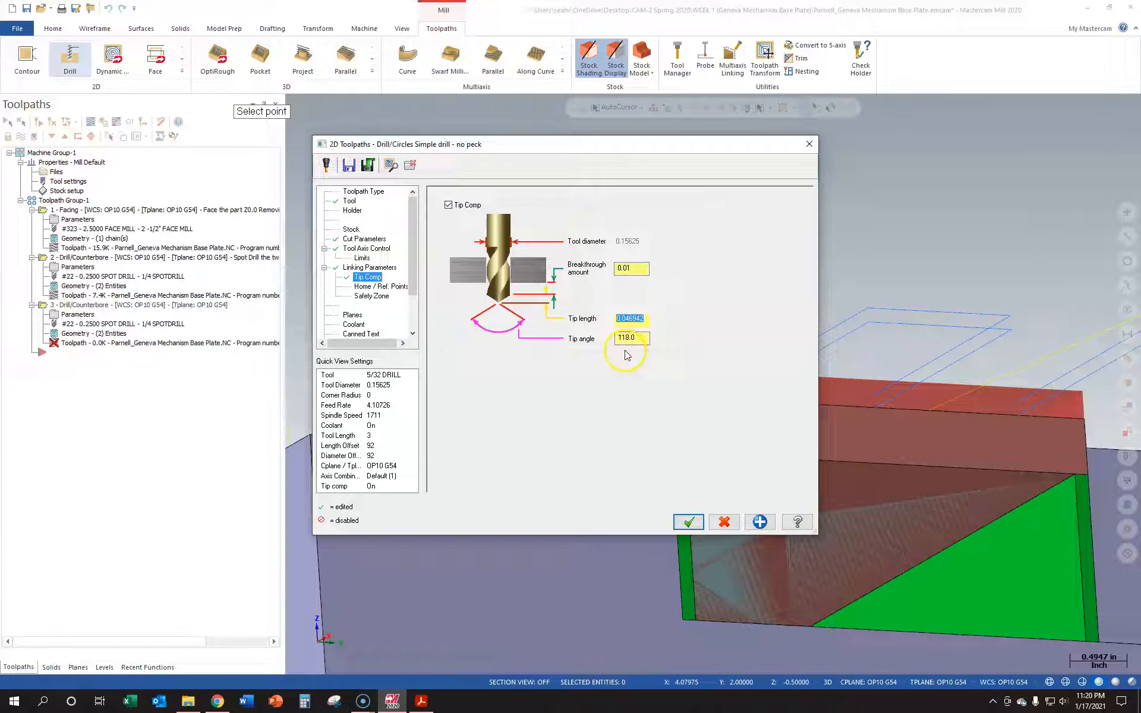
{"action": "left_click", "coordinate": [637, 268]}
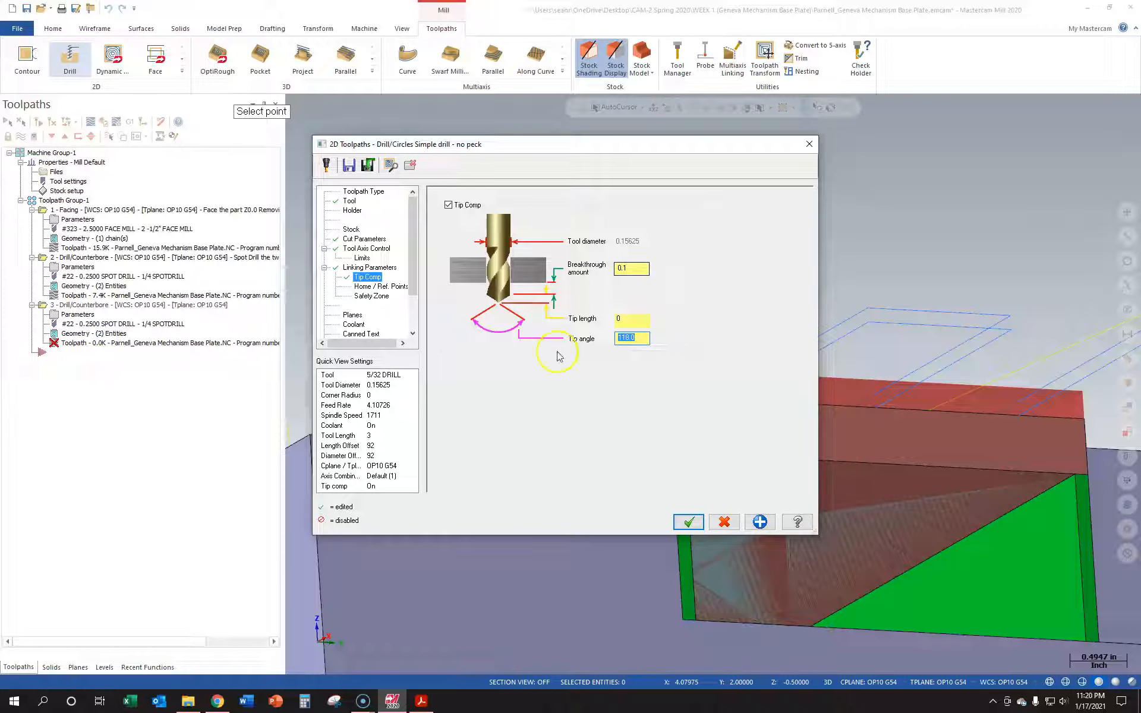
Recalculate the drill's tip length in the tip compensation settings and copy its value
{"action": "left_click", "coordinate": [652, 322]}
{"action": "left_click", "coordinate": [635, 270]}
{"action": "left_click", "coordinate": [645, 322]}
{"action": "double_click", "coordinate": [642, 322]}
{"action": "right_click", "coordinate": [637, 320]}
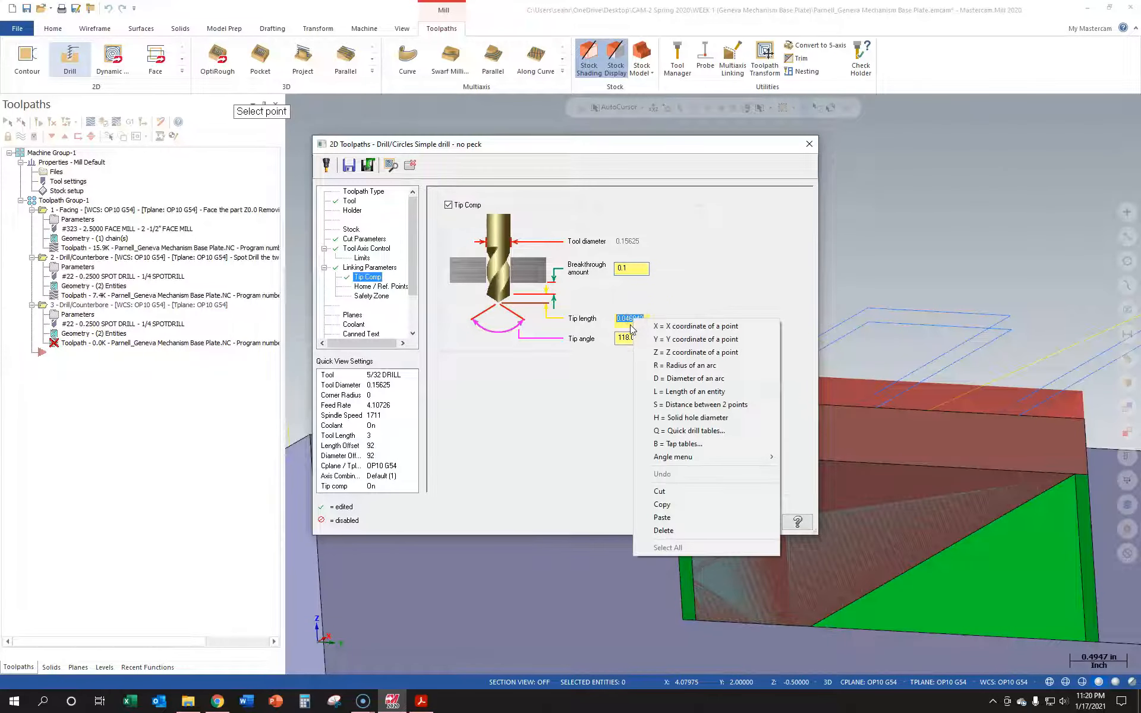
{"action": "left_click", "coordinate": [682, 504]}
Subtract the tip length 0.046942 from the 0.1 breakthrough amount, setting it to 0.053058
{"action": "left_click", "coordinate": [636, 293]}
{"action": "left_click", "coordinate": [639, 269]}
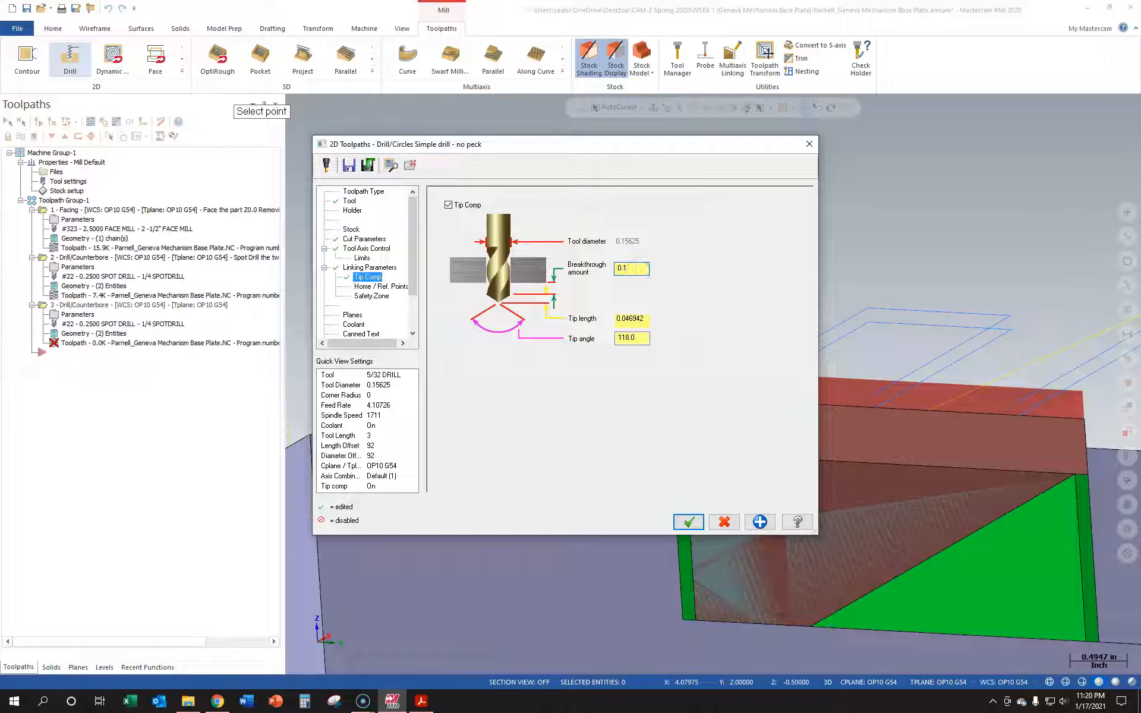
{"action": "key", "text": "Return"}
{"action": "left_click", "coordinate": [635, 268]}
{"action": "left_click", "coordinate": [647, 268]}
{"action": "left_click", "coordinate": [629, 320]}
{"action": "left_click_drag", "start_coordinate": [650, 318], "coordinate": [592, 316]}
{"action": "left_click", "coordinate": [625, 343]}
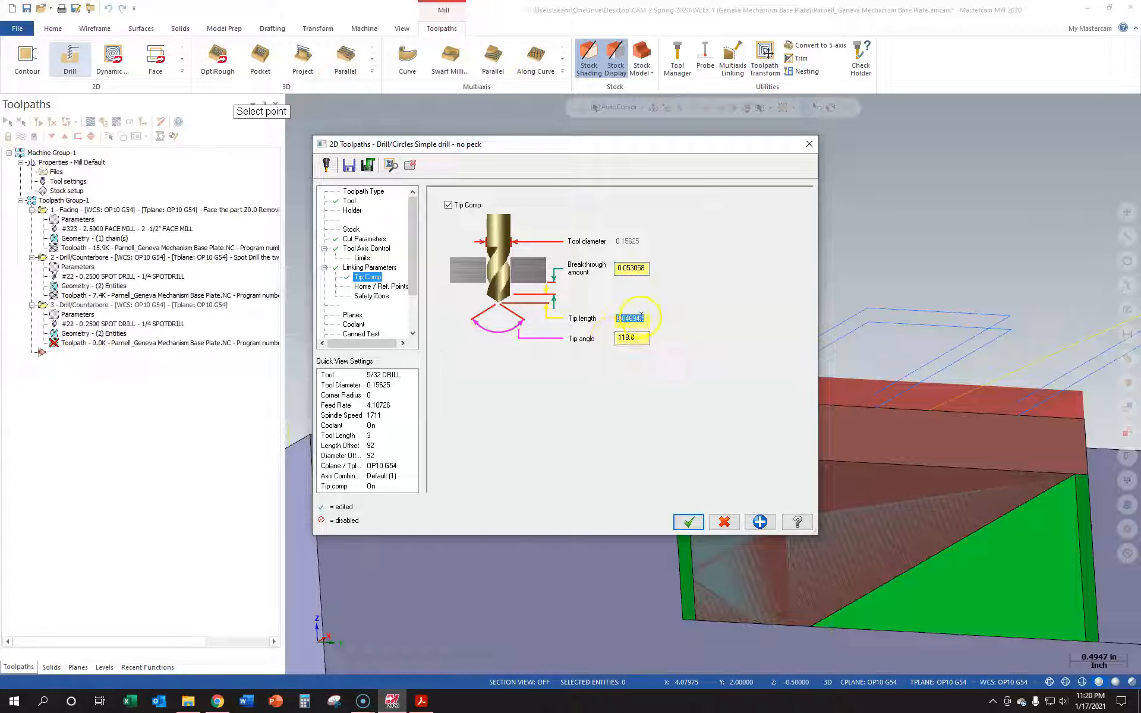
{"action": "left_click_drag", "start_coordinate": [649, 268], "coordinate": [592, 268]}
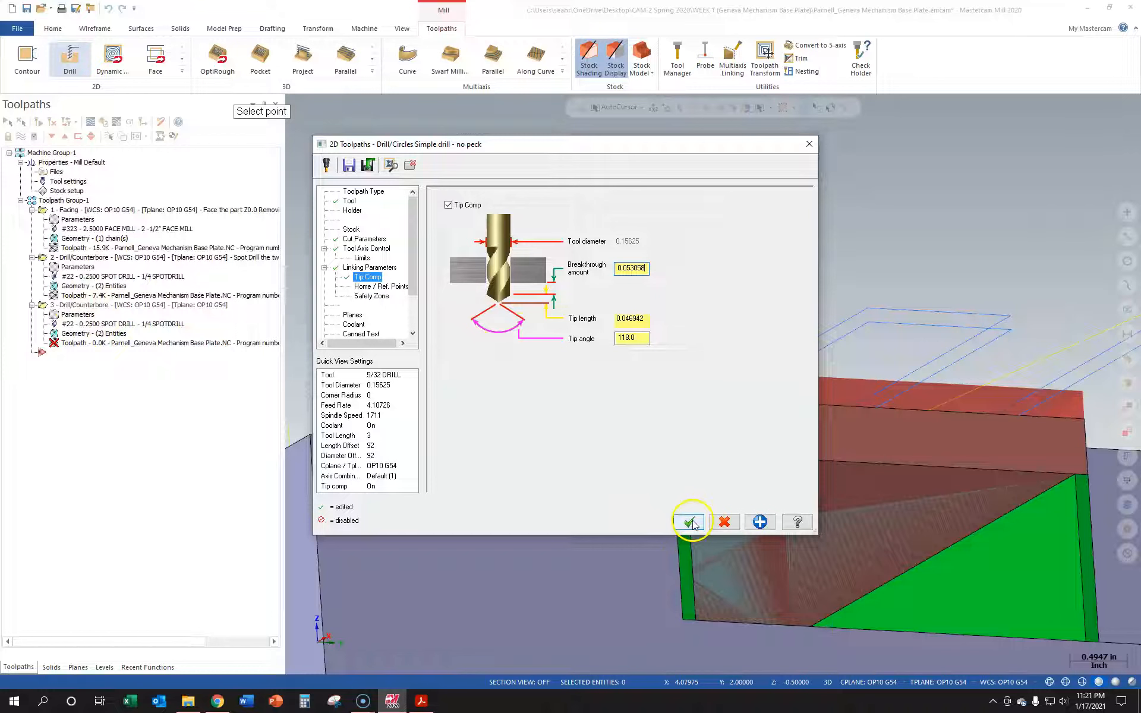
Set flood coolant to On and accept the peck drill operation's parameters
{"action": "left_click", "coordinate": [354, 324]}
{"action": "left_click", "coordinate": [632, 259]}
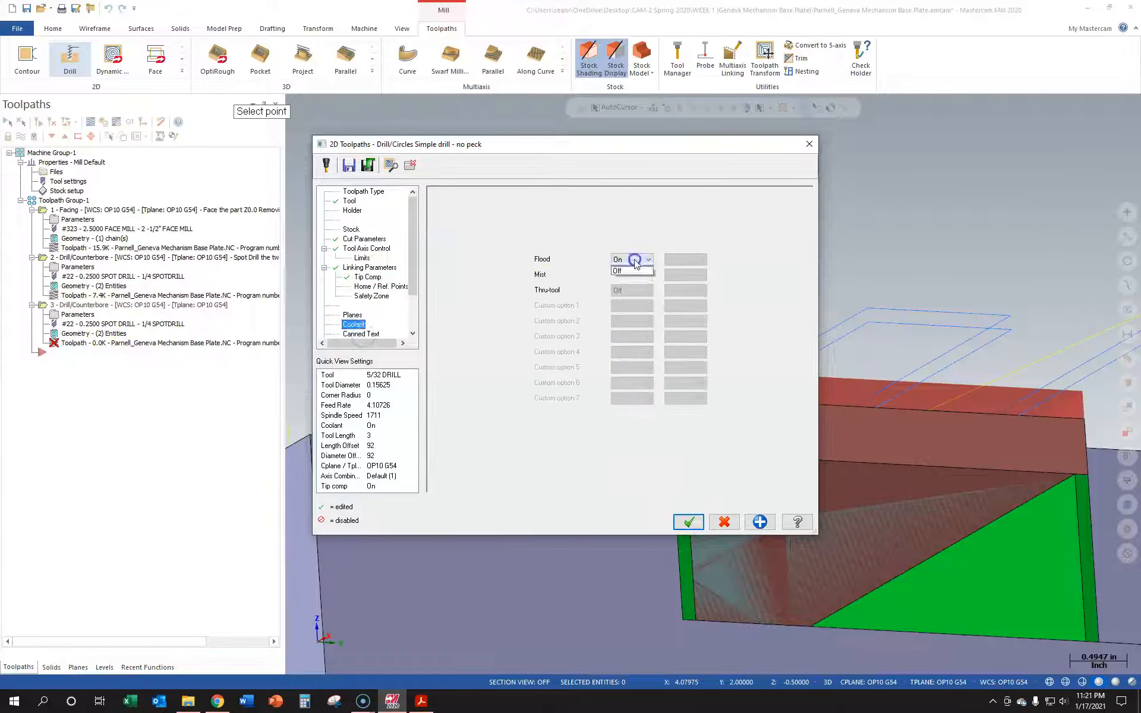
{"action": "left_click", "coordinate": [633, 272]}
{"action": "left_click", "coordinate": [688, 521]}
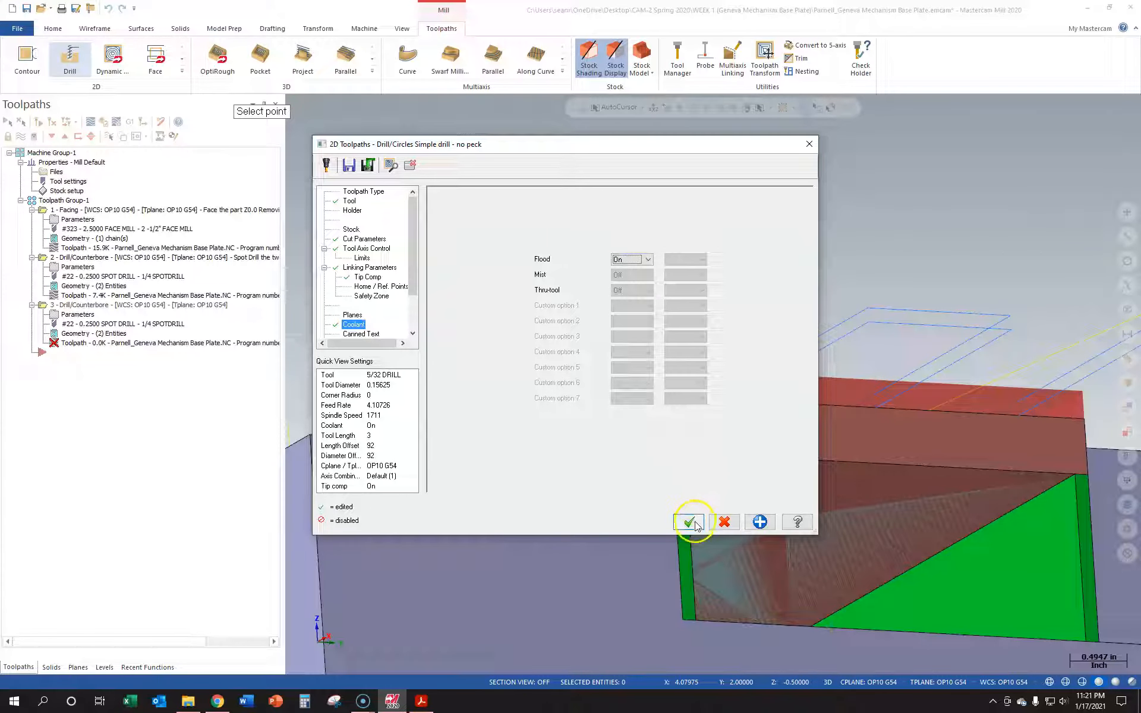
{"action": "left_click", "coordinate": [690, 521]}
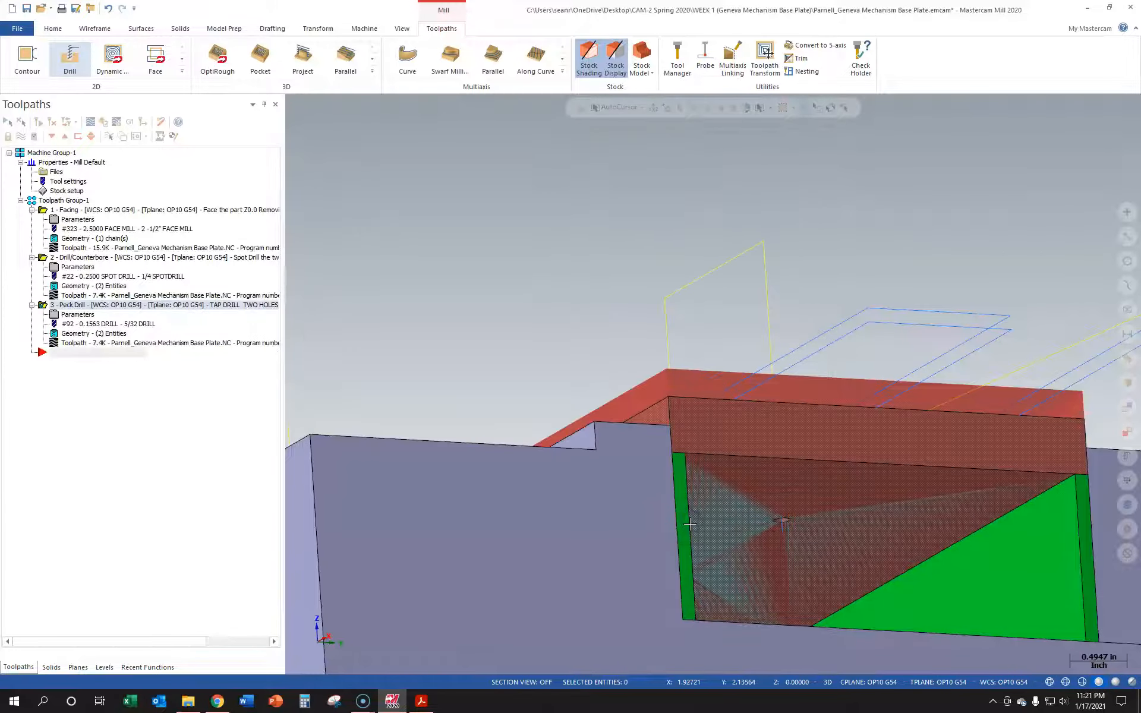
Backplot the peck drill operation and examine the drill's travel through both holes from above and below the plate
{"action": "middle_click_drag", "start_coordinate": [691, 521], "coordinate": [816, 553]}
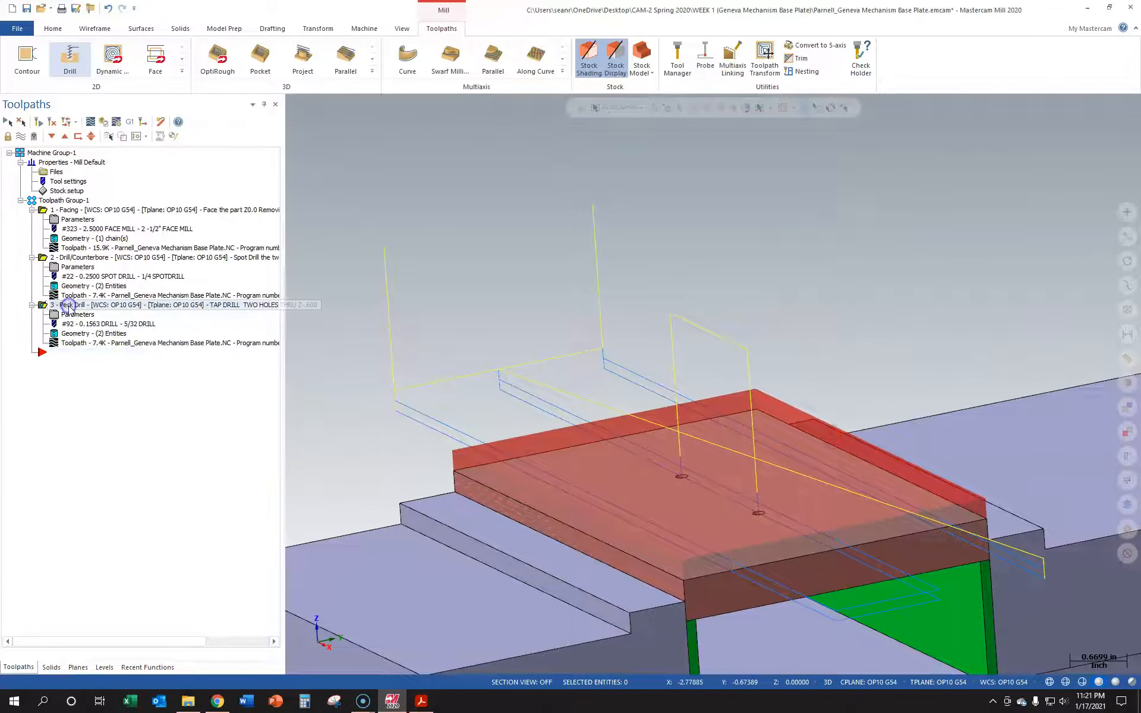
{"action": "left_click", "coordinate": [91, 122]}
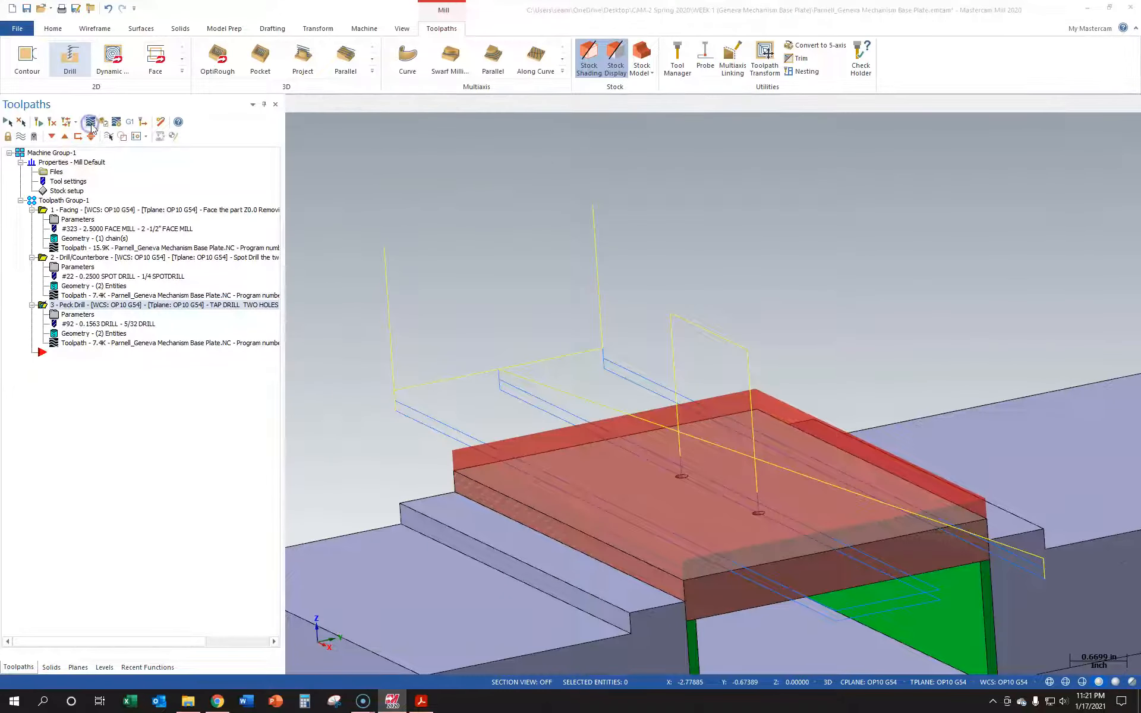
{"action": "left_click", "coordinate": [292, 103]}
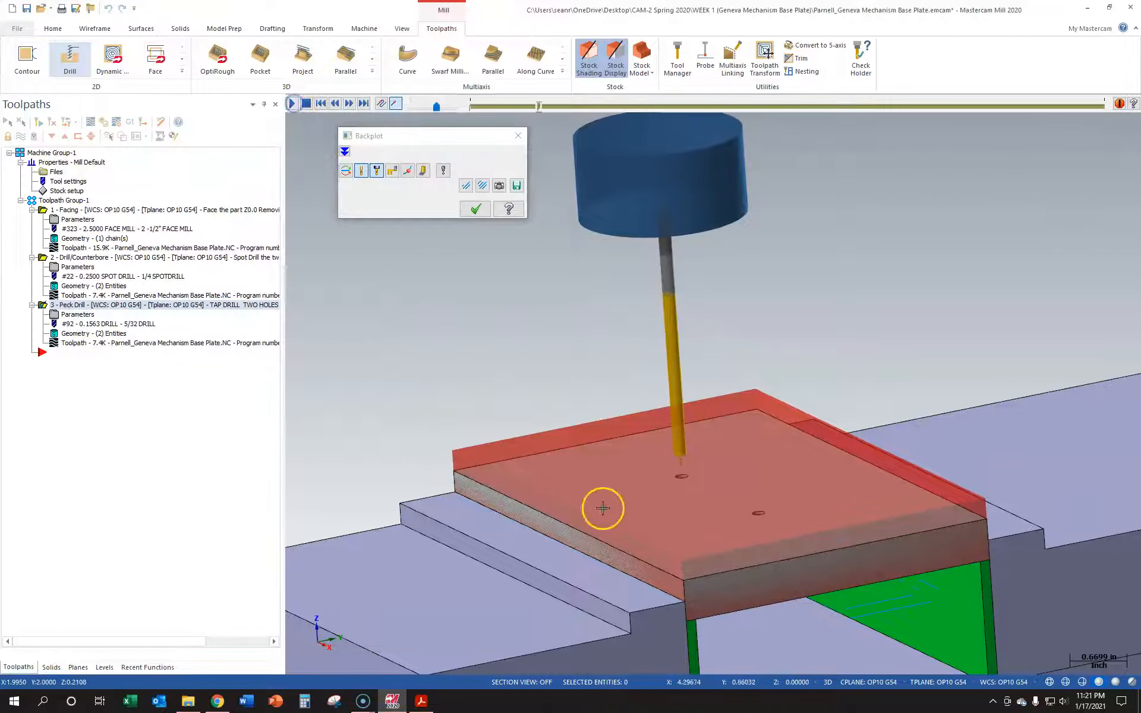
{"action": "scroll", "coordinate": [713, 549], "scroll_direction": "up", "scroll_amount": 2}
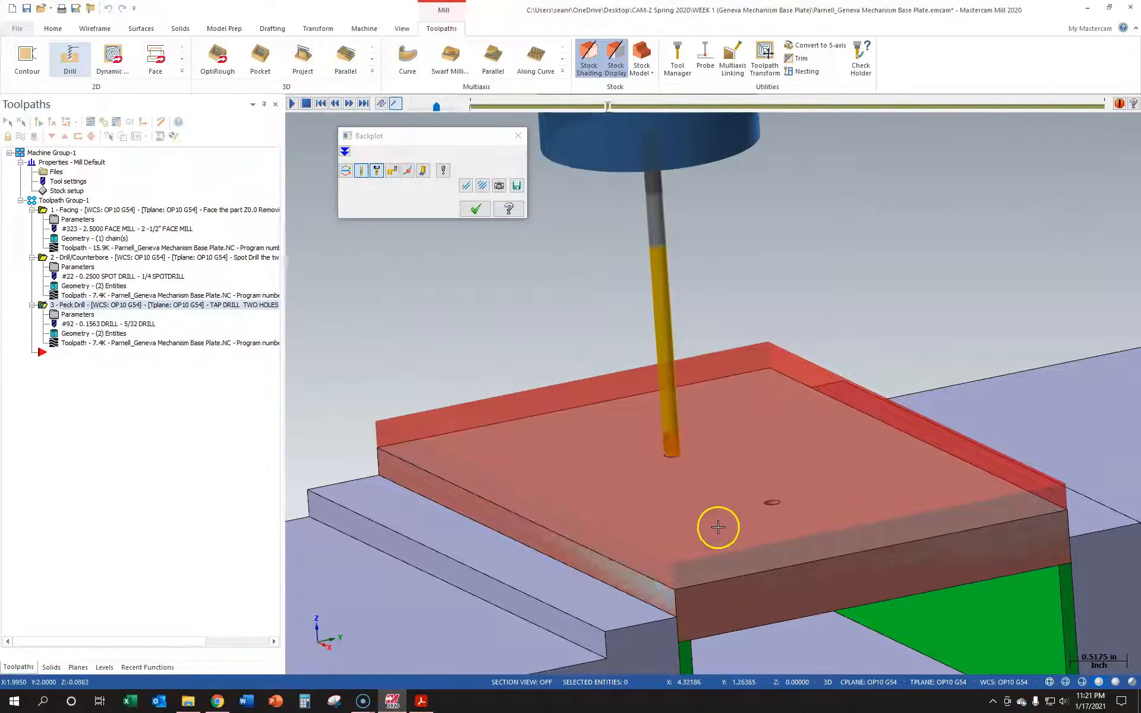
{"action": "scroll", "coordinate": [728, 574], "scroll_direction": "up", "scroll_amount": 2}
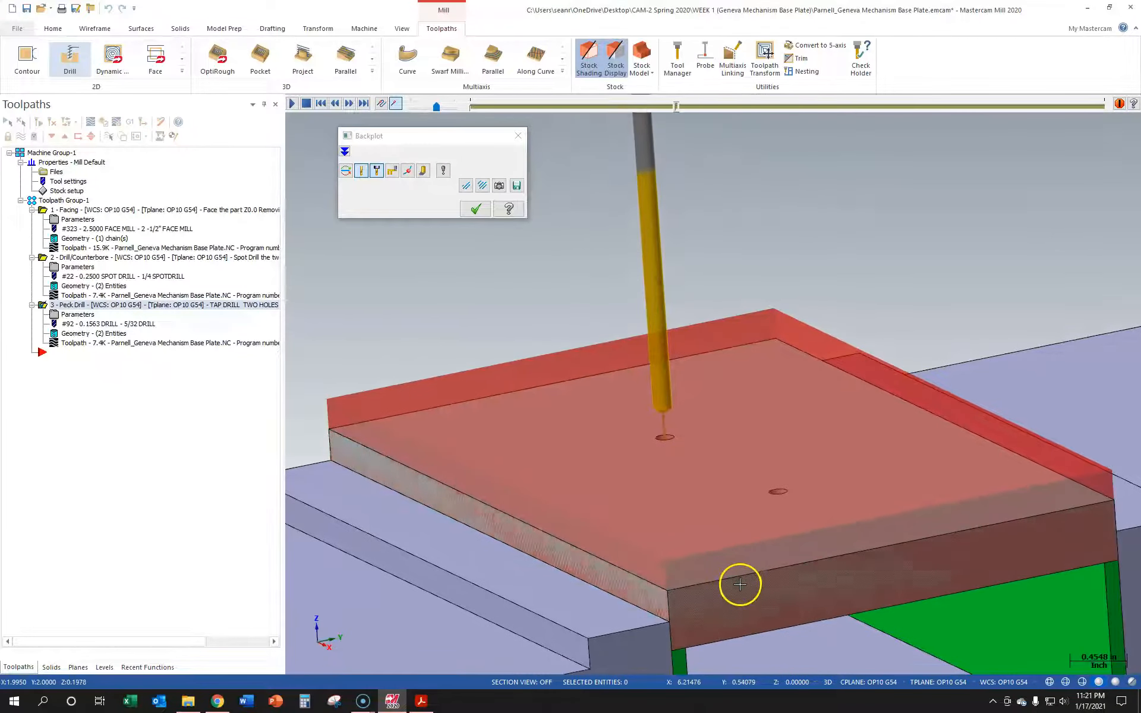
{"action": "middle_click_drag", "start_coordinate": [747, 594], "coordinate": [725, 564]}
{"action": "scroll", "coordinate": [730, 574], "scroll_direction": "down", "scroll_amount": 4}
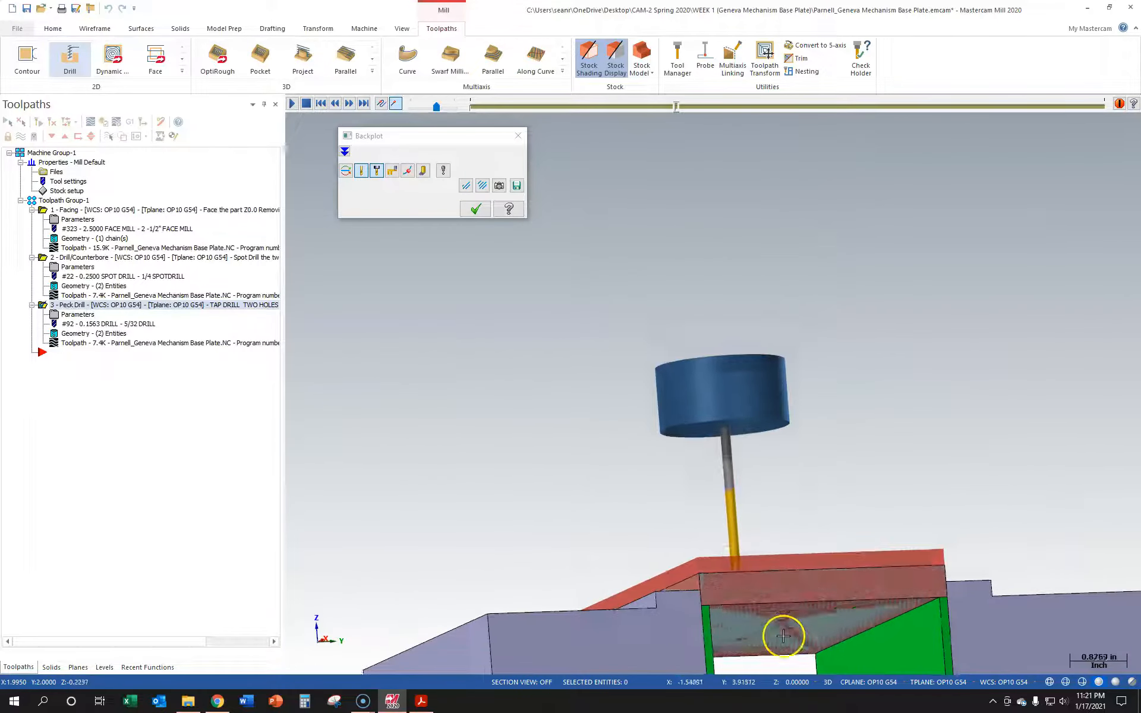
{"action": "scroll", "coordinate": [787, 645], "scroll_direction": "up", "scroll_amount": 5}
{"action": "scroll", "coordinate": [789, 647], "scroll_direction": "down", "scroll_amount": 7}
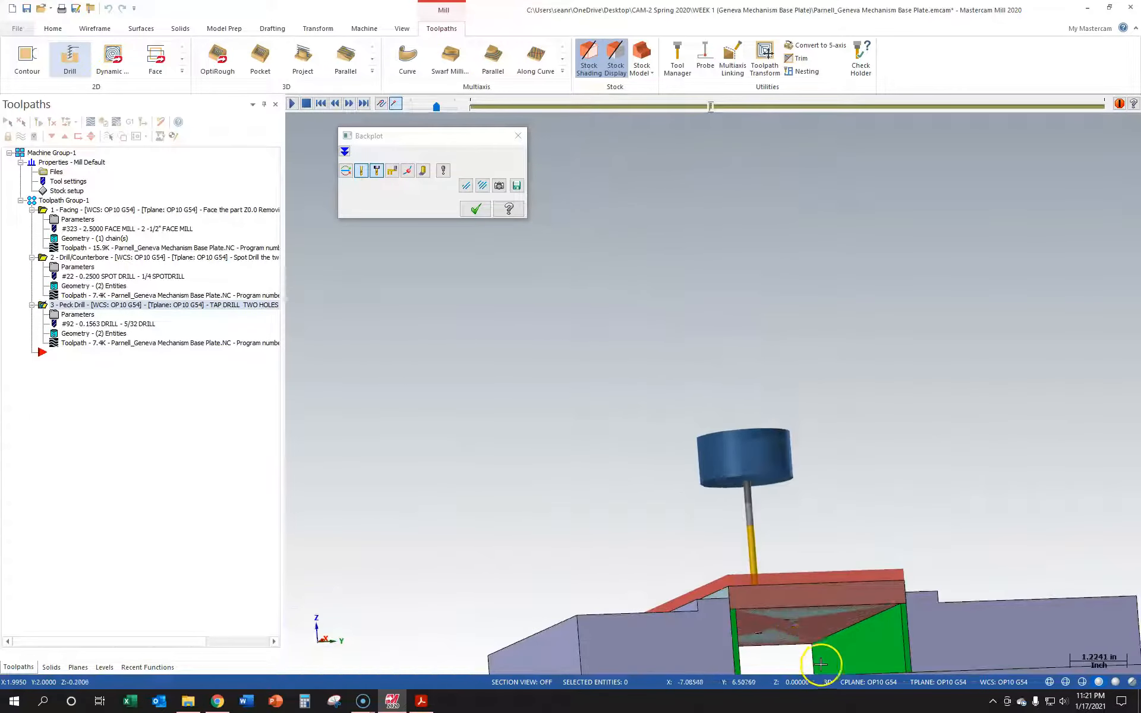
{"action": "scroll", "coordinate": [823, 668], "scroll_direction": "up", "scroll_amount": 4}
{"action": "scroll", "coordinate": [822, 665], "scroll_direction": "up", "scroll_amount": 3}
{"action": "middle_click_drag", "start_coordinate": [803, 615], "coordinate": [800, 630]}
{"action": "scroll", "coordinate": [800, 631], "scroll_direction": "down", "scroll_amount": 2}
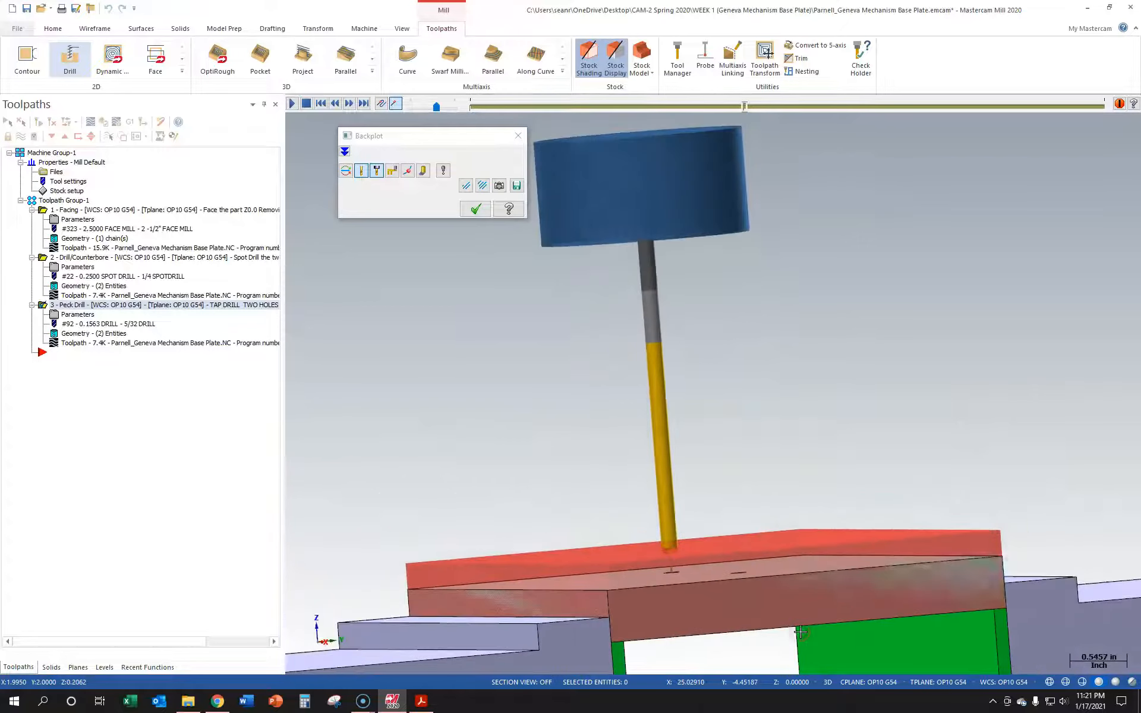
{"action": "middle_click_drag", "start_coordinate": [728, 647], "coordinate": [727, 632]}
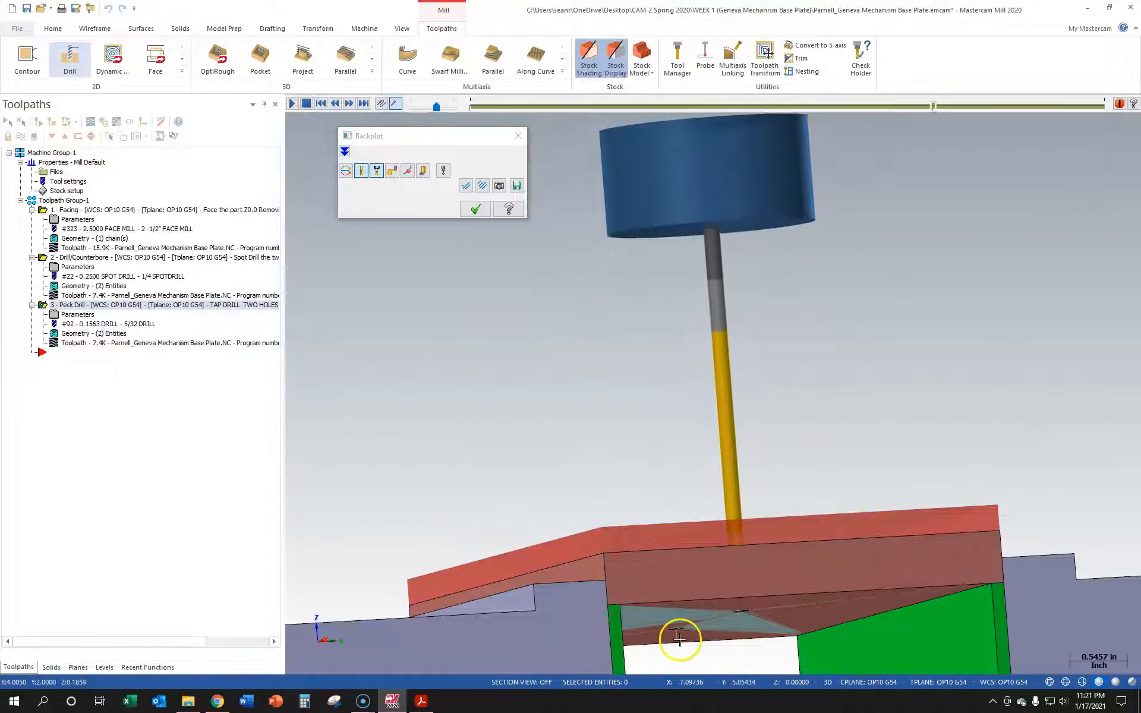
Create another drill toolpath using the two 0.1495 diameter holes in the plate's top face as its features
{"action": "right_click", "coordinate": [599, 467]}
{"action": "left_click", "coordinate": [631, 577]}
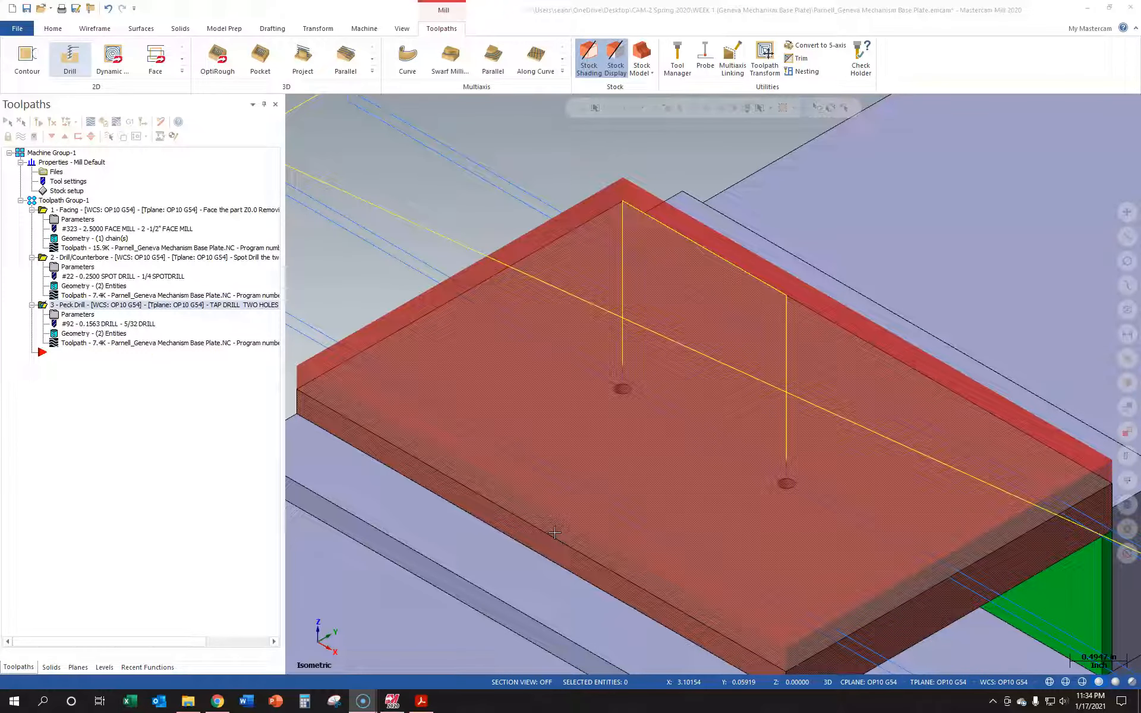
{"action": "scroll", "coordinate": [739, 436], "scroll_direction": "up", "scroll_amount": 1}
{"action": "scroll", "coordinate": [739, 437], "scroll_direction": "down", "scroll_amount": 2}
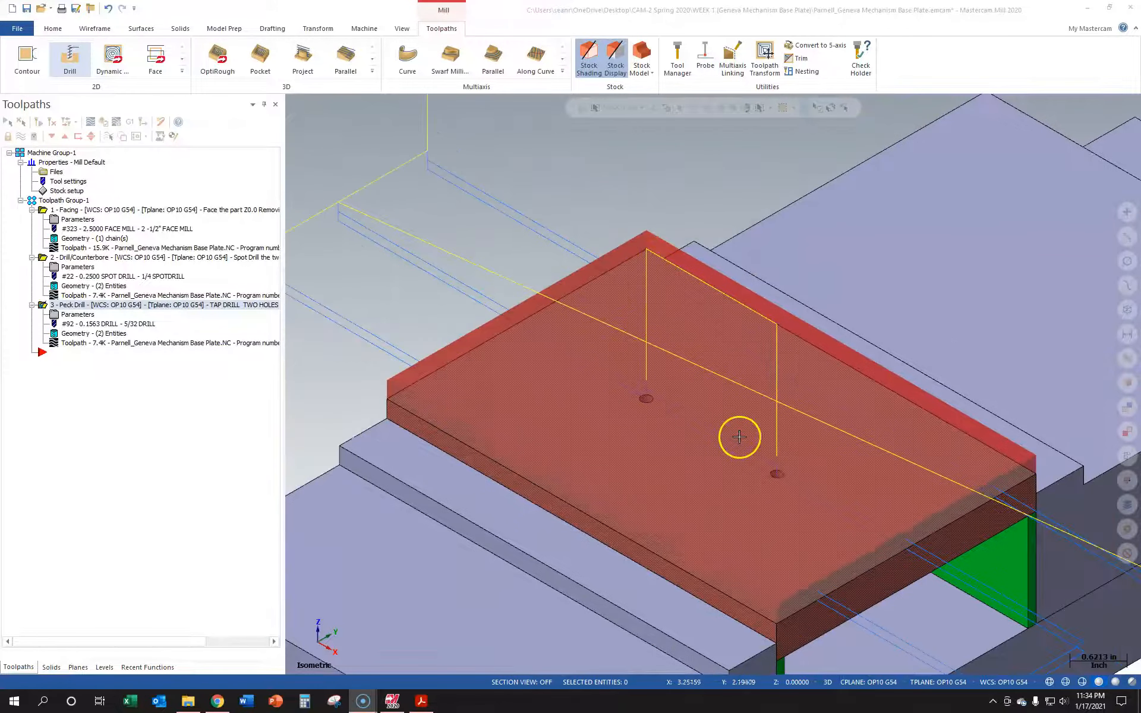
{"action": "left_click", "coordinate": [74, 62]}
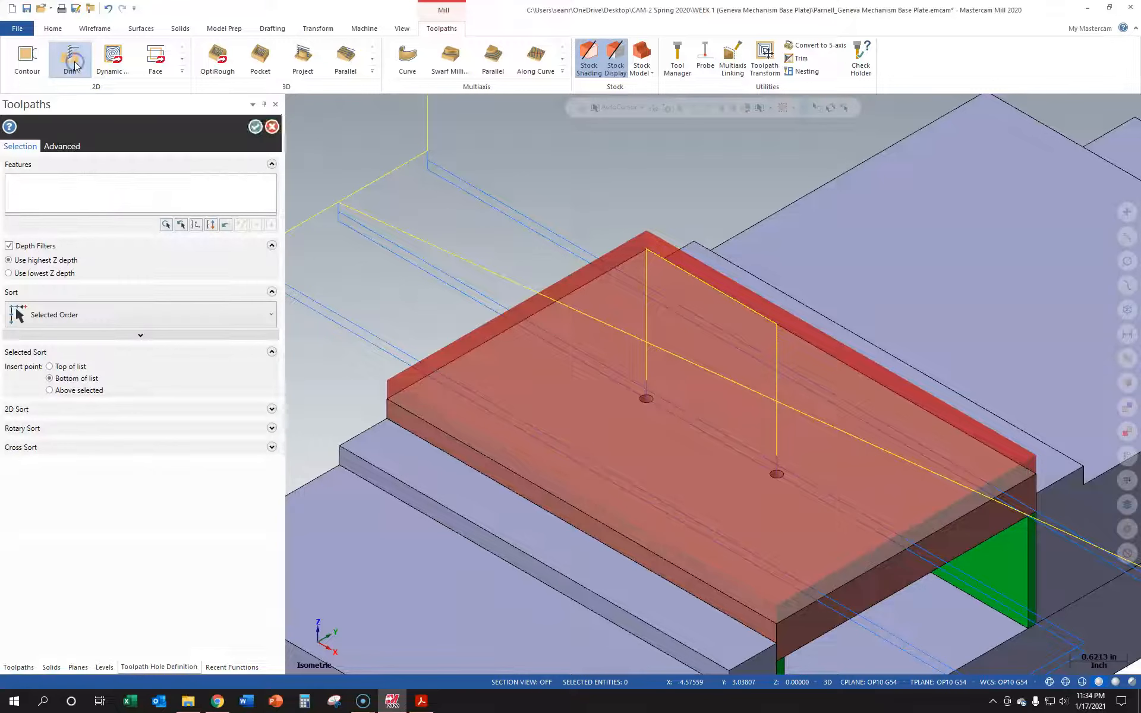
{"action": "scroll", "coordinate": [750, 469], "scroll_direction": "up", "scroll_amount": 5}
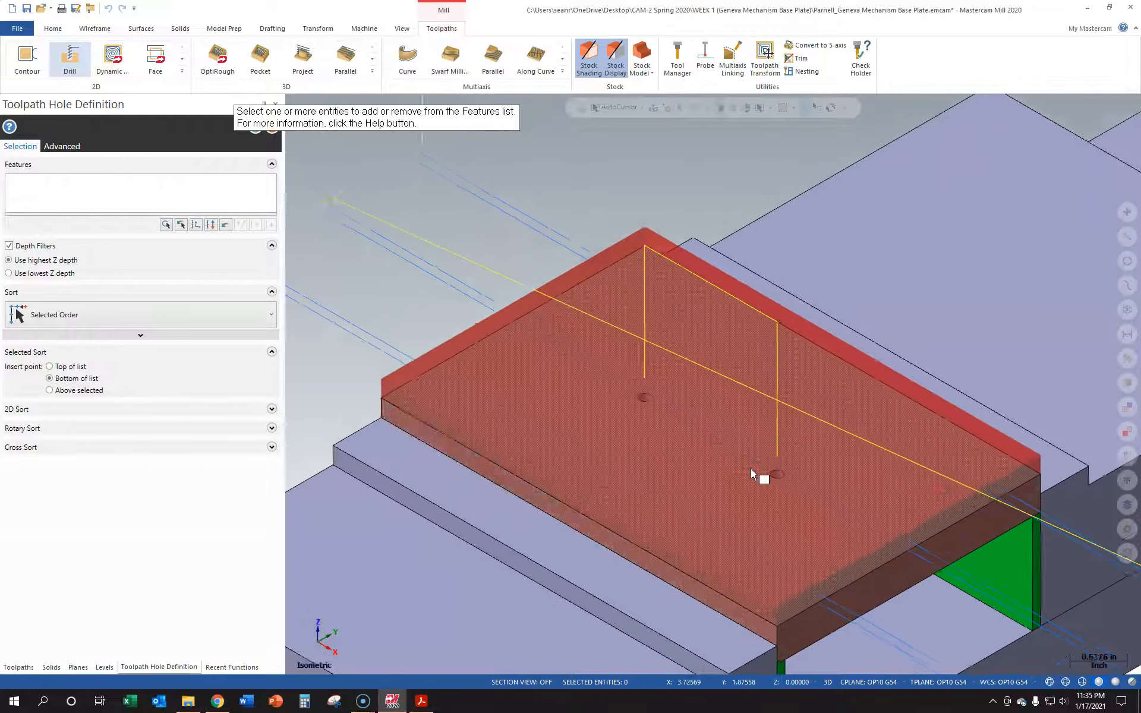
{"action": "scroll", "coordinate": [751, 468], "scroll_direction": "up", "scroll_amount": 1}
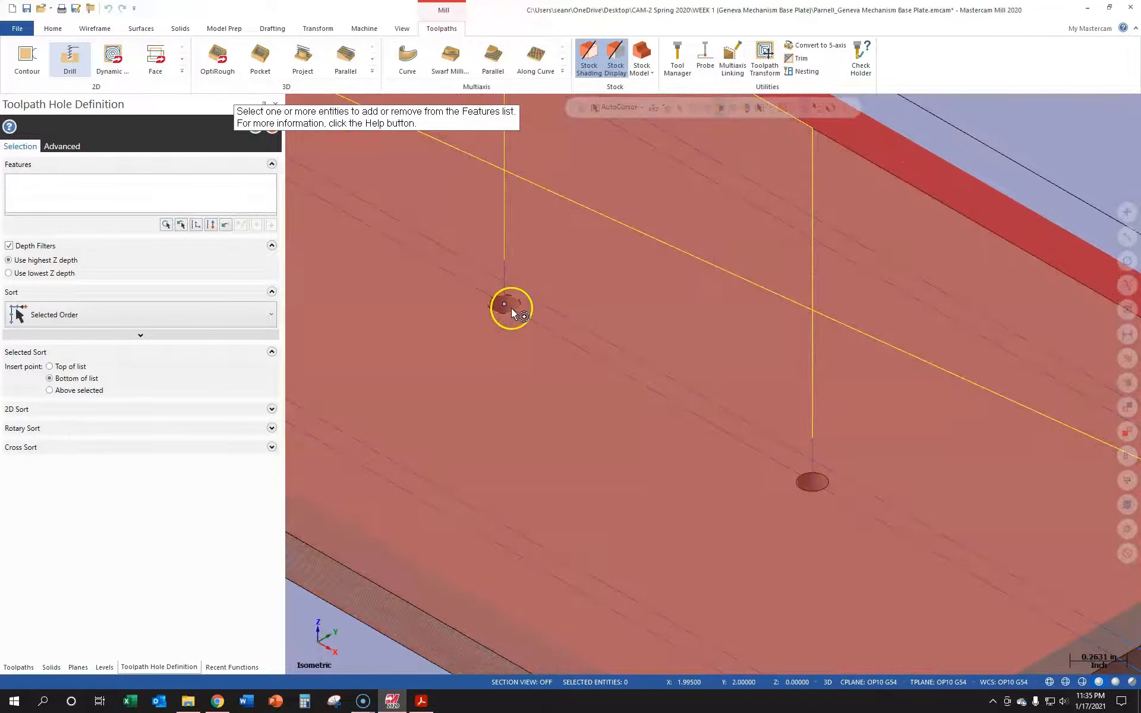
{"action": "left_click", "coordinate": [521, 304]}
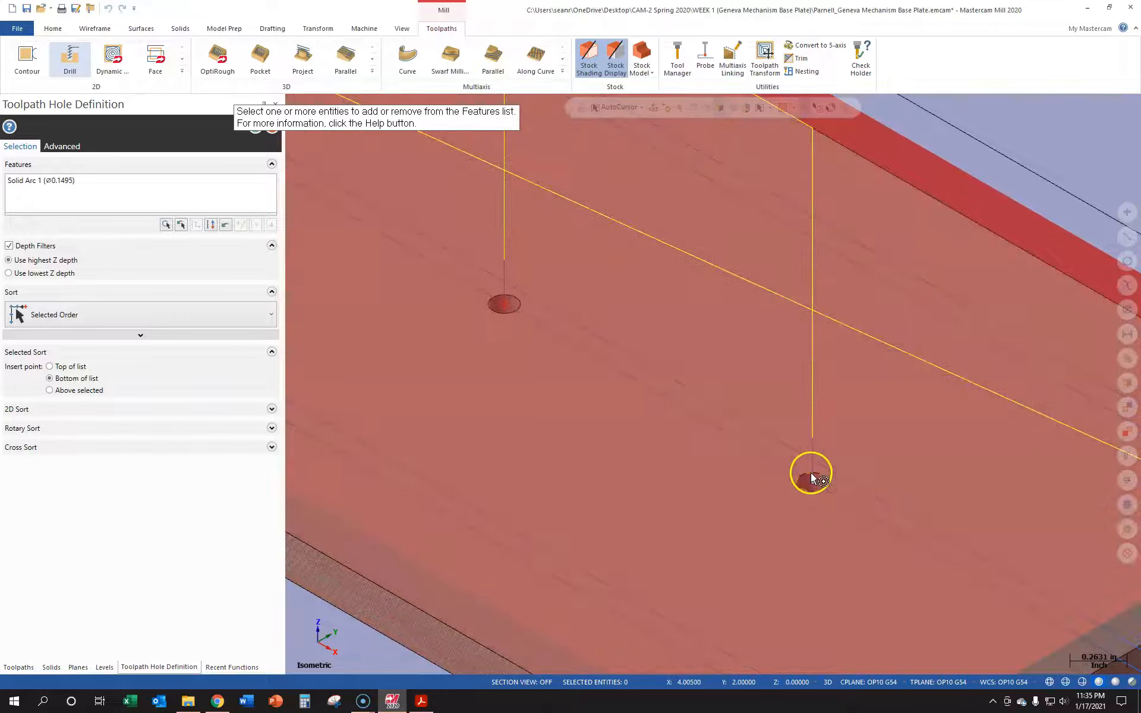
{"action": "left_click", "coordinate": [811, 471]}
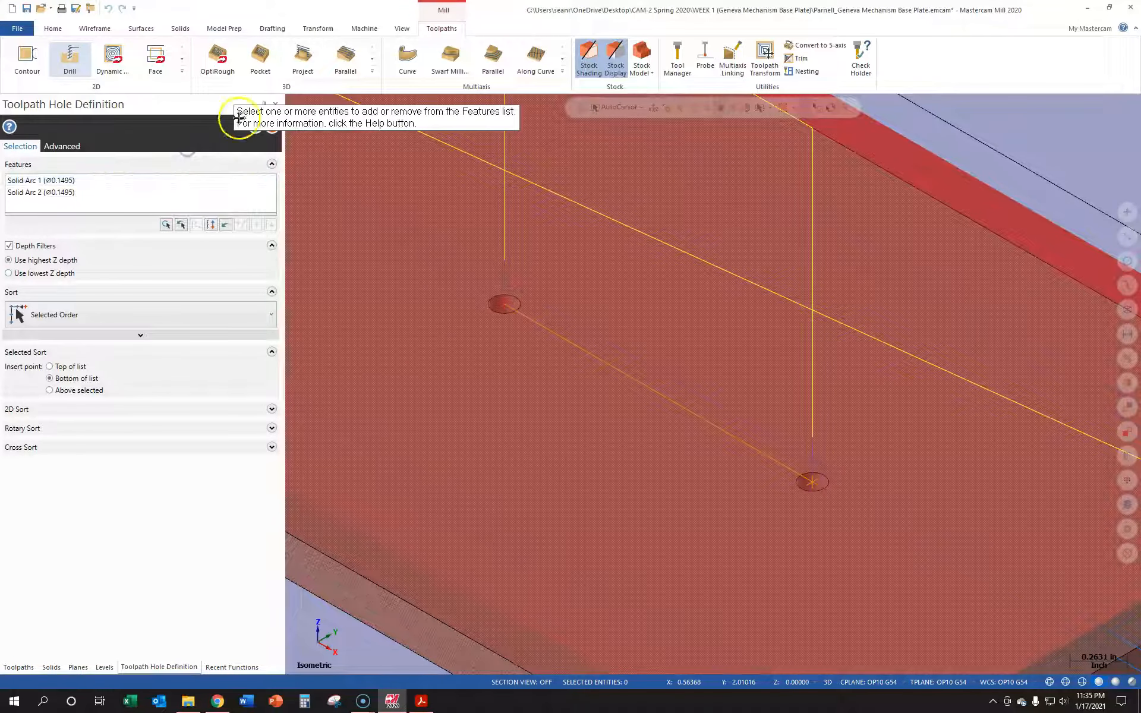
{"action": "left_click", "coordinate": [255, 127]}
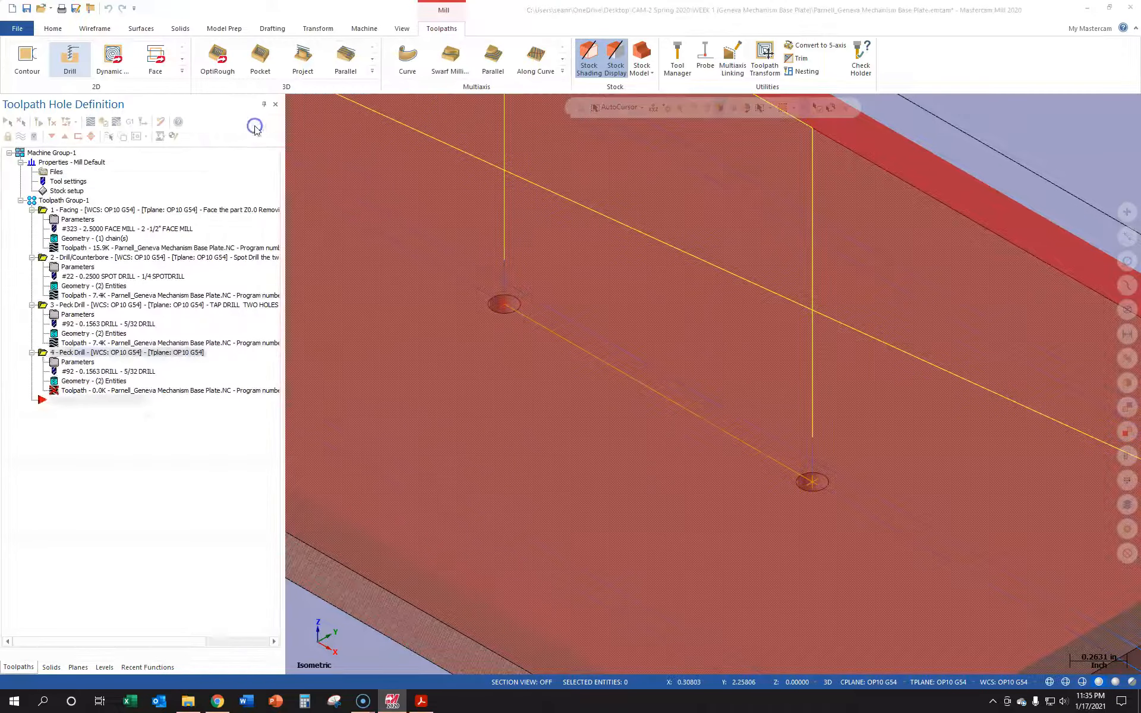
Keep Drill as the toolpath type and open the tool library to choose a tool for the new operation
{"action": "left_click", "coordinate": [457, 210]}
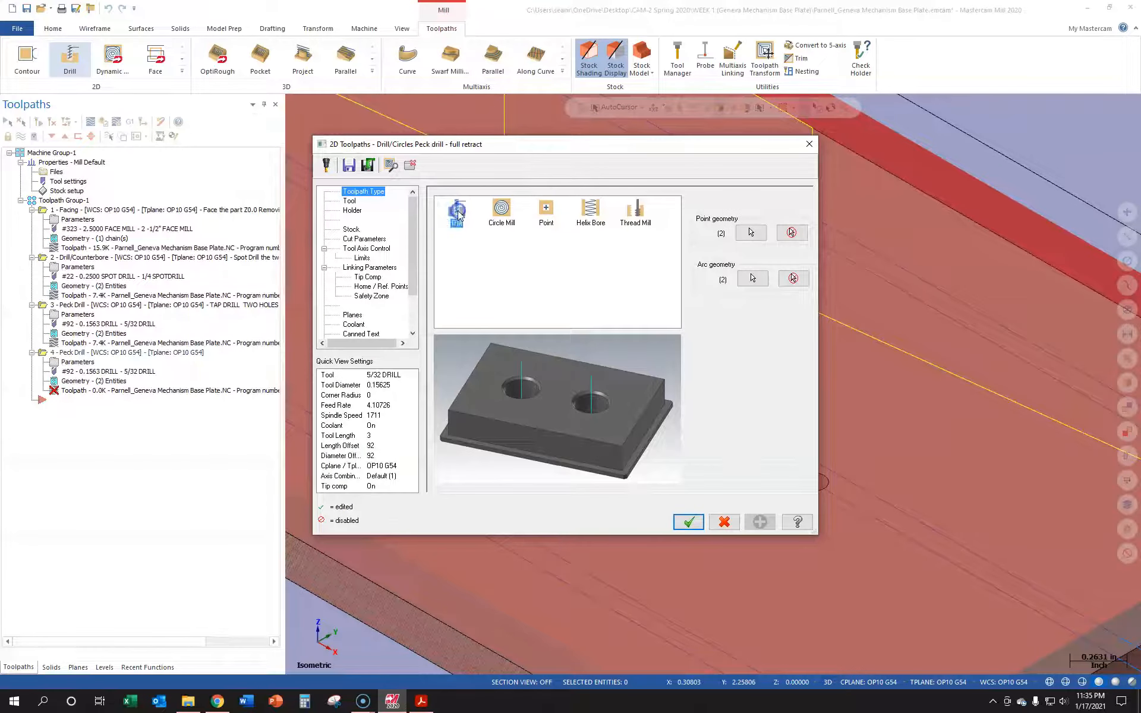
{"action": "left_click", "coordinate": [349, 201]}
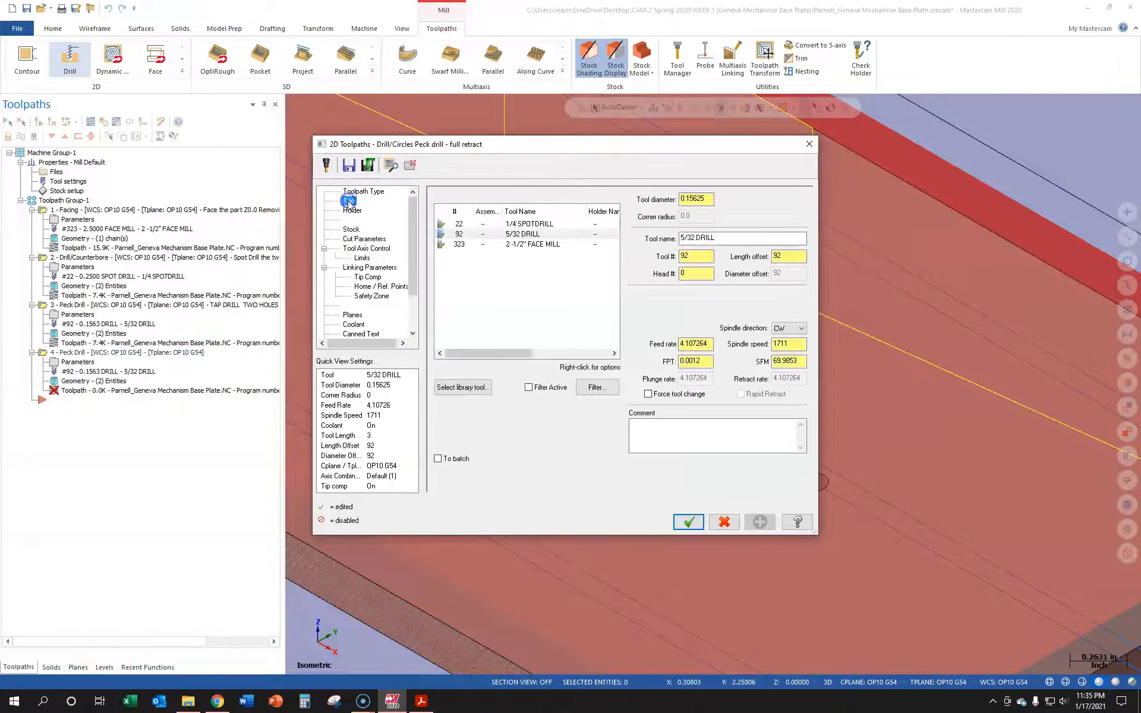
{"action": "left_click", "coordinate": [469, 394]}
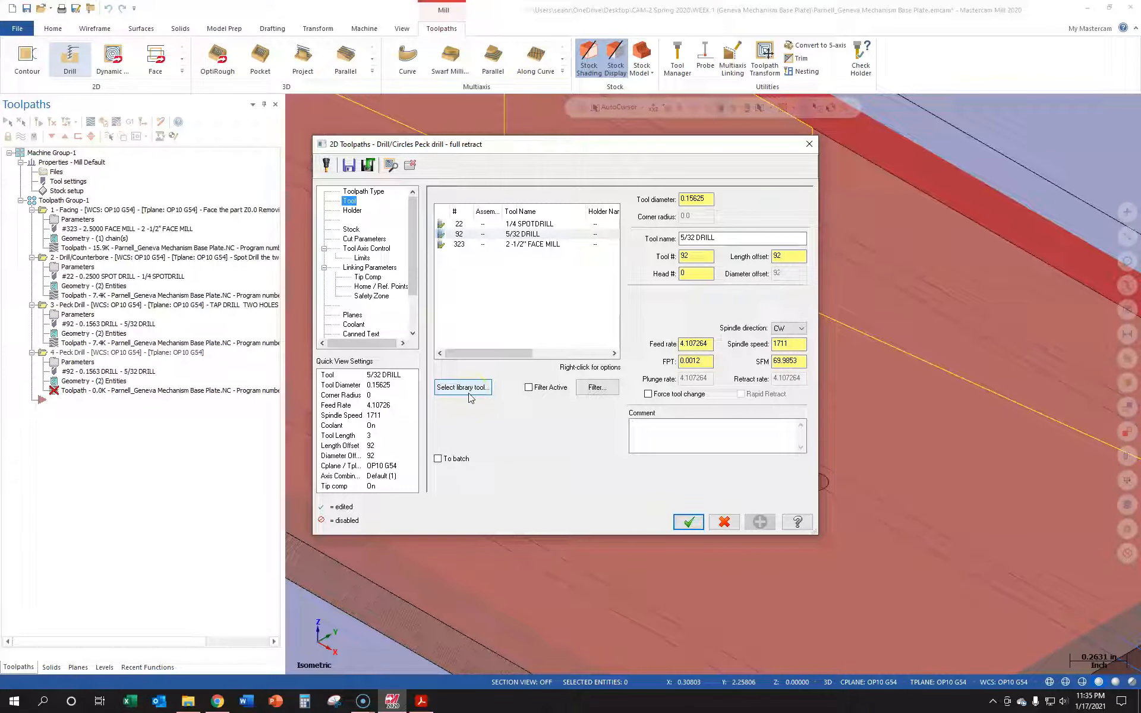
{"action": "left_click", "coordinate": [468, 395]}
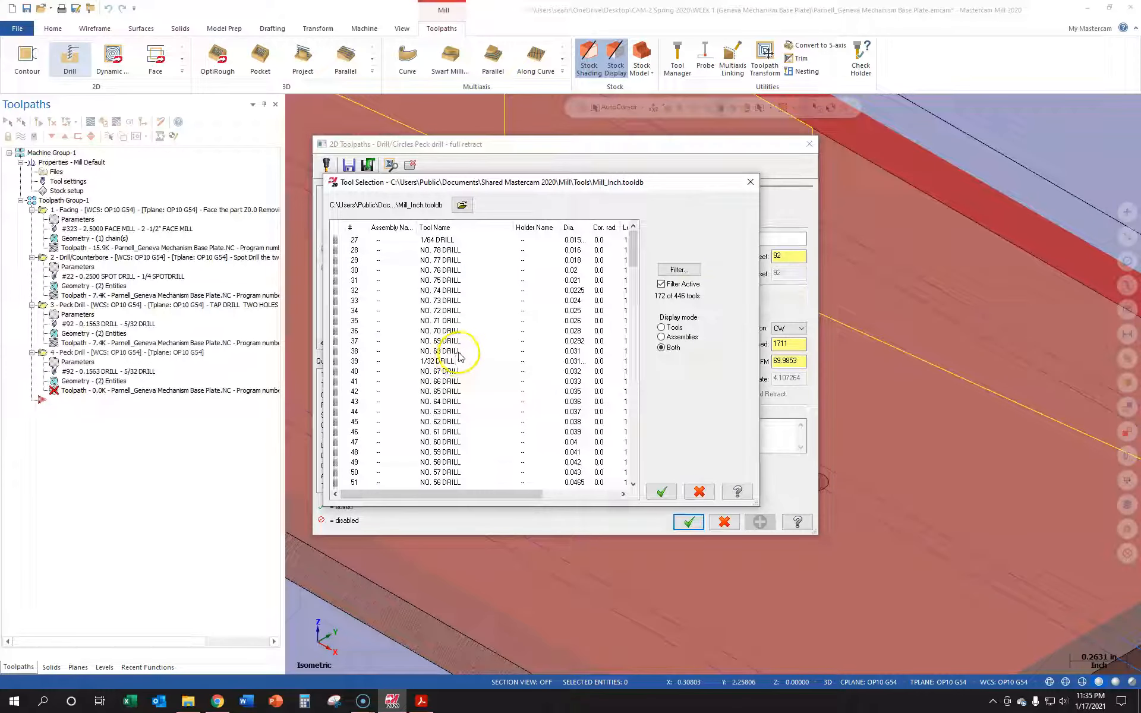
Add right-hand taps (Tap RH) to the tool types in the library's tool list filter and apply it
{"action": "left_click", "coordinate": [661, 284]}
{"action": "left_click", "coordinate": [679, 271]}
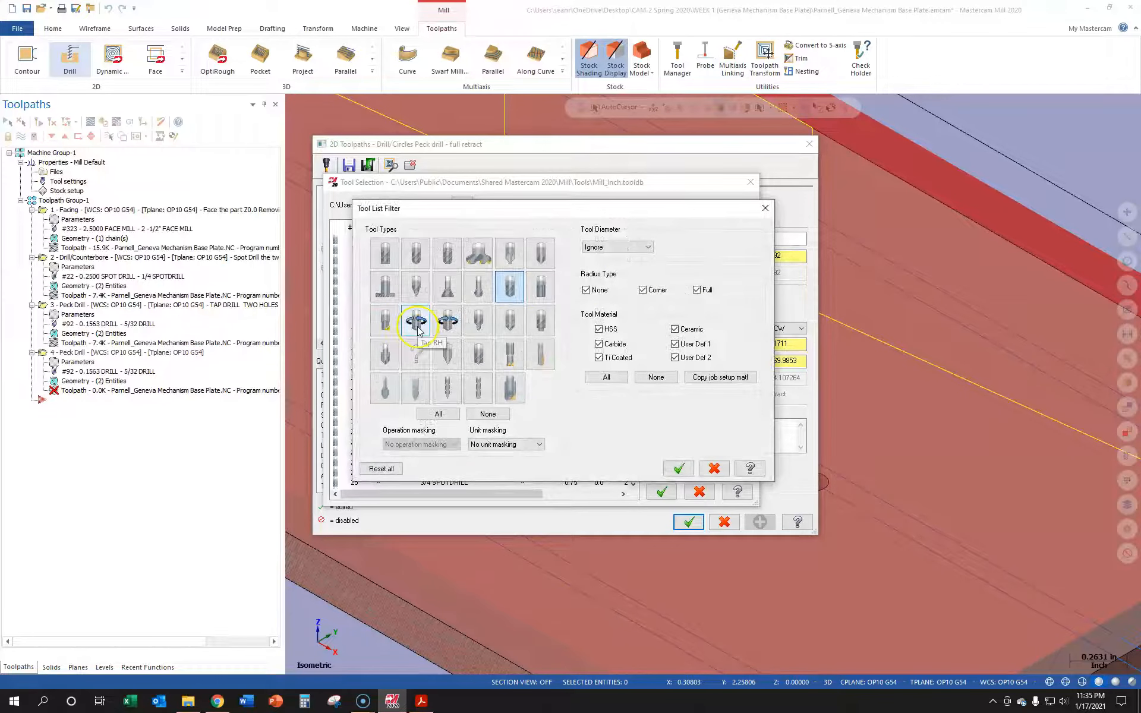
{"action": "left_click", "coordinate": [417, 327]}
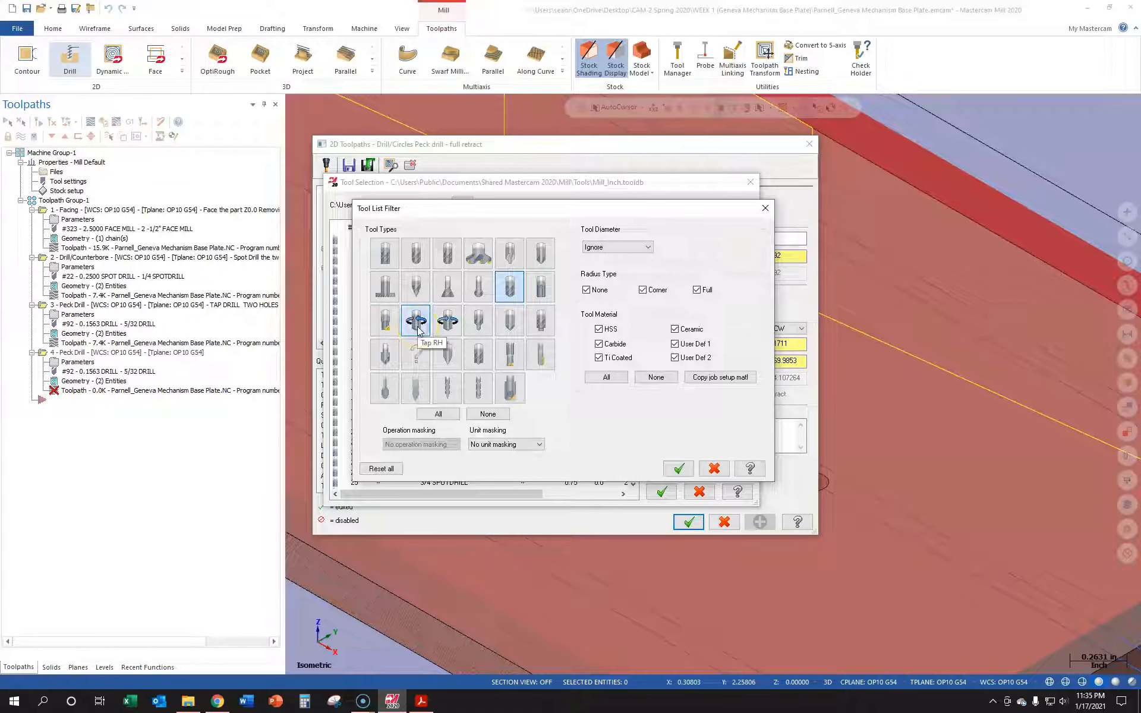
{"action": "left_click", "coordinate": [449, 324]}
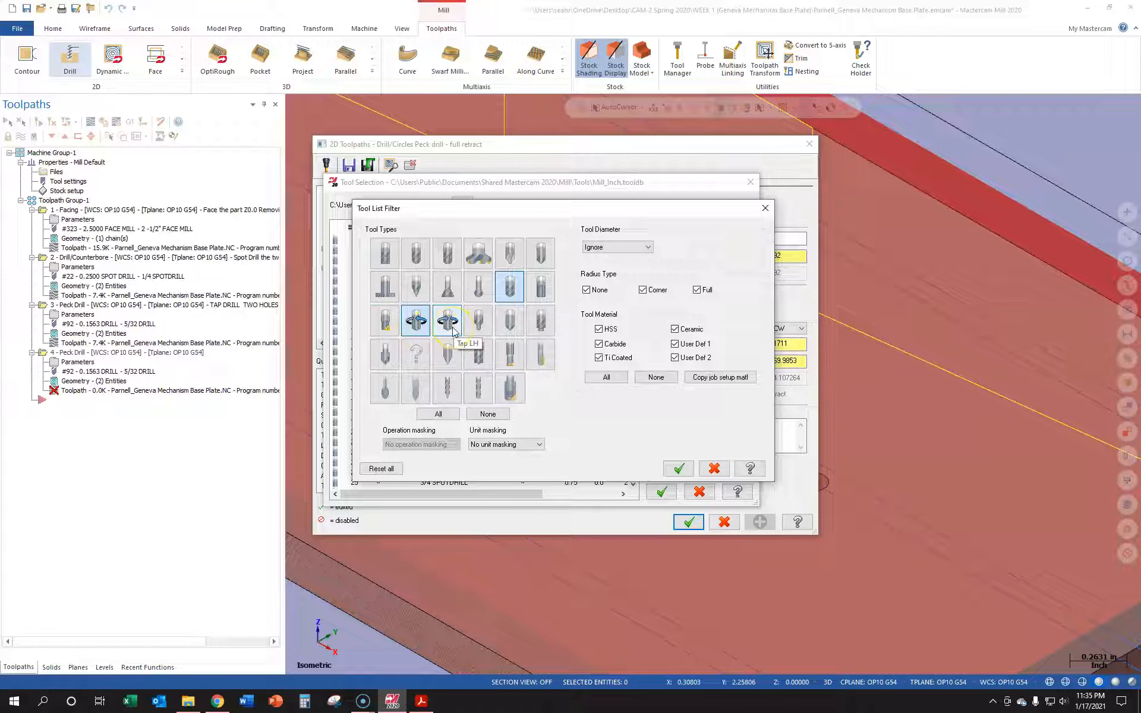
{"action": "left_click", "coordinate": [418, 323]}
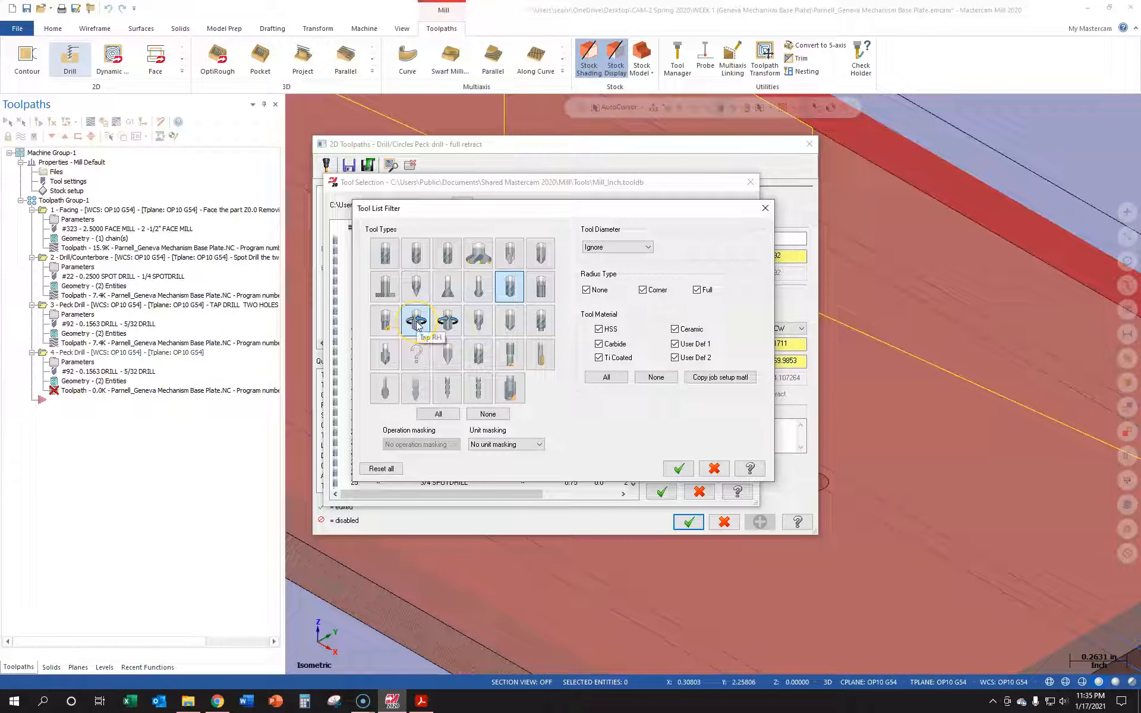
{"action": "left_click", "coordinate": [427, 322]}
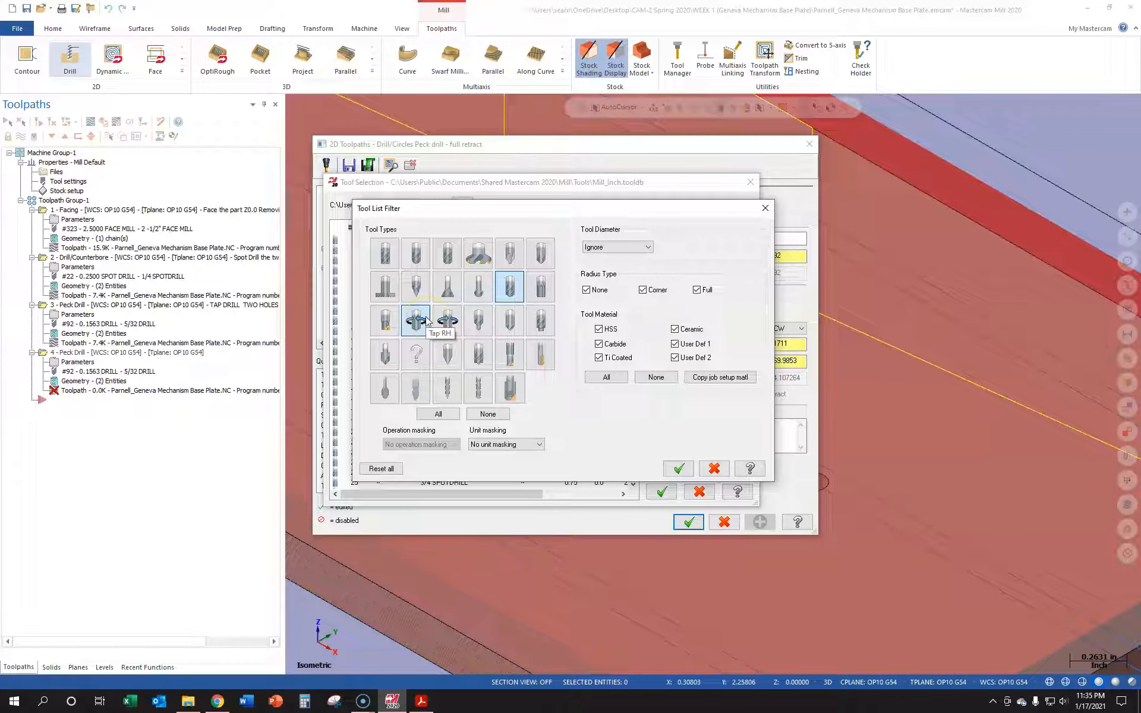
{"action": "left_click", "coordinate": [675, 468]}
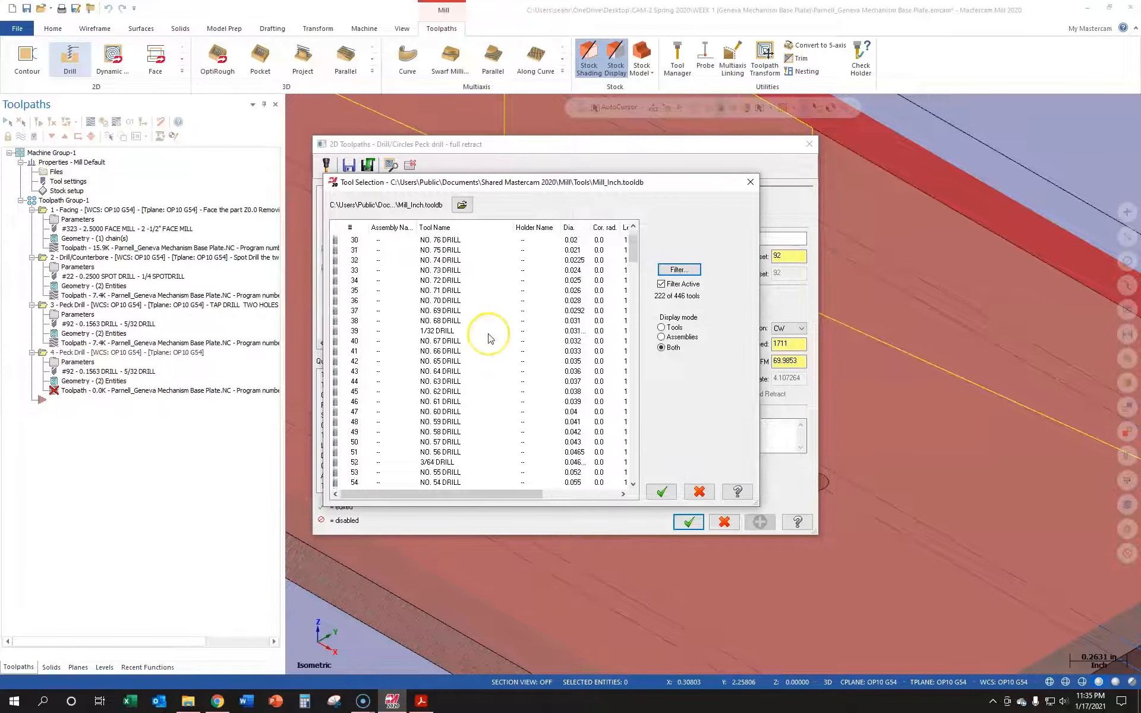
Narrow the tool list filter so the library lists only right-hand taps
{"action": "scroll", "coordinate": [488, 339], "scroll_direction": "up", "scroll_amount": 5}
{"action": "left_click", "coordinate": [690, 270]}
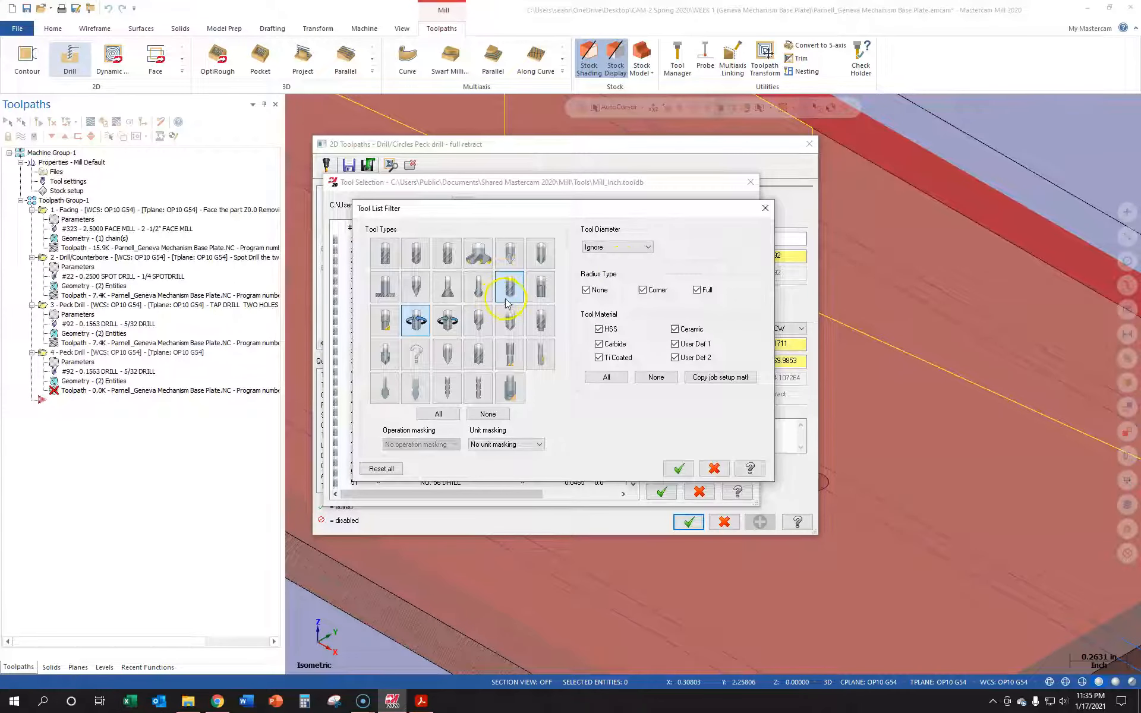
{"action": "left_click", "coordinate": [713, 469]}
Choose the NO. 10-24 TAPRH tool for the operation and enter the comment "TAP THRU (2) HOLES Z-.600"
{"action": "scroll", "coordinate": [467, 349], "scroll_direction": "down", "scroll_amount": 1}
{"action": "scroll", "coordinate": [467, 350], "scroll_direction": "up", "scroll_amount": 1}
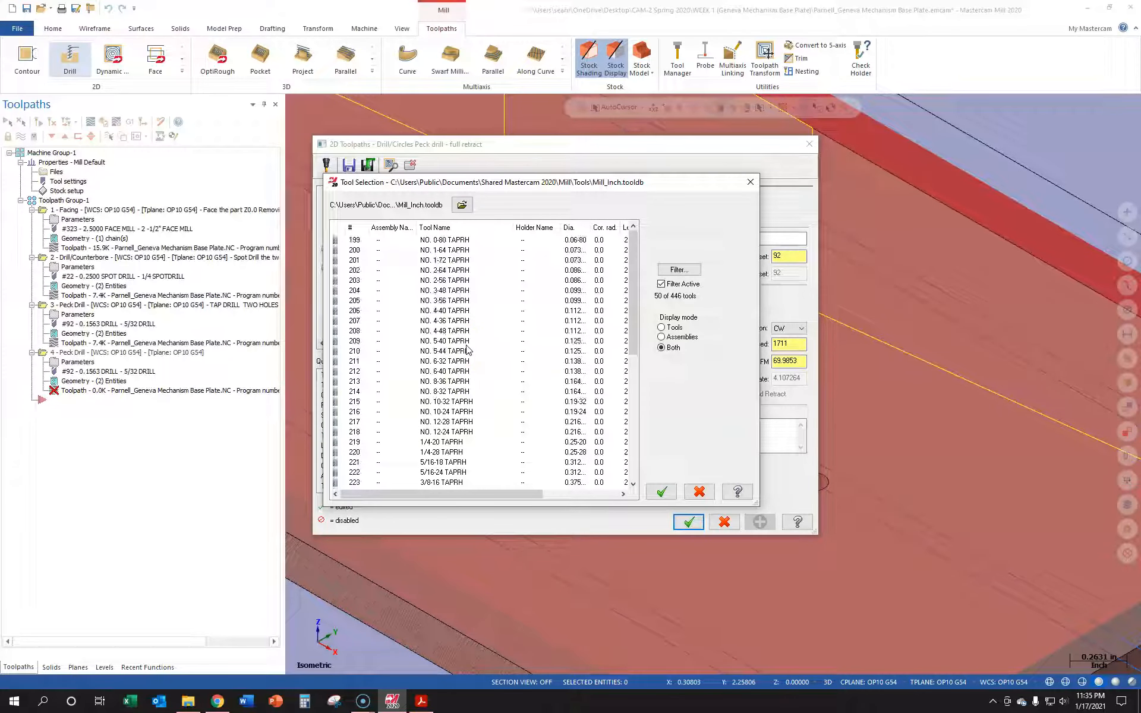
{"action": "left_click", "coordinate": [446, 413]}
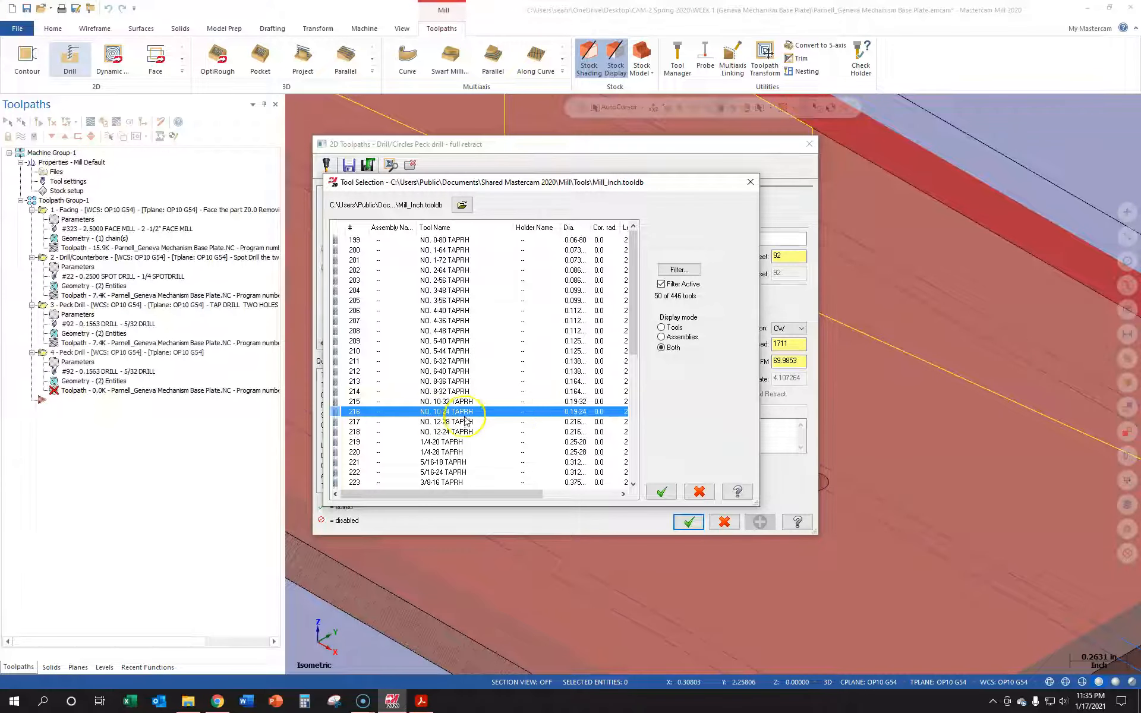
{"action": "left_click", "coordinate": [361, 415]}
{"action": "left_click", "coordinate": [663, 499]}
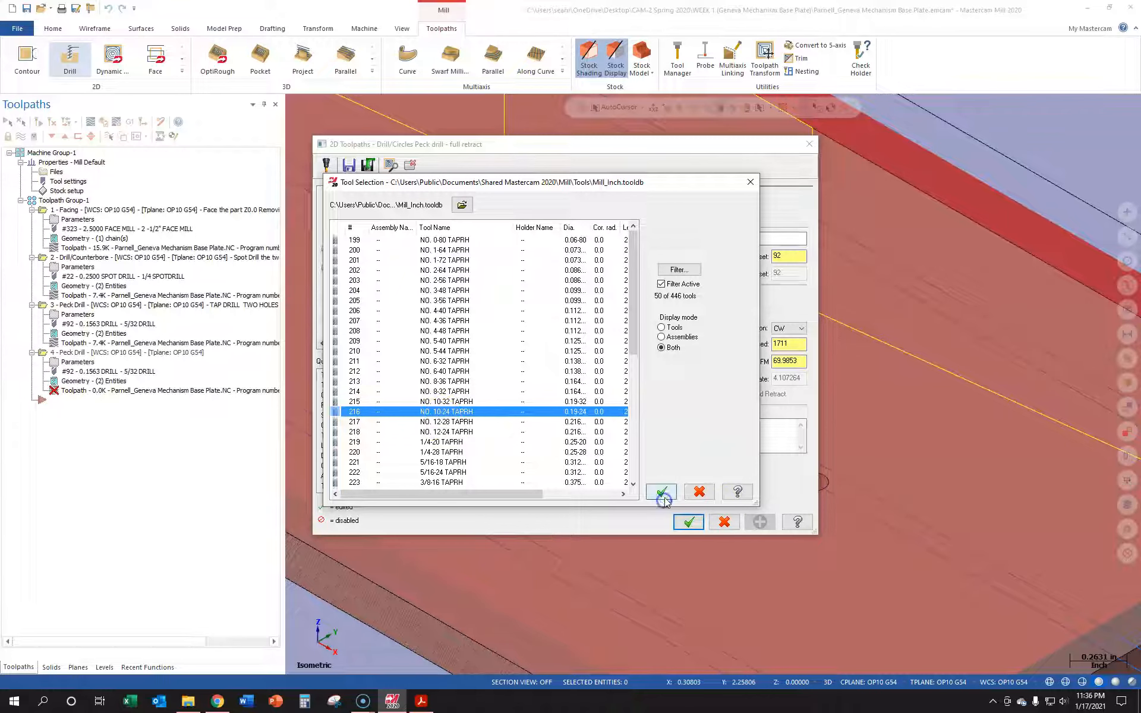
{"action": "left_click", "coordinate": [679, 444]}
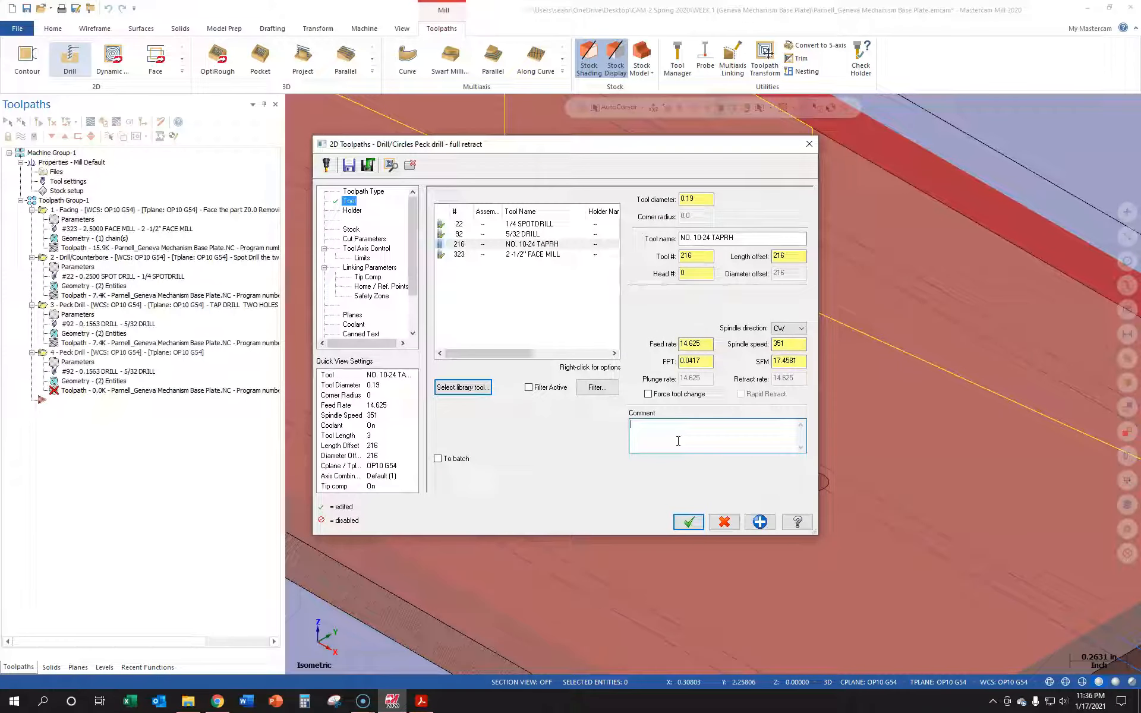
{"action": "type", "text": "TAP THRU (2) HOLES Z-.600"}
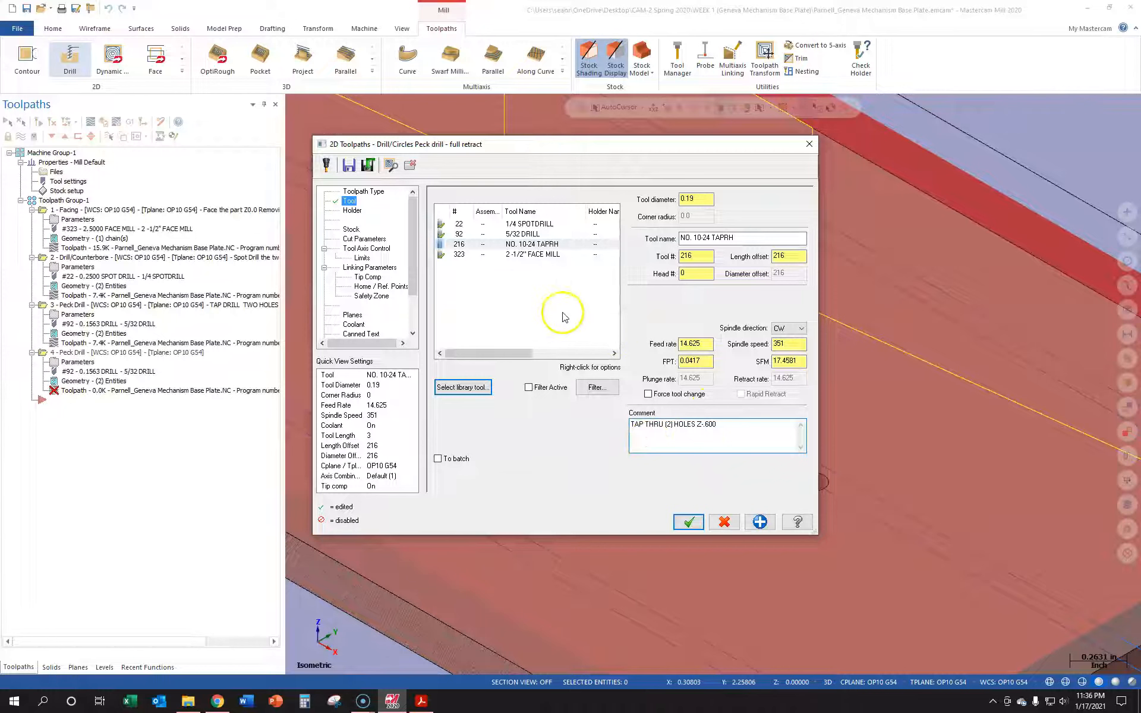
Check the geometry definition of the NO. 10-24 tap, leaving its dimensions as they are
{"action": "left_click", "coordinate": [548, 245]}
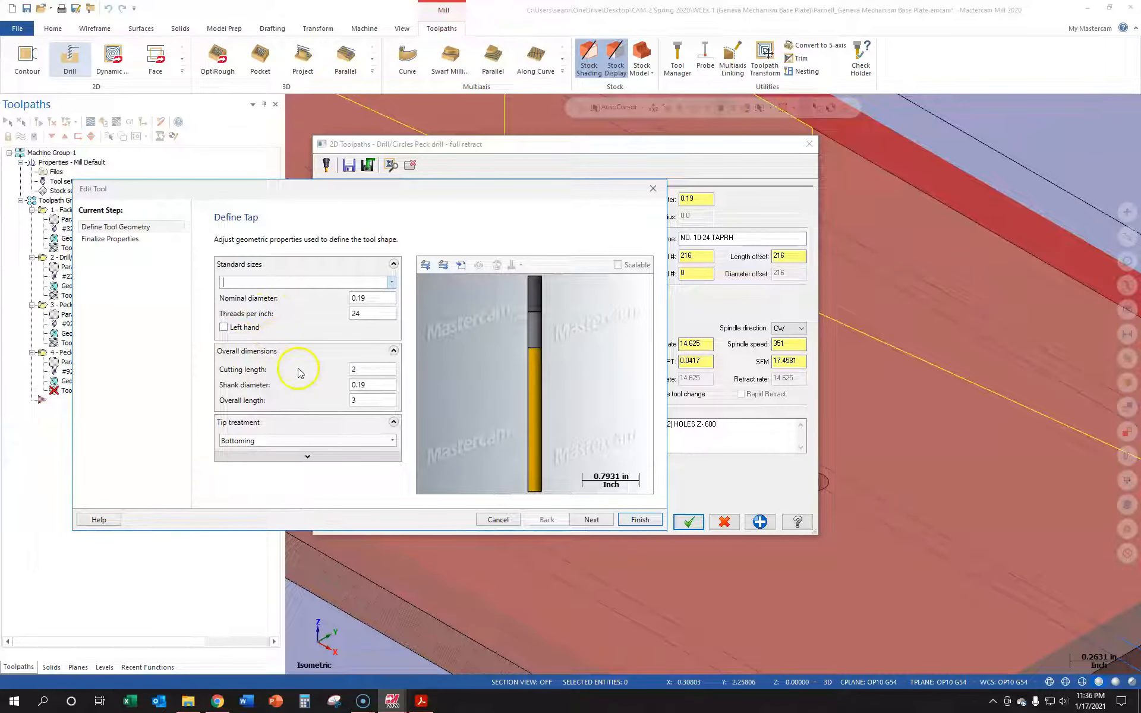
{"action": "left_click", "coordinate": [642, 521]}
{"action": "left_click", "coordinate": [533, 244]}
{"action": "left_click", "coordinate": [319, 192]}
Set the drilling cycle in the cut parameters to Tap
{"action": "left_click", "coordinate": [364, 239]}
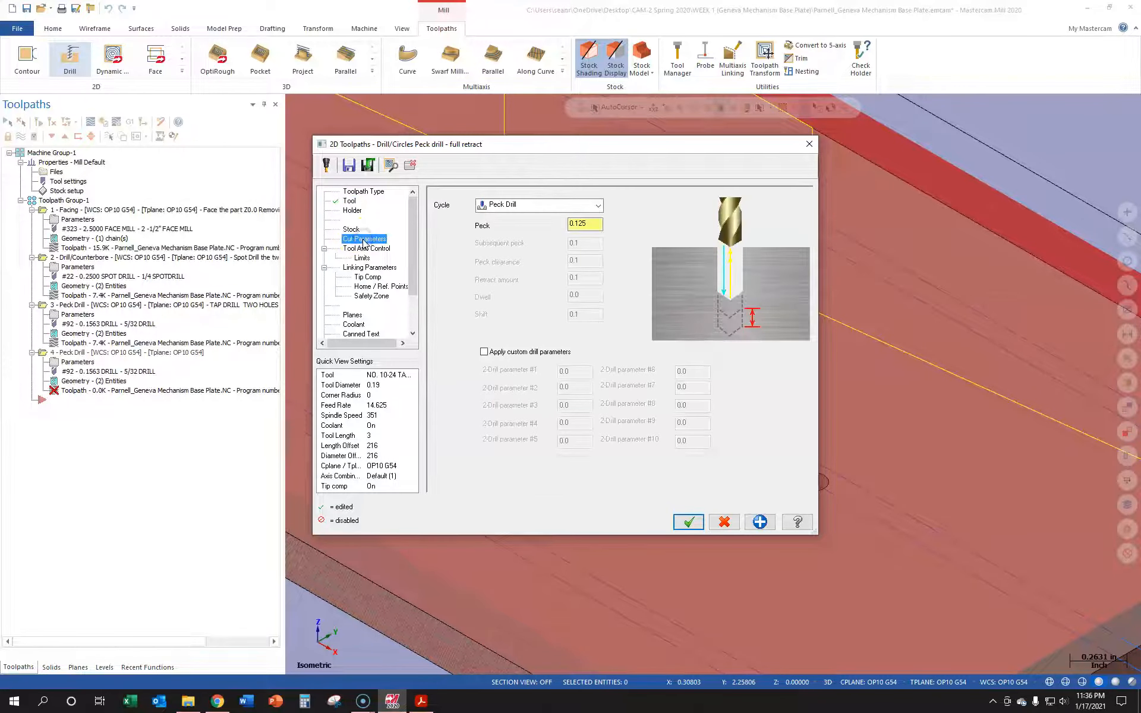
{"action": "left_click", "coordinate": [536, 205]}
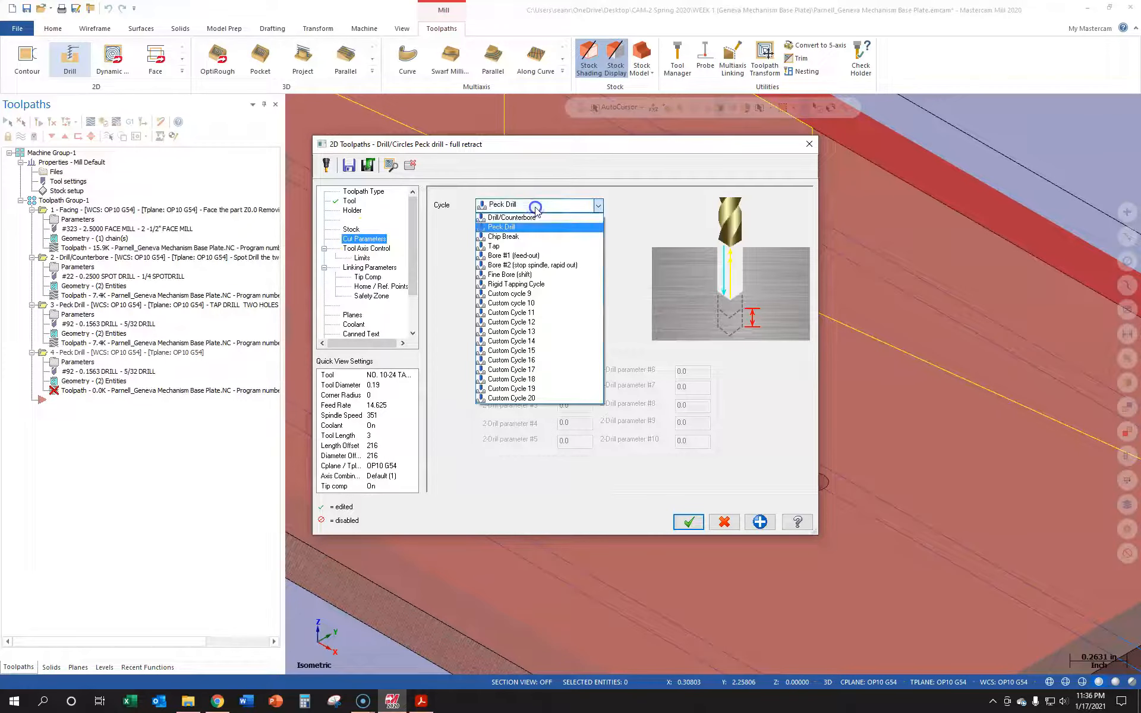
{"action": "left_click", "coordinate": [530, 246]}
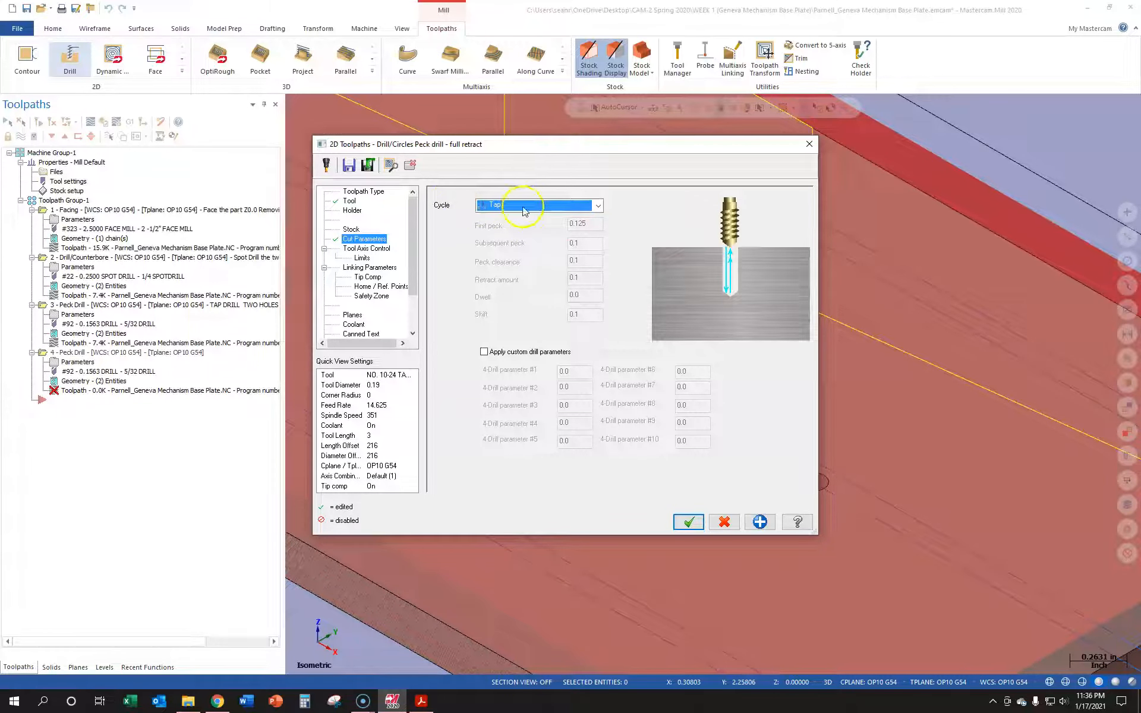
Keep the clearance, retract and depth linking values and set the tip compensation breakthrough amount to 0.1
{"action": "left_click", "coordinate": [362, 267]}
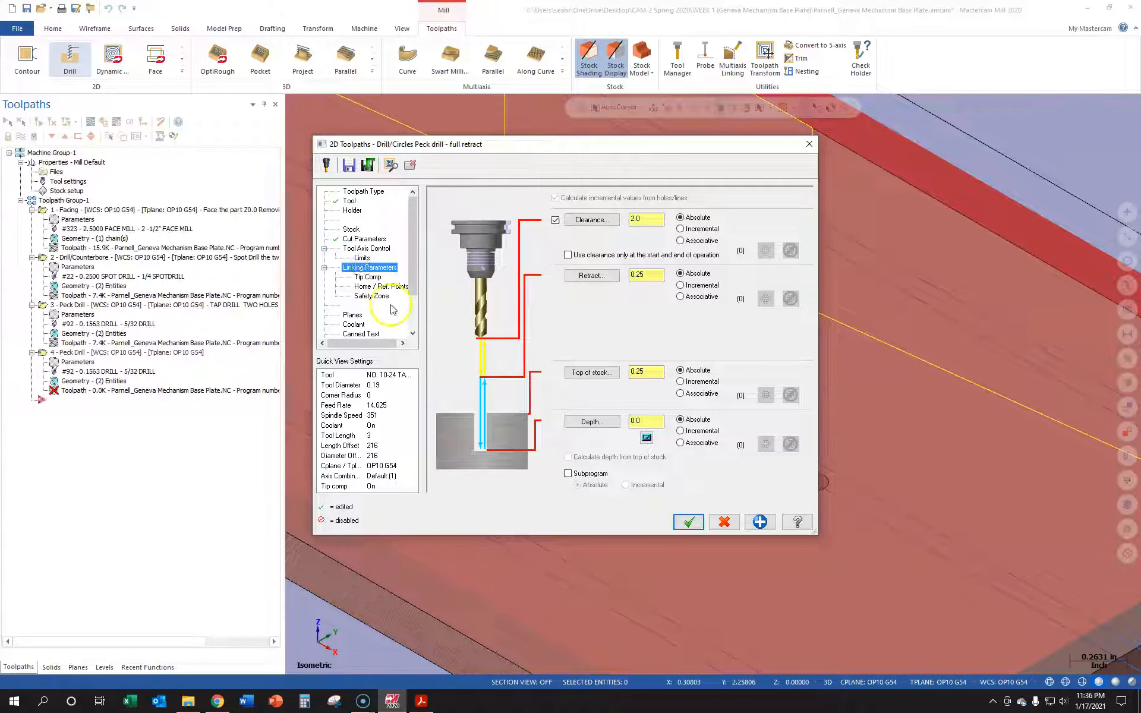
{"action": "left_click", "coordinate": [652, 218]}
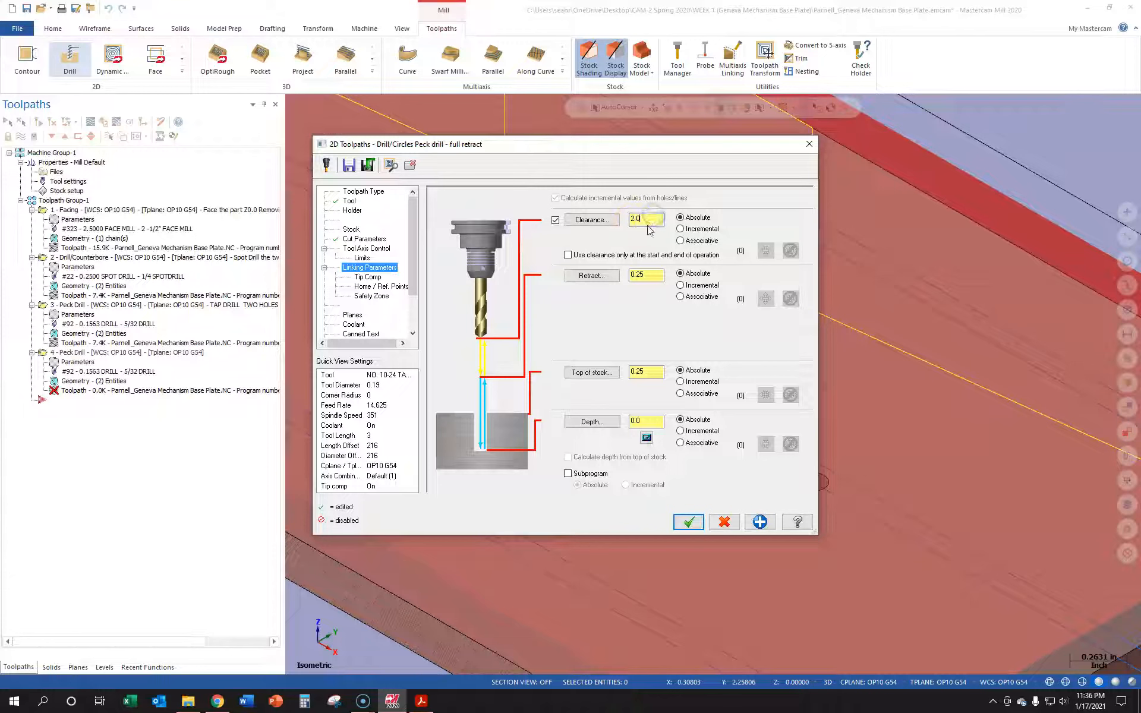
{"action": "left_click", "coordinate": [651, 276]}
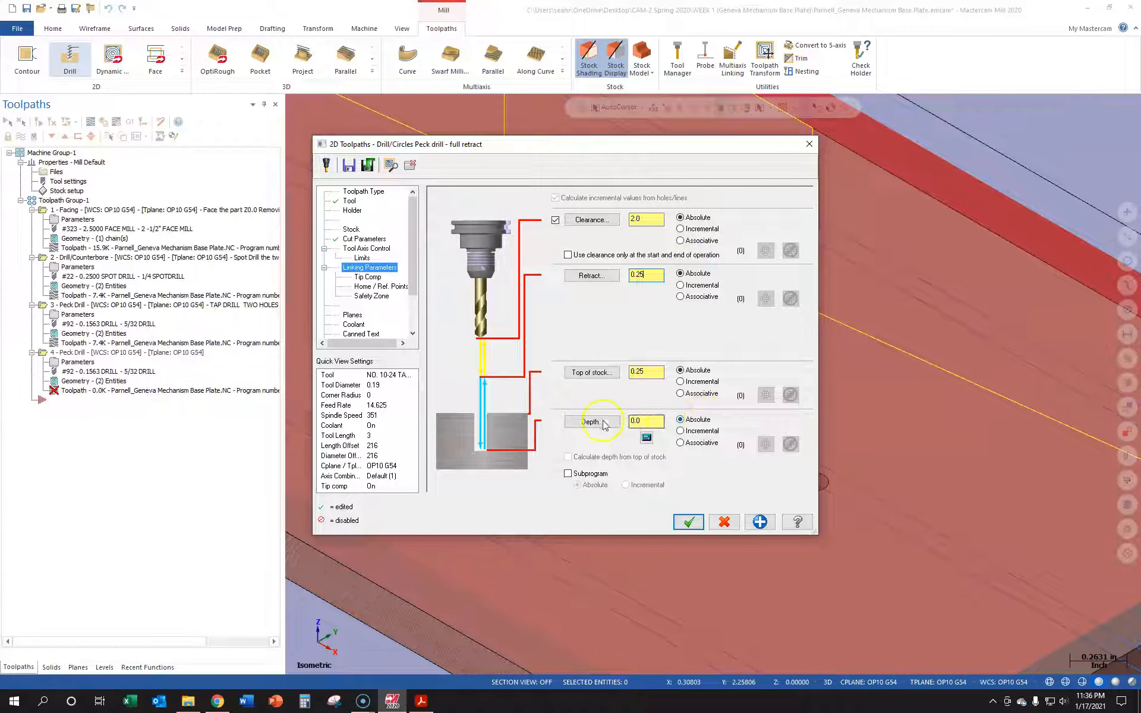
{"action": "left_click", "coordinate": [660, 421]}
{"action": "left_click_drag", "start_coordinate": [661, 420], "coordinate": [601, 419]}
{"action": "left_click", "coordinate": [369, 277]}
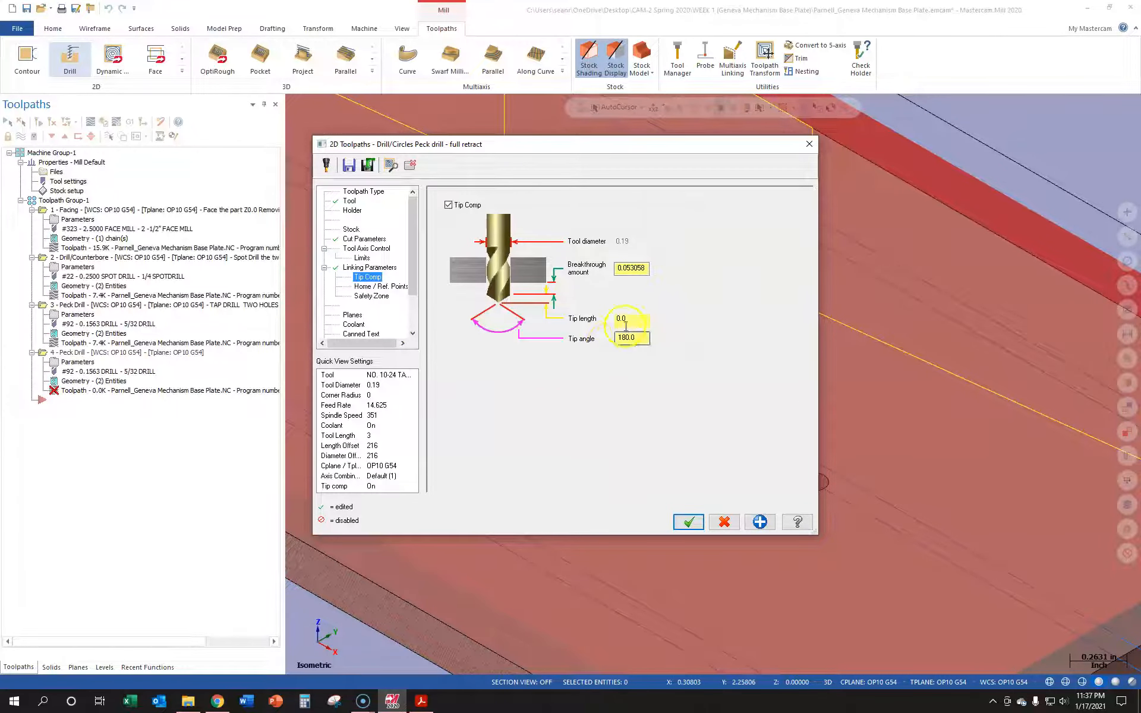
{"action": "left_click_drag", "start_coordinate": [646, 268], "coordinate": [525, 270]}
{"action": "type", "text": ".1"}
{"action": "left_click", "coordinate": [639, 269]}
Turn flood coolant off for the tapping operation and accept the toolpath parameters
{"action": "left_click", "coordinate": [354, 324]}
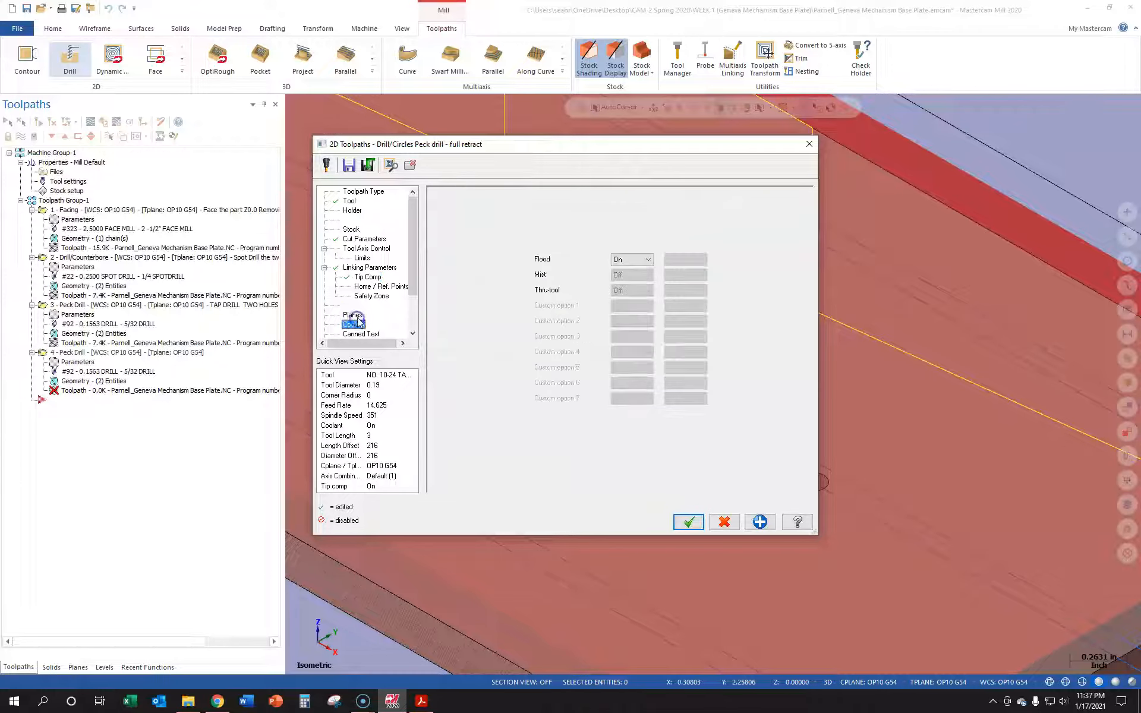
{"action": "left_click", "coordinate": [631, 260]}
{"action": "left_click", "coordinate": [630, 275]}
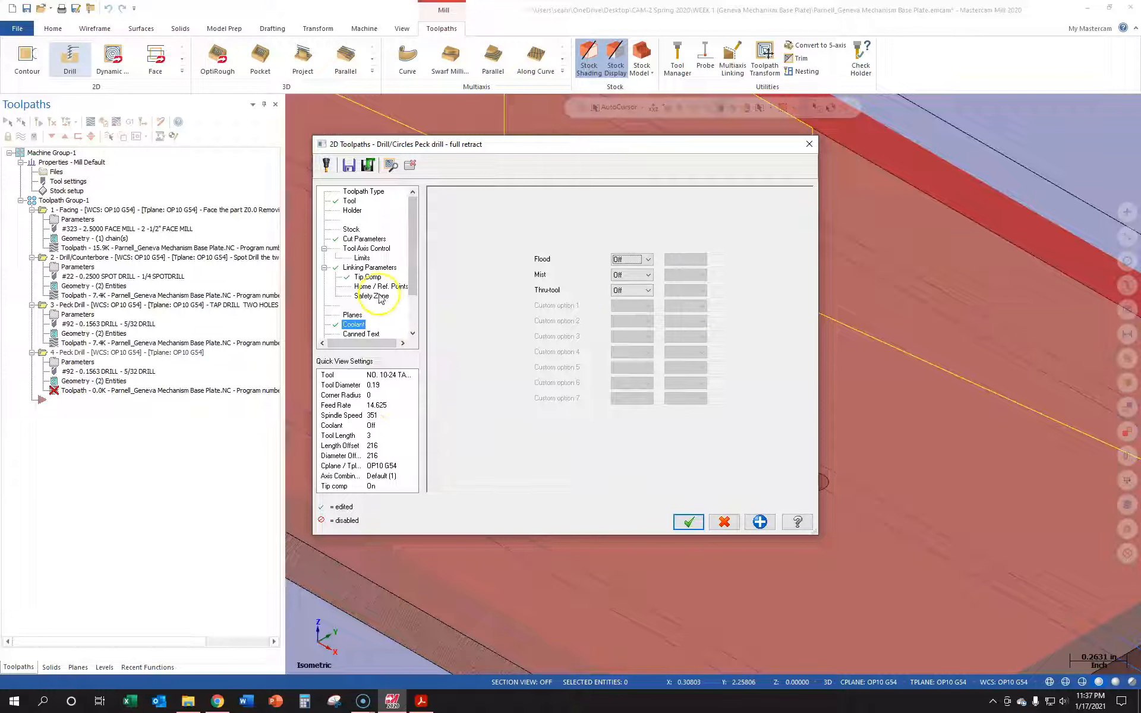
{"action": "left_click", "coordinate": [688, 526]}
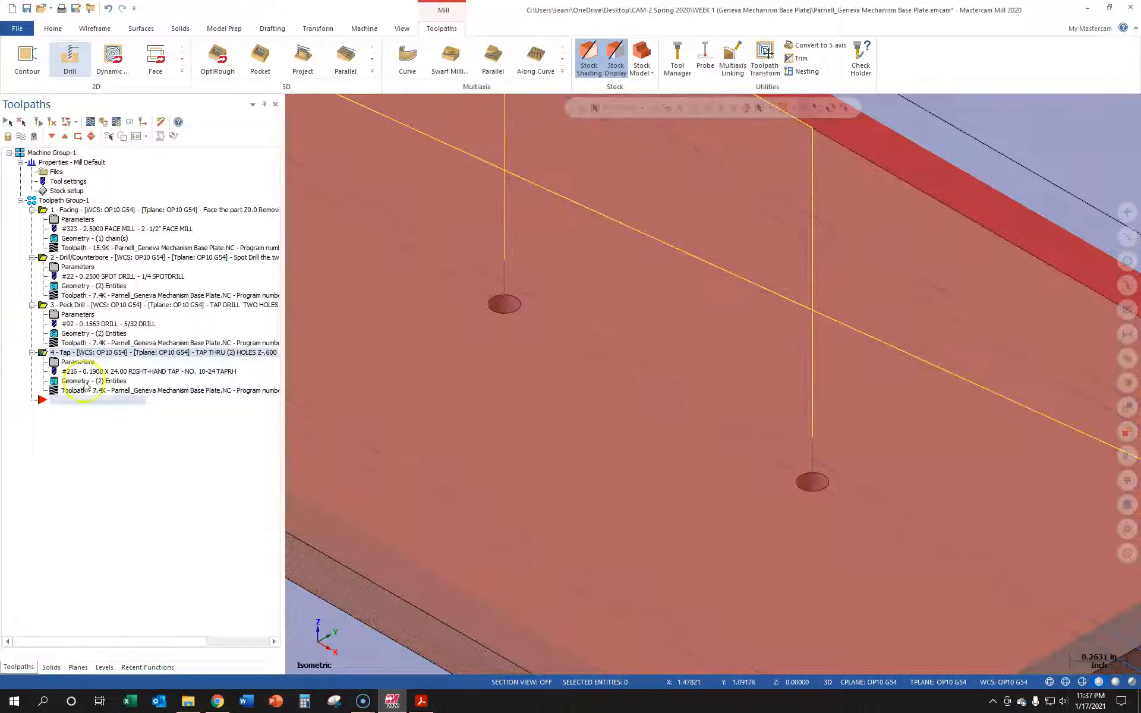
Backplot the tap operation and examine the tap's travel through both holes from above and below the plate
{"action": "left_click", "coordinate": [86, 354]}
{"action": "left_click", "coordinate": [90, 119]}
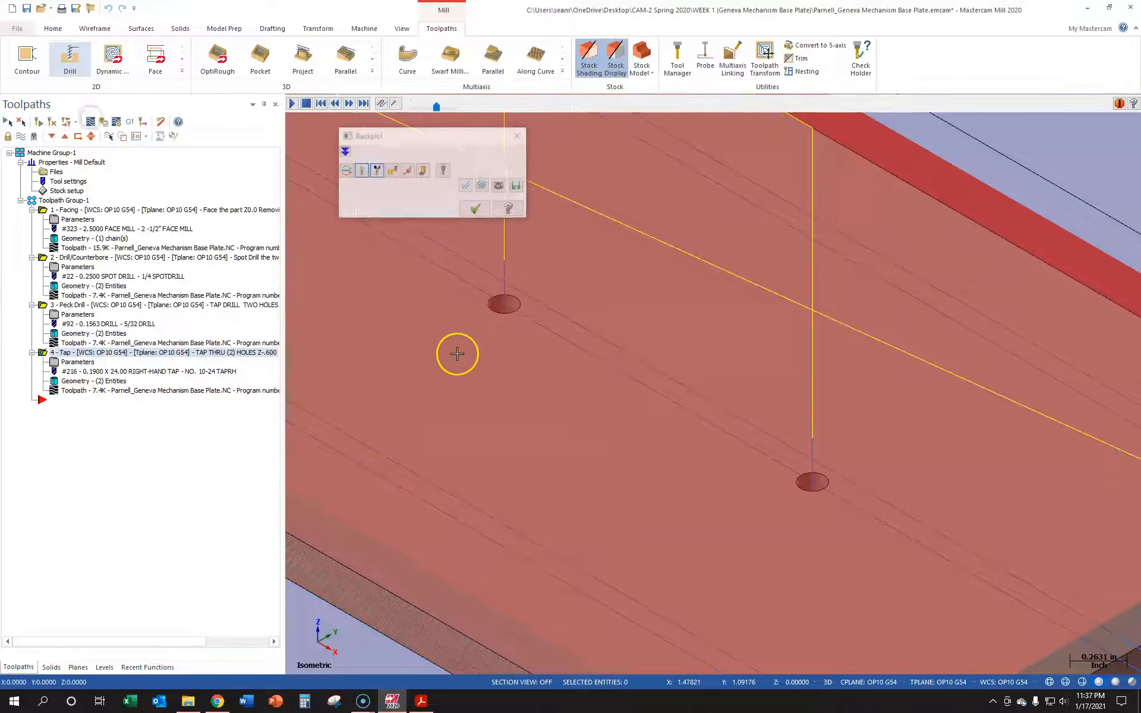
{"action": "scroll", "coordinate": [456, 353], "scroll_direction": "up", "scroll_amount": 5}
{"action": "scroll", "coordinate": [457, 352], "scroll_direction": "down", "scroll_amount": 8}
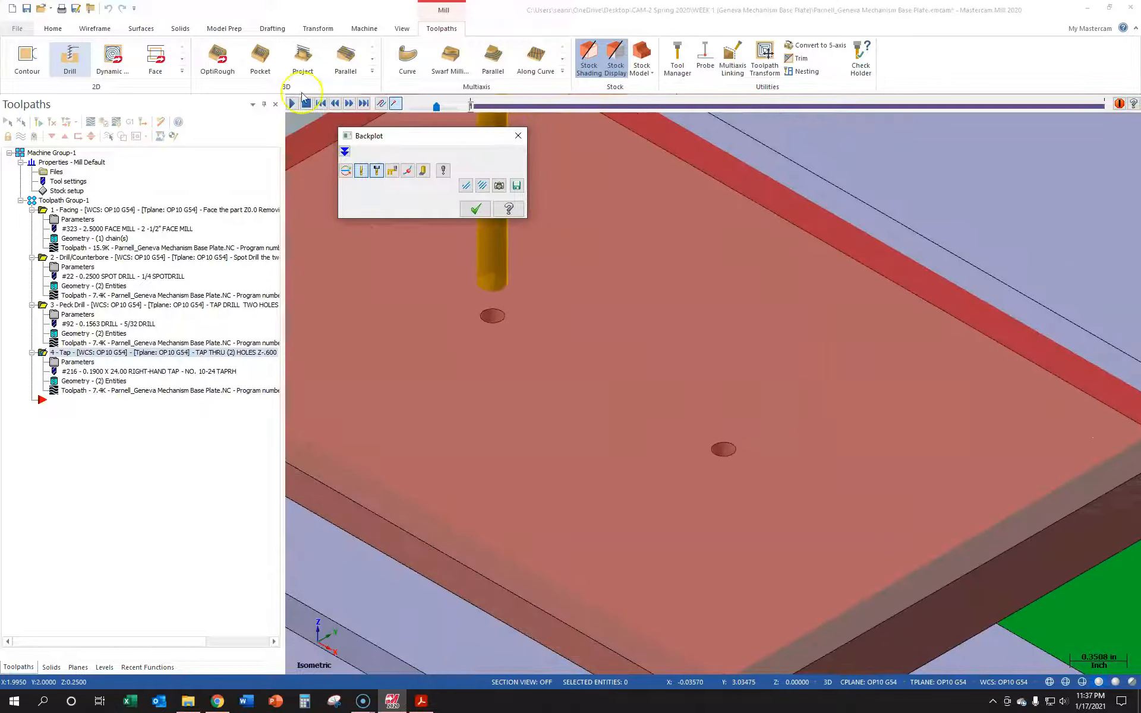
{"action": "middle_click_drag", "start_coordinate": [580, 369], "coordinate": [513, 315]}
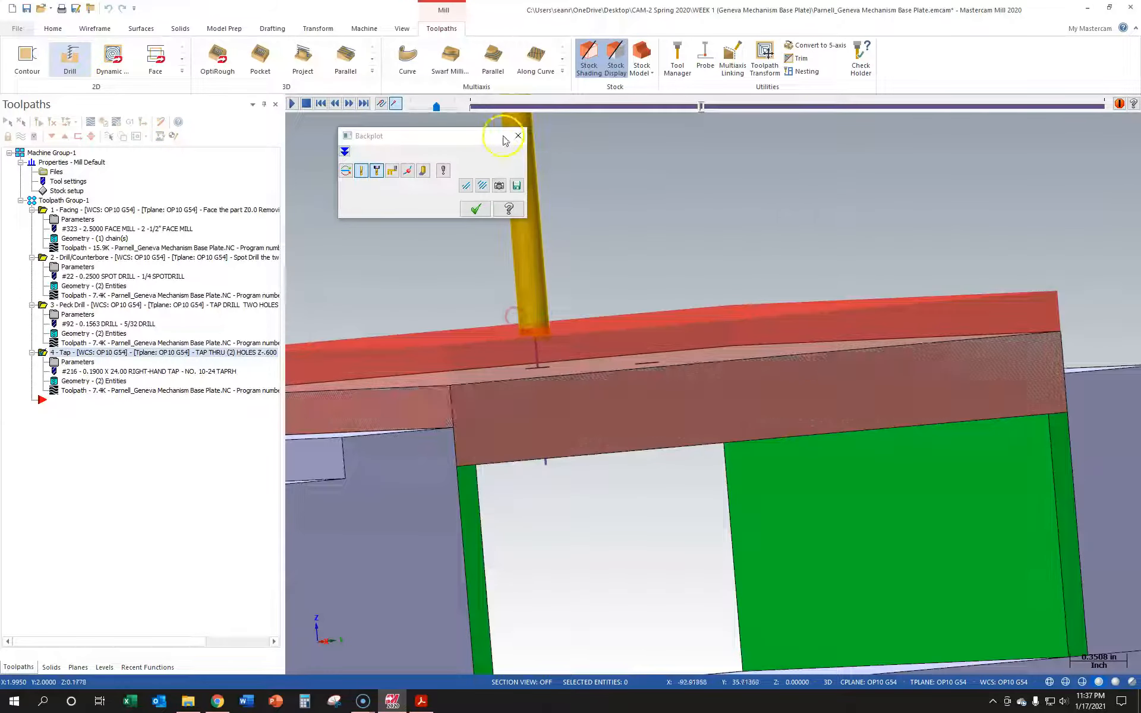
{"action": "left_click_drag", "start_coordinate": [436, 108], "coordinate": [445, 110]}
{"action": "middle_click_drag", "start_coordinate": [578, 377], "coordinate": [573, 370]}
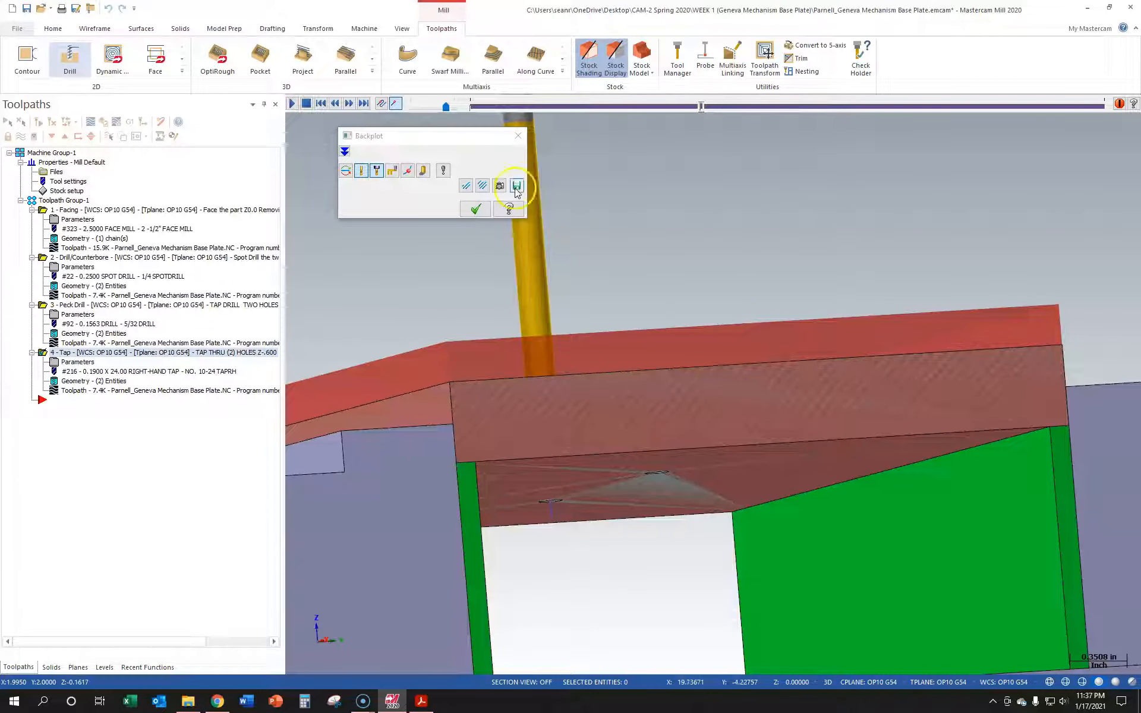
{"action": "left_click", "coordinate": [447, 108]}
{"action": "left_click_drag", "start_coordinate": [446, 107], "coordinate": [454, 107]}
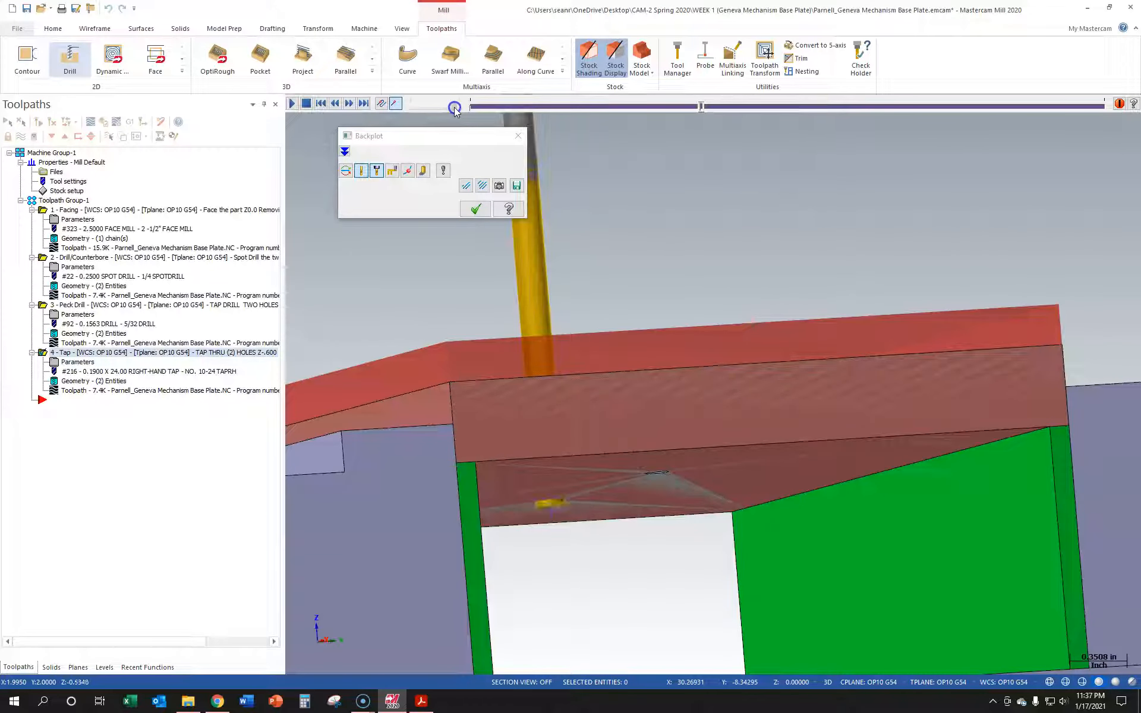
{"action": "right_click", "coordinate": [566, 297]}
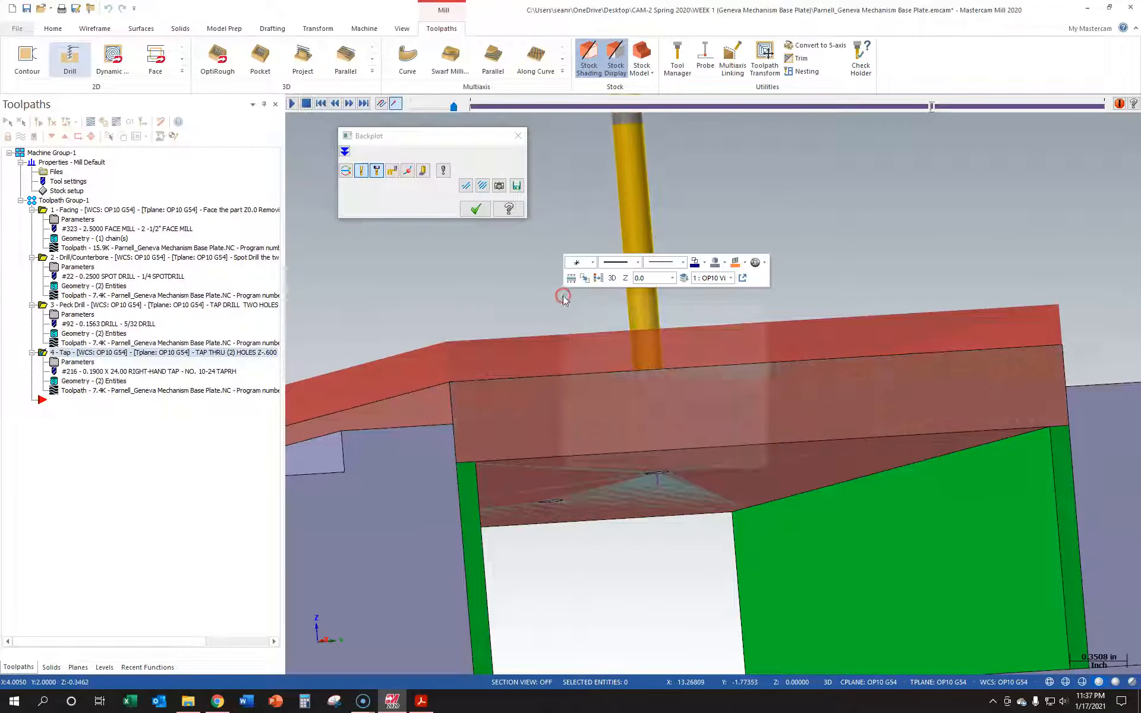
{"action": "left_click", "coordinate": [604, 399]}
{"action": "left_click", "coordinate": [519, 140]}
Collapse the facing, spot drill, peck drill and tap operations in the toolpath tree and save the file
{"action": "scroll", "coordinate": [581, 367], "scroll_direction": "down", "scroll_amount": 5}
{"action": "scroll", "coordinate": [580, 366], "scroll_direction": "down", "scroll_amount": 4}
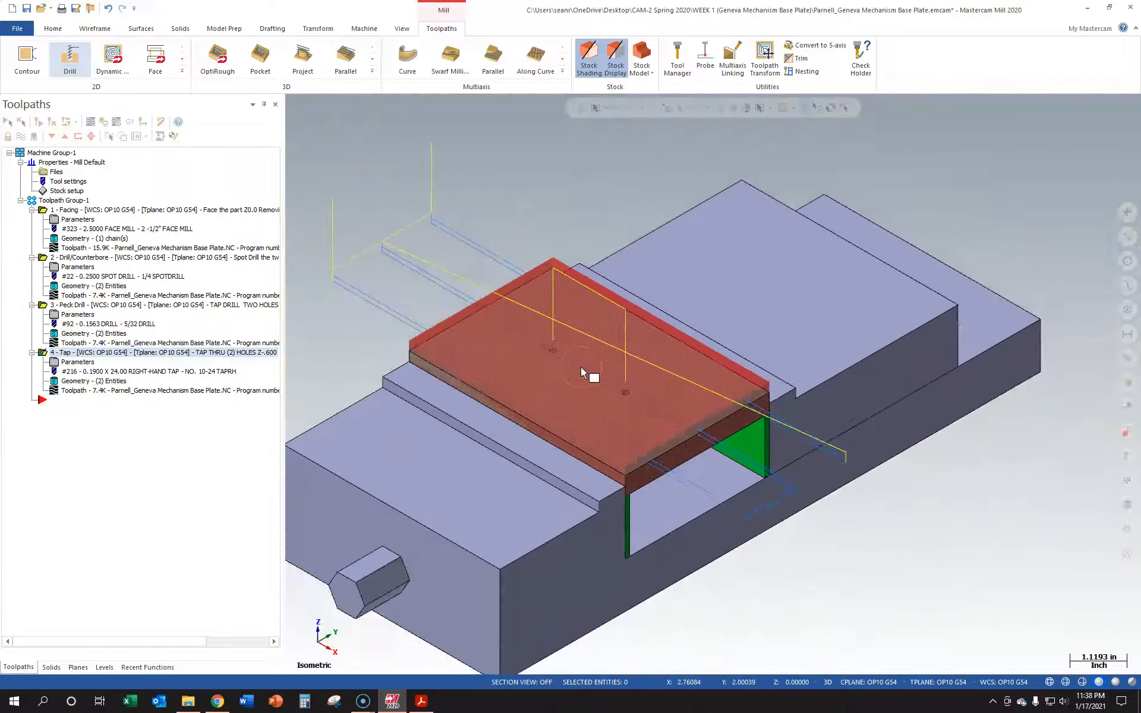
{"action": "left_click", "coordinate": [32, 210]}
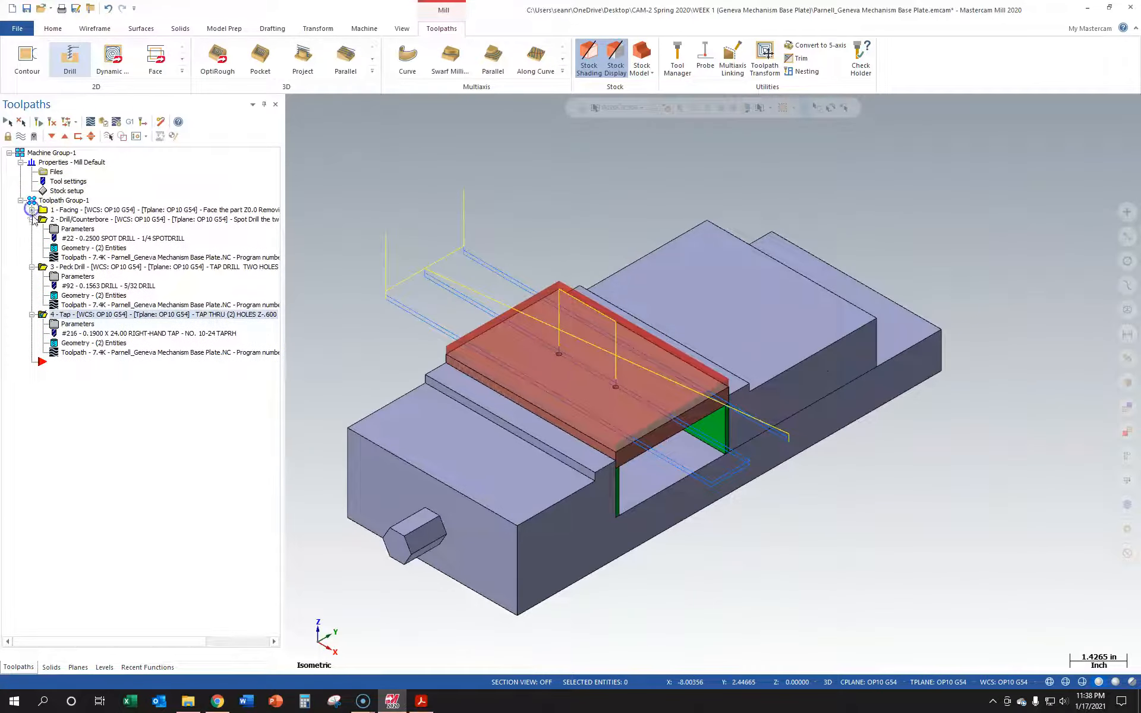
{"action": "left_click", "coordinate": [31, 219]}
{"action": "left_click", "coordinate": [32, 229]}
{"action": "left_click", "coordinate": [32, 239]}
{"action": "left_click", "coordinate": [60, 34]}
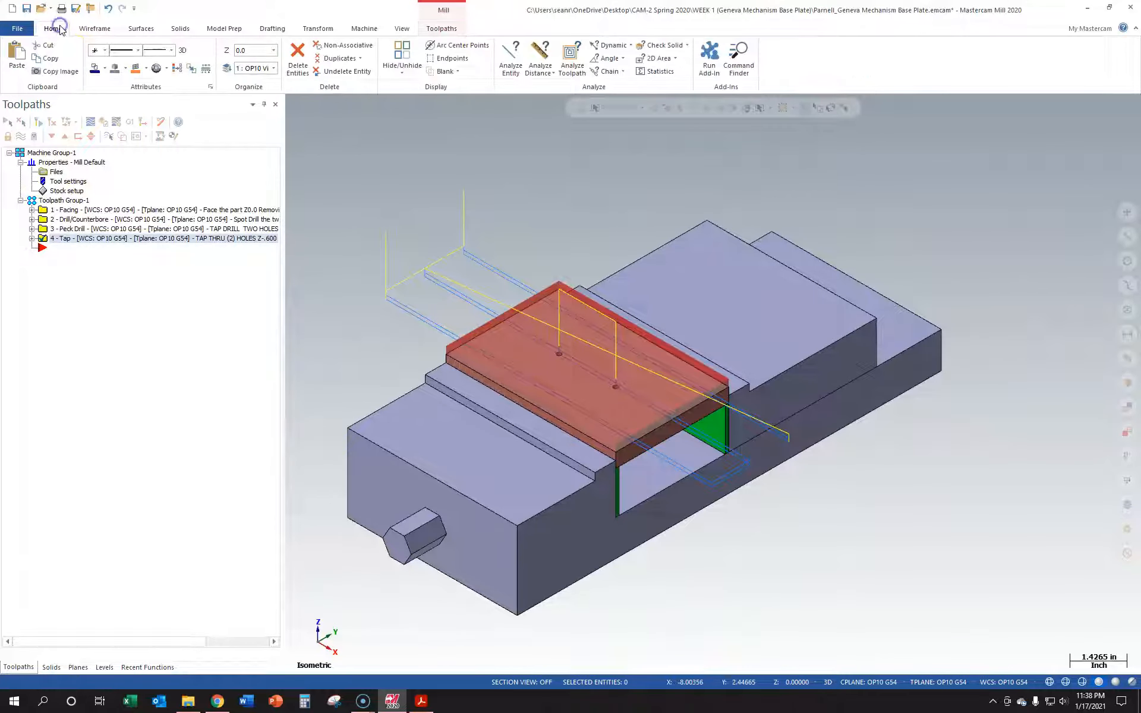
{"action": "left_click", "coordinate": [27, 8]}
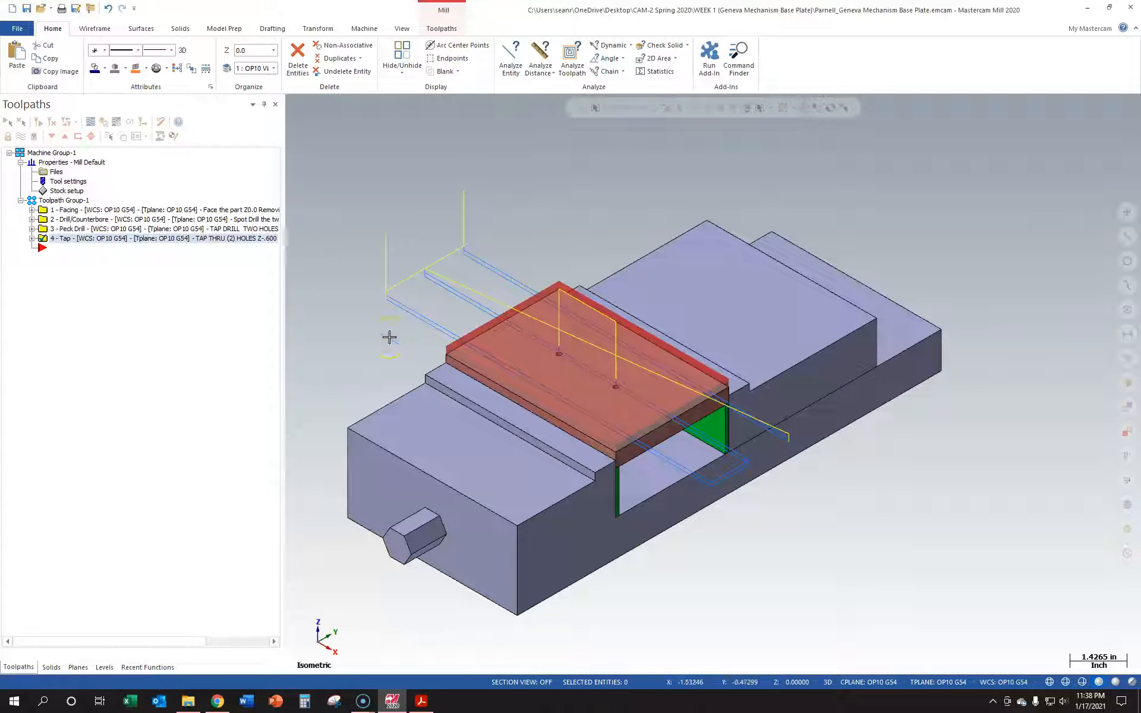